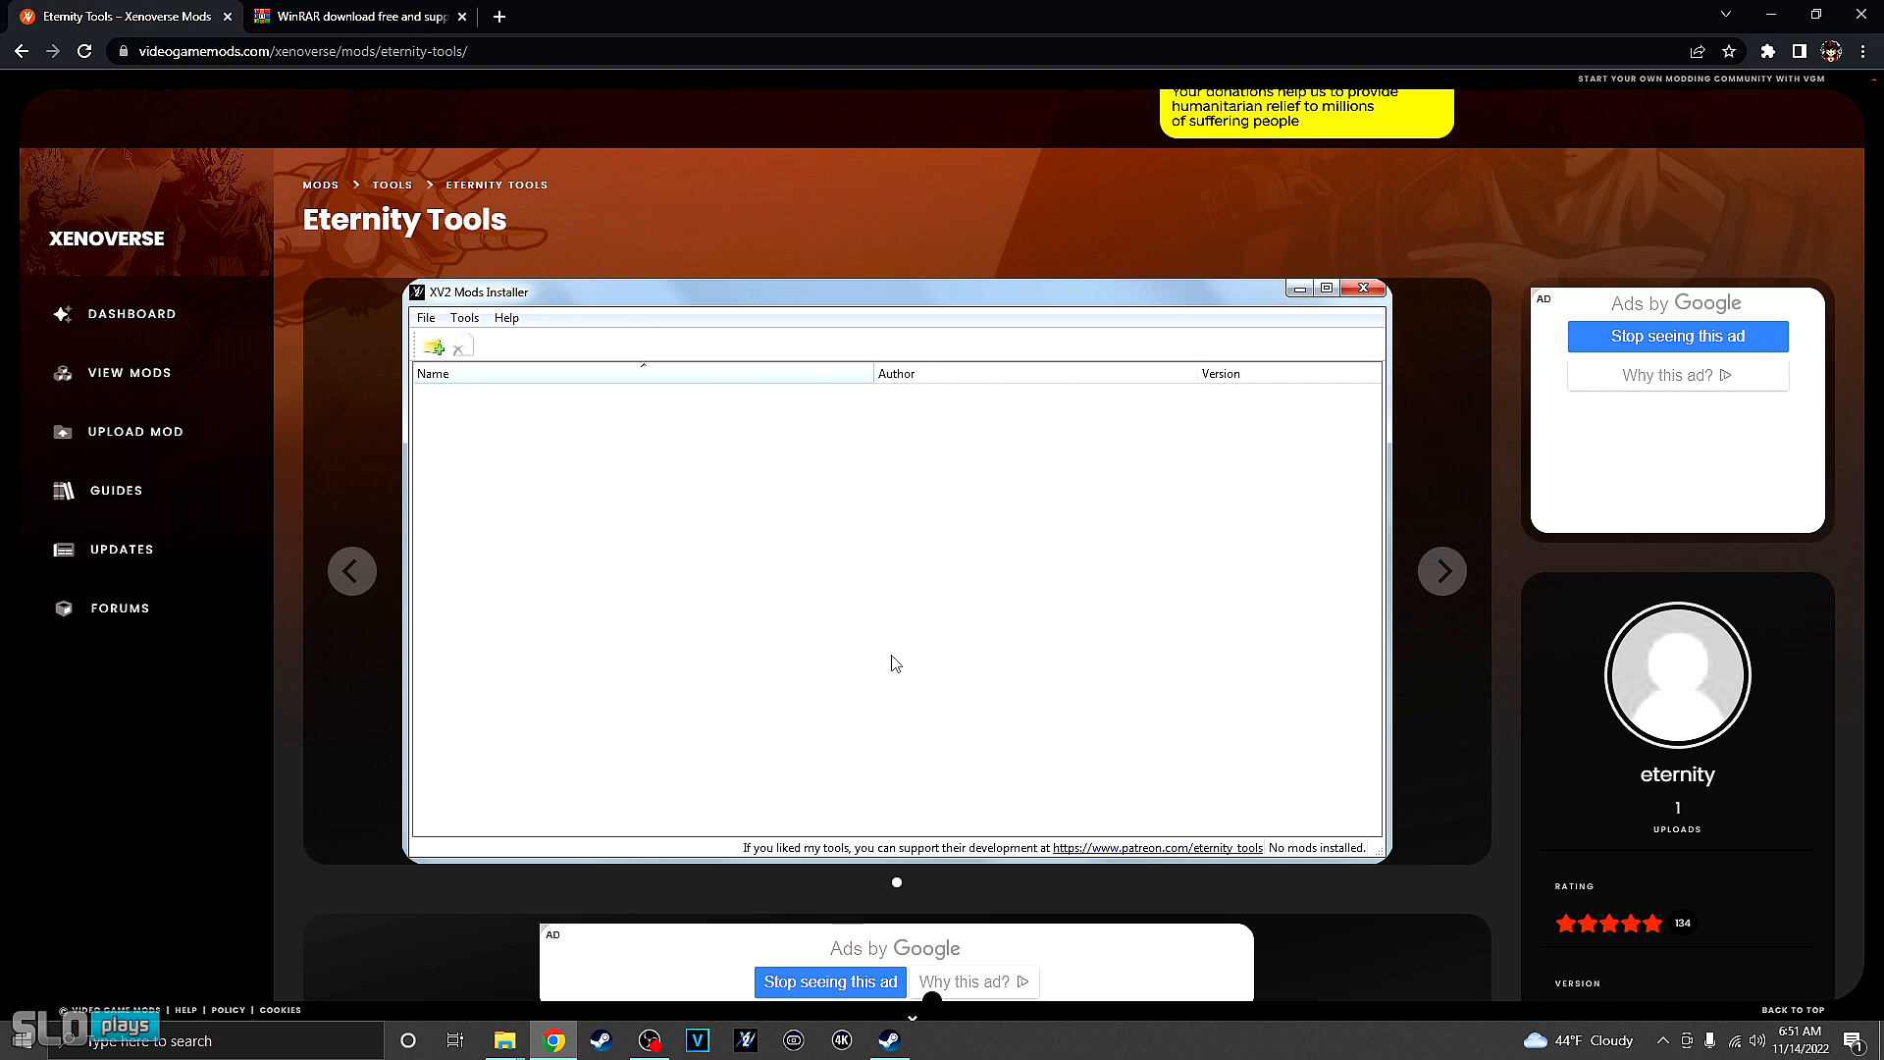
# - Check the files offered for download on the Eternity Tools page and choose All files (ZIP)
pyautogui.scroll(-8, 895, 663)
pyautogui.scroll(6, 962, 690)
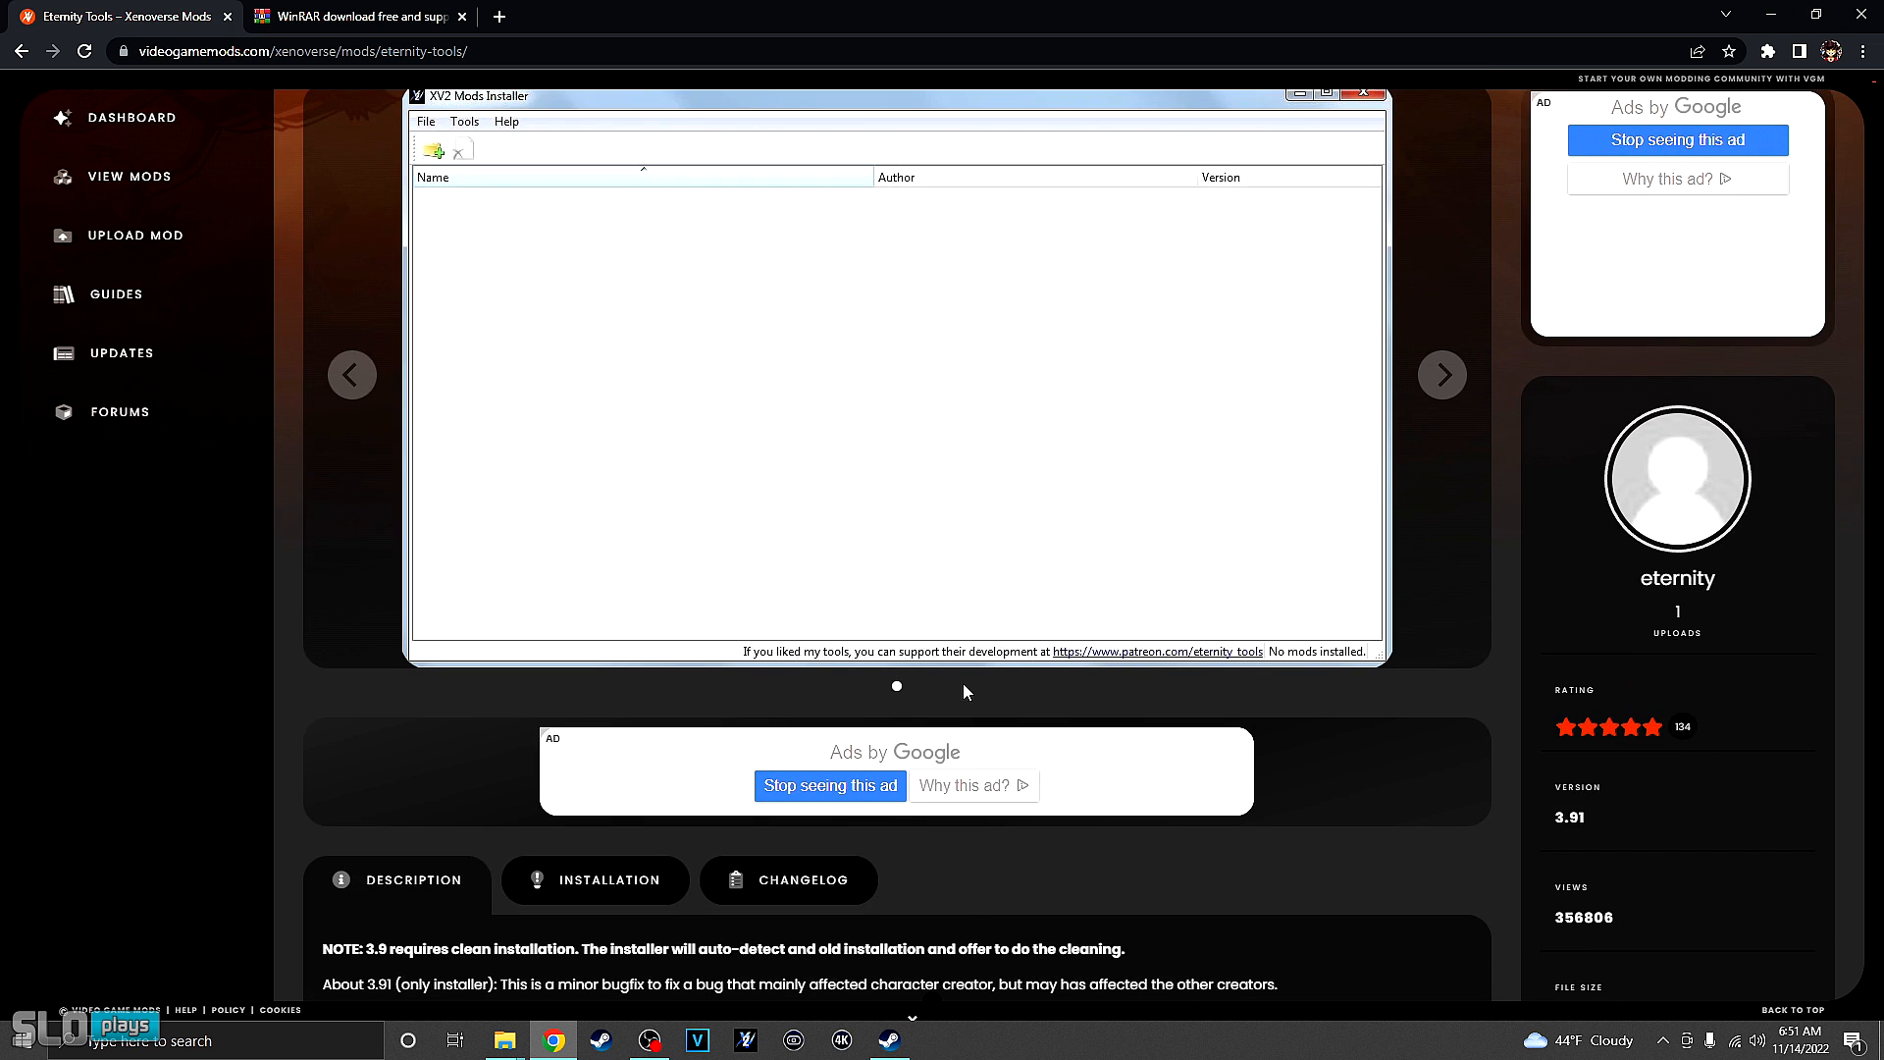
pyautogui.scroll(5, 964, 684)
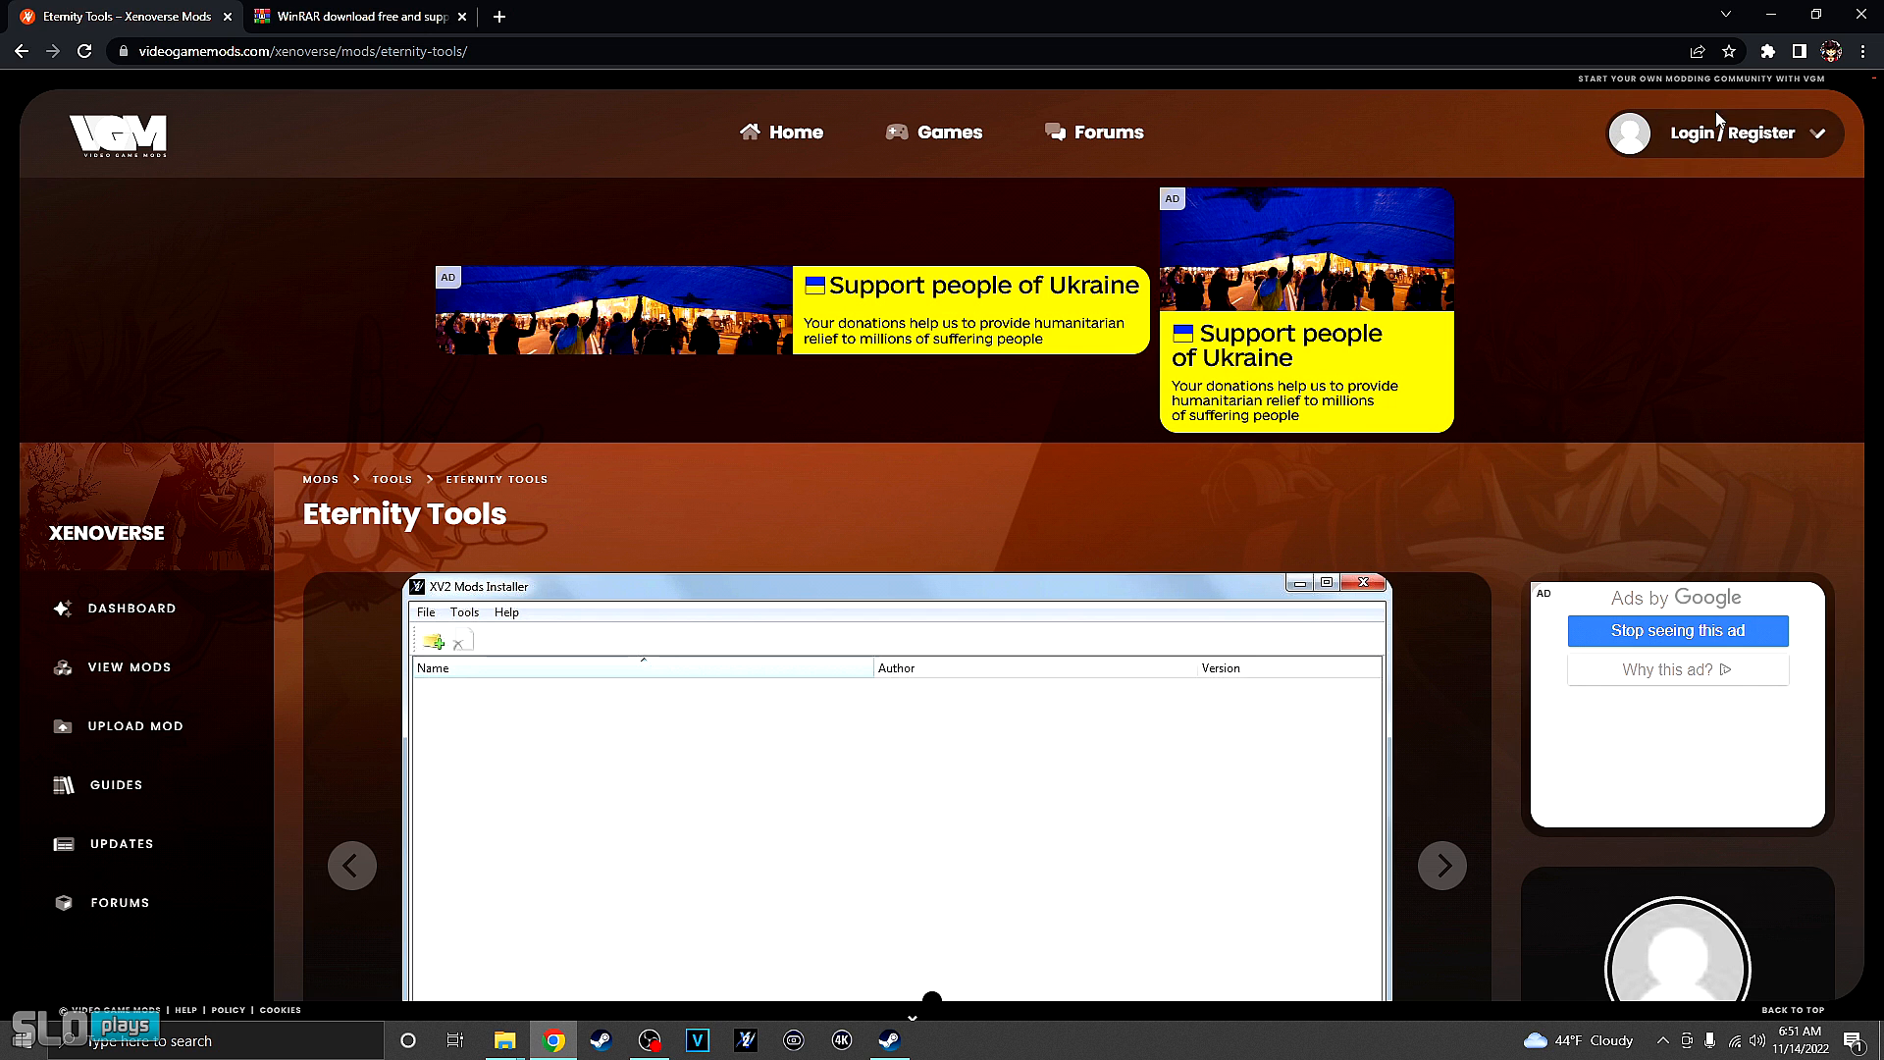
pyautogui.scroll(-10, 1511, 660)
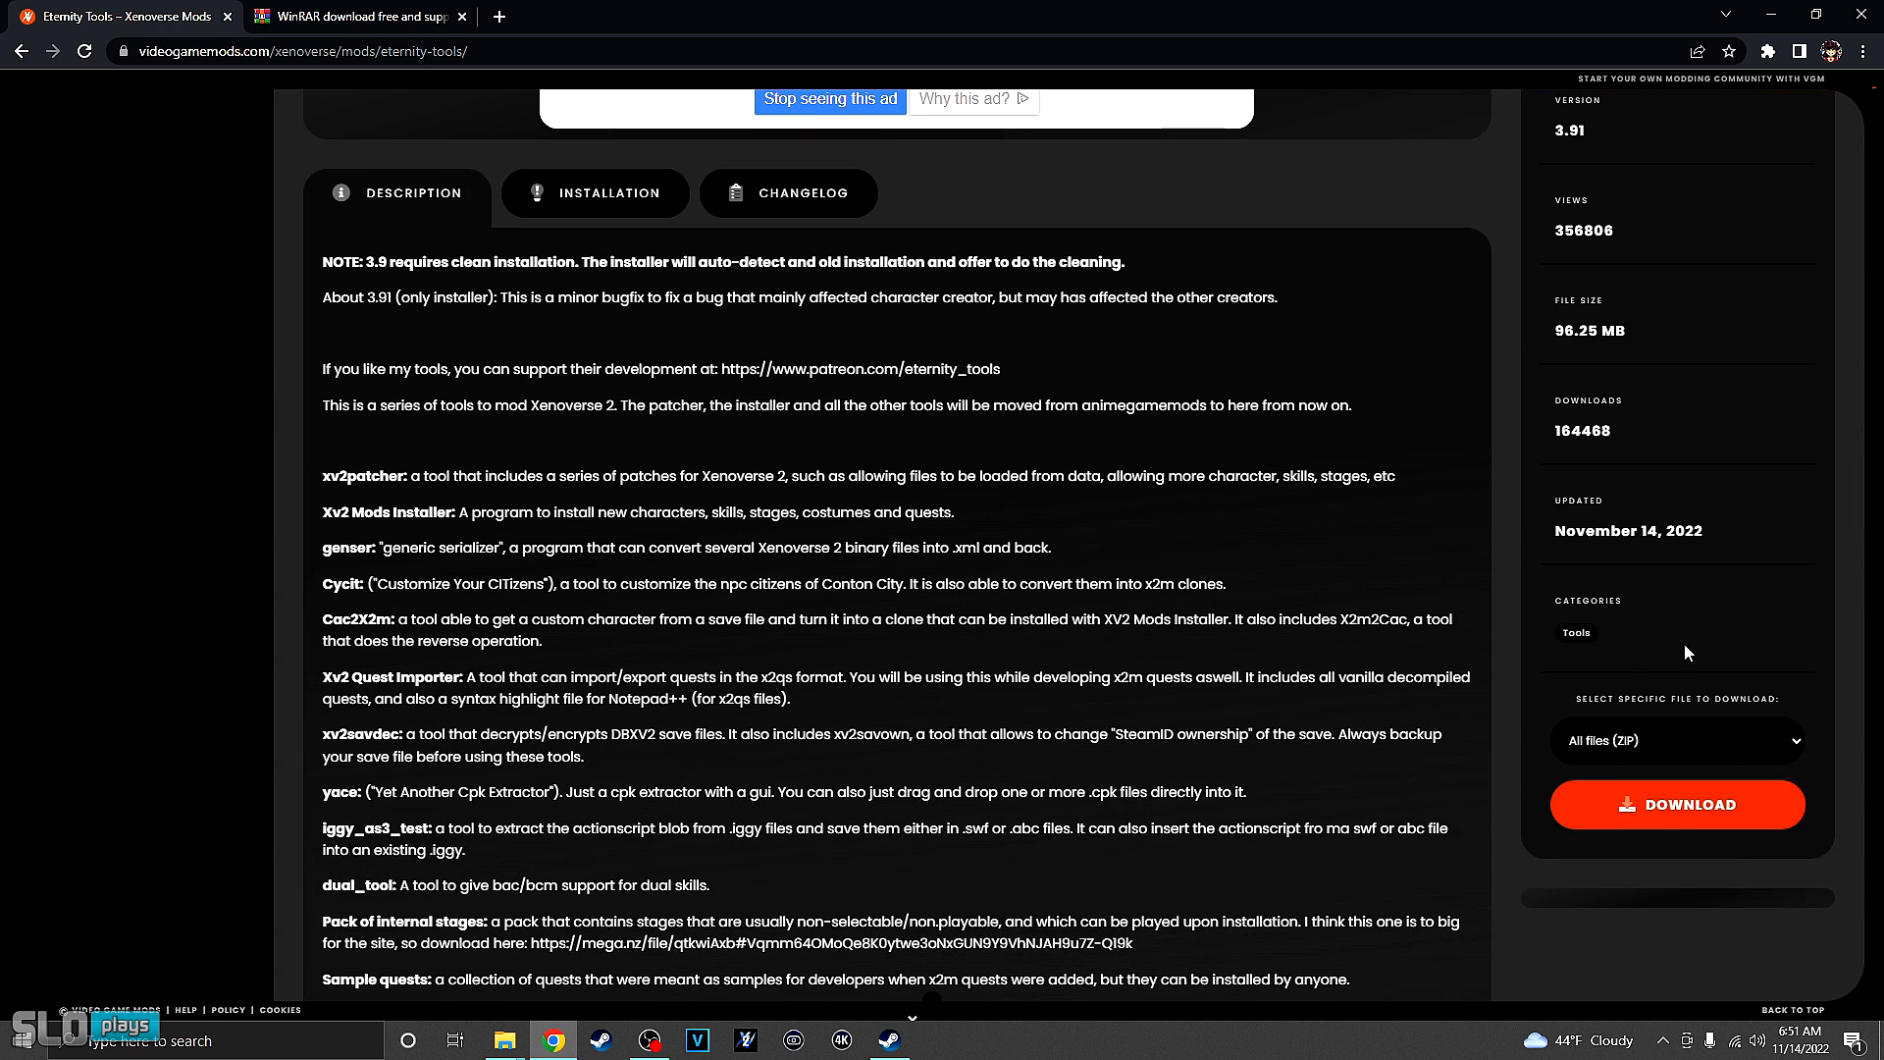
pyautogui.click(1647, 740)
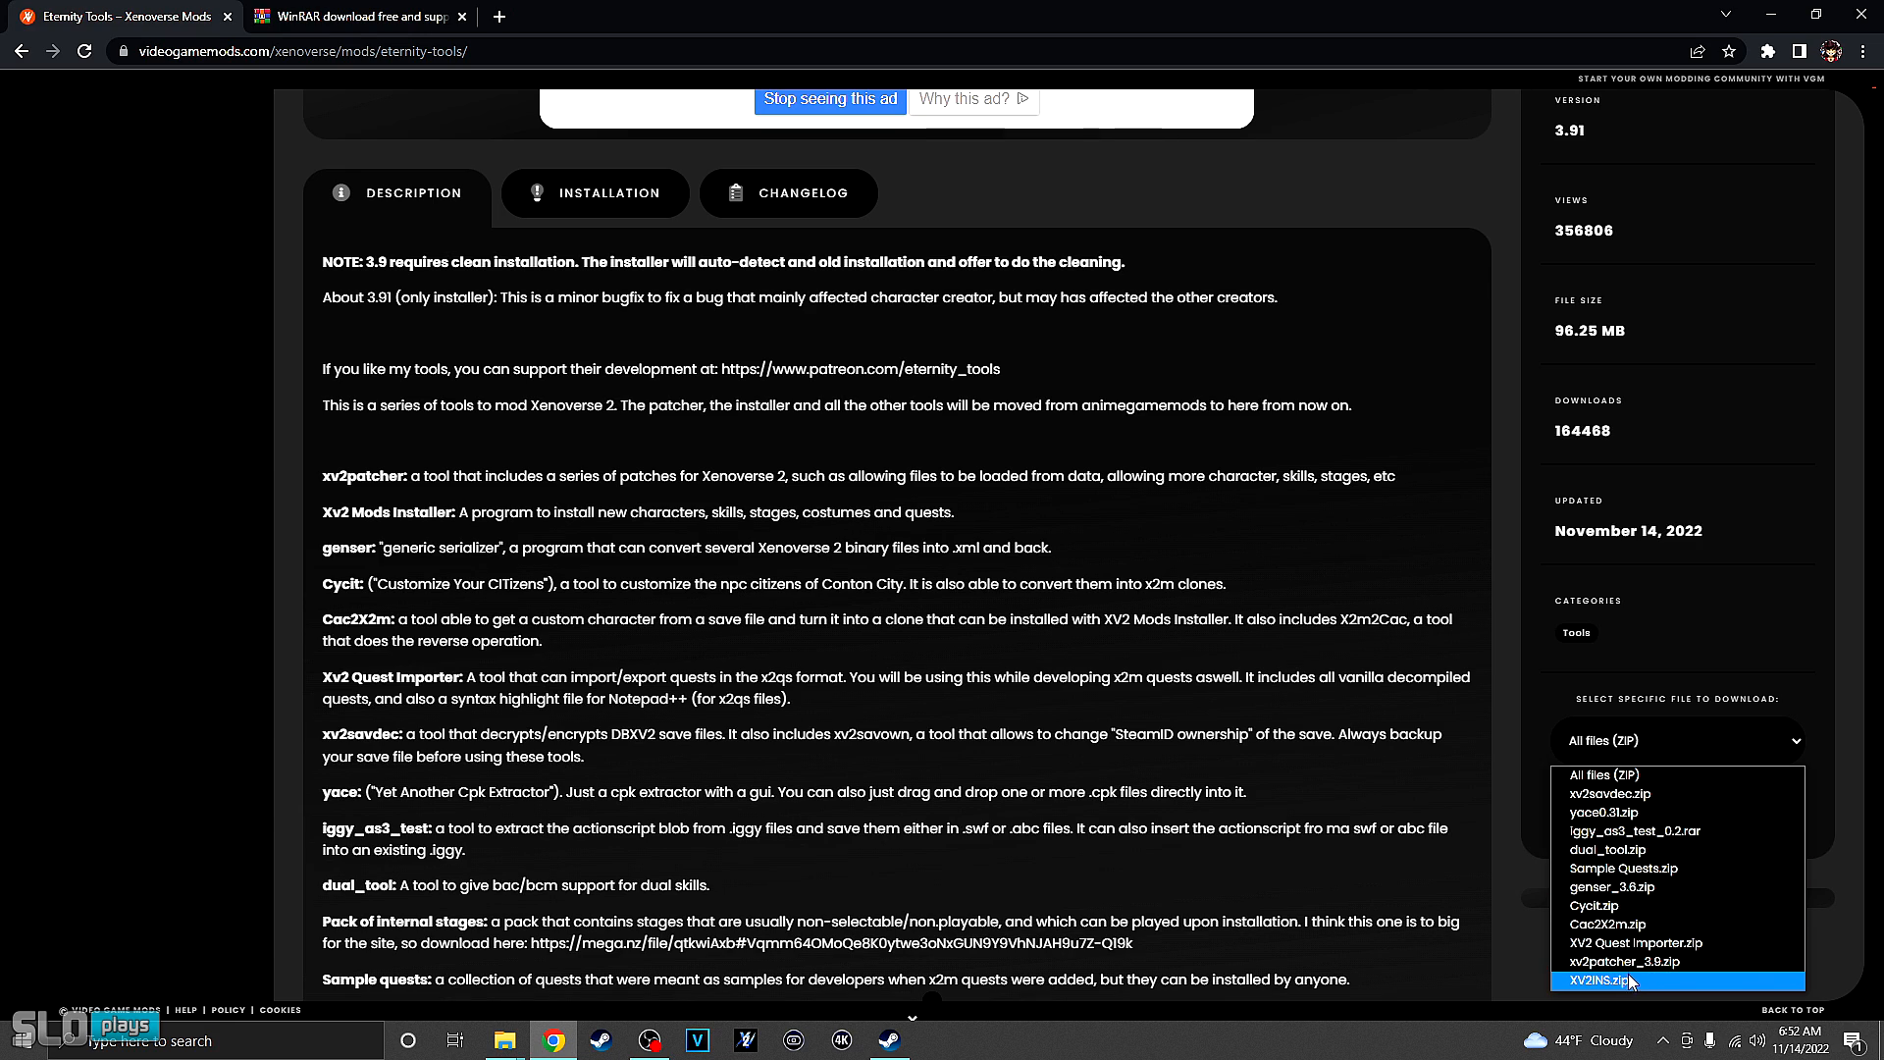
pyautogui.click(1662, 780)
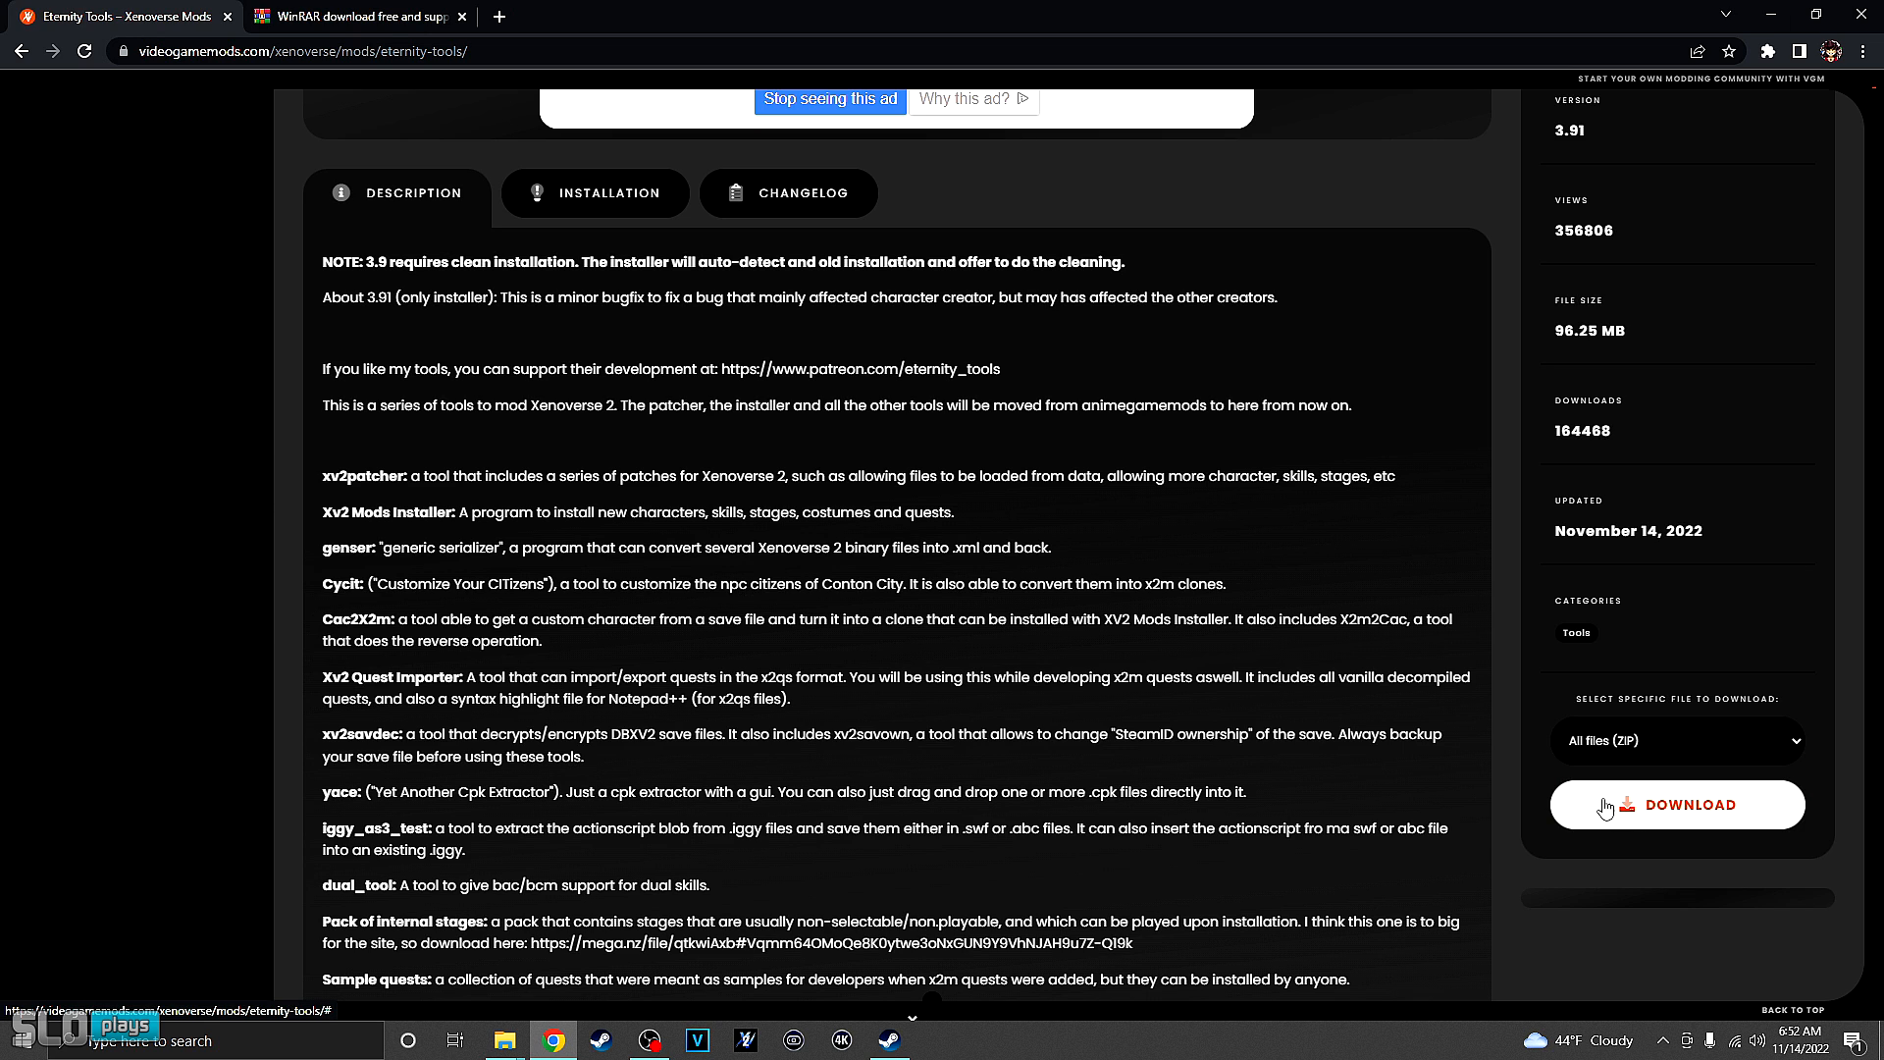
# - Review the rest of the Eternity Tools page and view the WinRAR download page before returning to the mod page
pyautogui.scroll(10, 1701, 650)
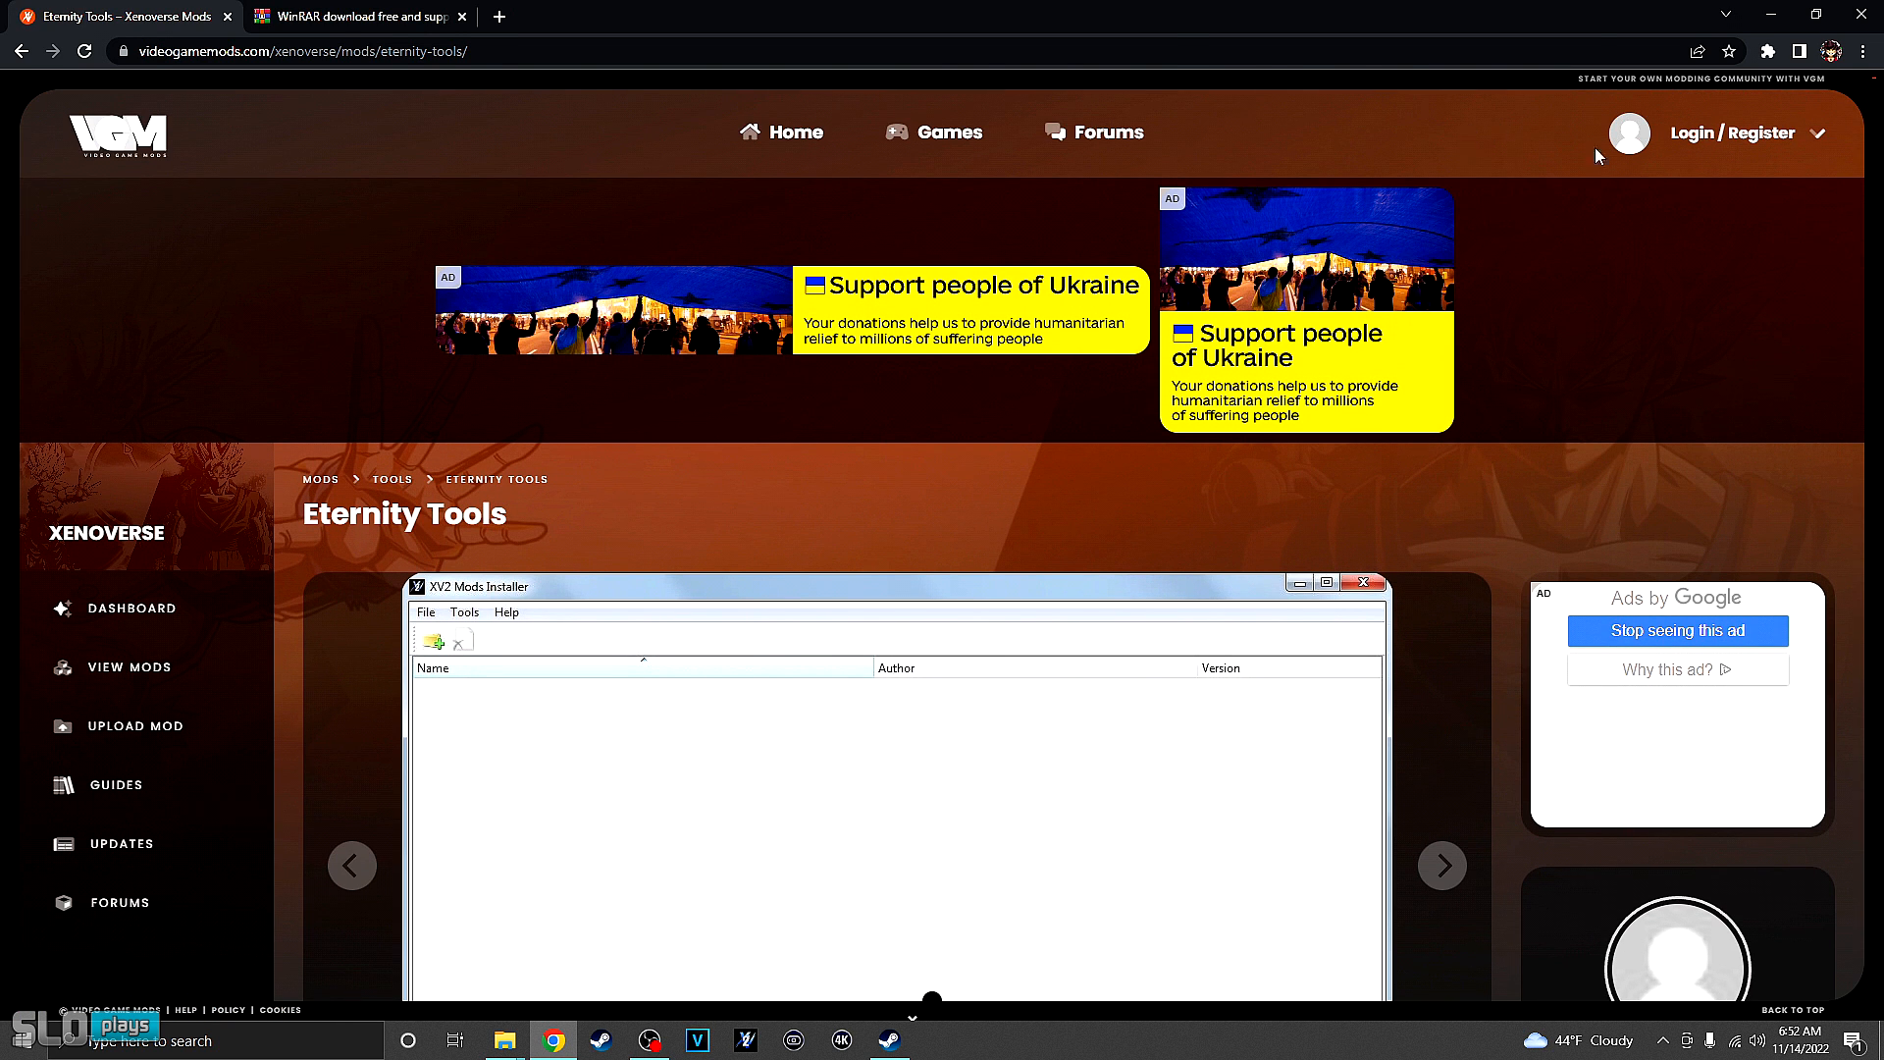
pyautogui.scroll(-15, 1745, 693)
pyautogui.scroll(8, 1734, 638)
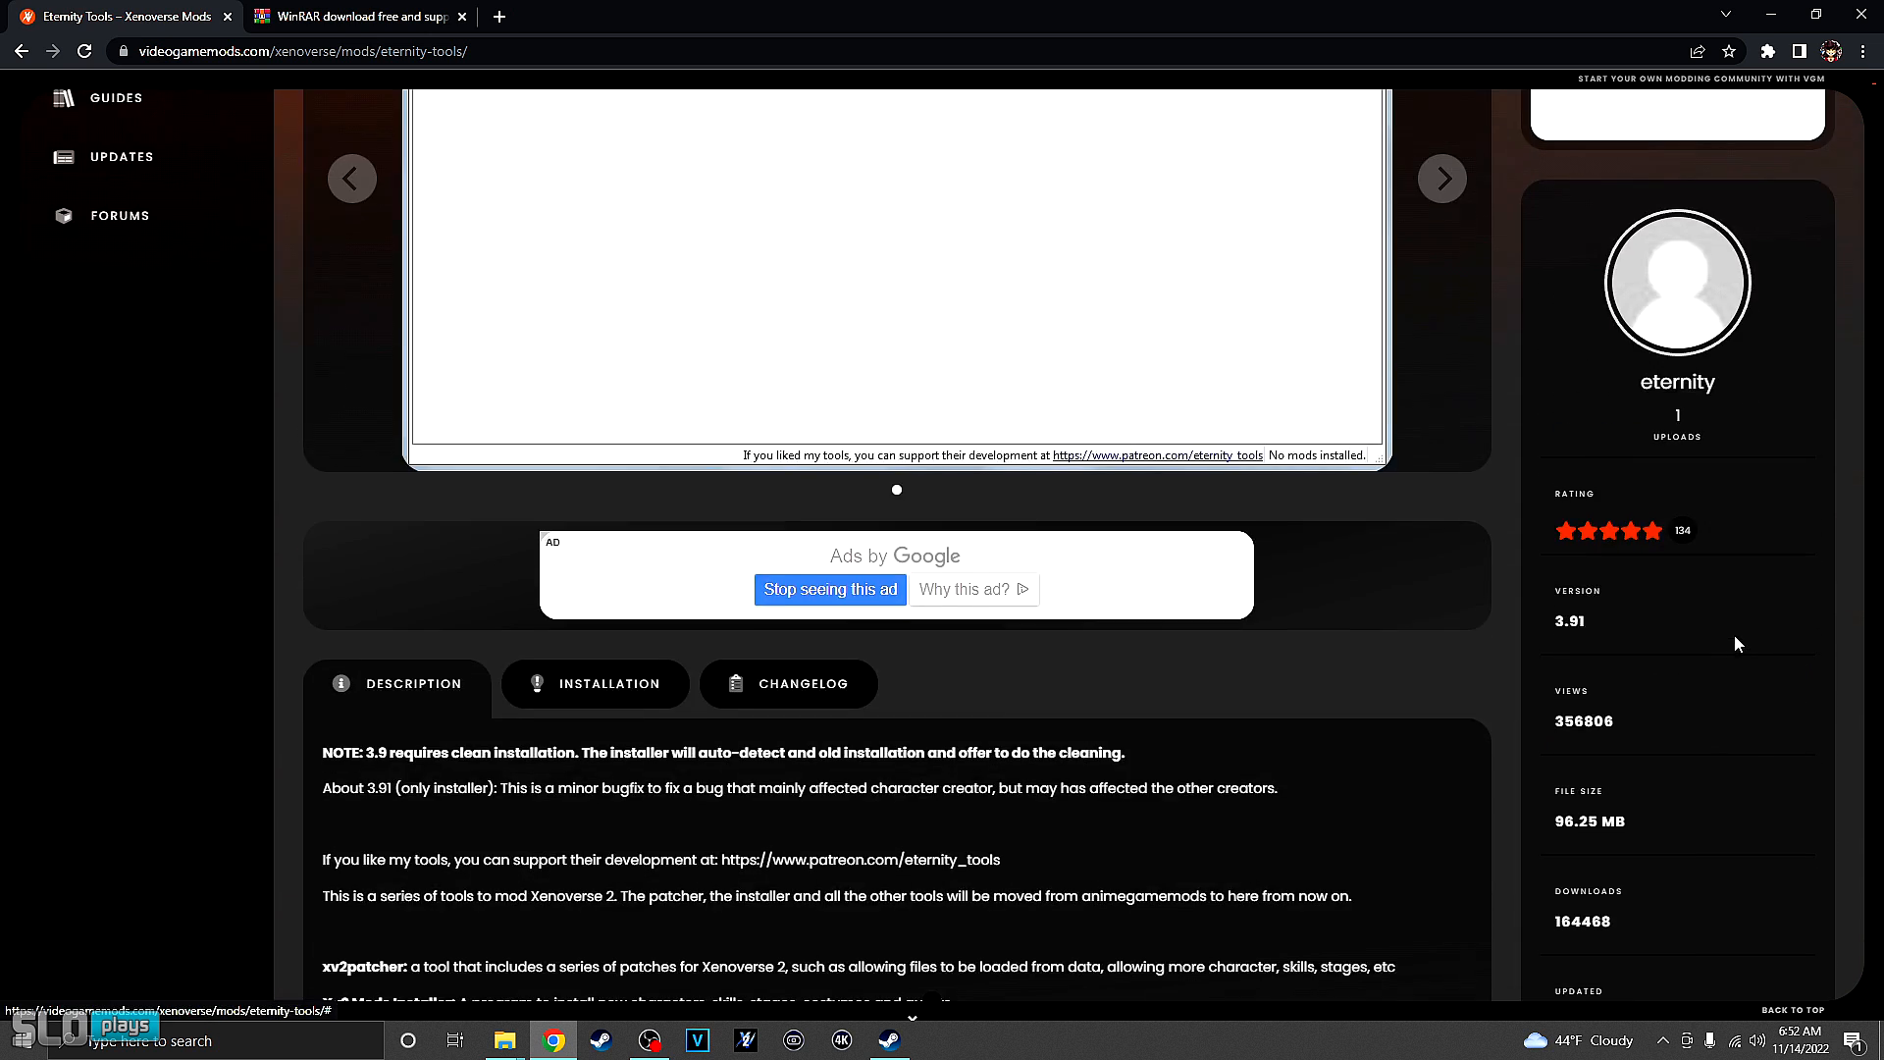
pyautogui.scroll(7, 1734, 642)
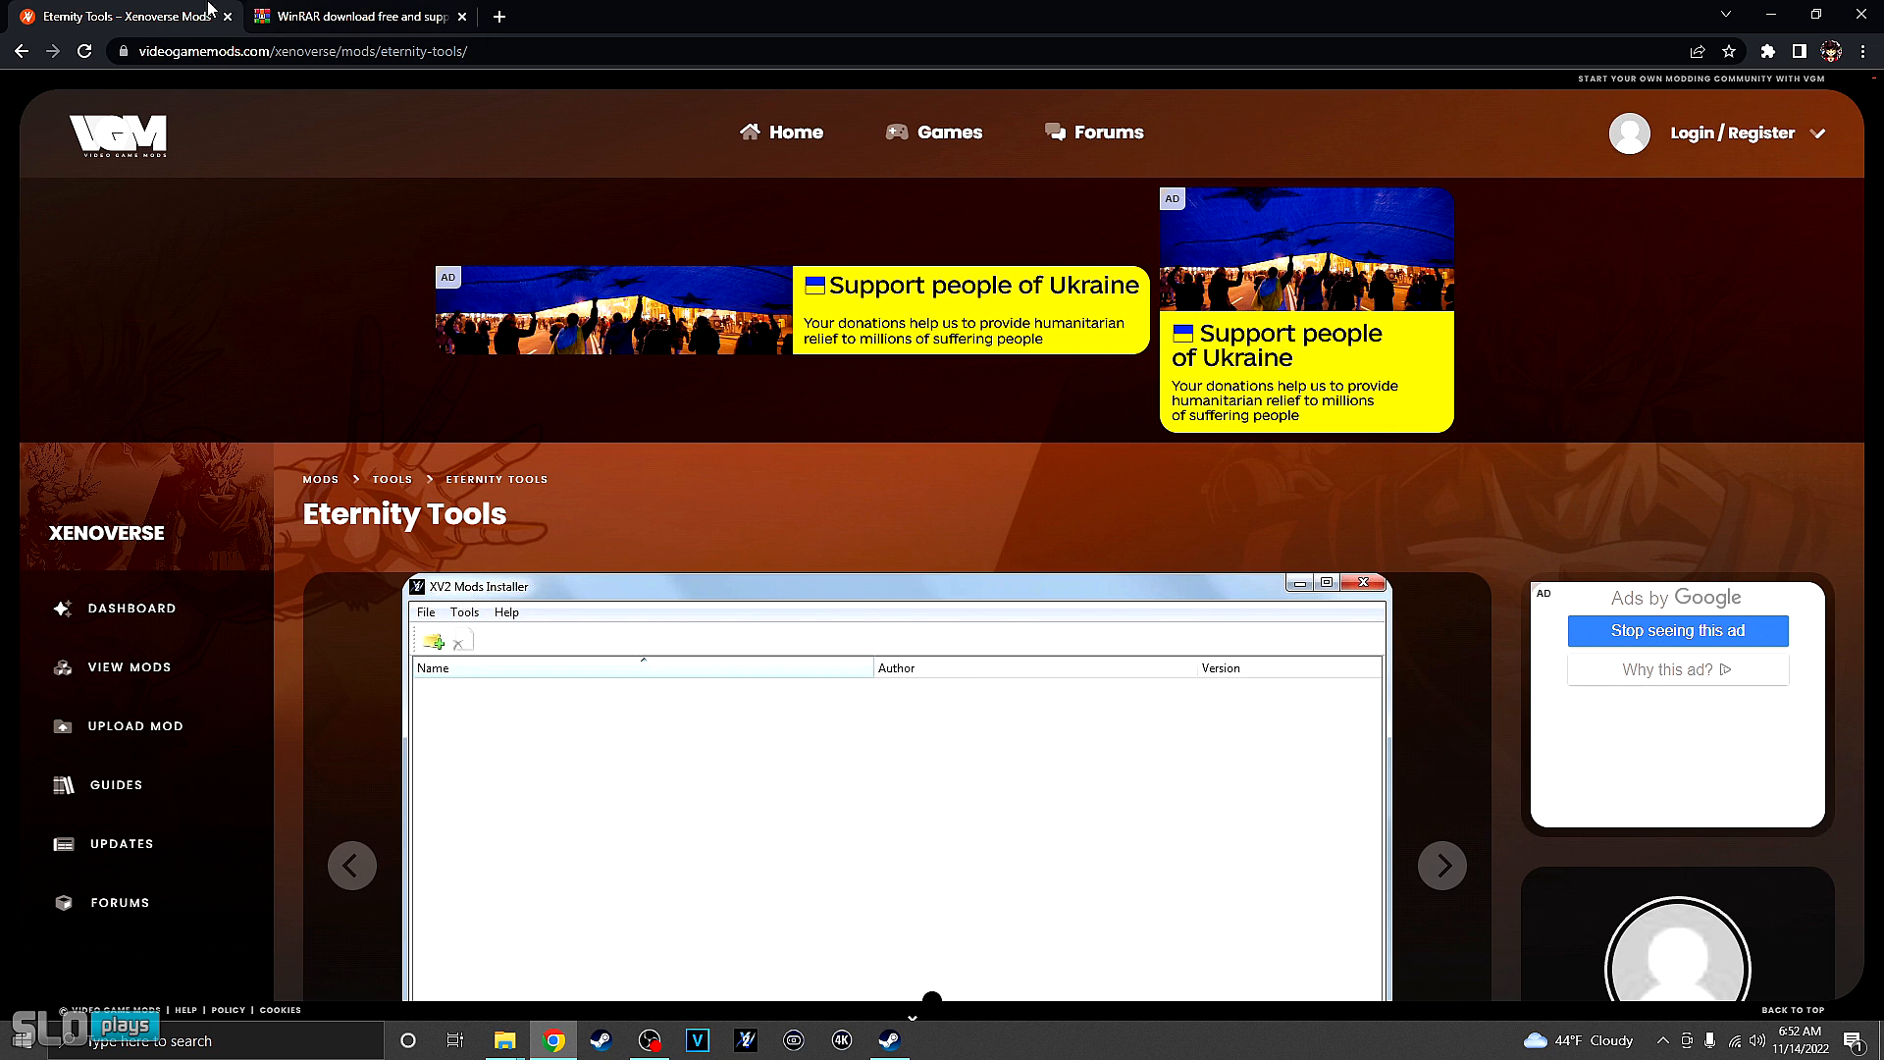
pyautogui.click(402, 16)
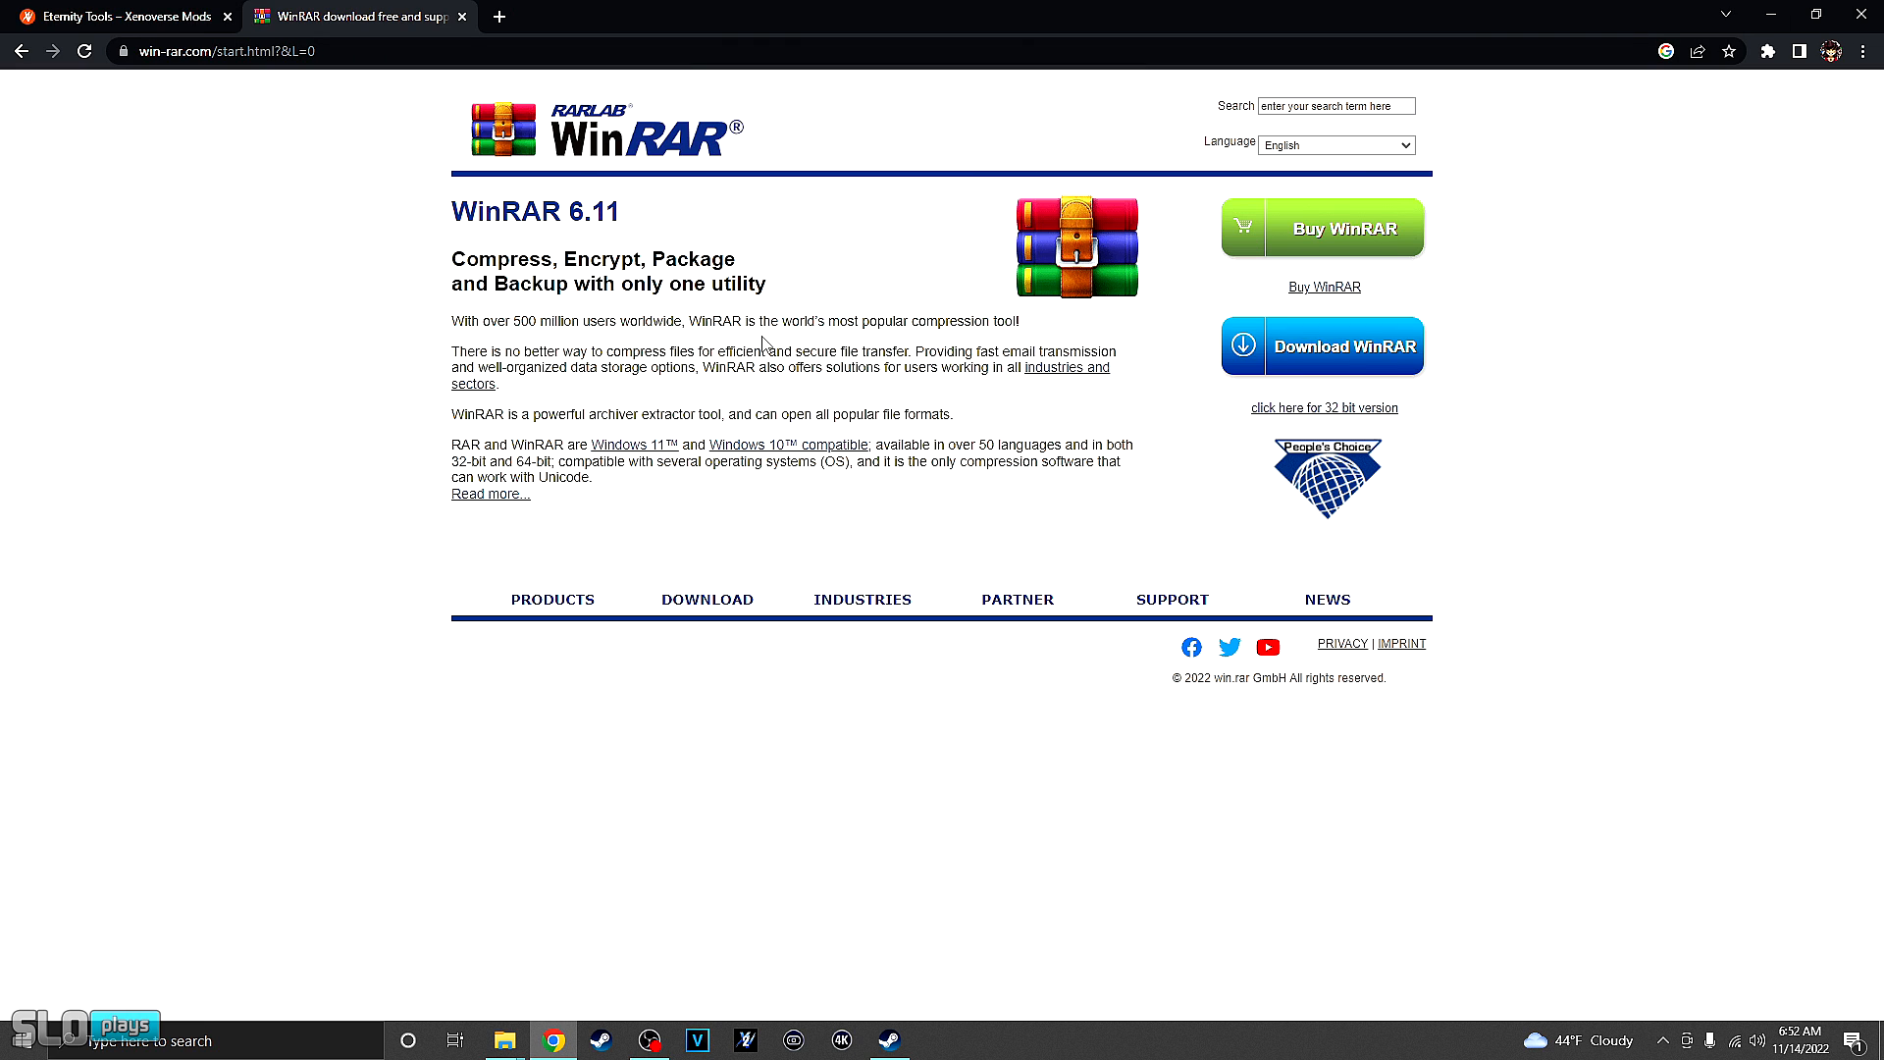
pyautogui.click(198, 17)
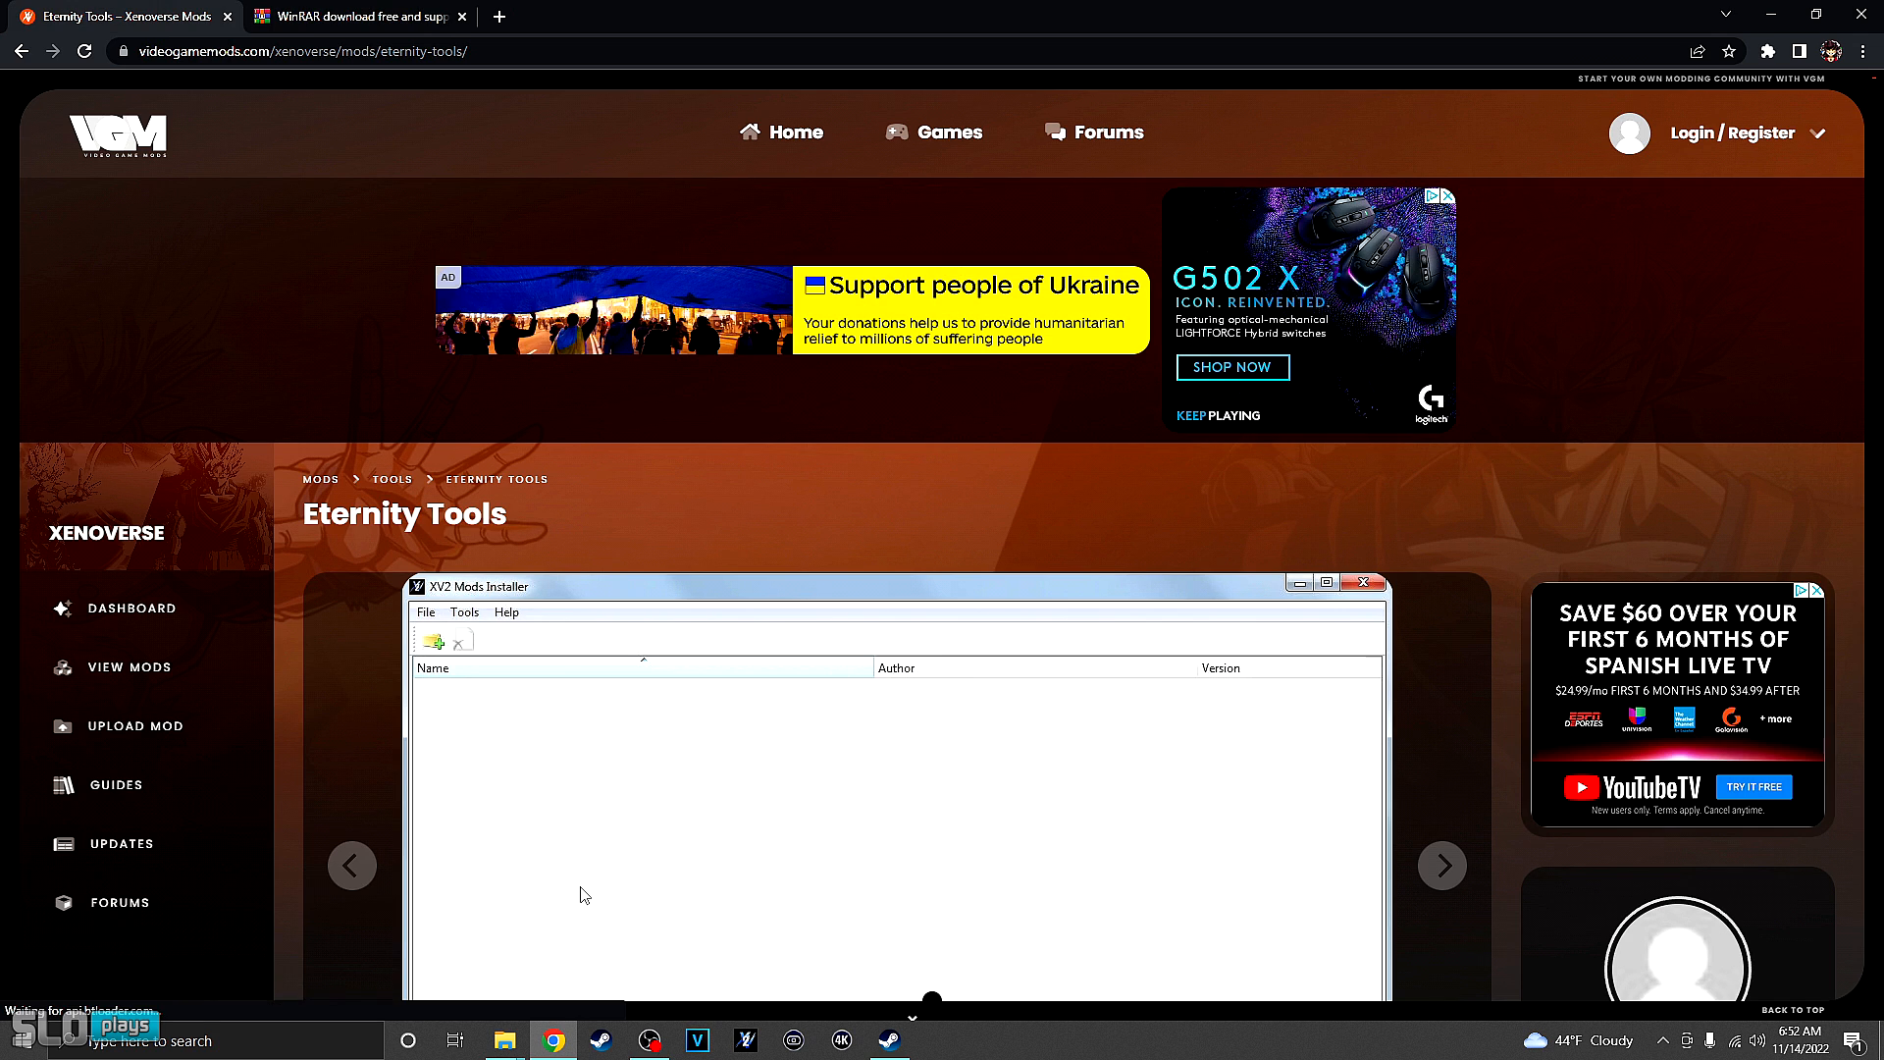
# - Switch to File Explorer, show the Eternity Tools DLC 15 in 2023 and DB Xenoverse 2 folders, and select the Eternity Tools archive
pyautogui.moveTo(501, 1042)
pyautogui.click(563, 932)
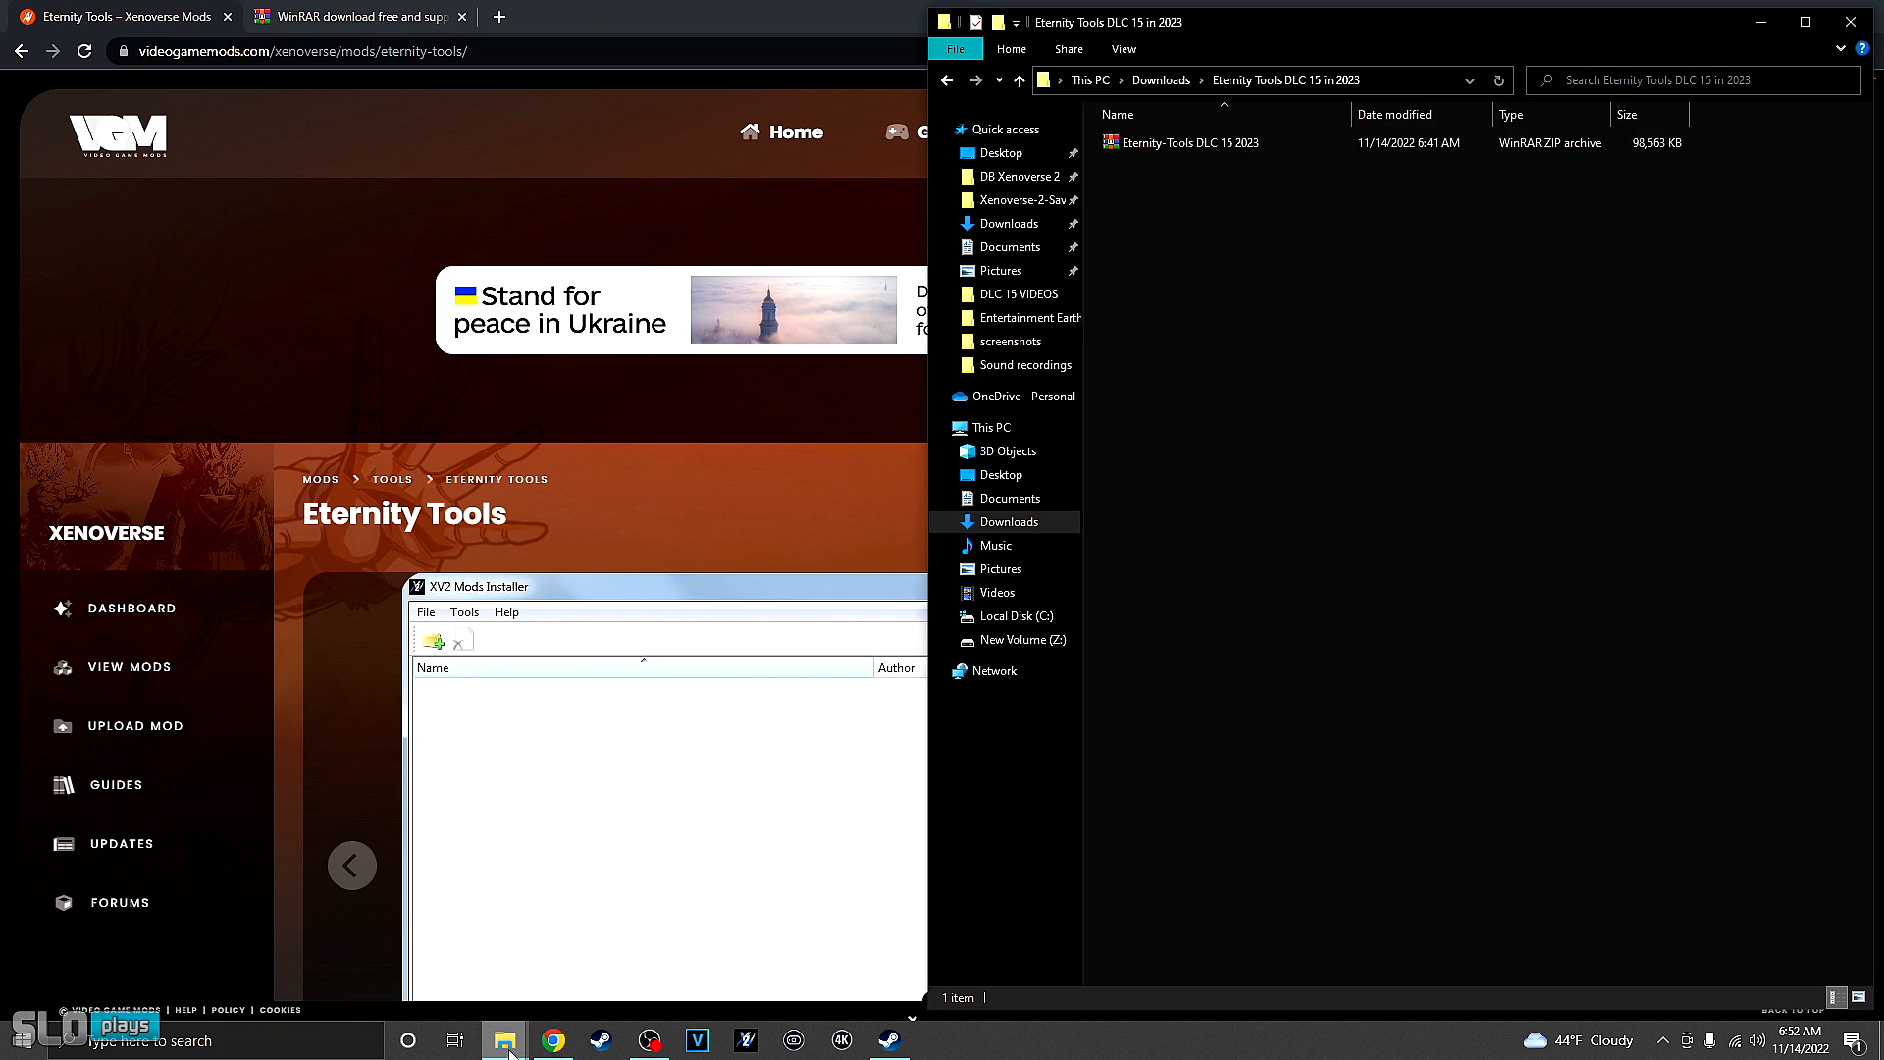
pyautogui.click(454, 933)
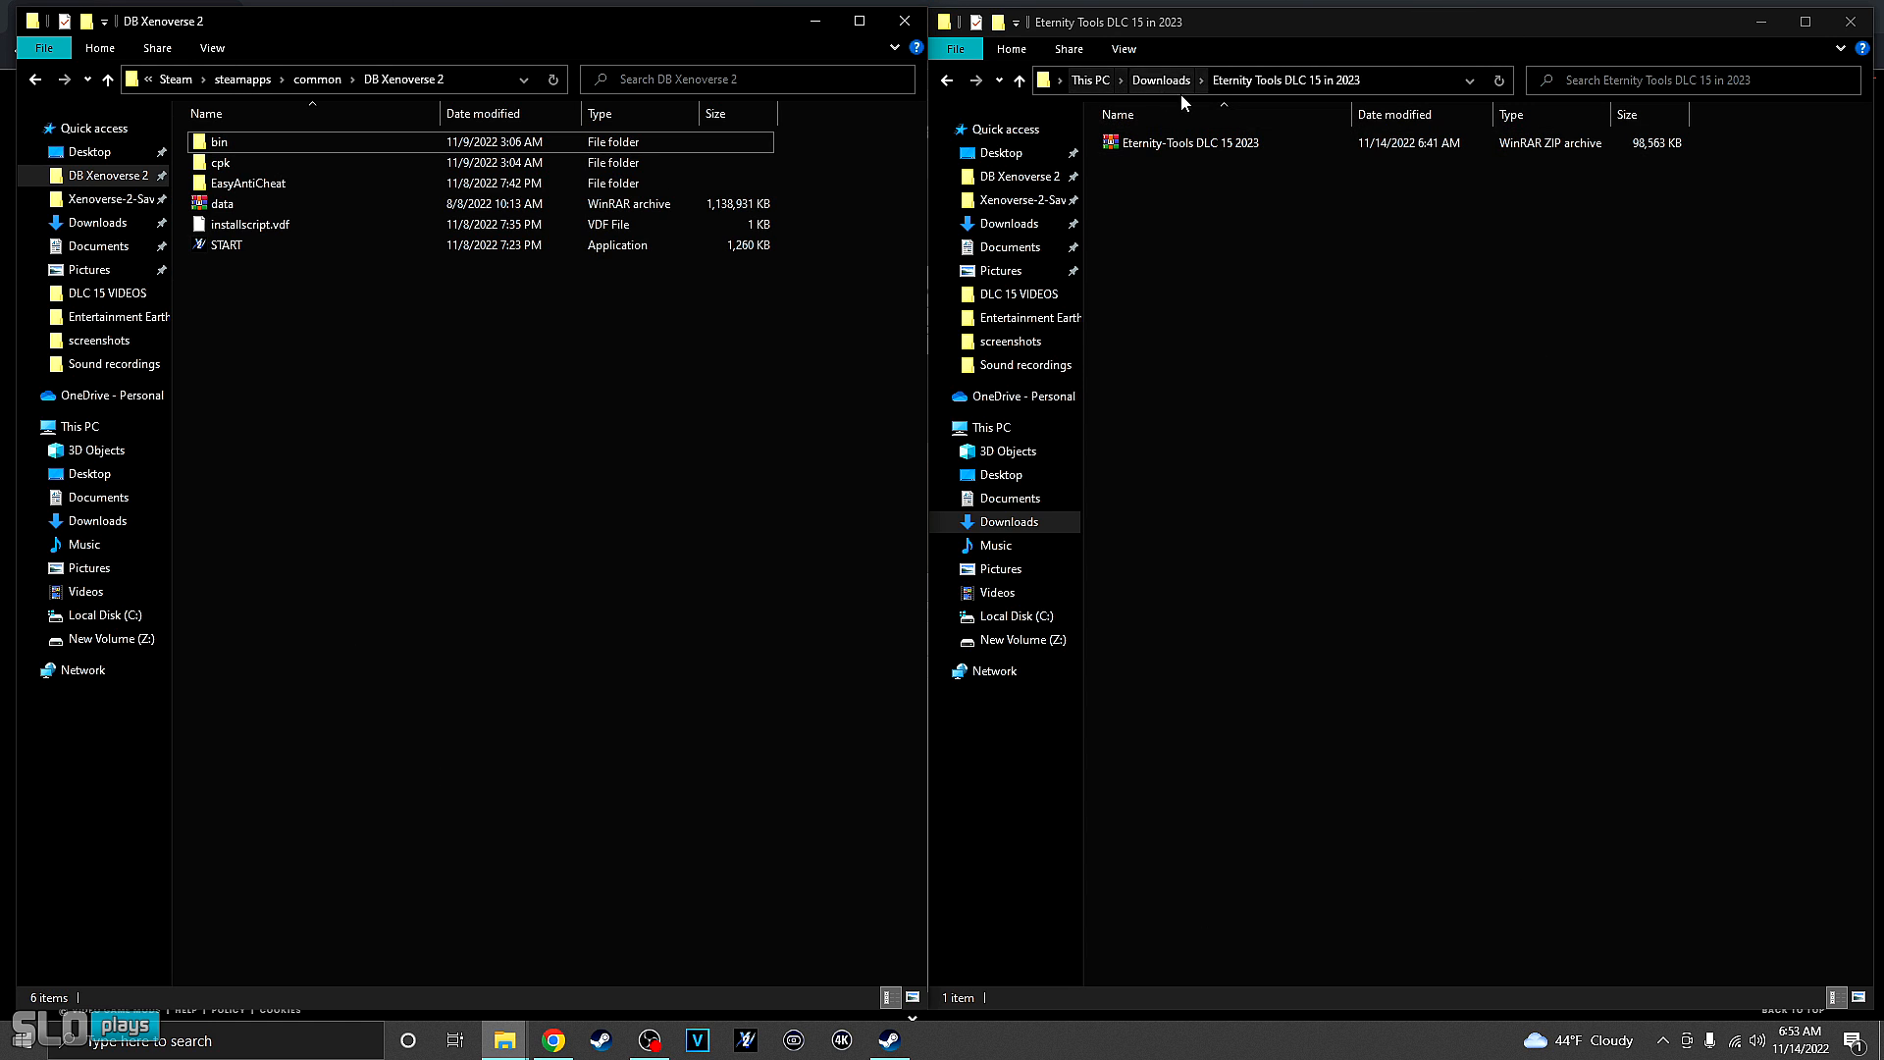
pyautogui.click(1176, 149)
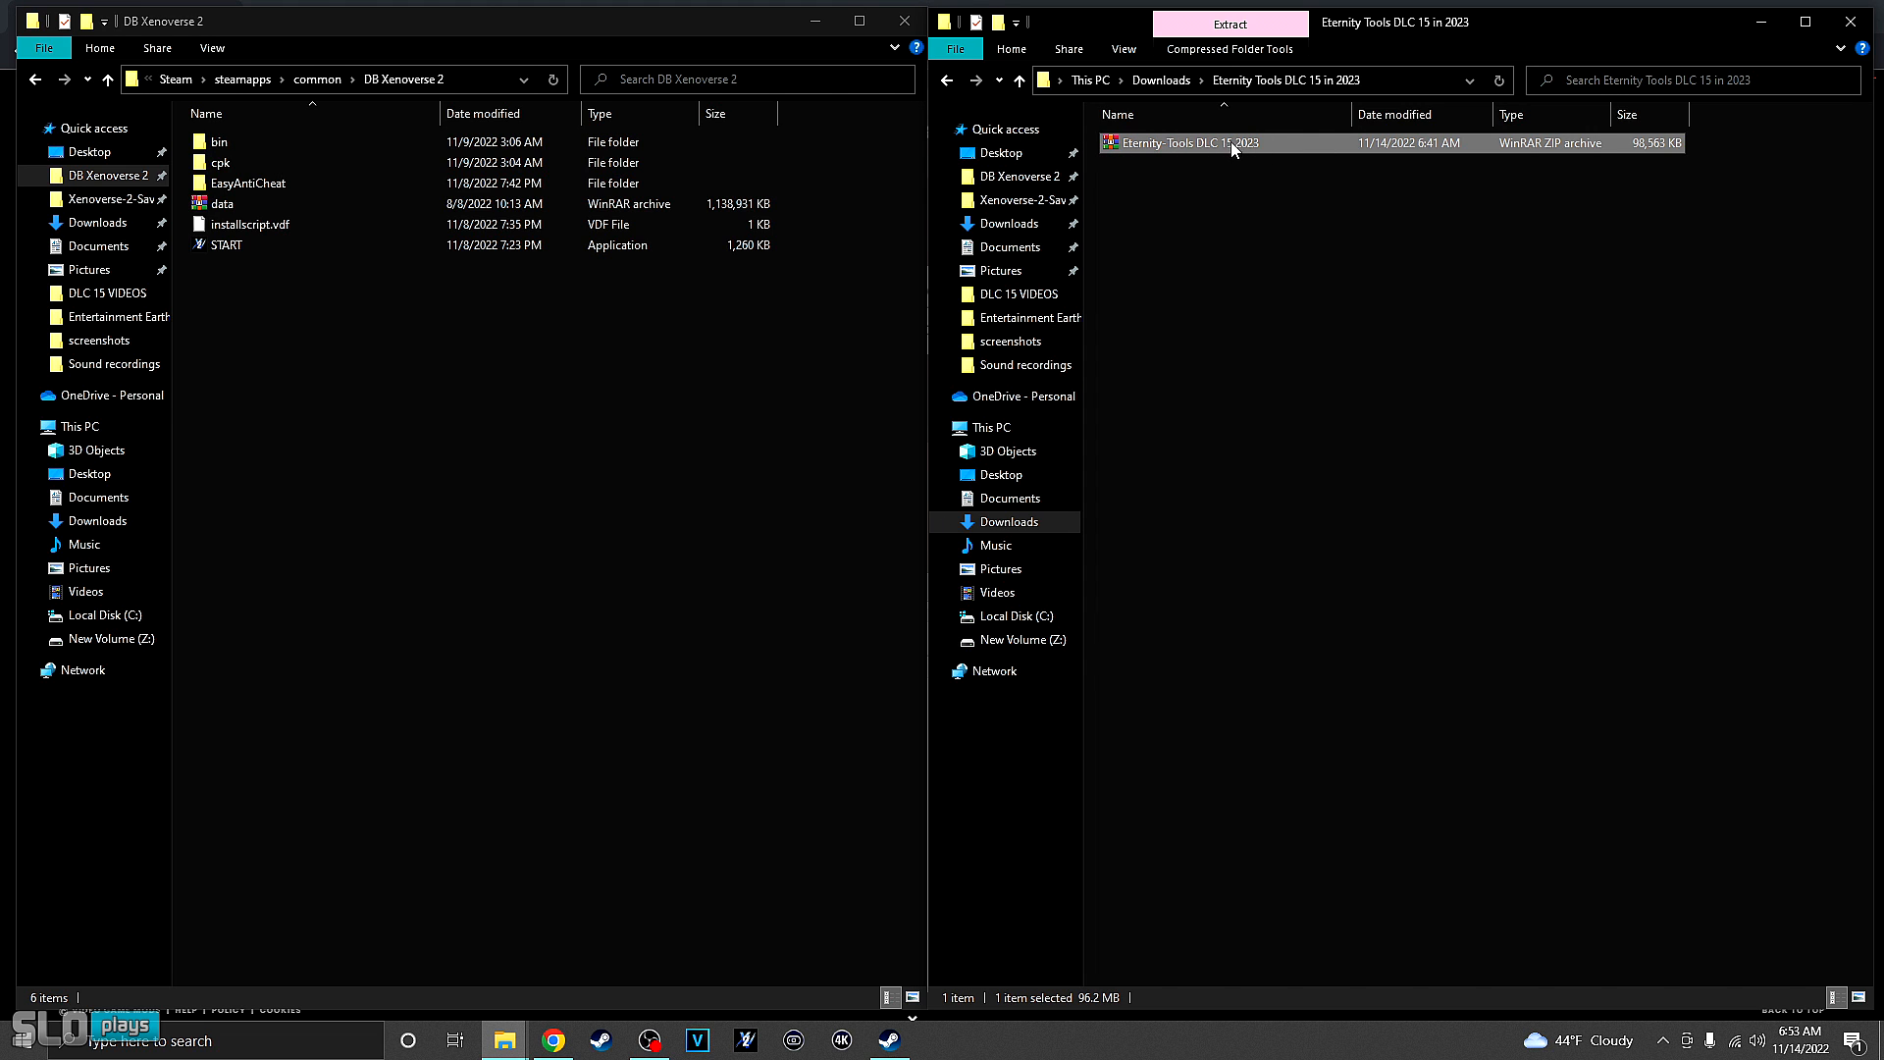
# - Switch to Chrome to view the download section of the Eternity Tools page, and return to the File Explorer folders
pyautogui.click(554, 1041)
pyautogui.scroll(-10, 1531, 671)
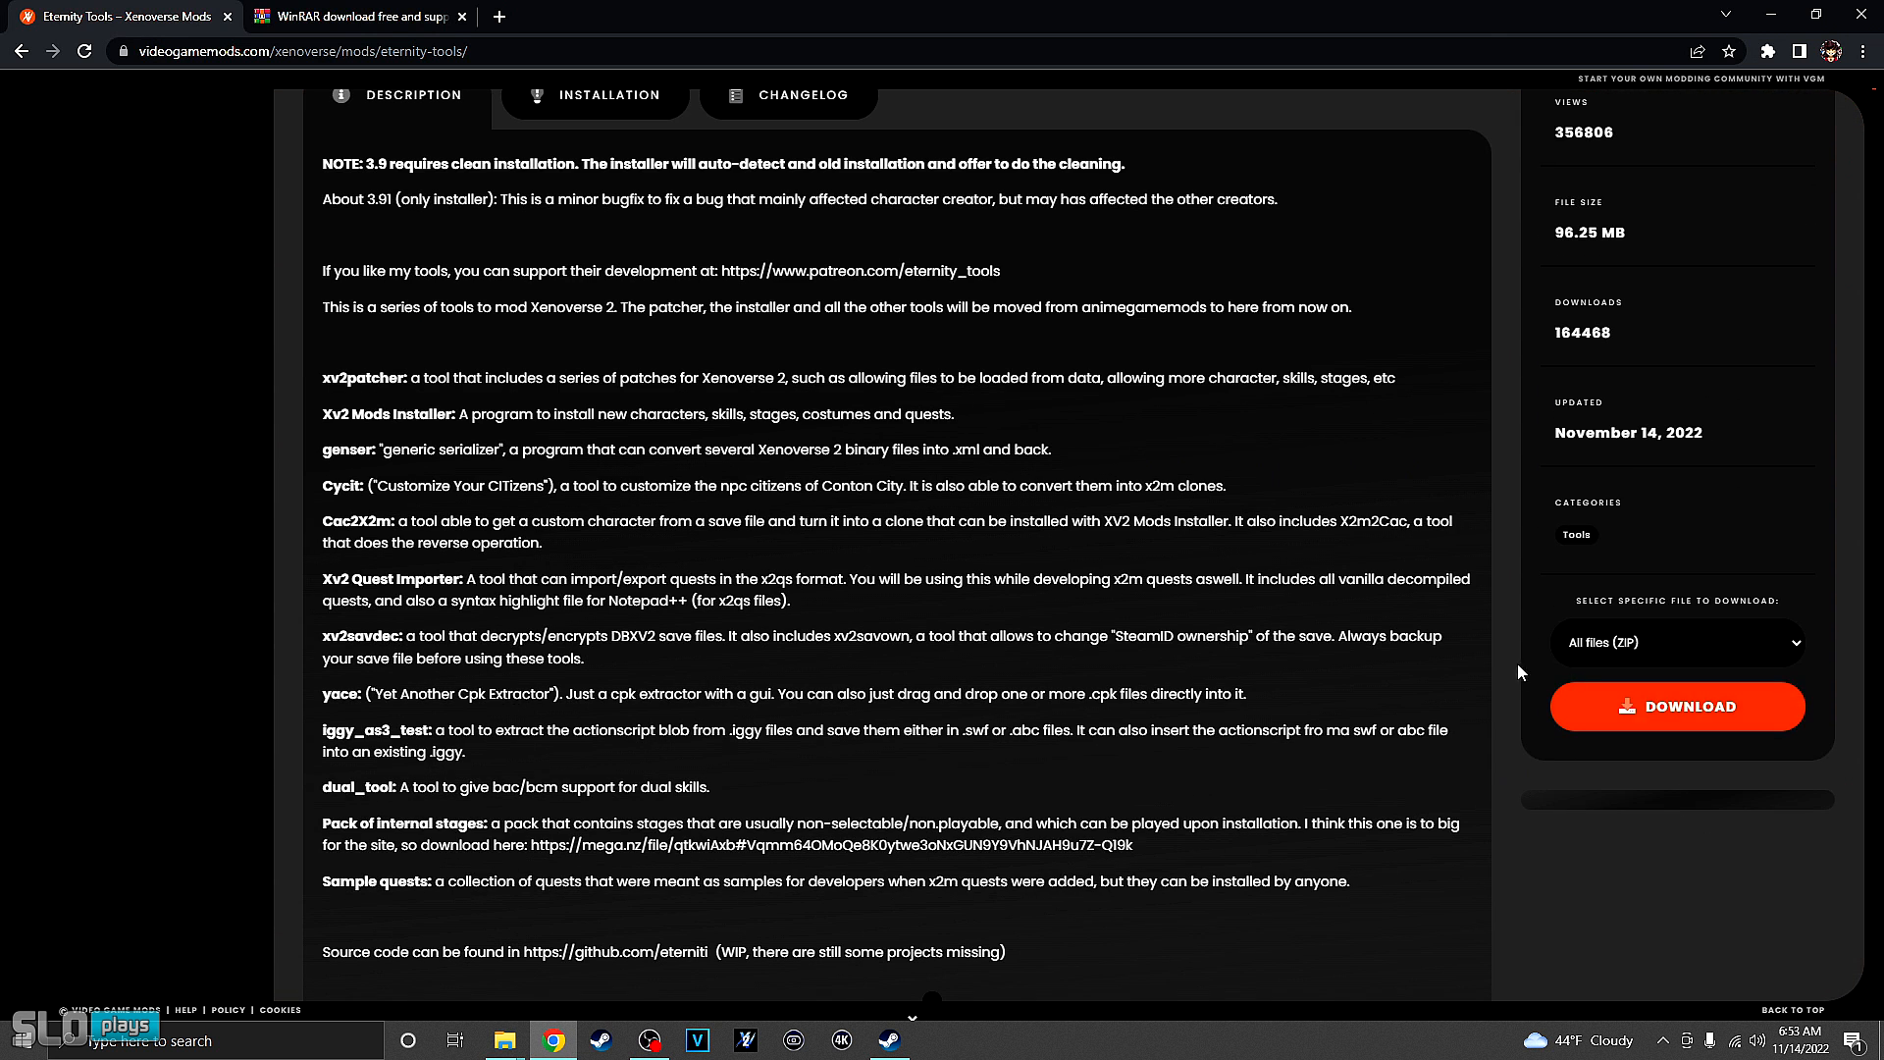
pyautogui.moveTo(504, 1040)
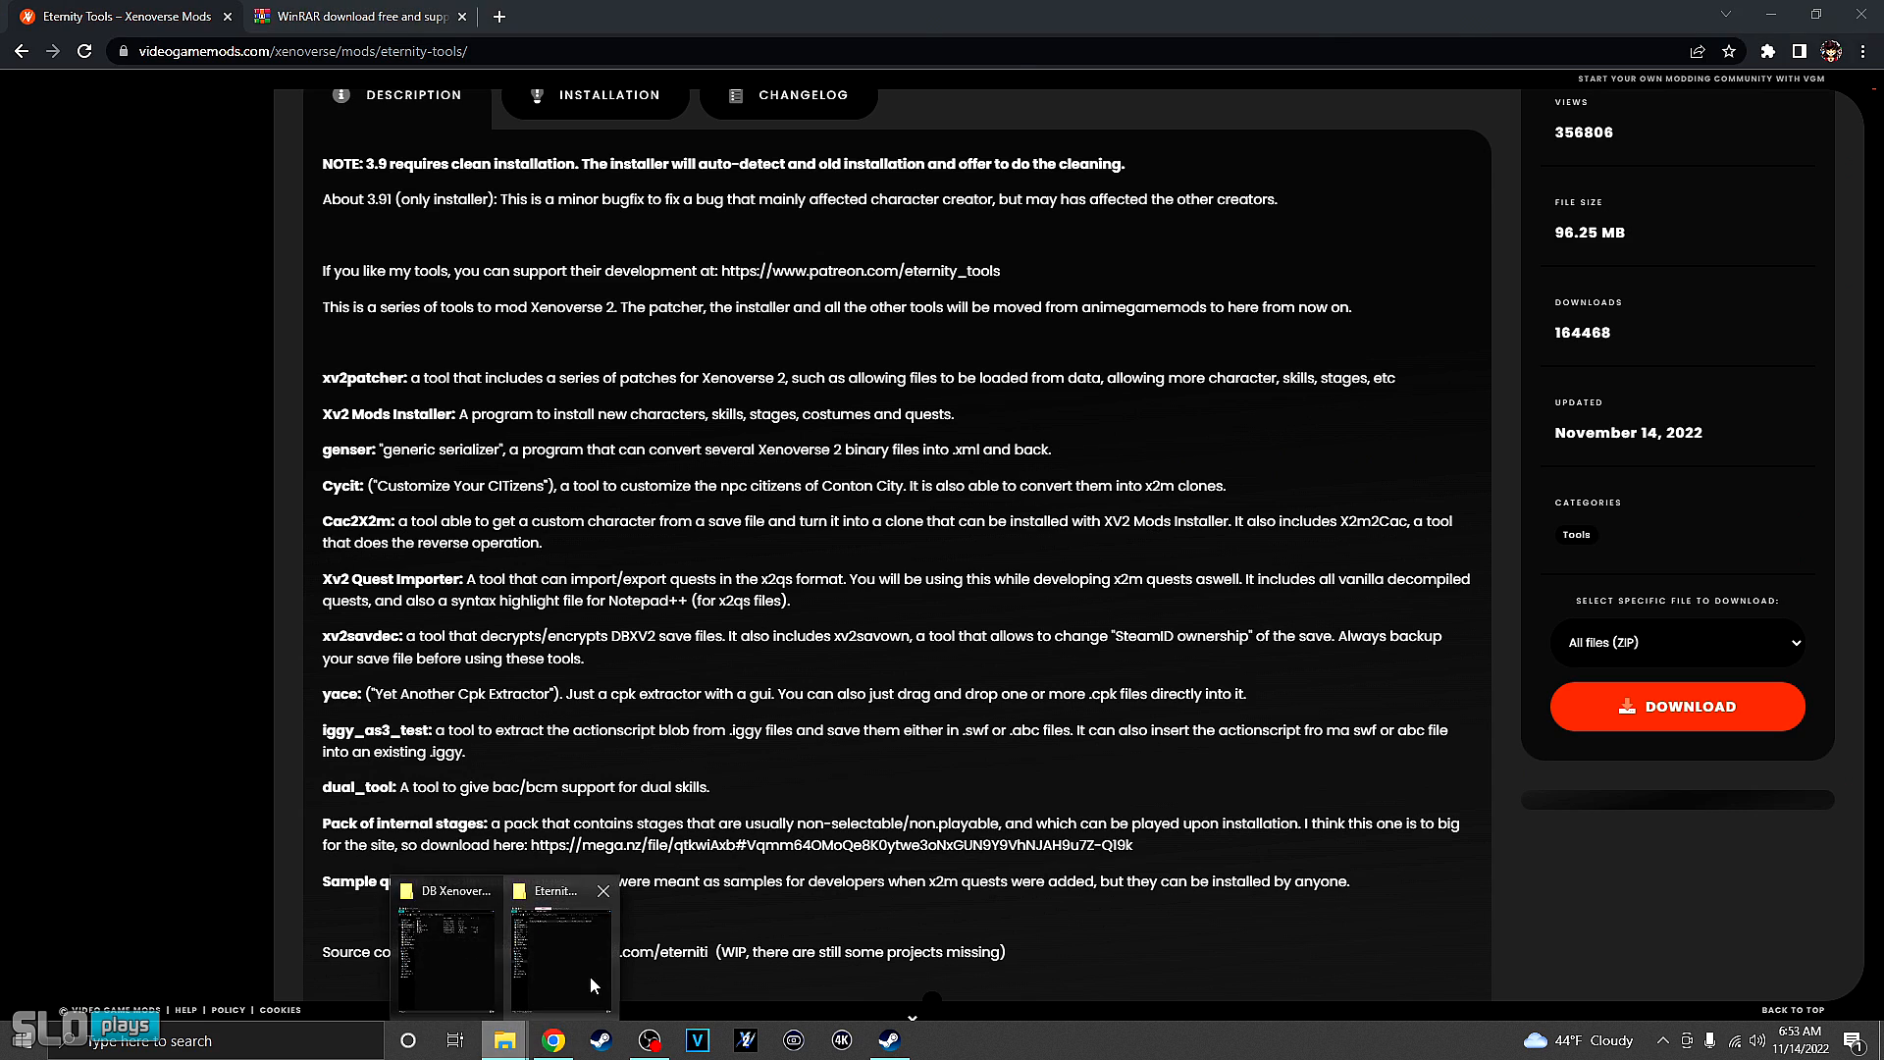
pyautogui.click(593, 984)
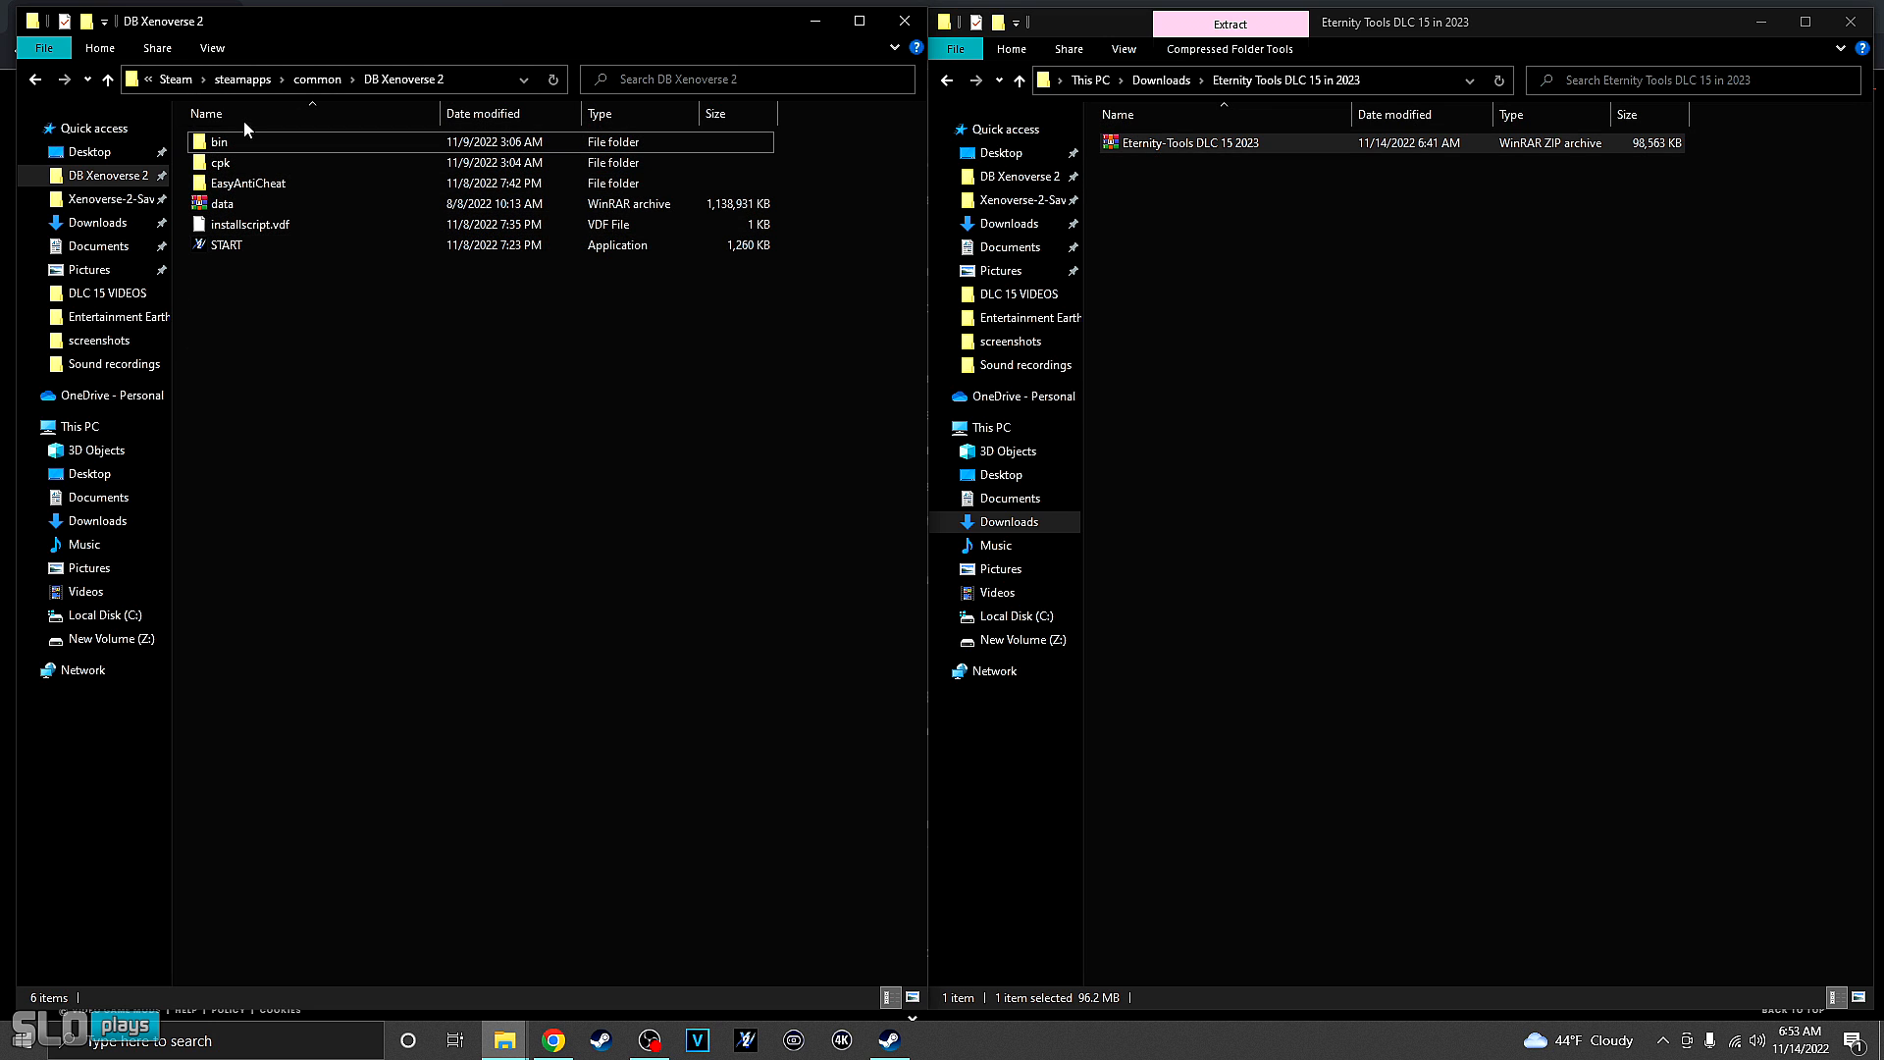
# - Trace the path from Local Disk (C:) through Program Files (x86), Steam, steamapps and common to DB Xenoverse 2, and inspect its bin folder
pyautogui.click(179, 78)
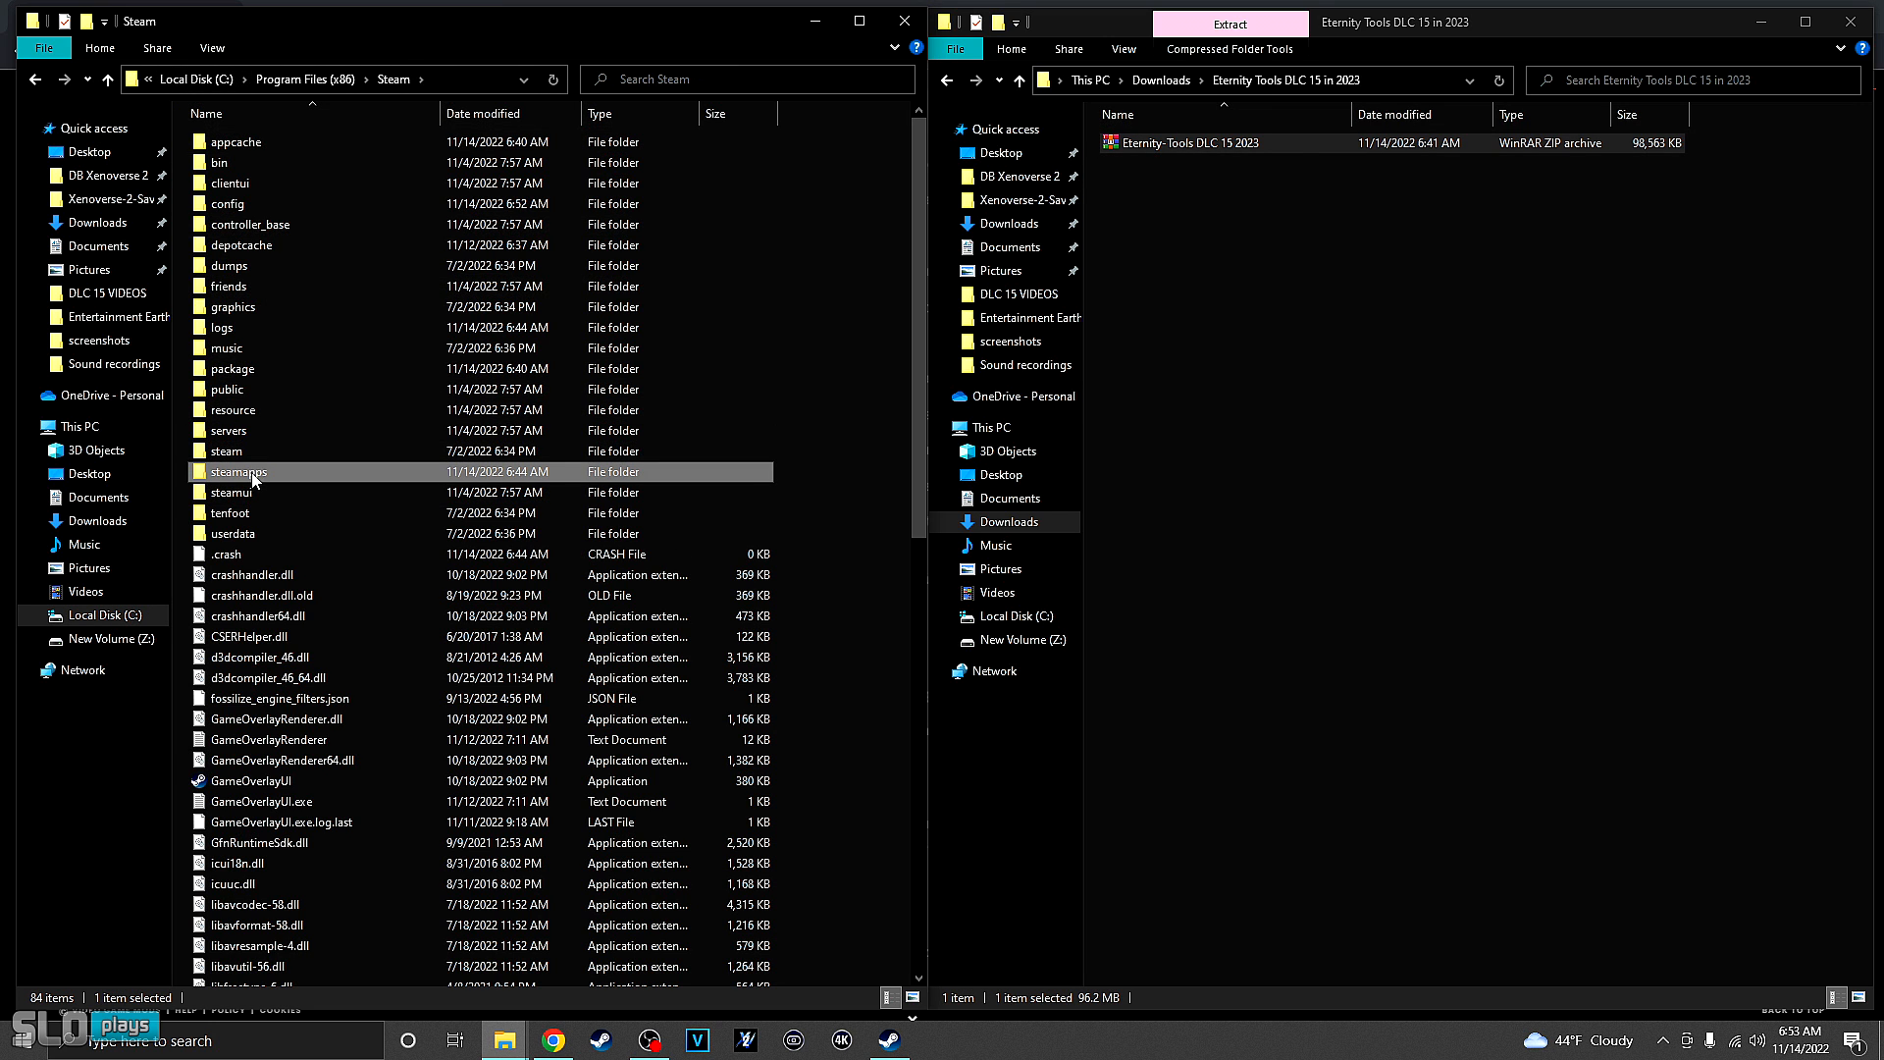
pyautogui.click(180, 83)
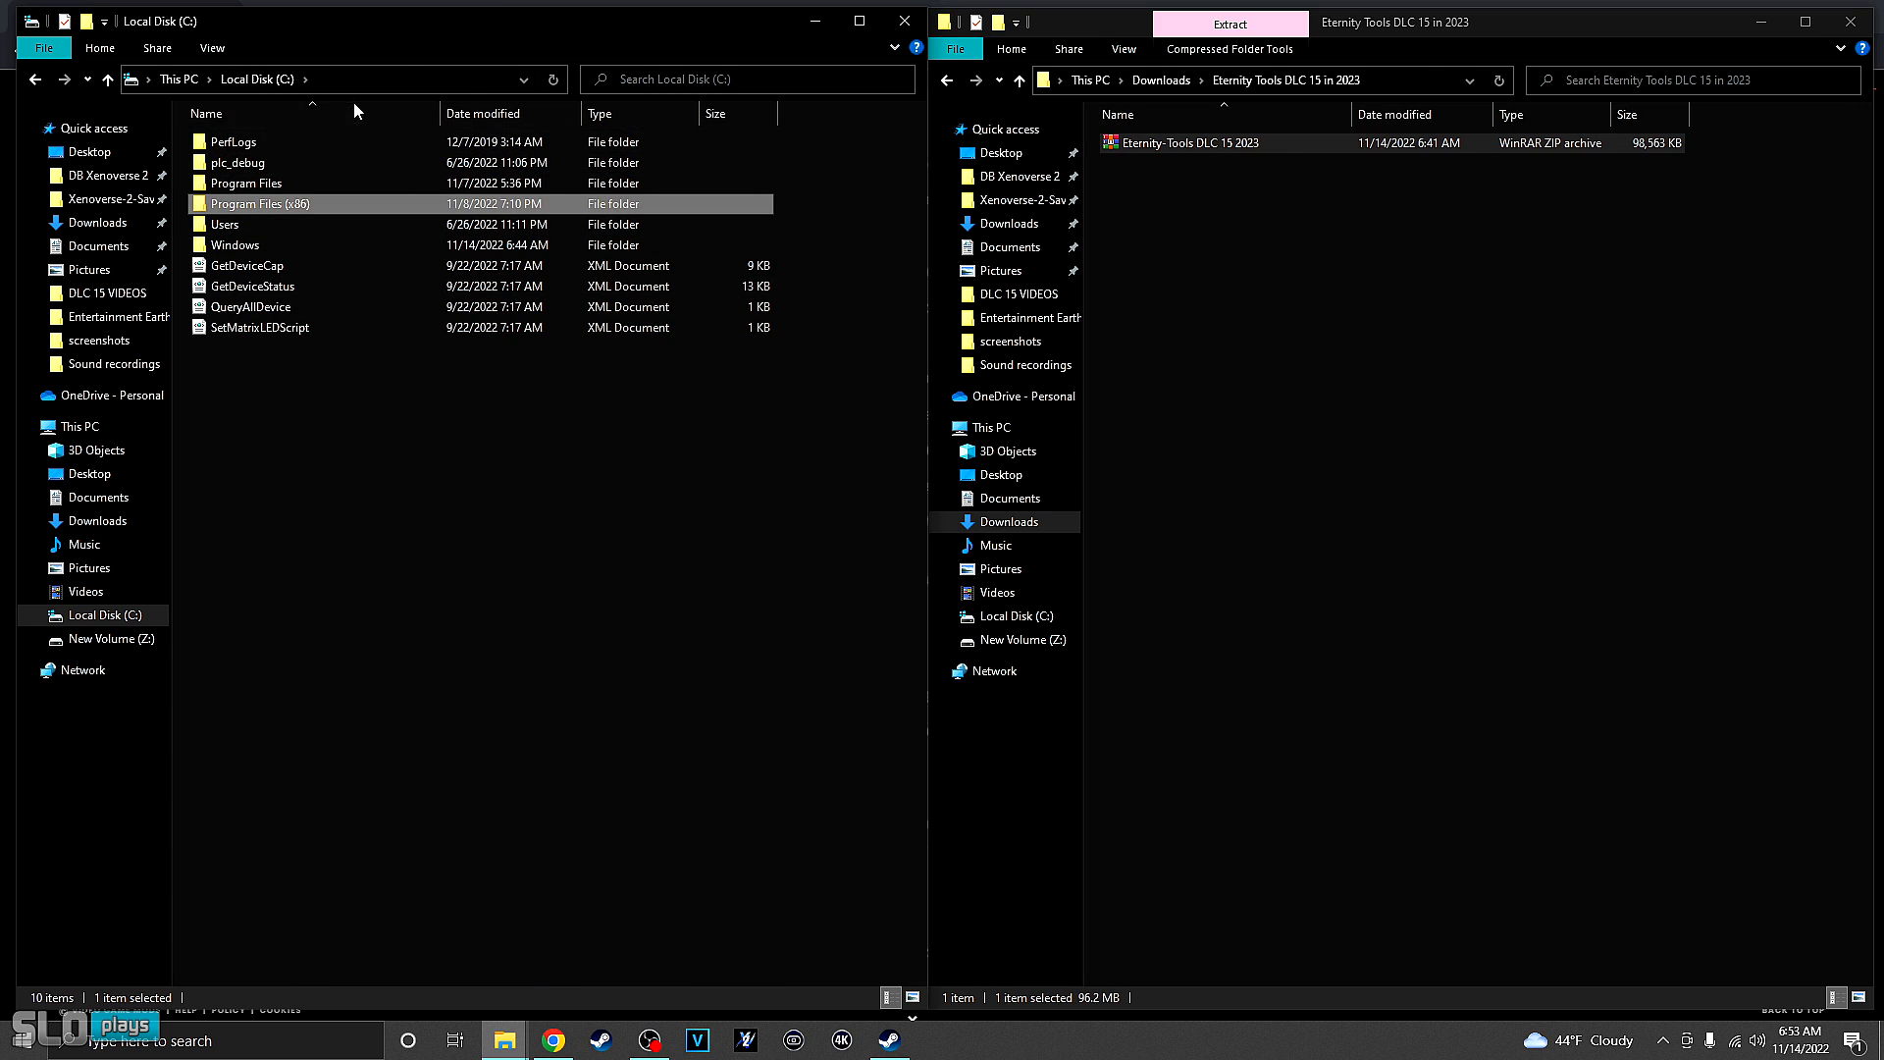
pyautogui.click(187, 84)
pyautogui.doubleClick(310, 402)
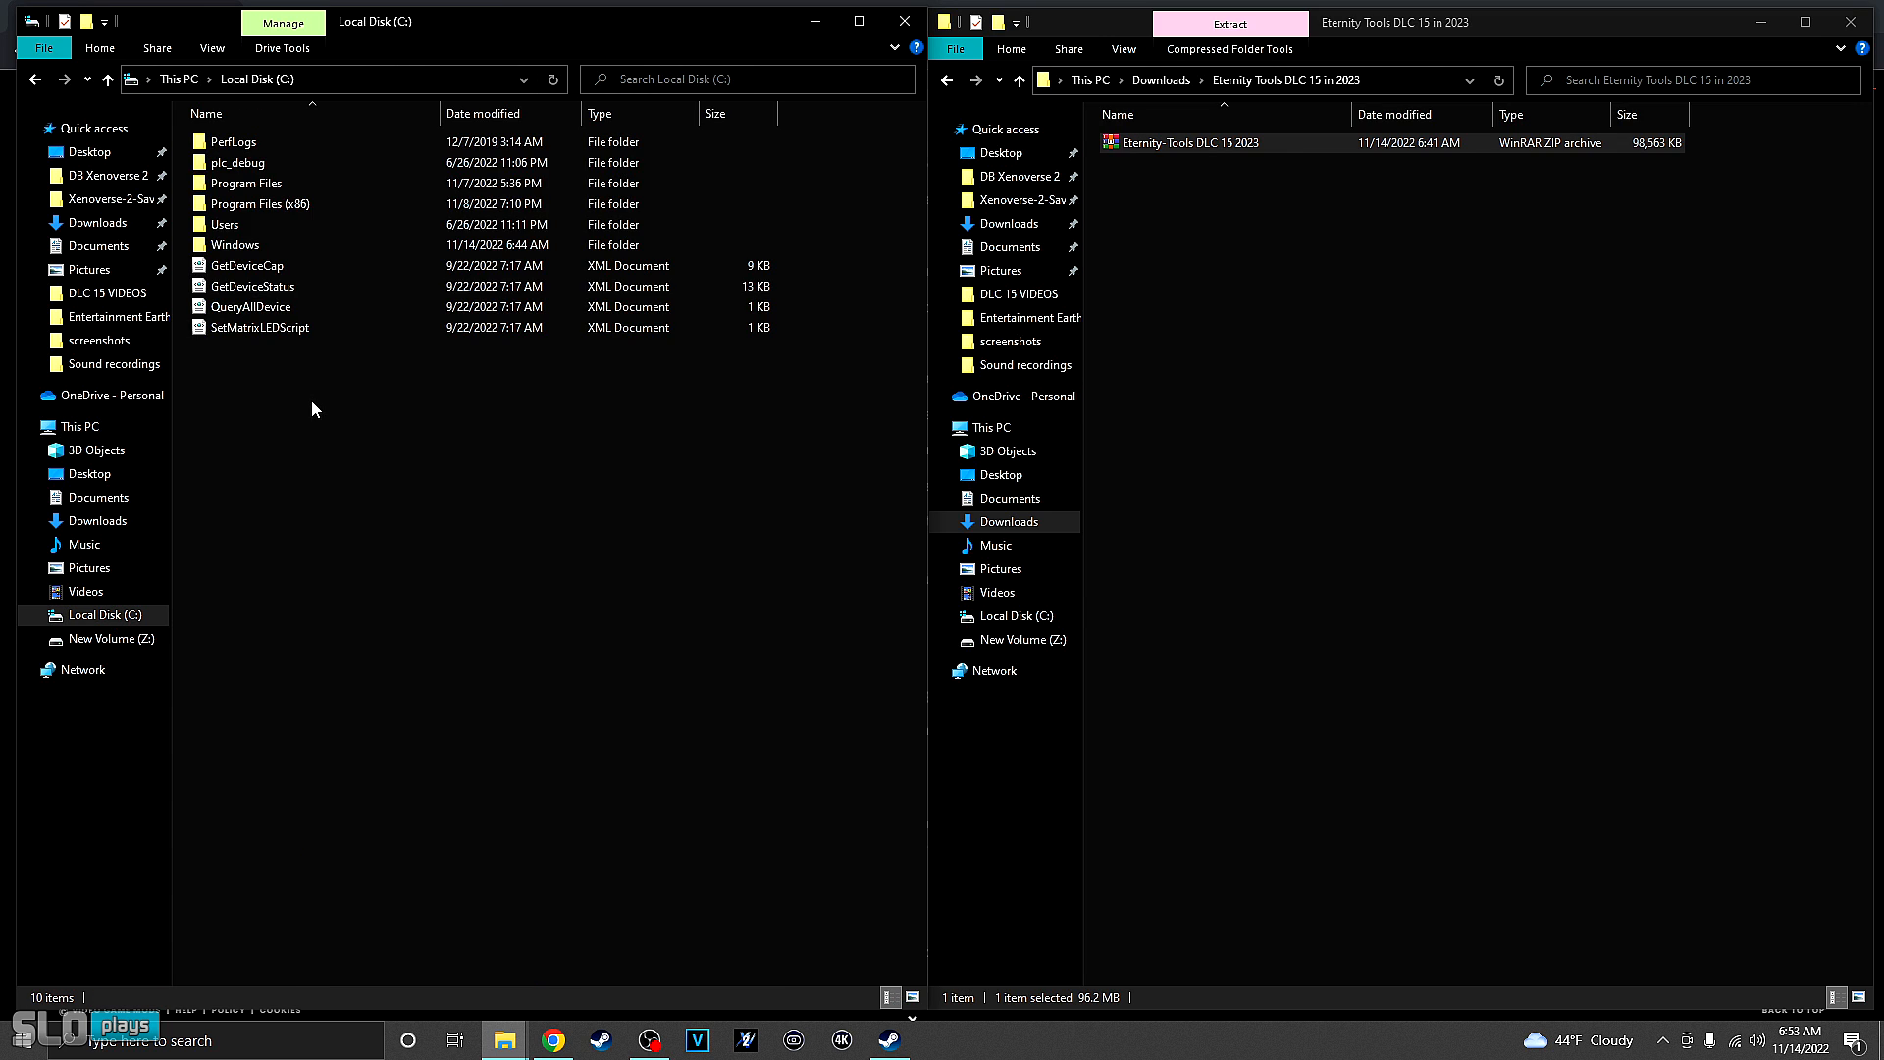
pyautogui.doubleClick(251, 204)
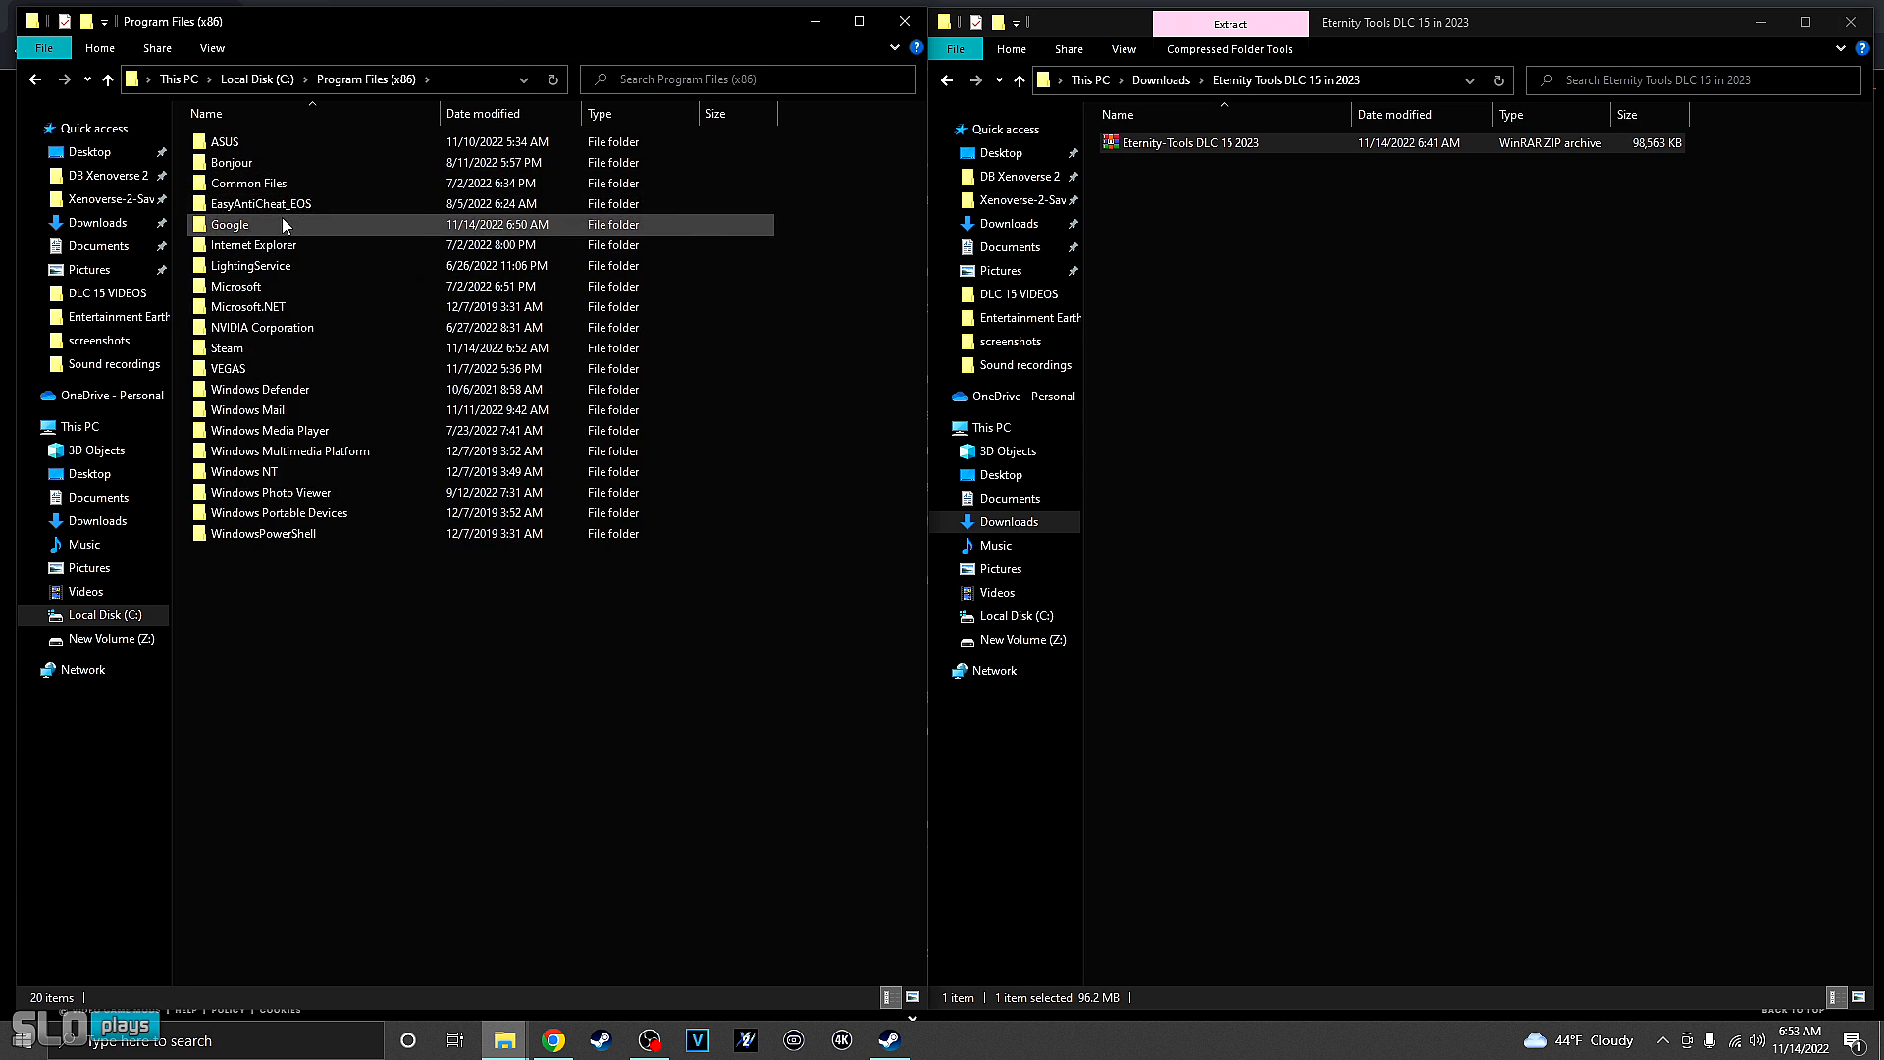
pyautogui.doubleClick(237, 351)
pyautogui.doubleClick(257, 476)
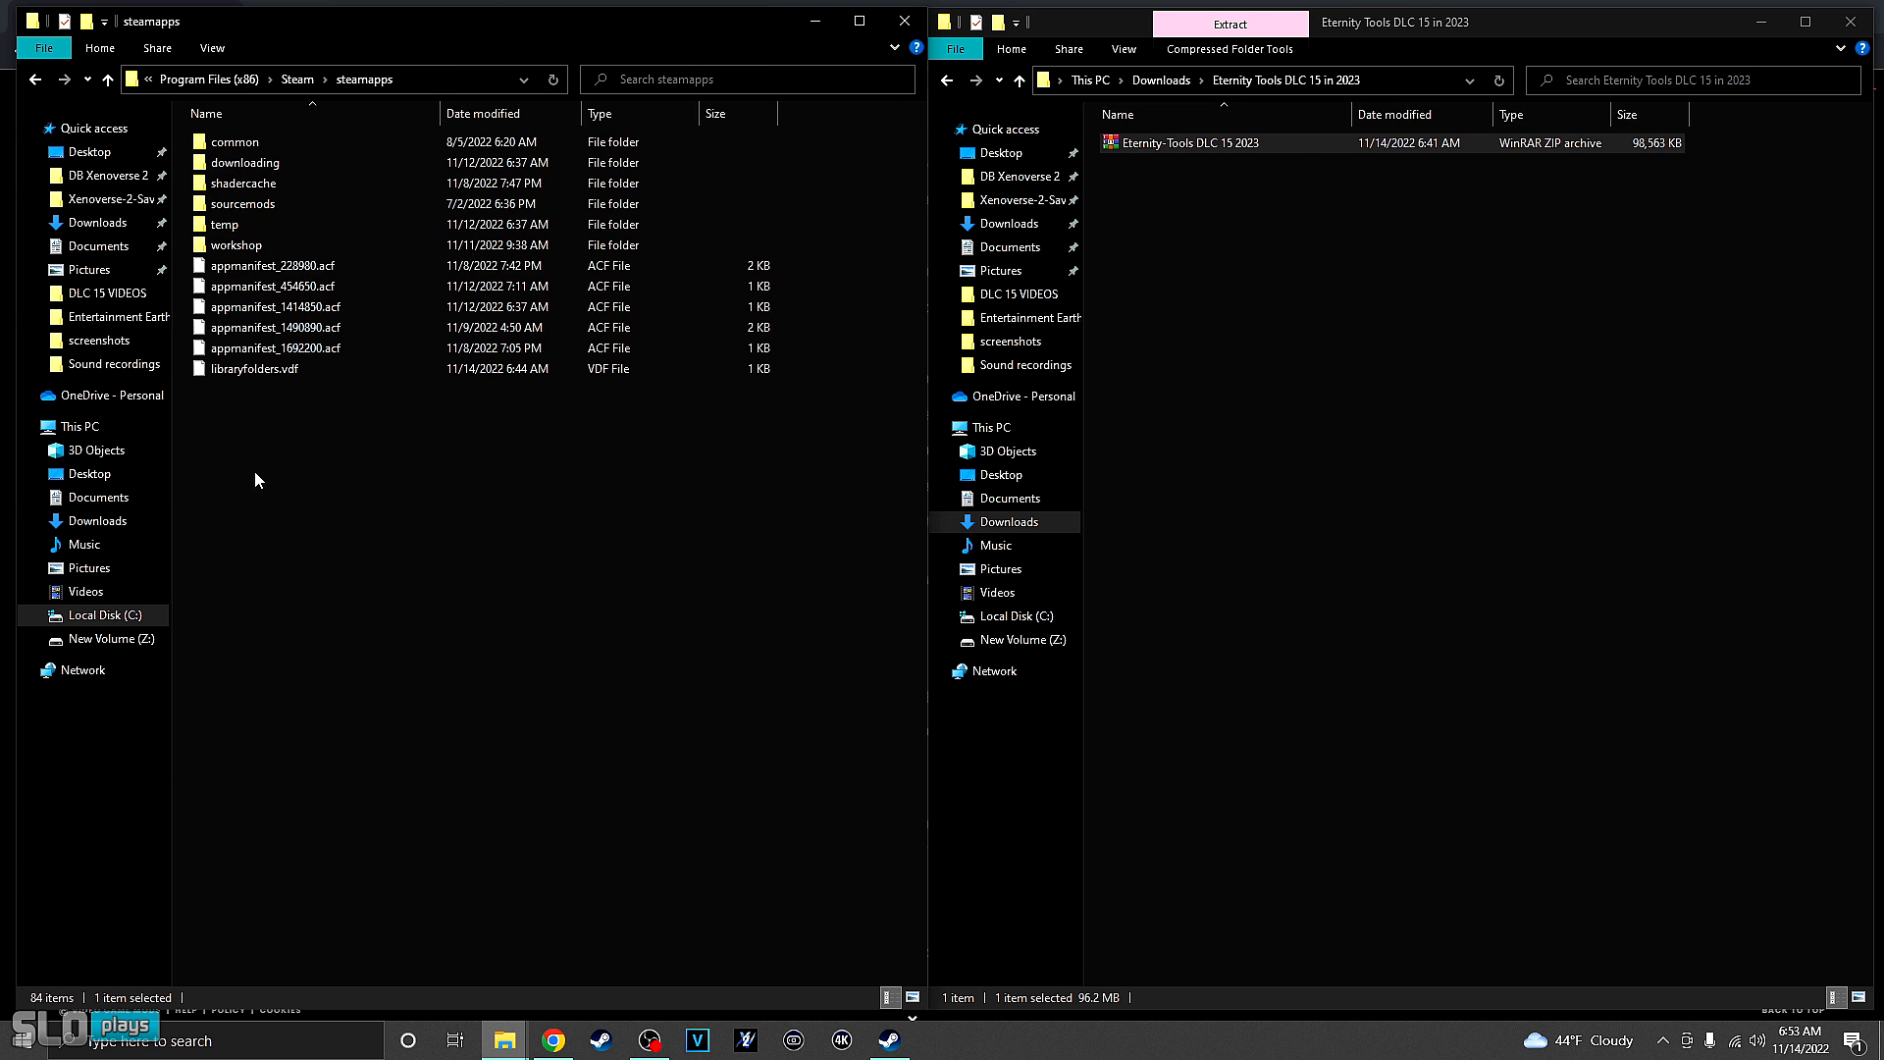
pyautogui.doubleClick(261, 148)
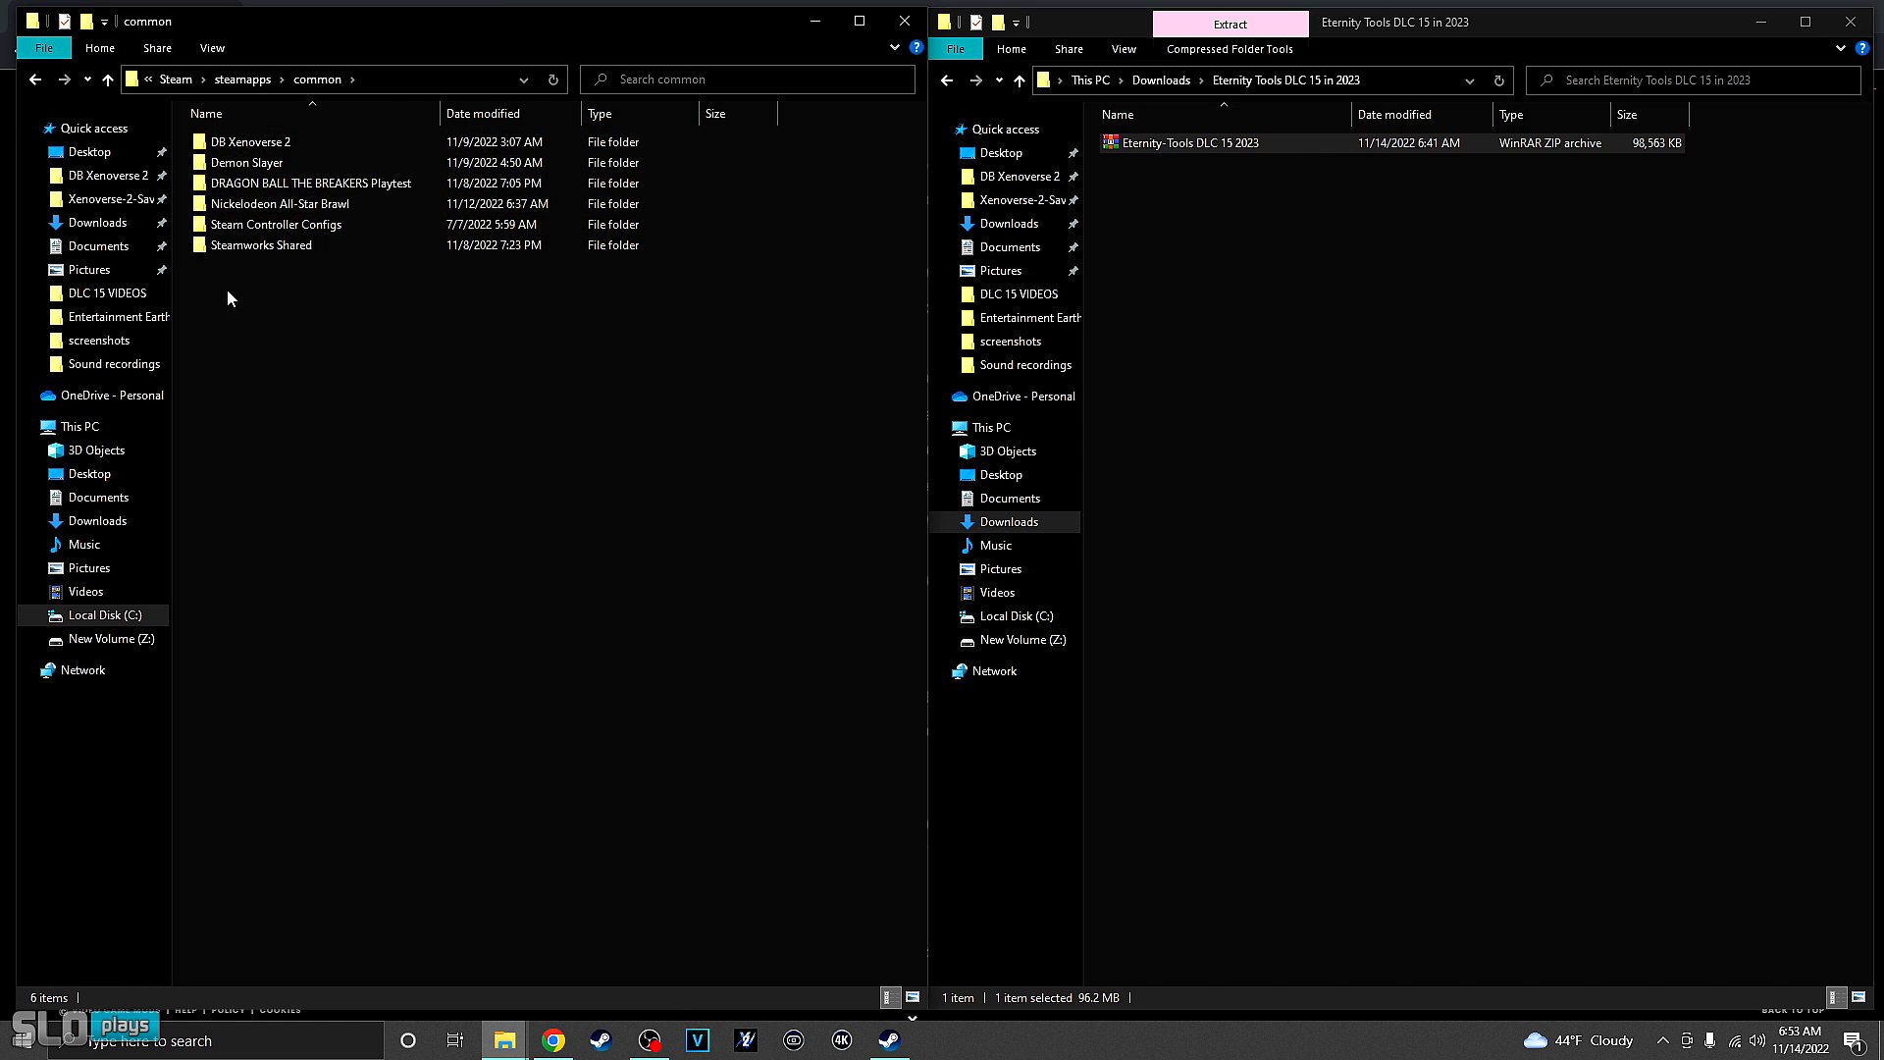
pyautogui.doubleClick(250, 143)
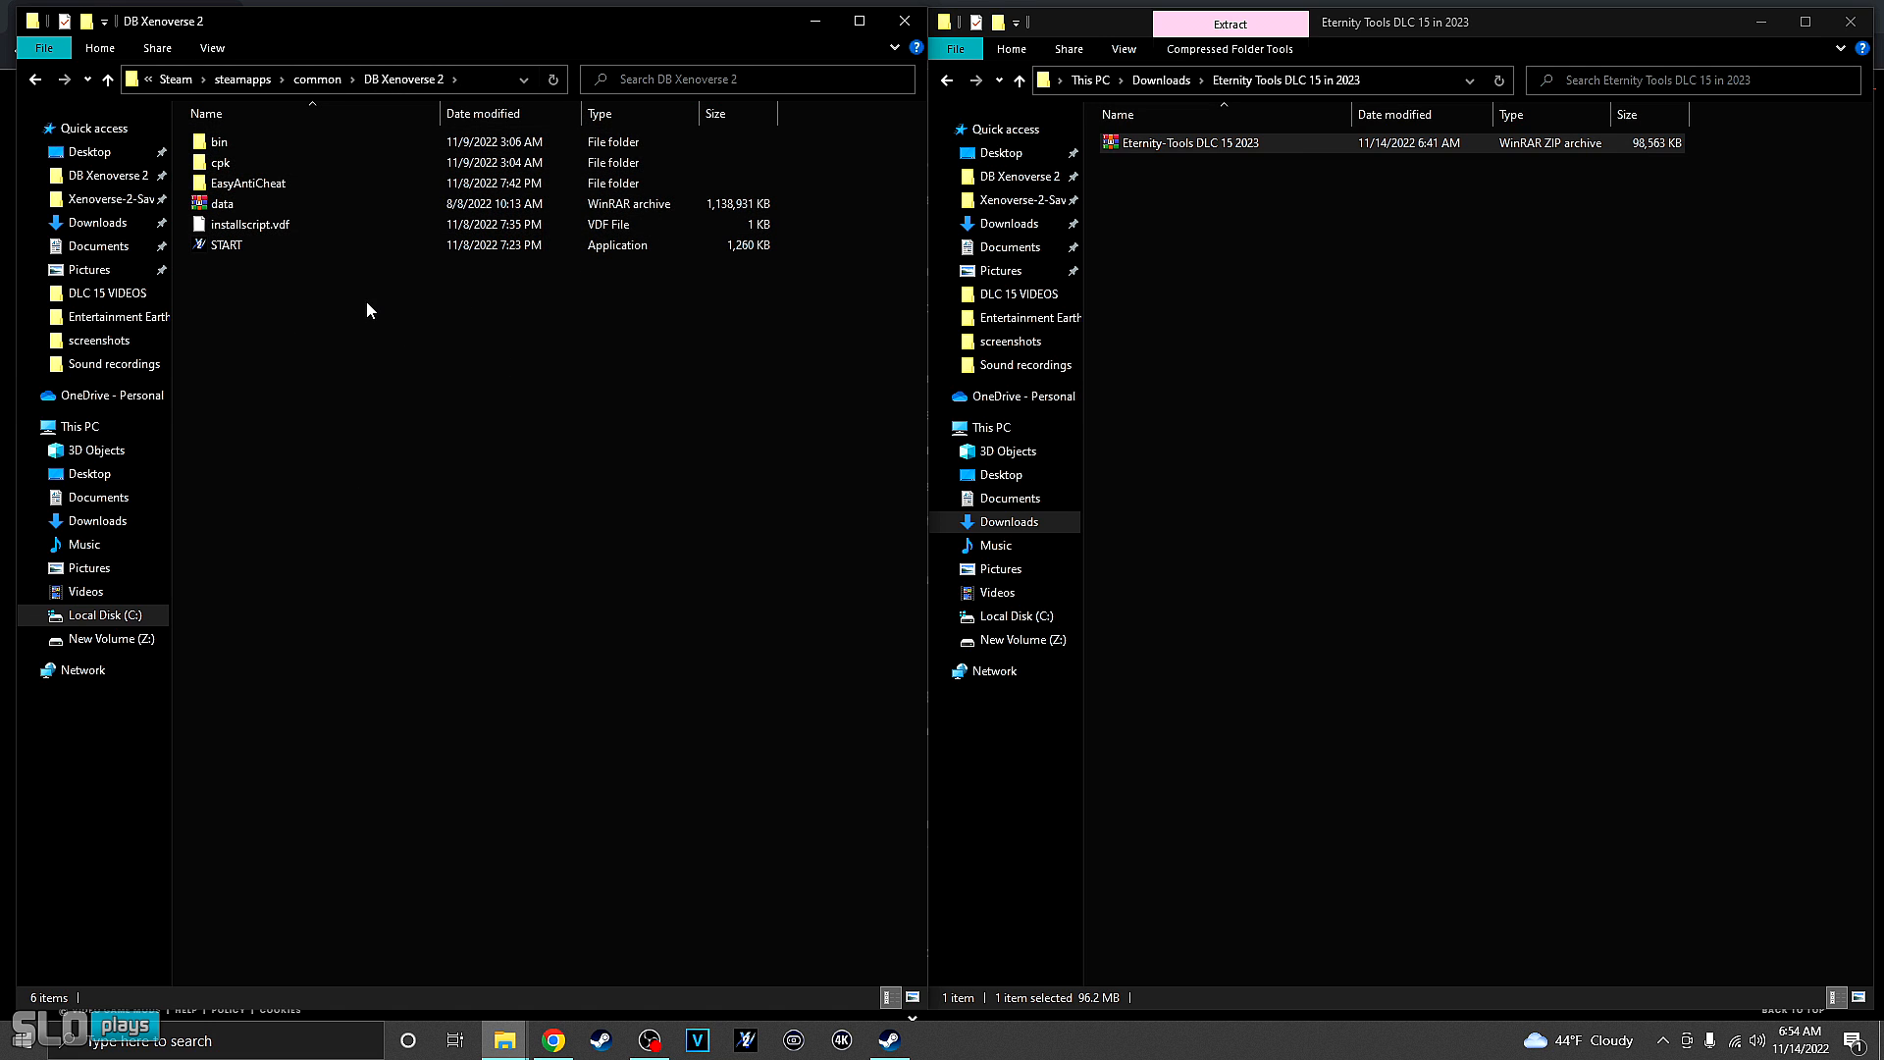
pyautogui.doubleClick(233, 149)
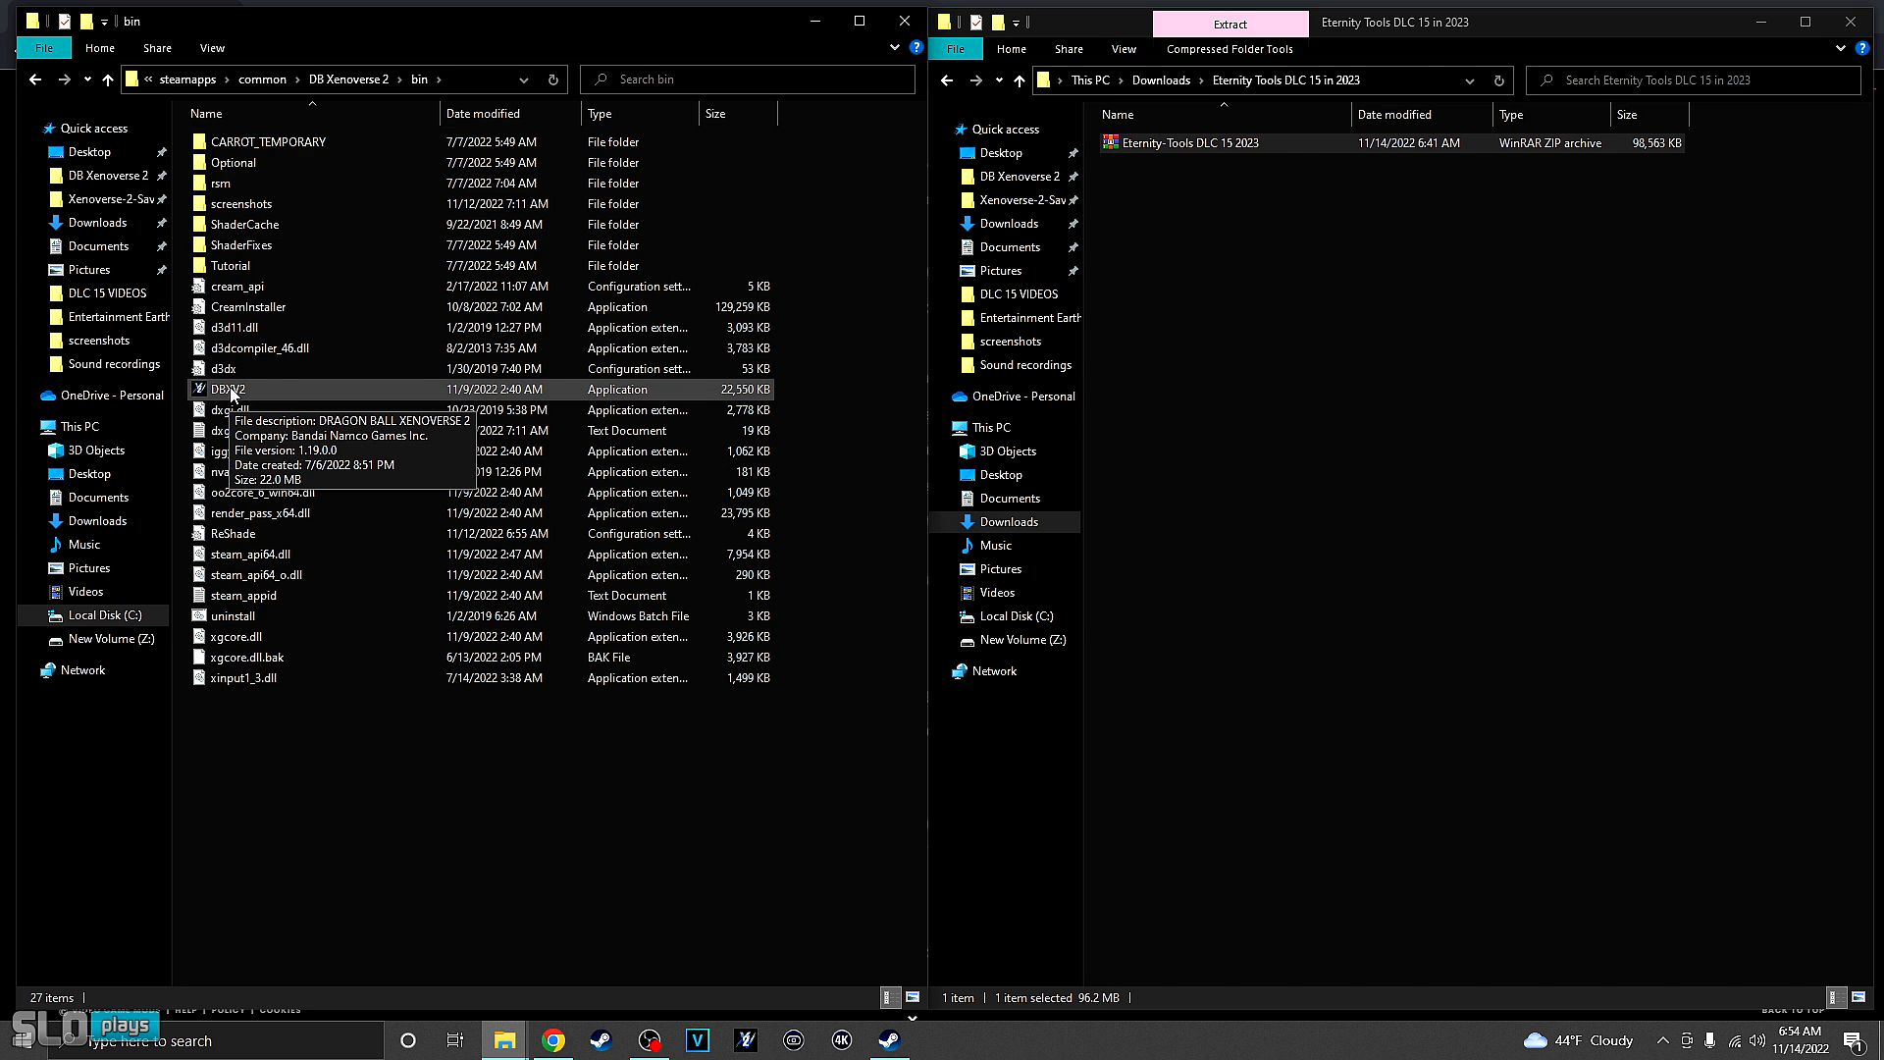
pyautogui.click(35, 78)
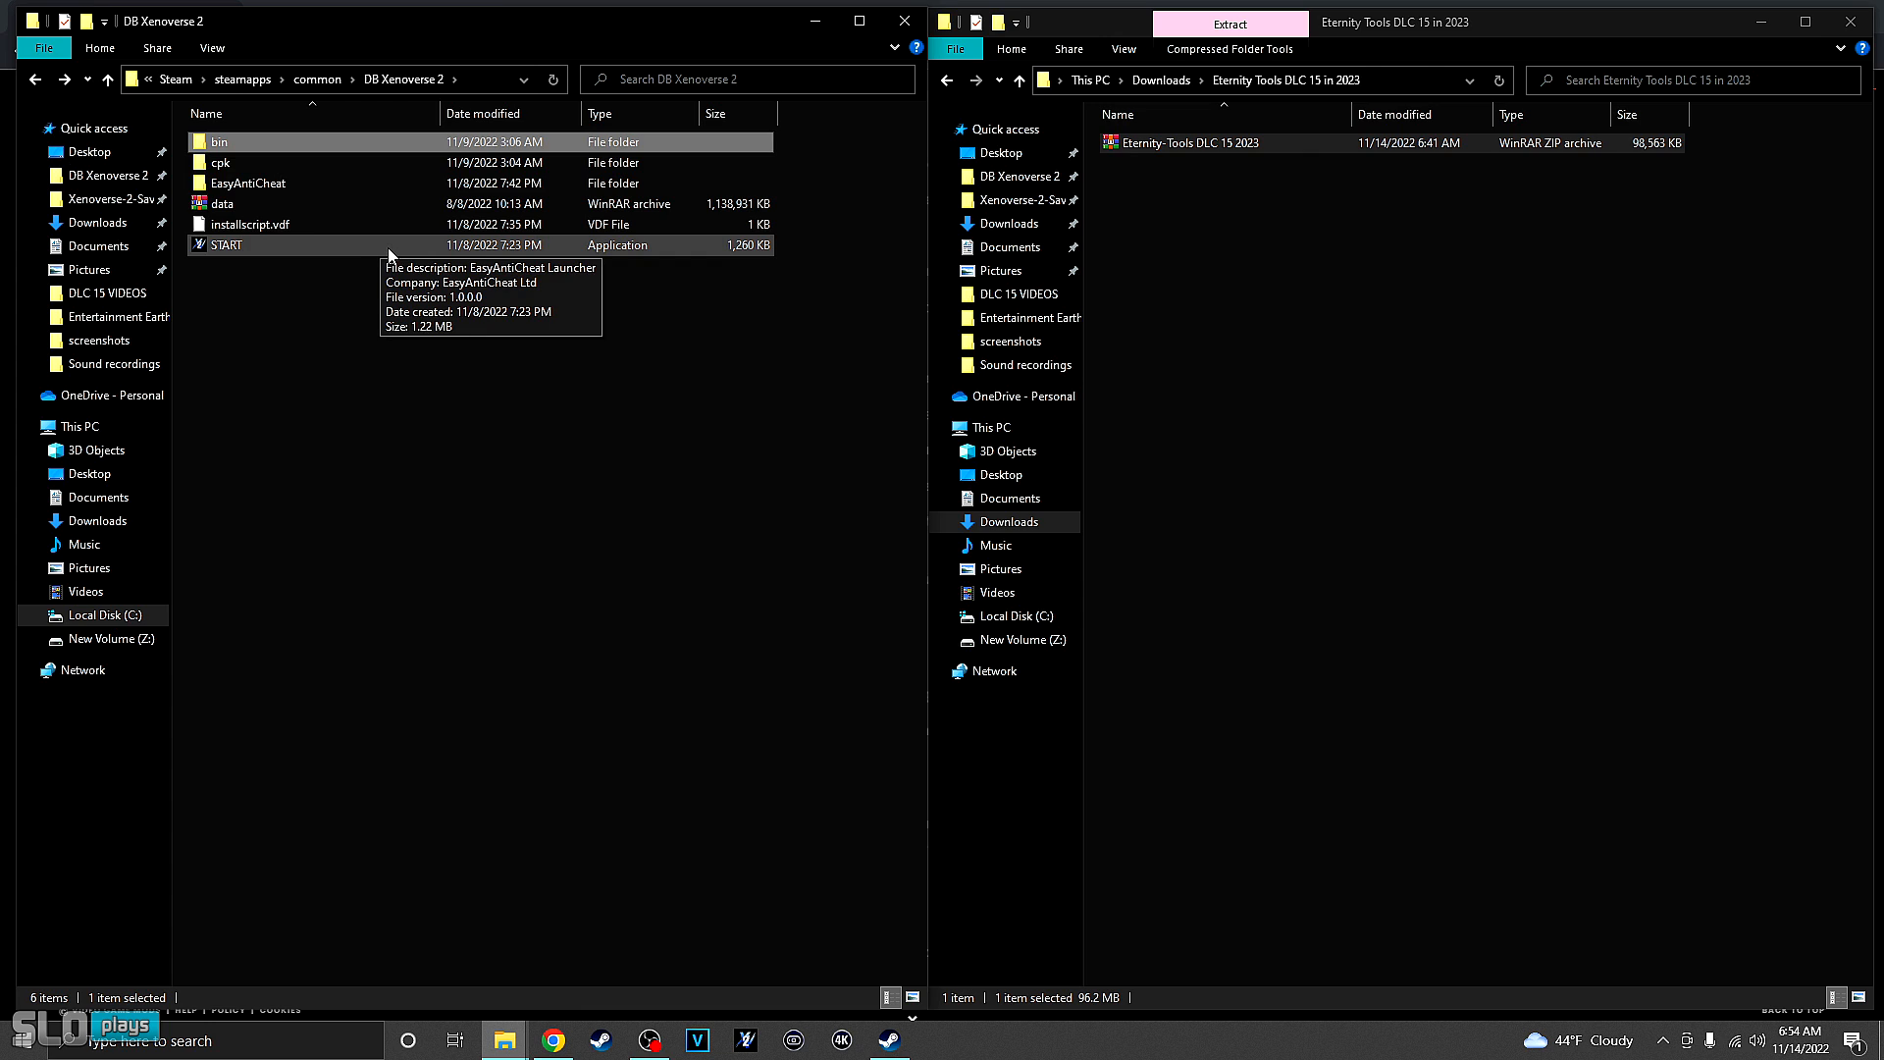
# - Extract the Eternity-Tools DLC 15 2023 archive into a folder of the same name and open that folder
pyautogui.click(1405, 310)
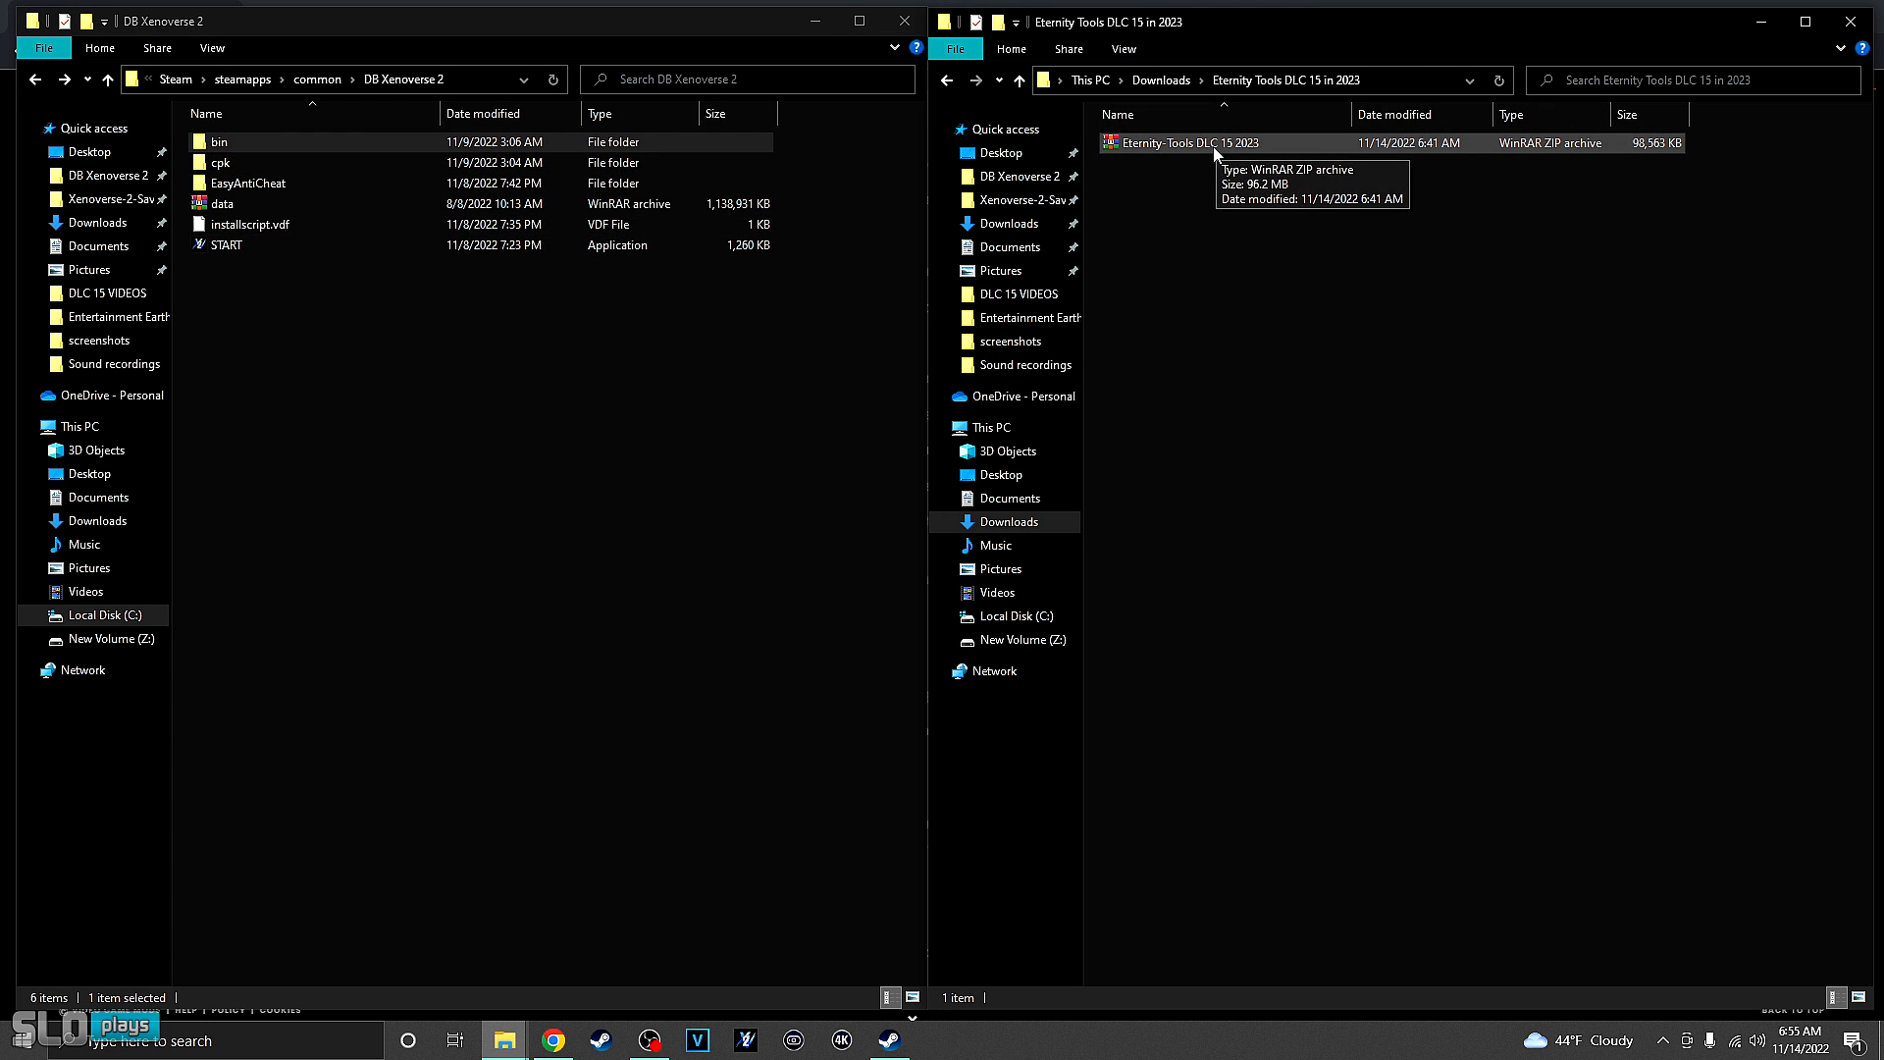
pyautogui.rightClick(1158, 145)
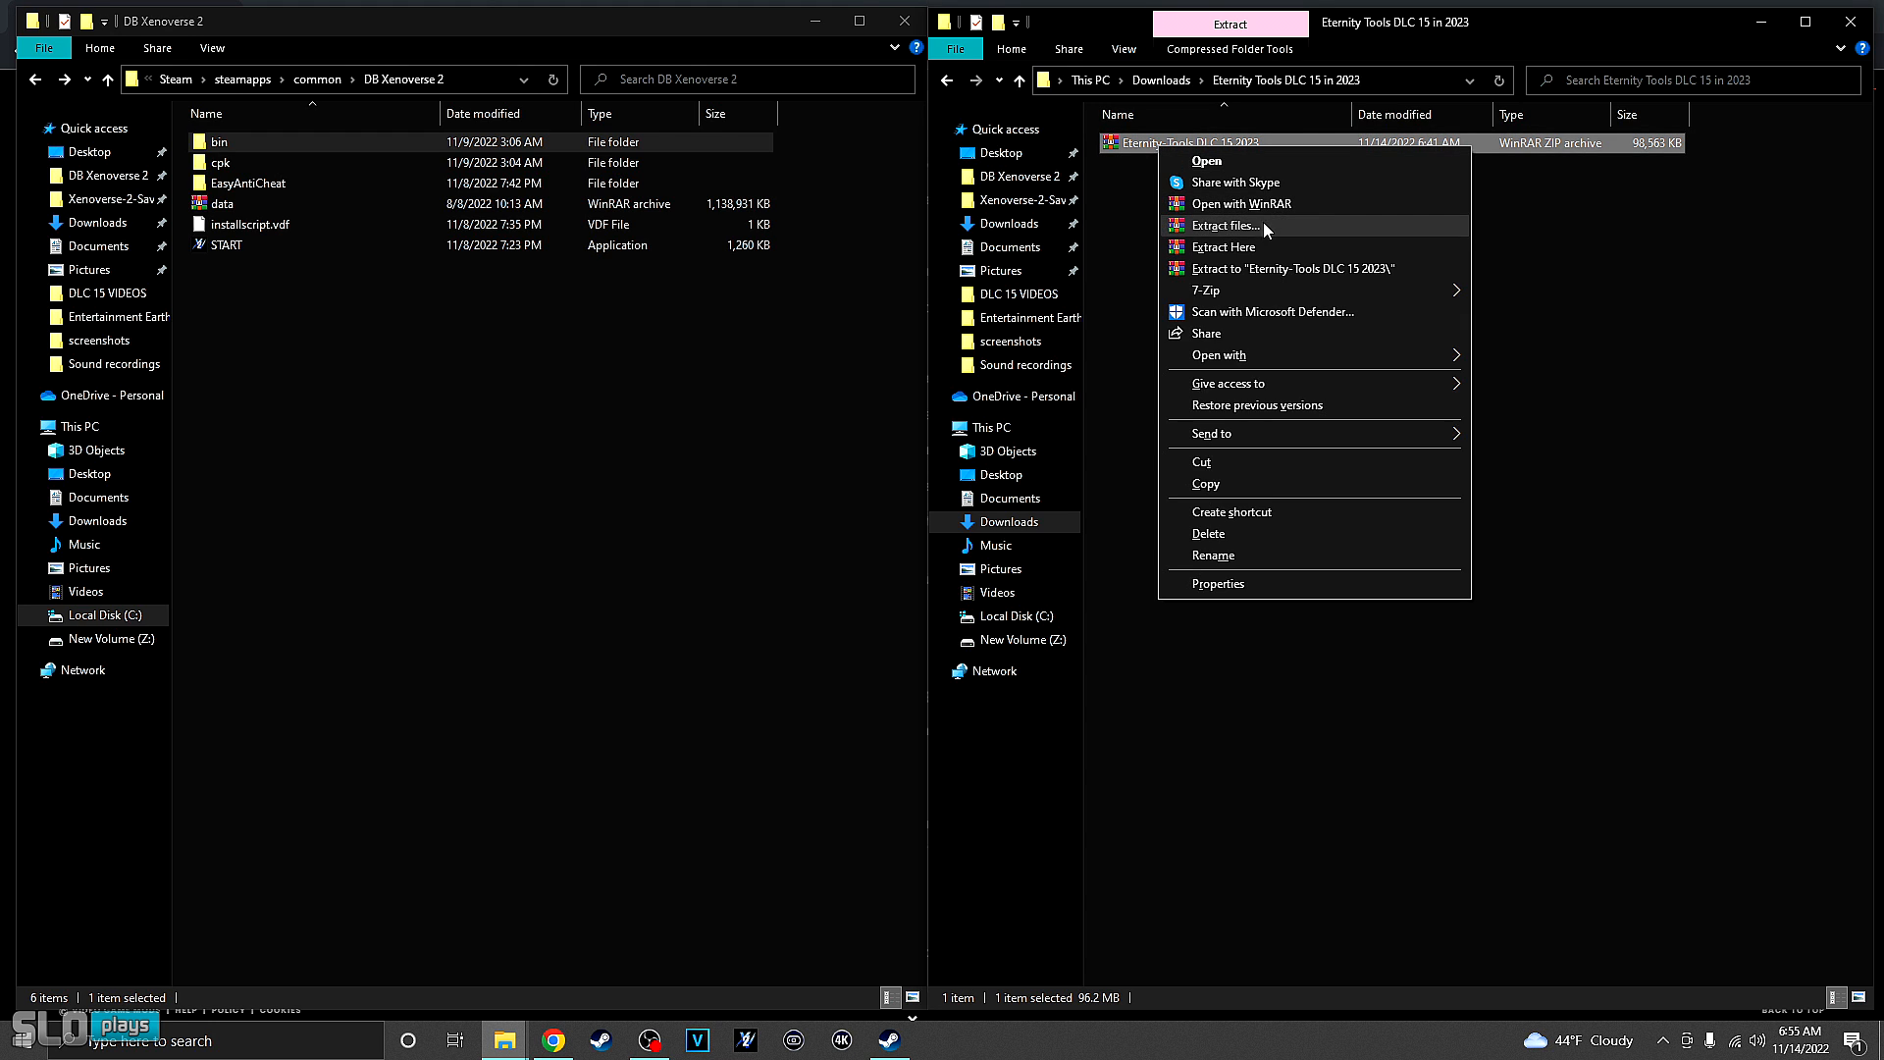
pyautogui.click(1239, 270)
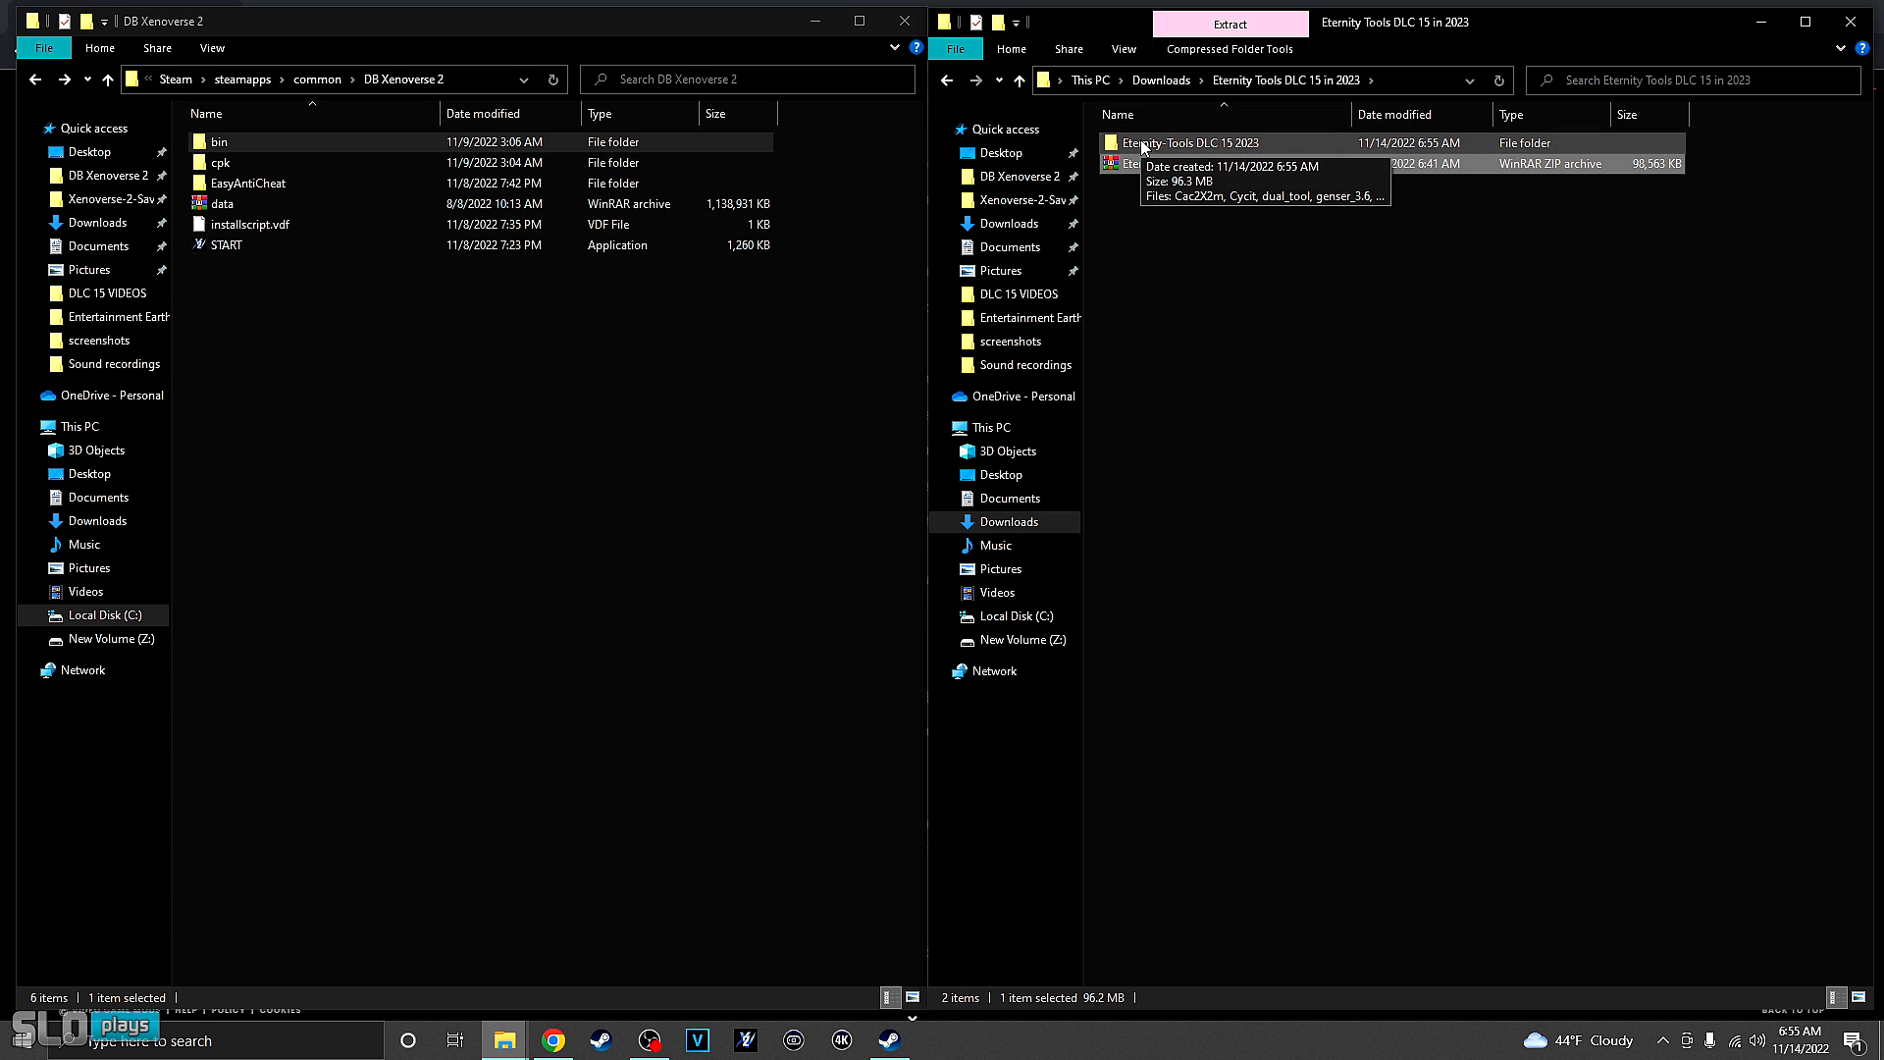
pyautogui.doubleClick(1140, 143)
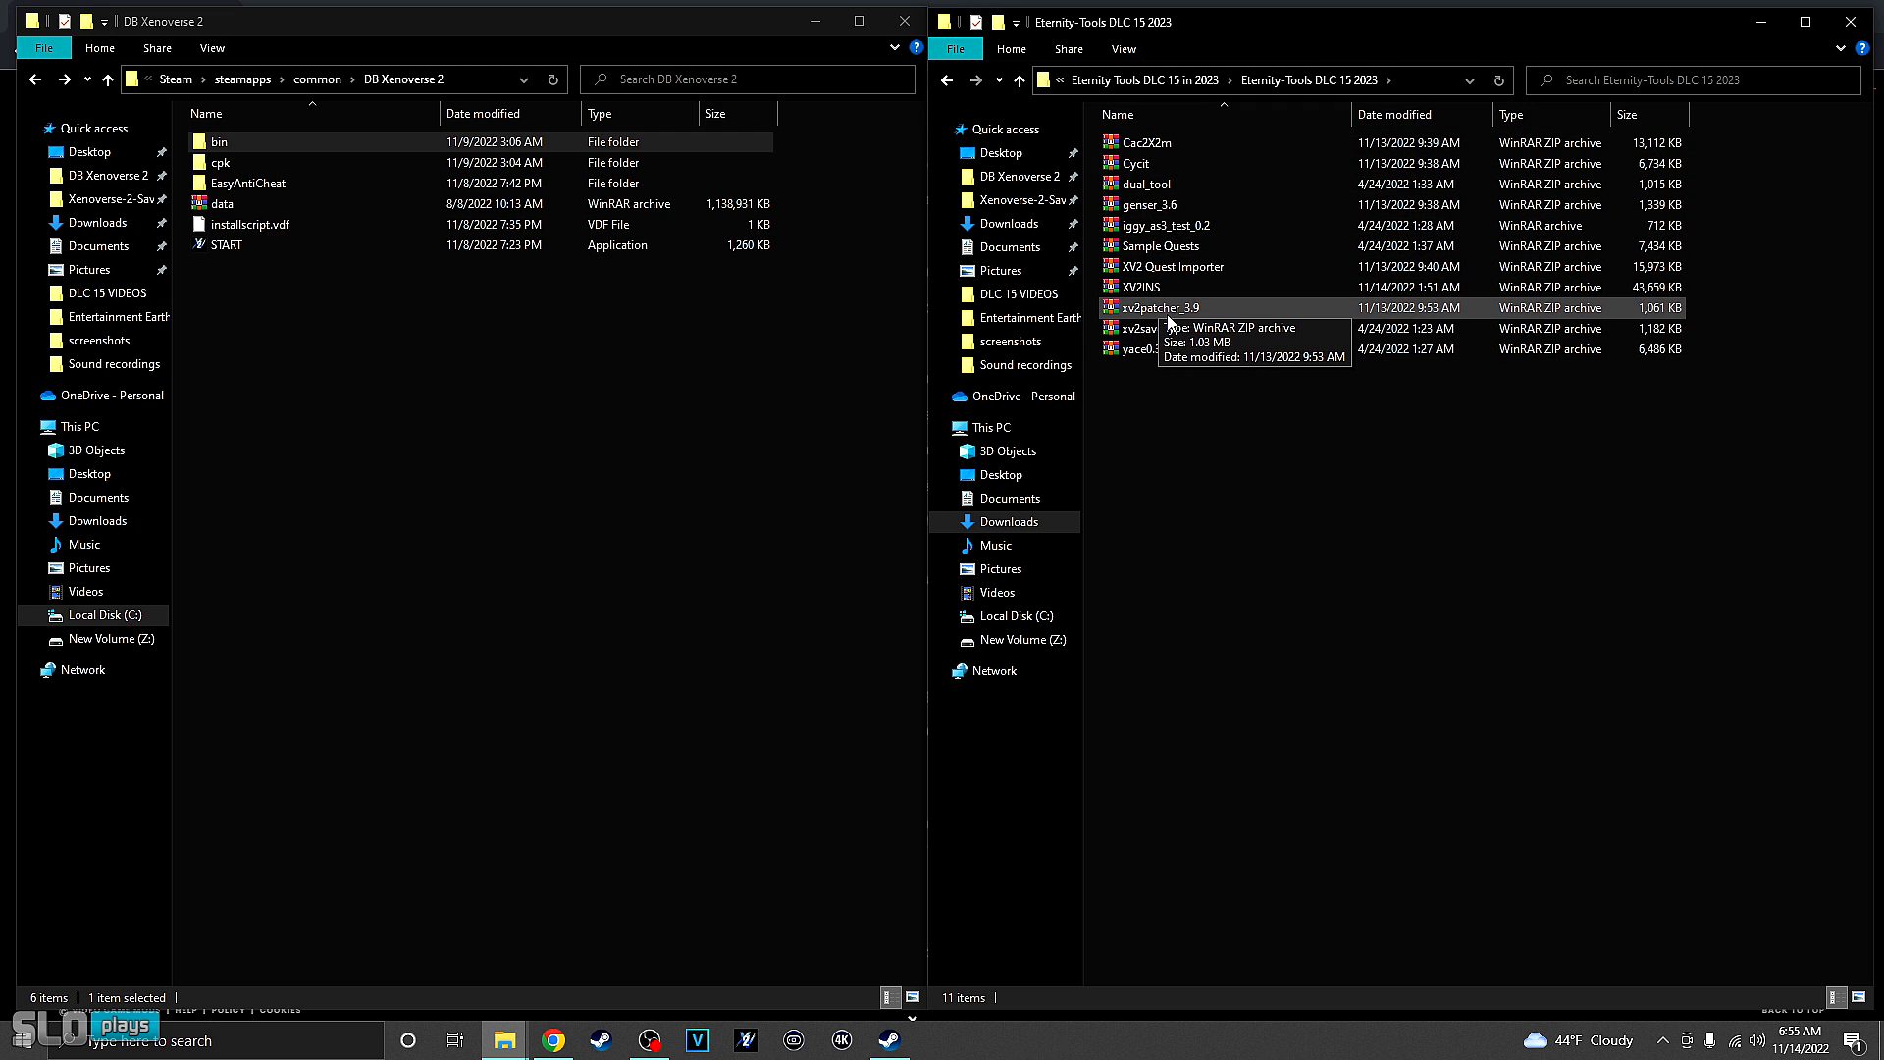
# - Extract the xv2patcher_3.9 and XV2INS archives, each into its own folder
pyautogui.rightClick(1164, 312)
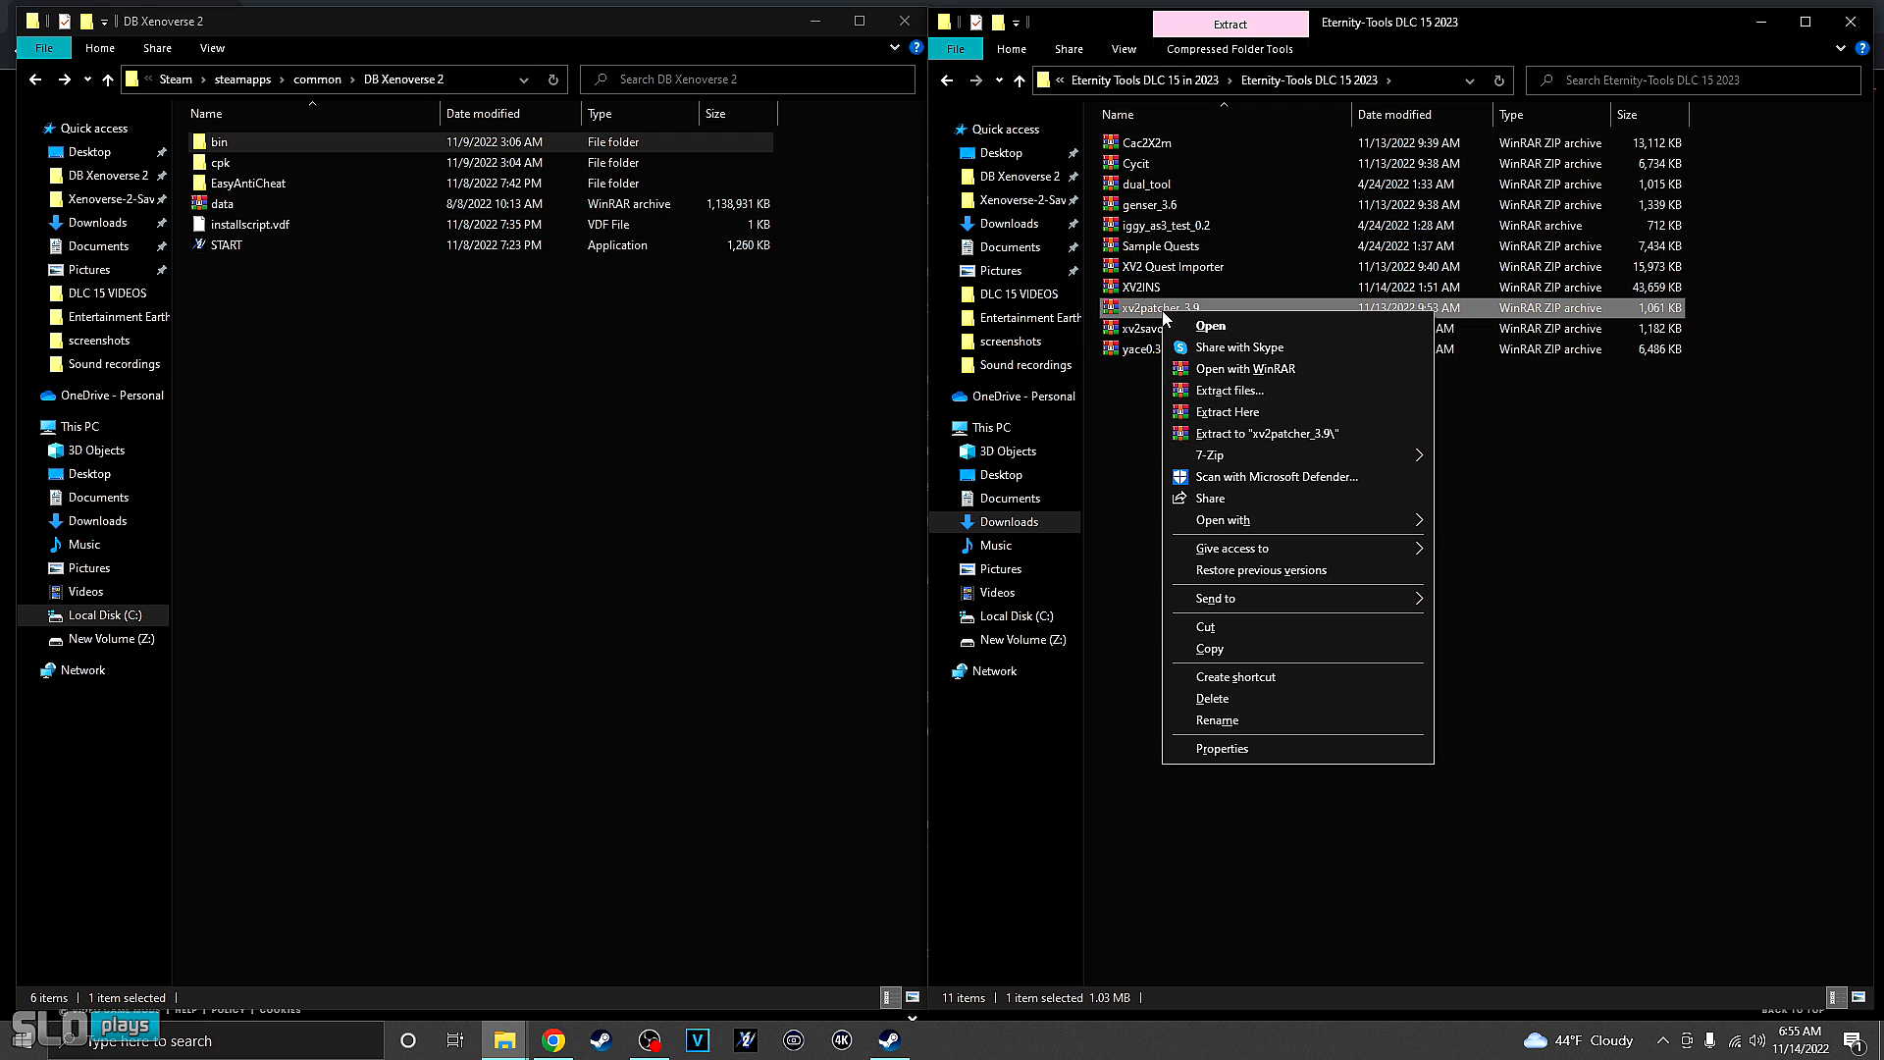
pyautogui.click(1238, 434)
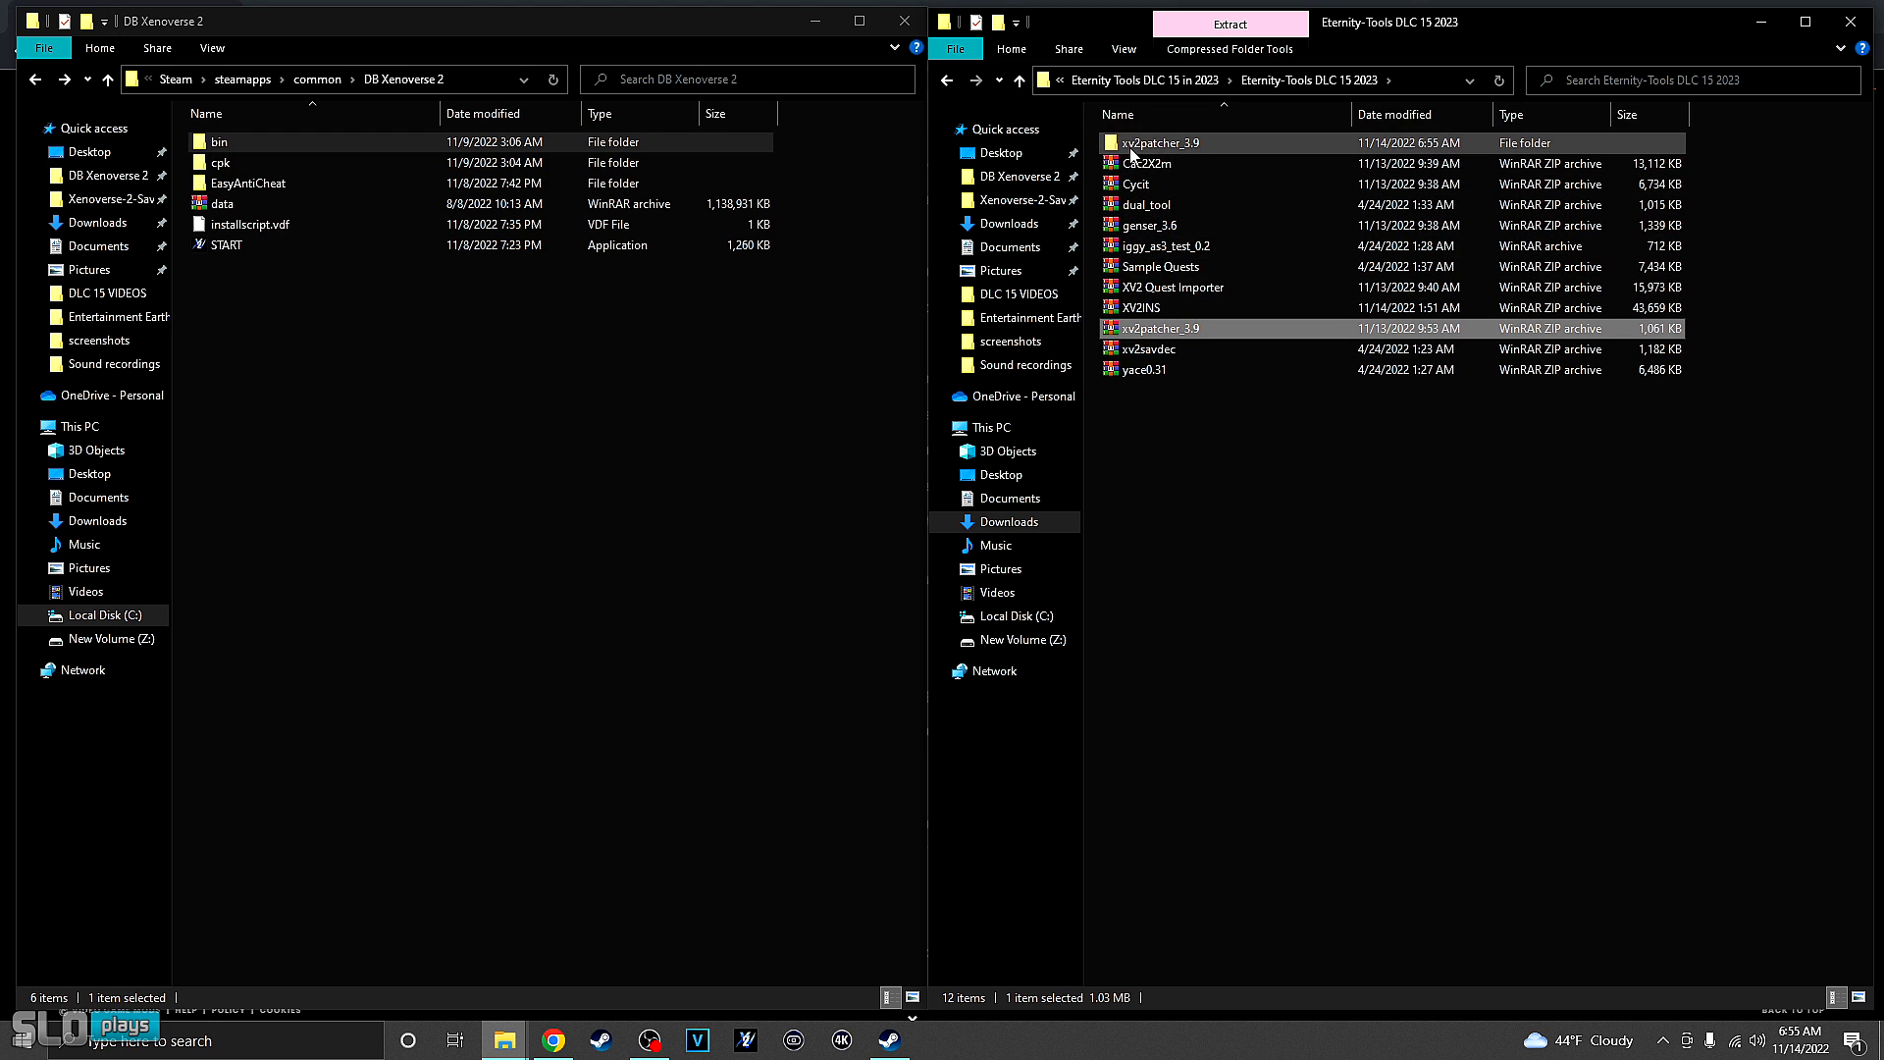
pyautogui.rightClick(1143, 307)
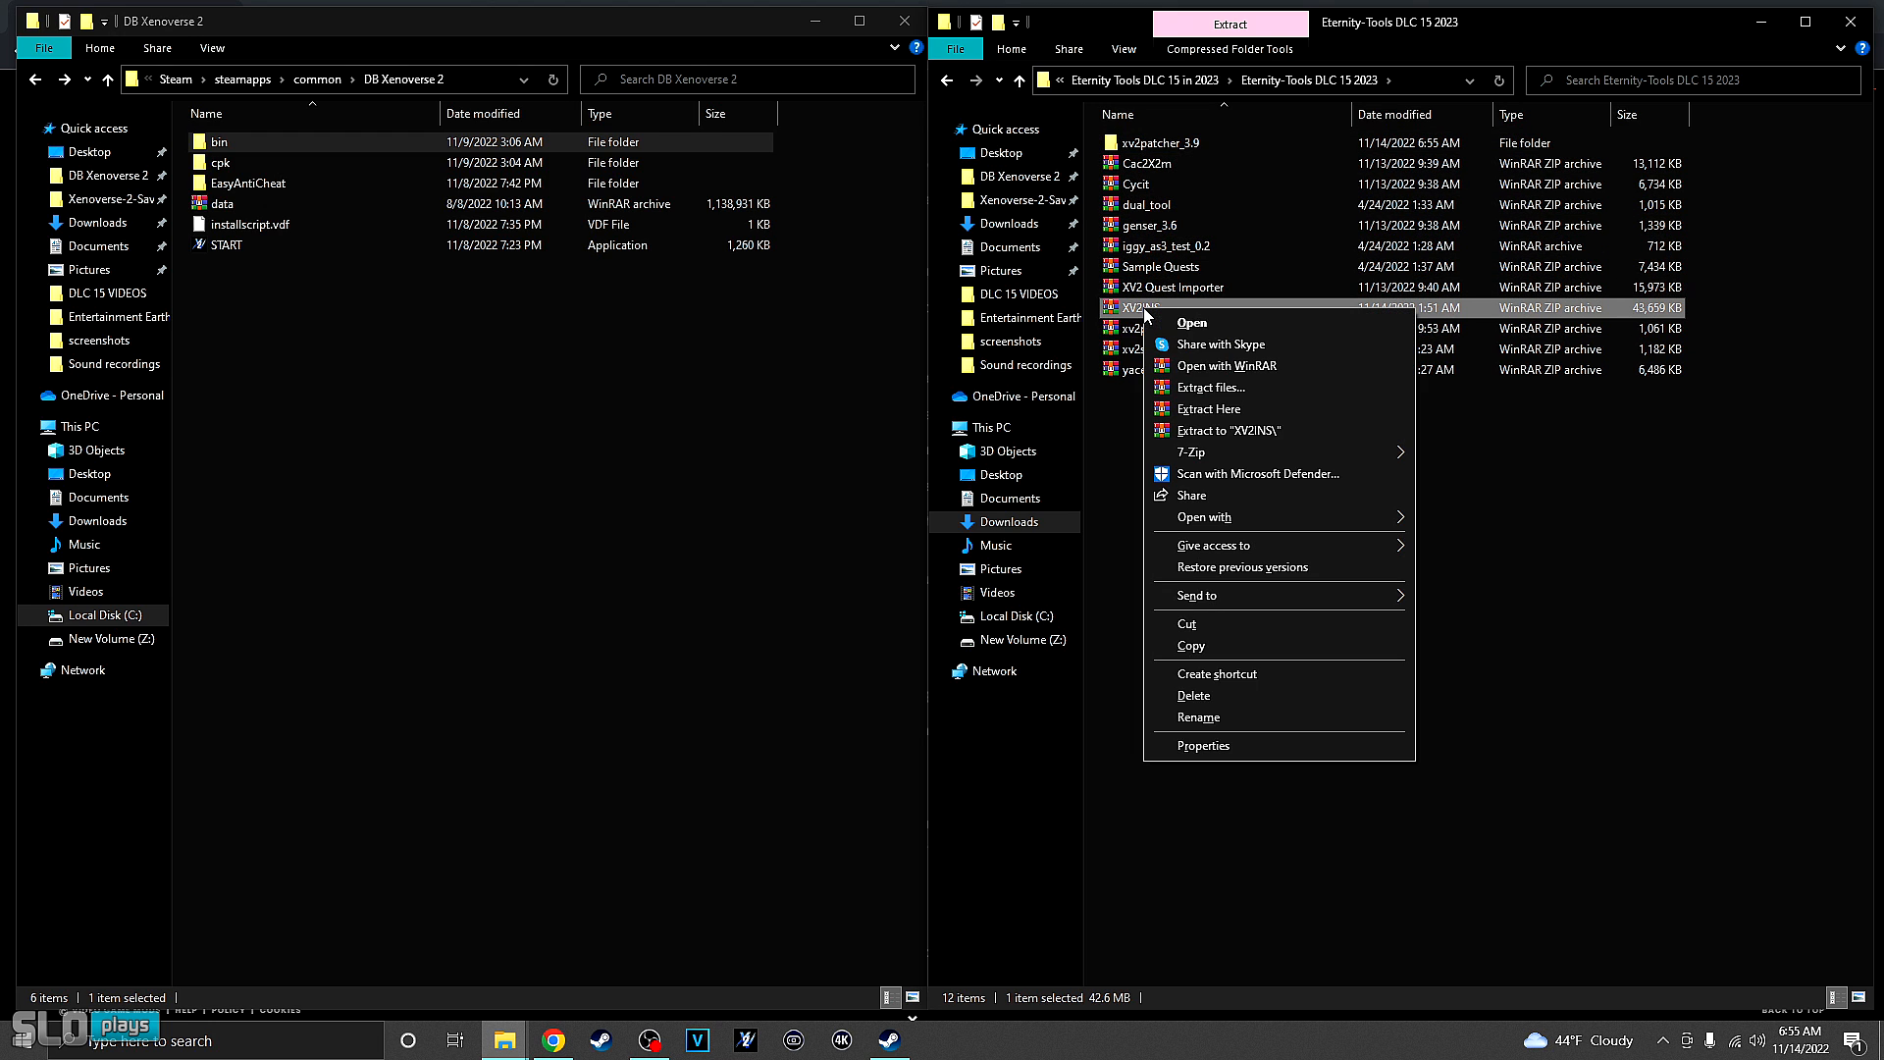
pyautogui.click(1210, 432)
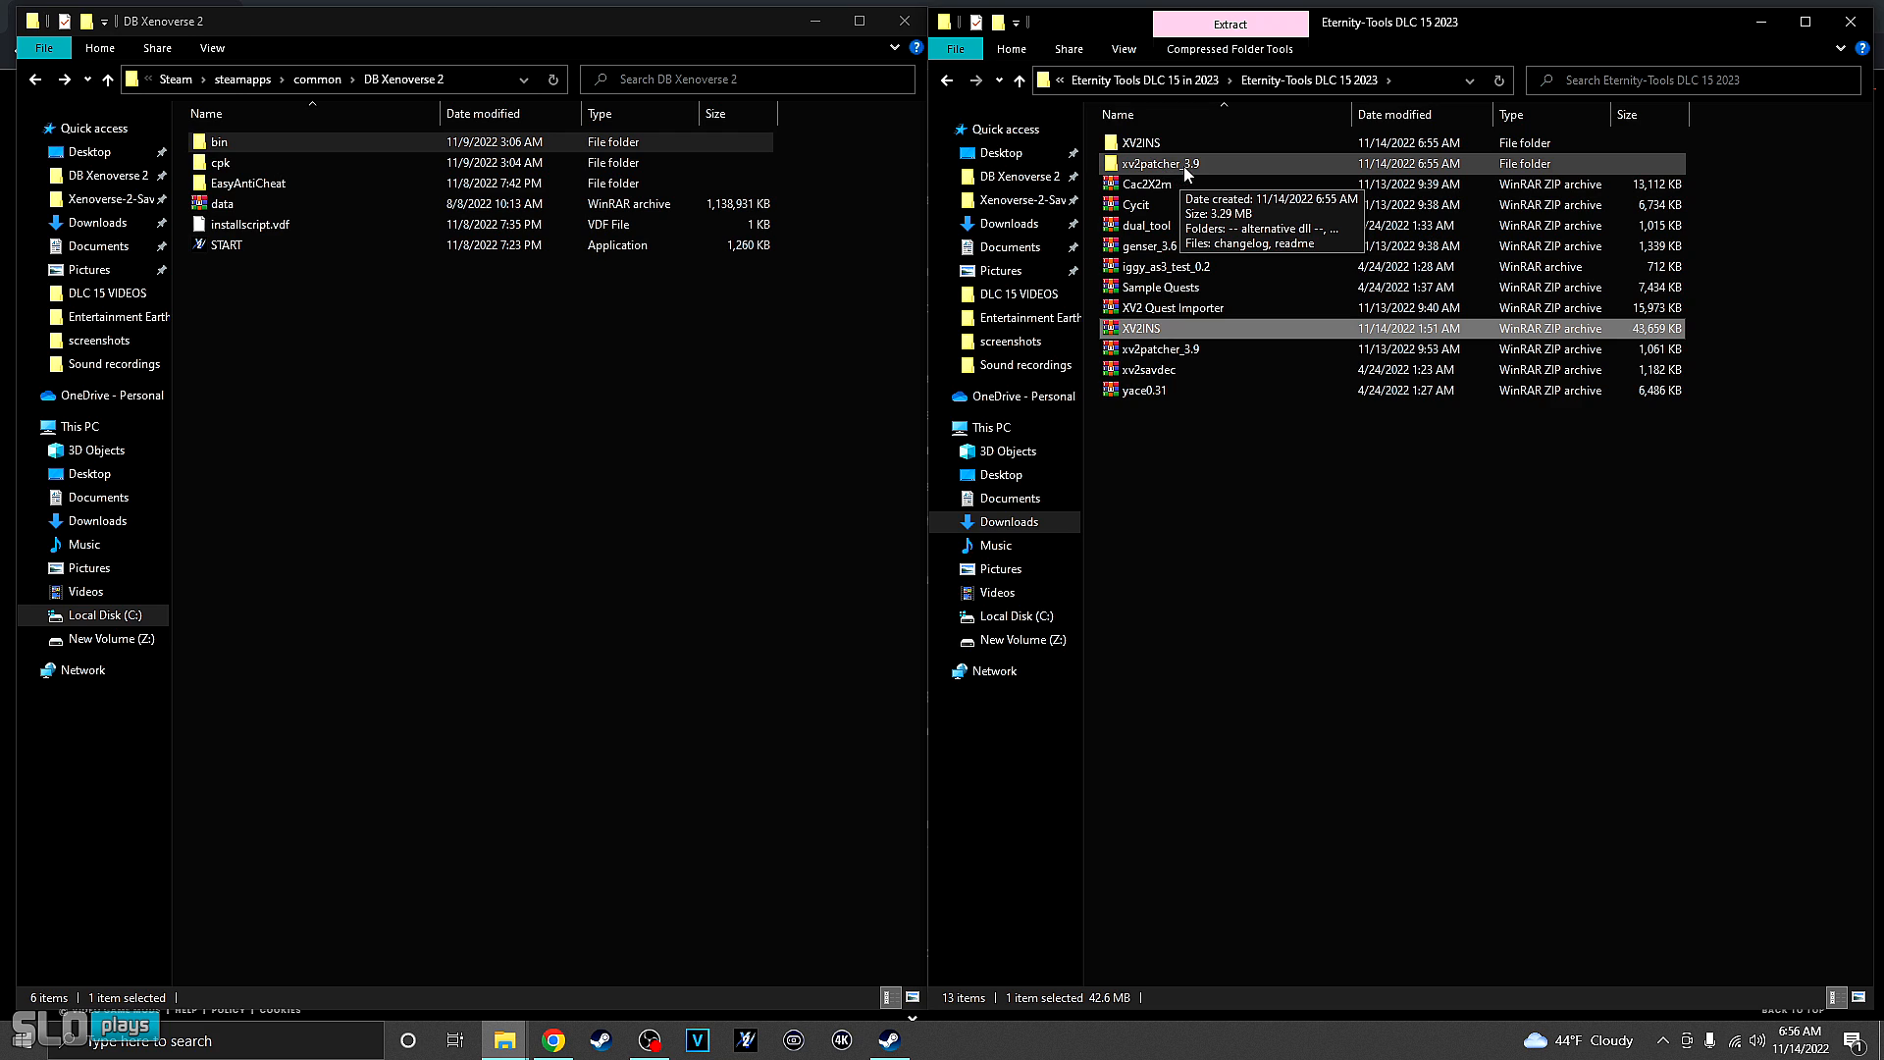
# - Open the extracted xv2patcher_3.9 folder, inspect its XV2PATCHER subfolder with Epatches, and return to the patcher folder
pyautogui.doubleClick(1183, 167)
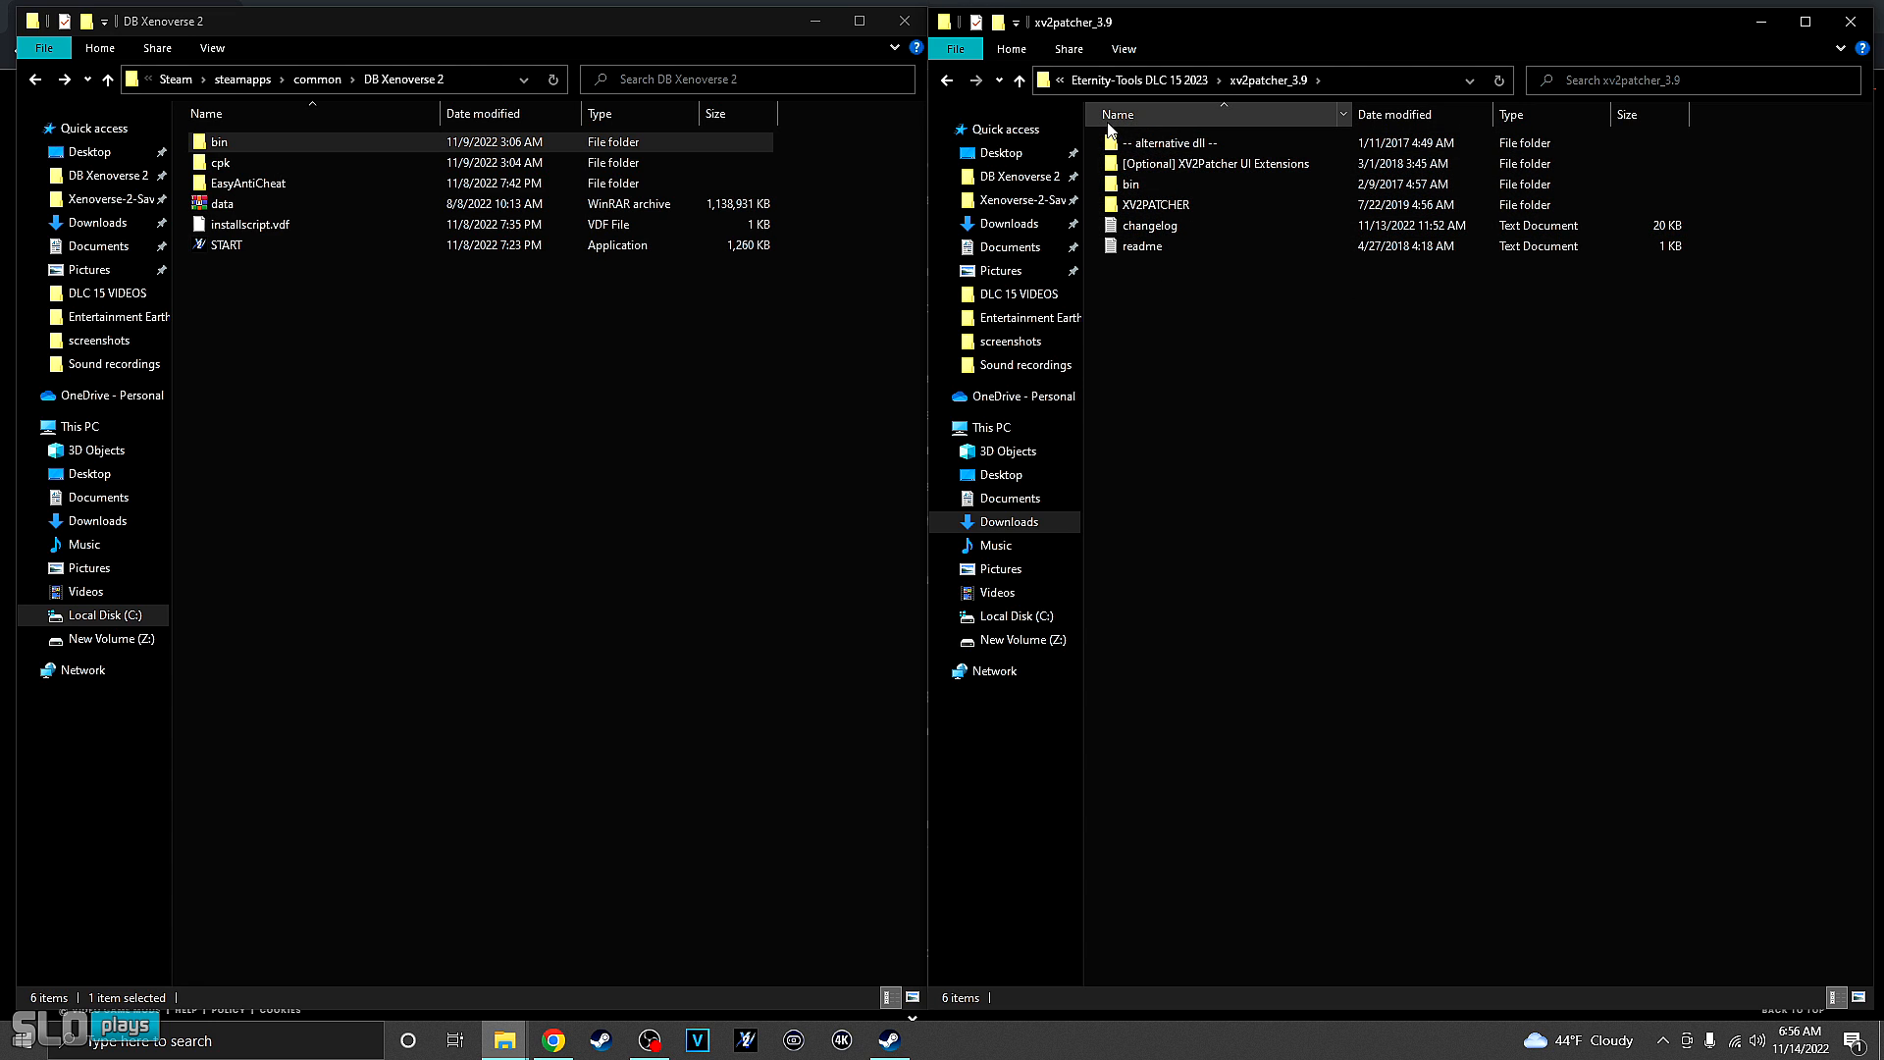
pyautogui.click(1140, 203)
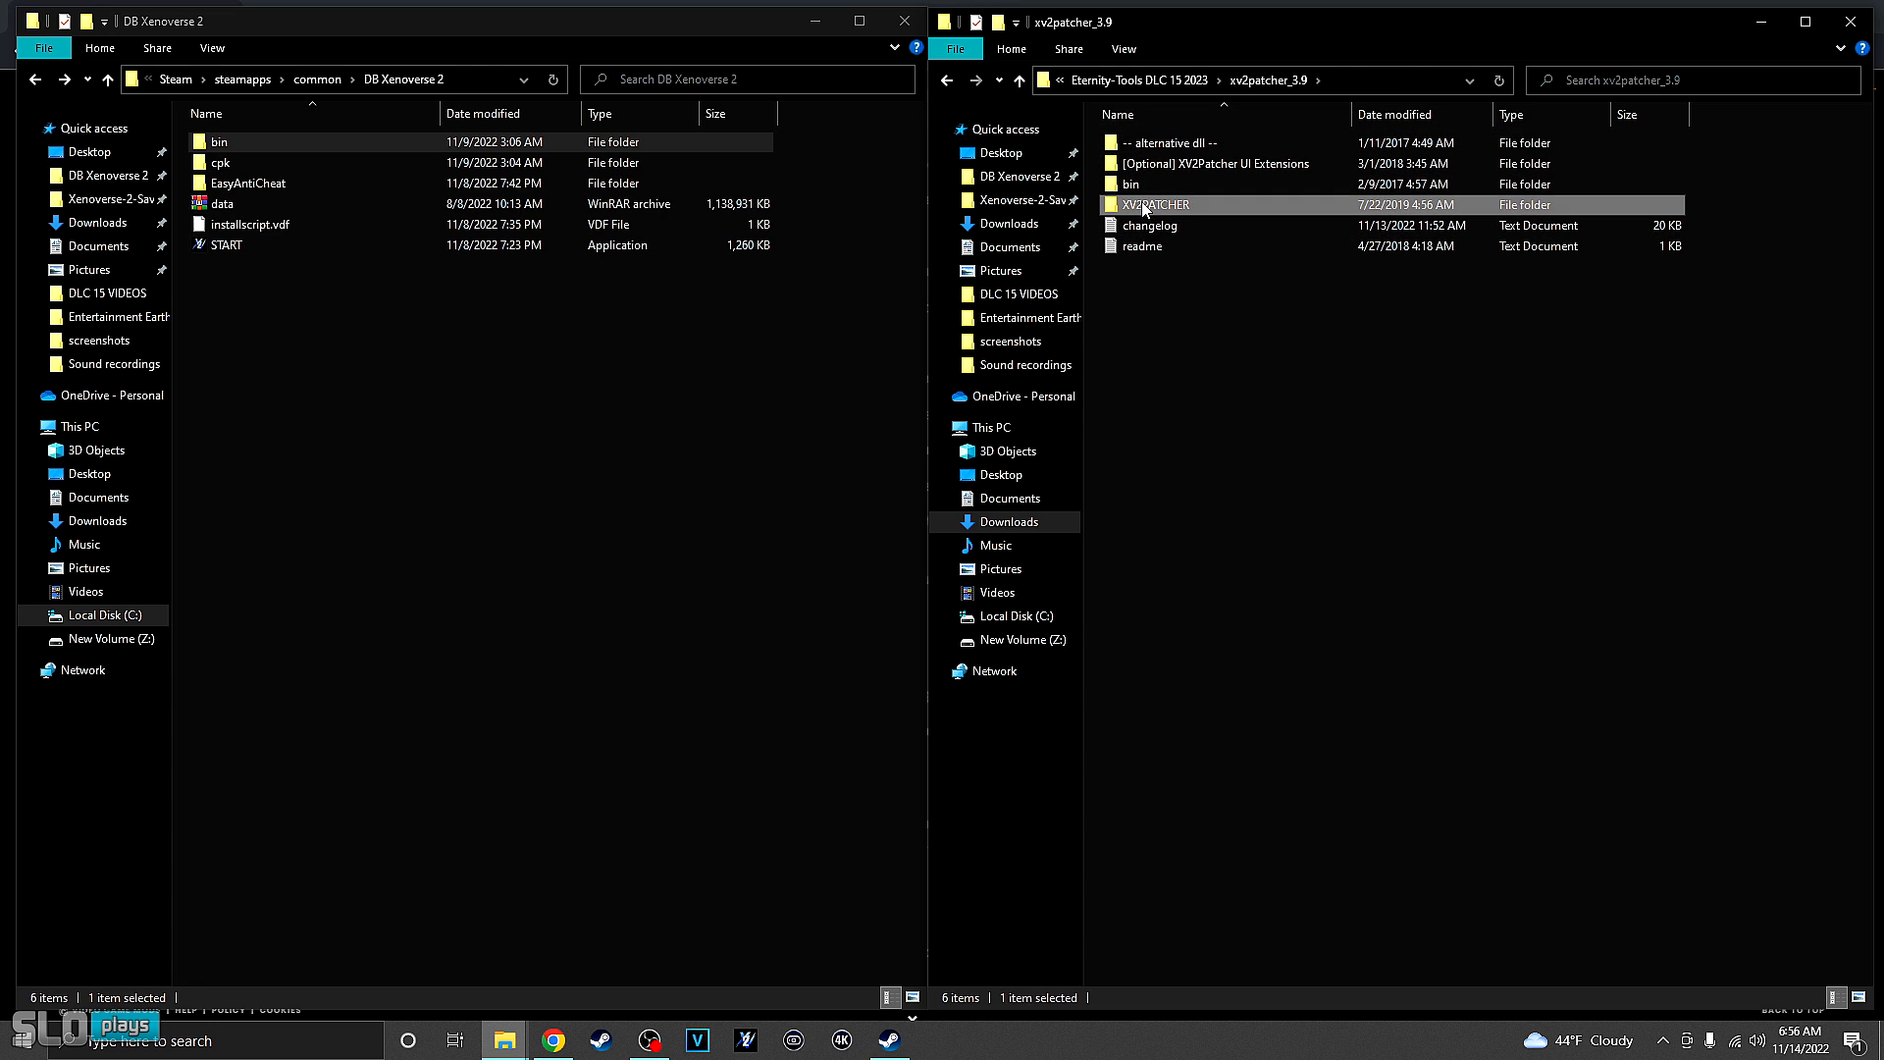
pyautogui.doubleClick(1142, 205)
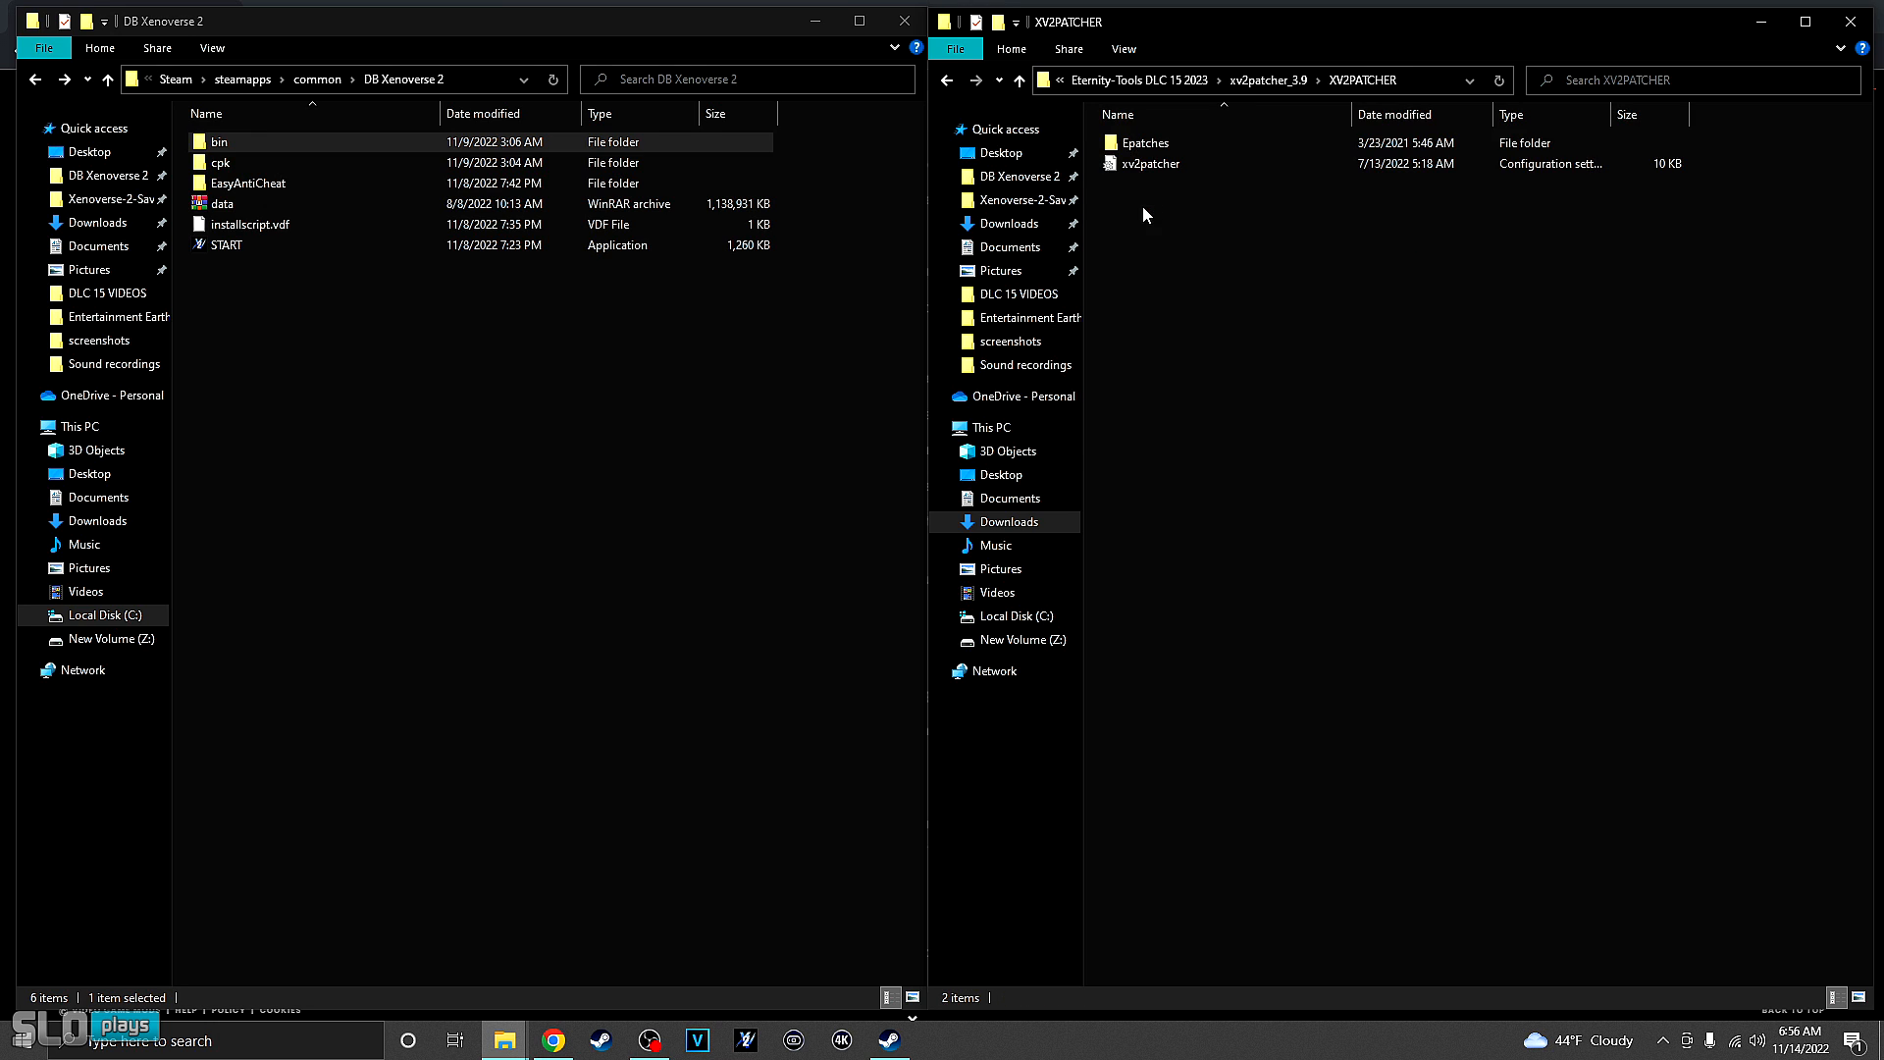
pyautogui.doubleClick(1144, 143)
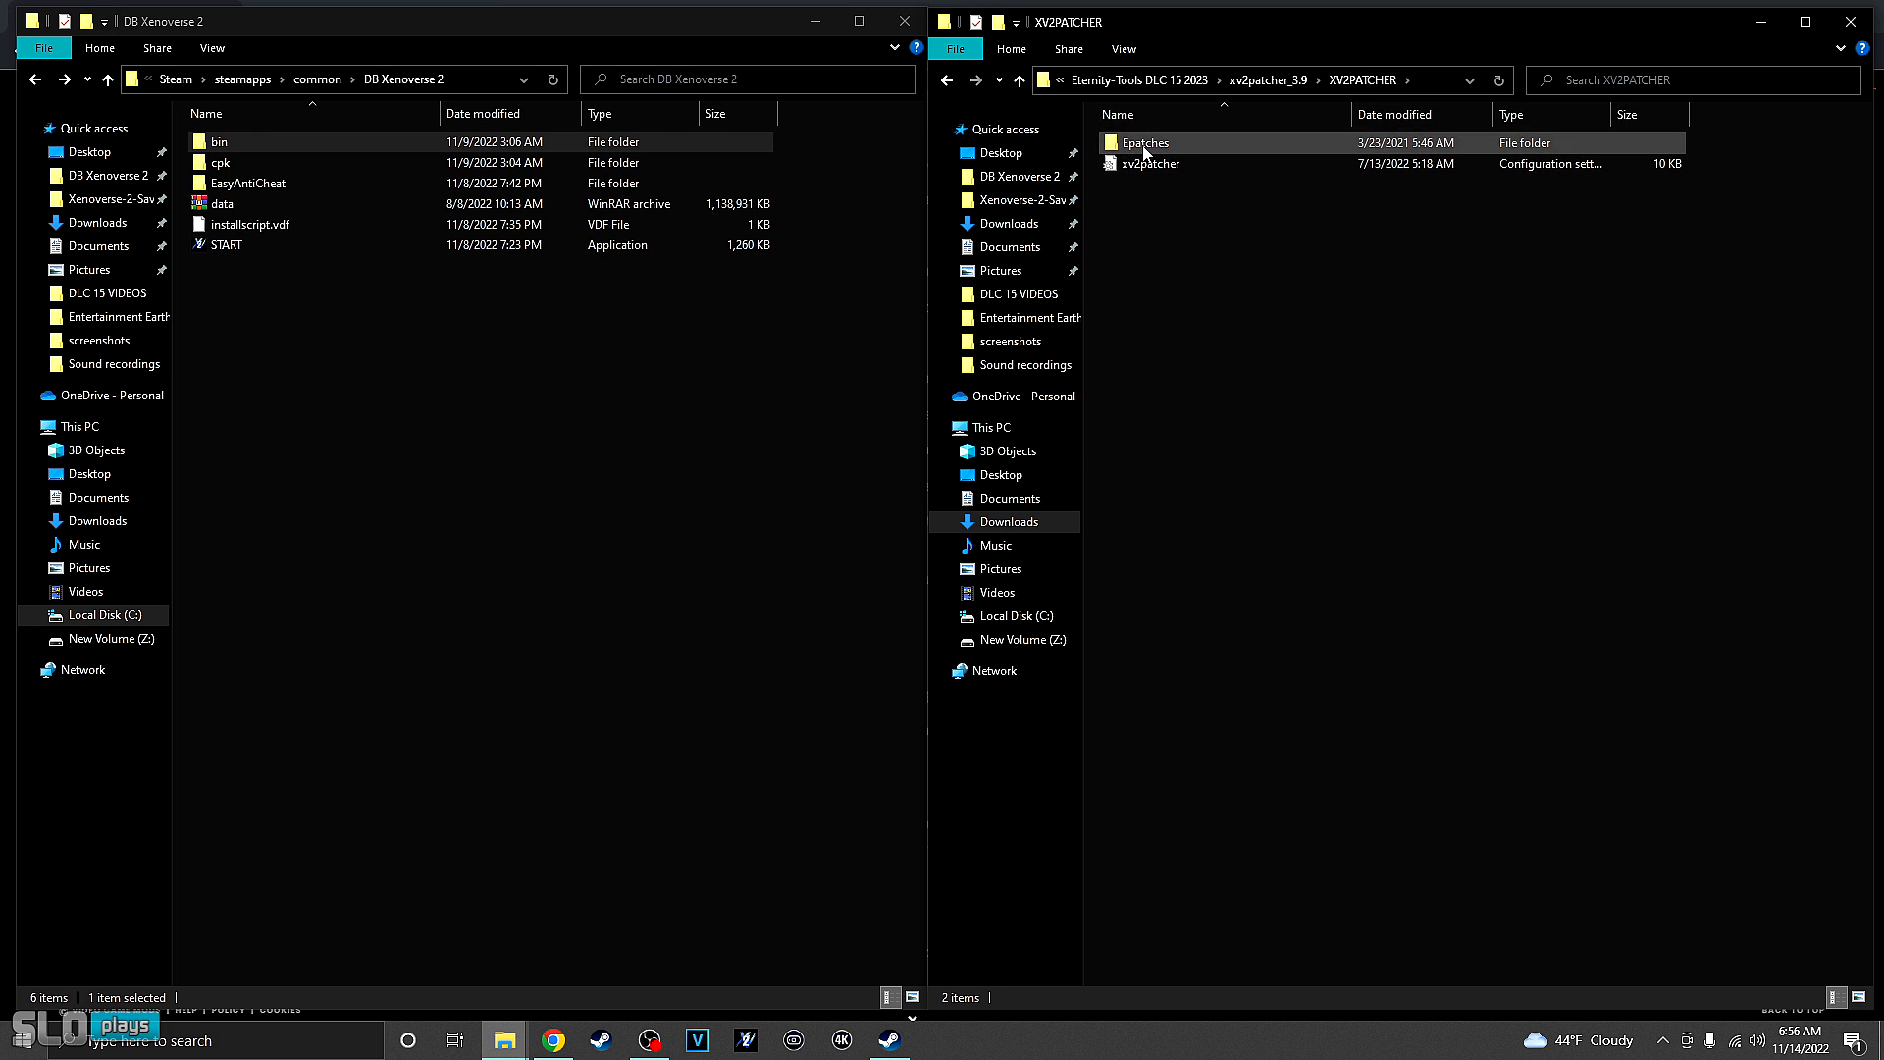
pyautogui.click(946, 80)
pyautogui.click(945, 80)
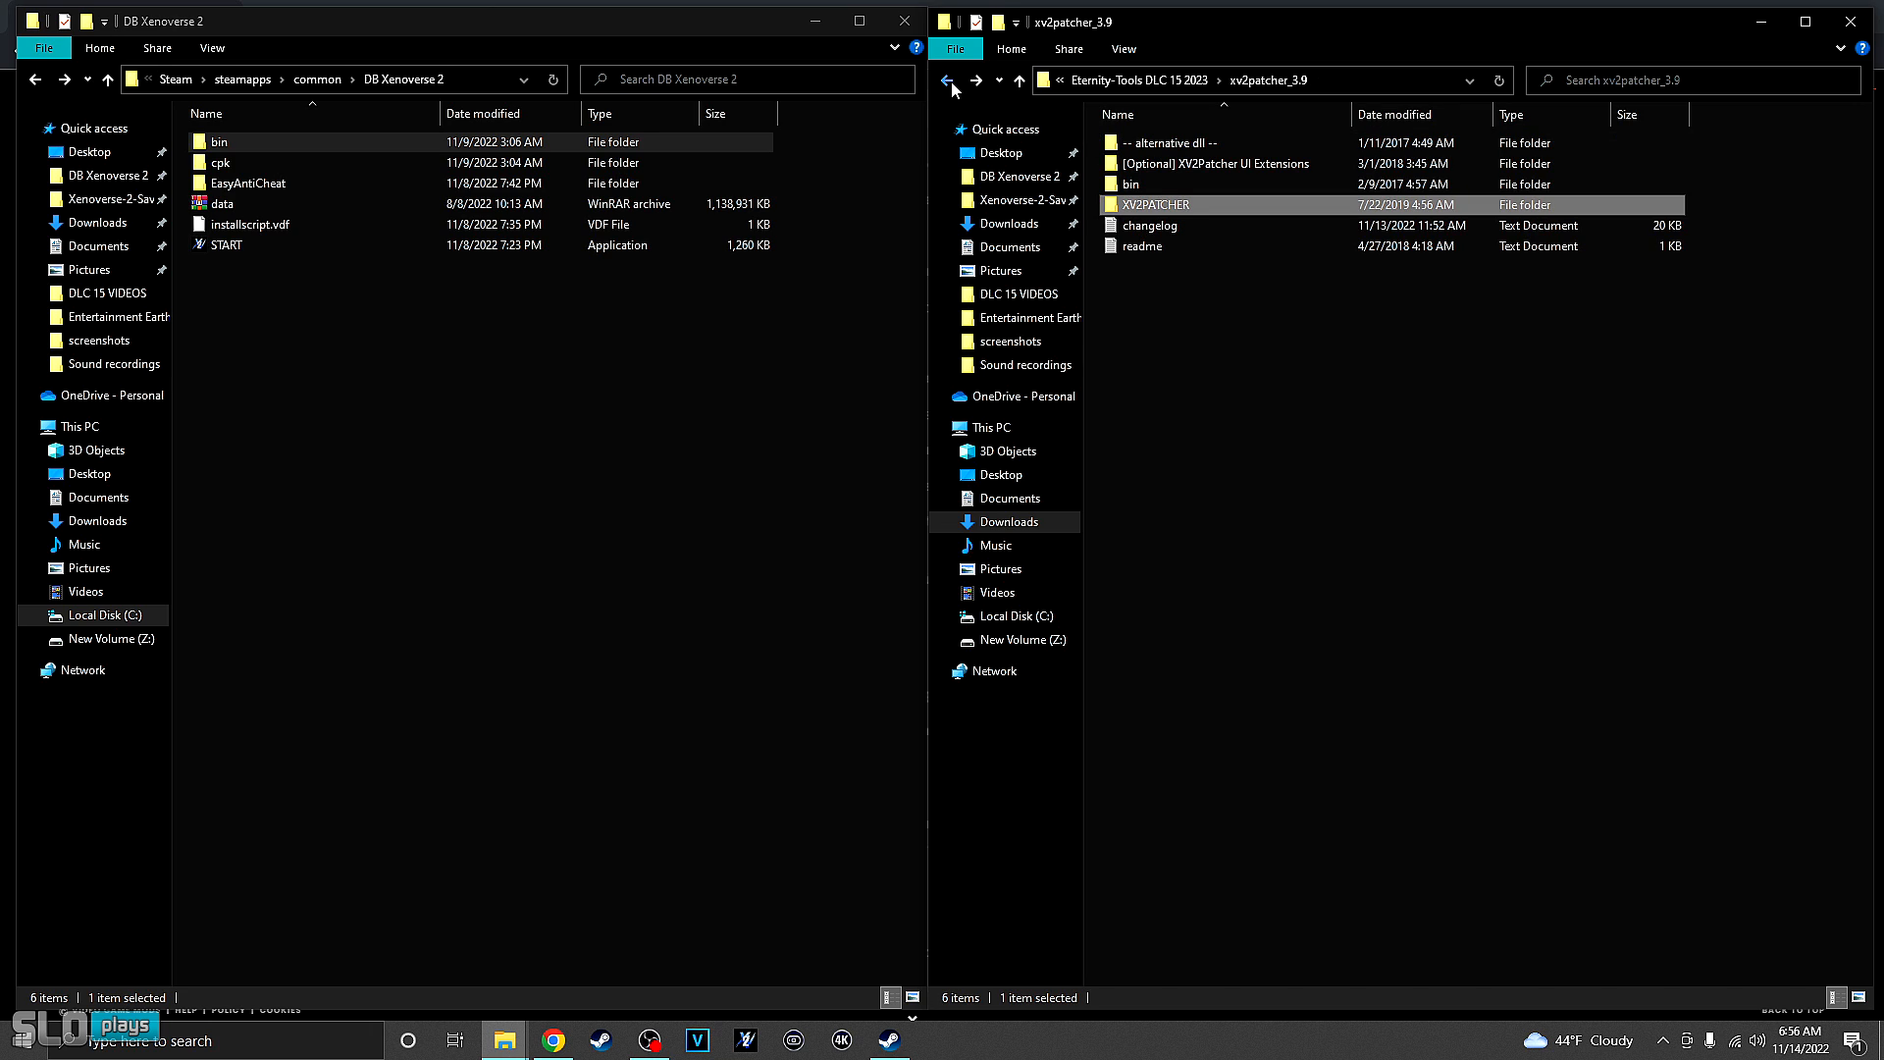
# - Copy the XV2PATCHER folder from xv2patcher_3.9 into the DB Xenoverse 2 game folder
pyautogui.rightClick(1137, 212)
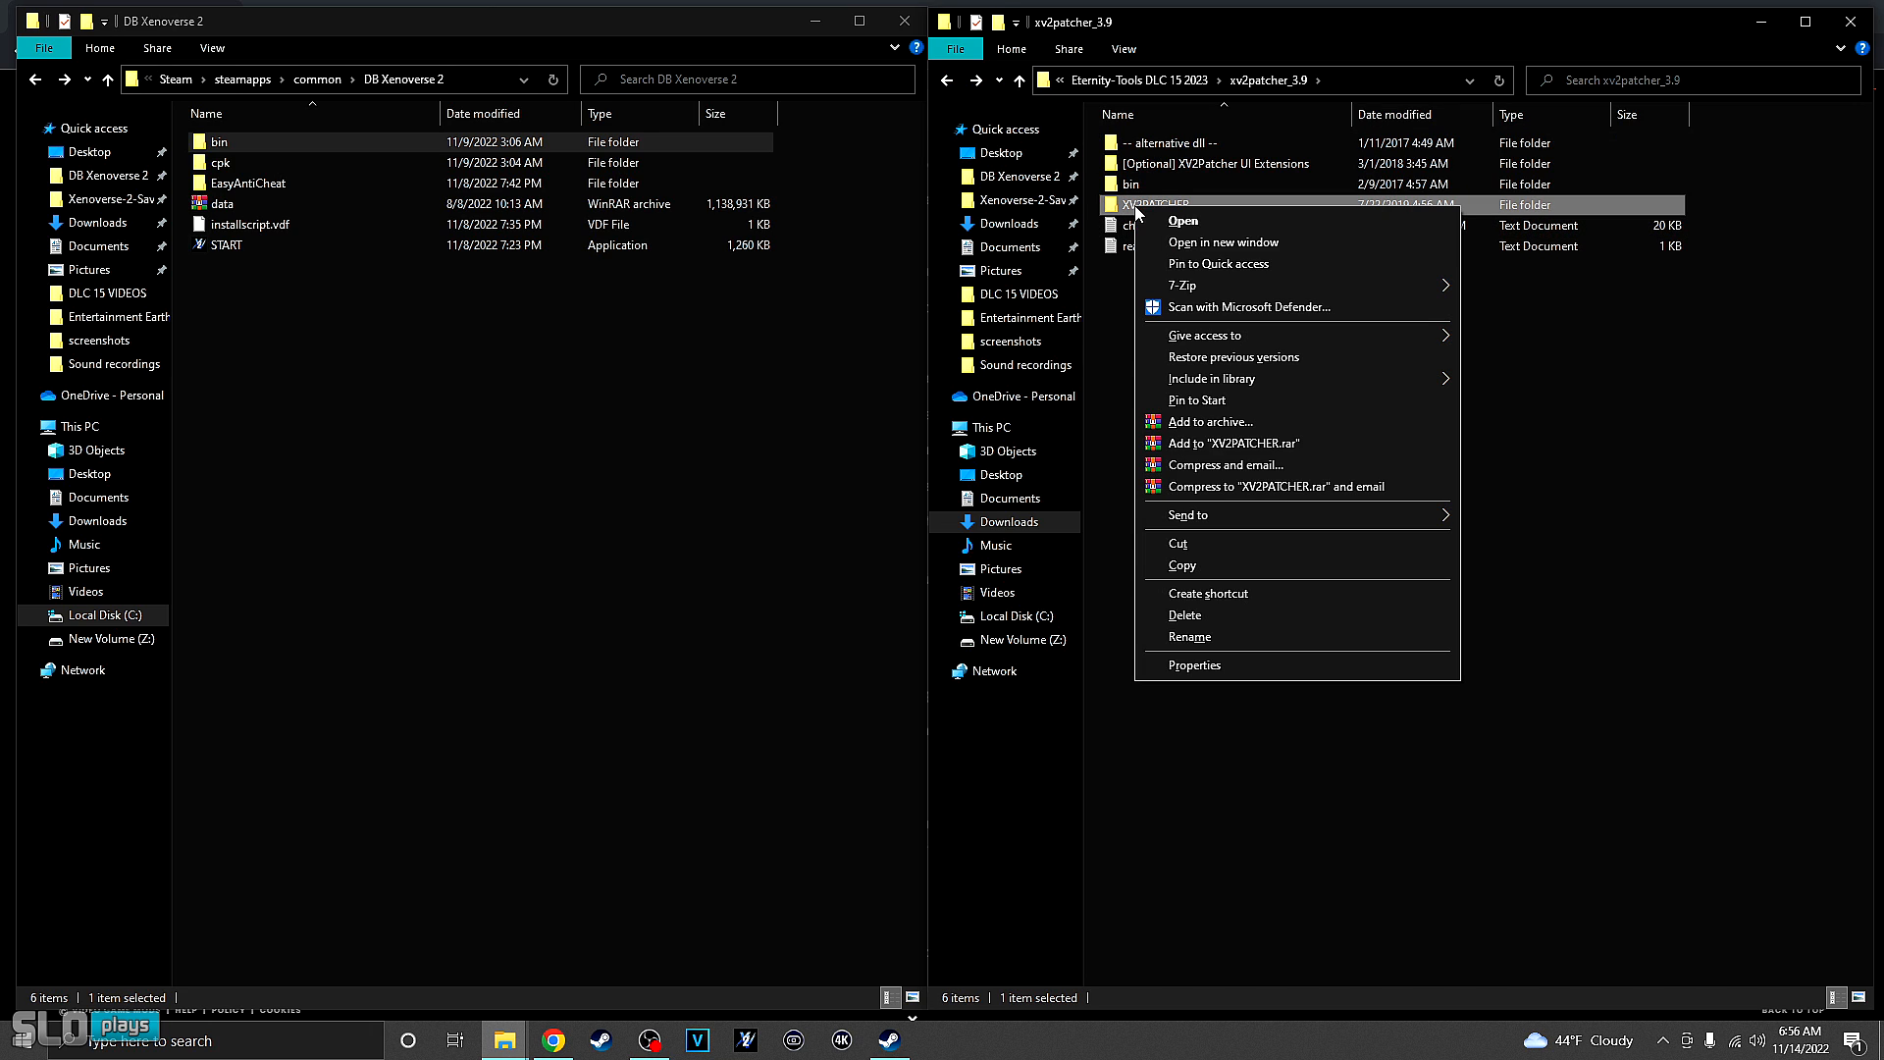
pyautogui.click(1202, 565)
pyautogui.rightClick(200, 278)
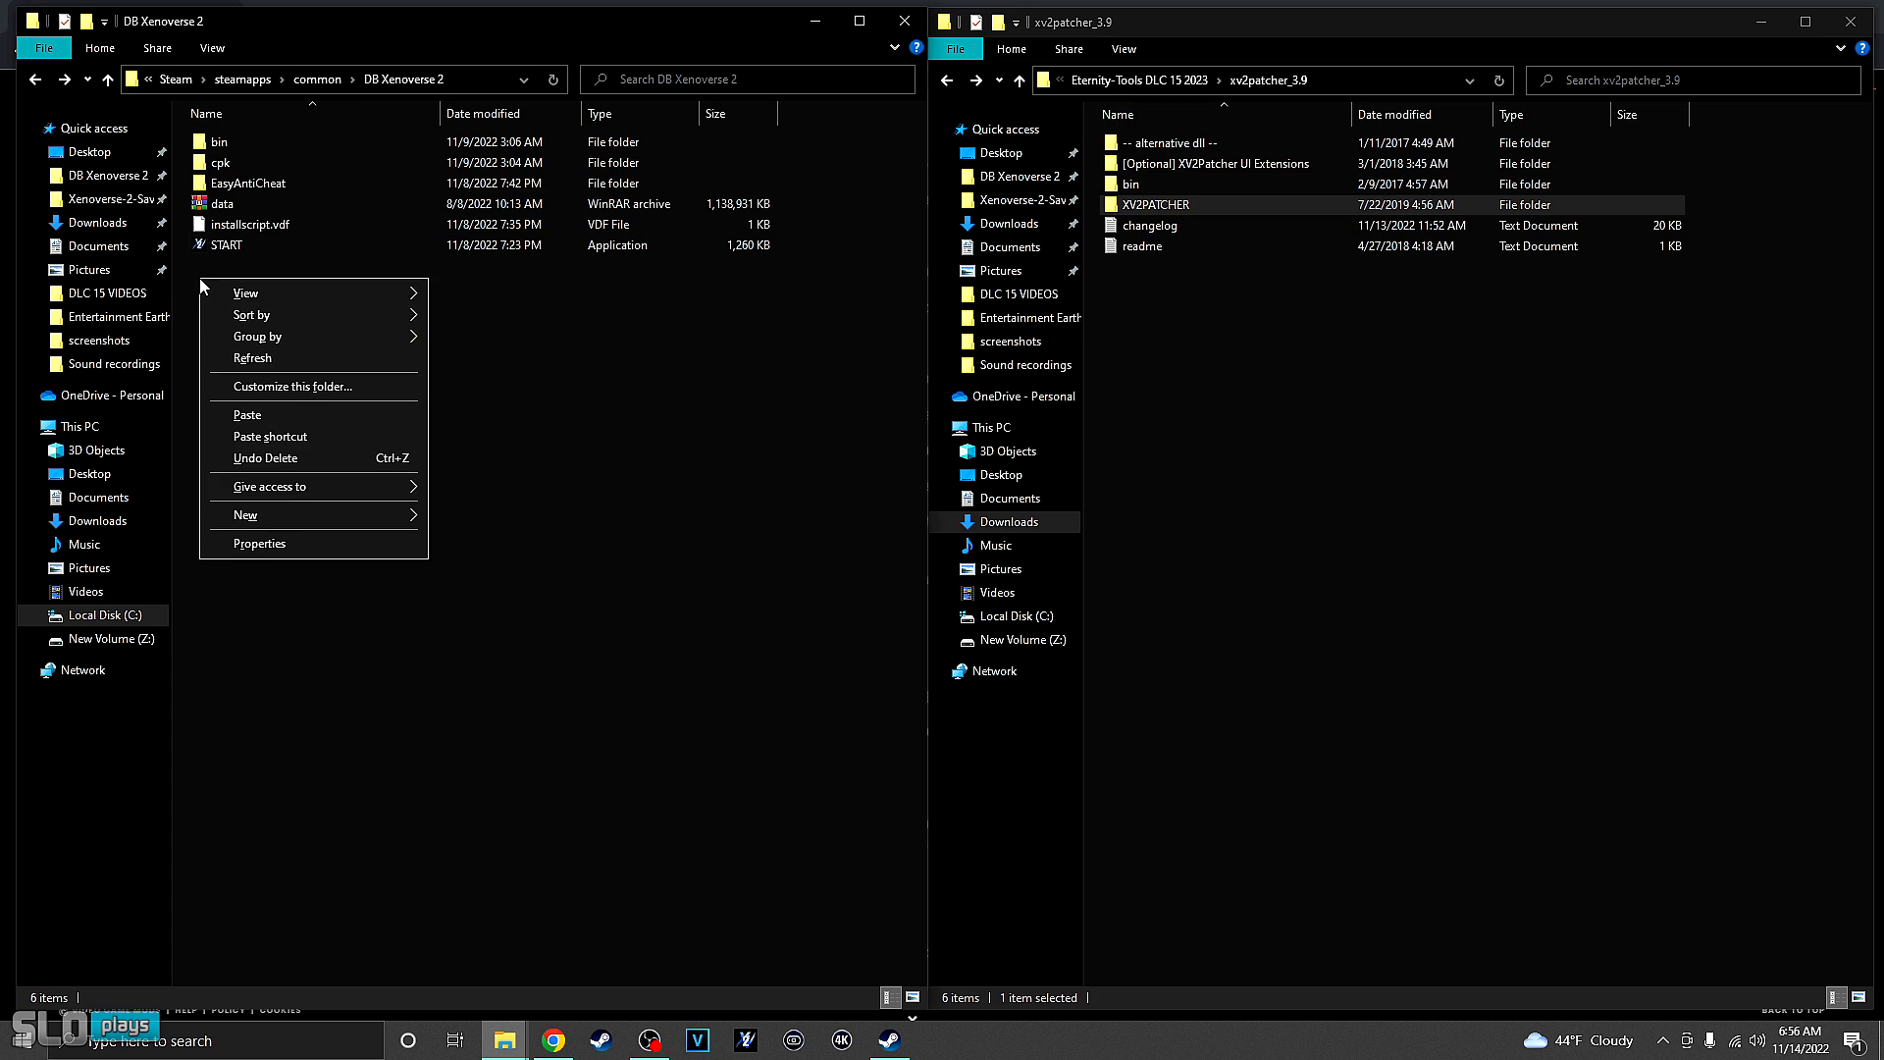
pyautogui.click(251, 415)
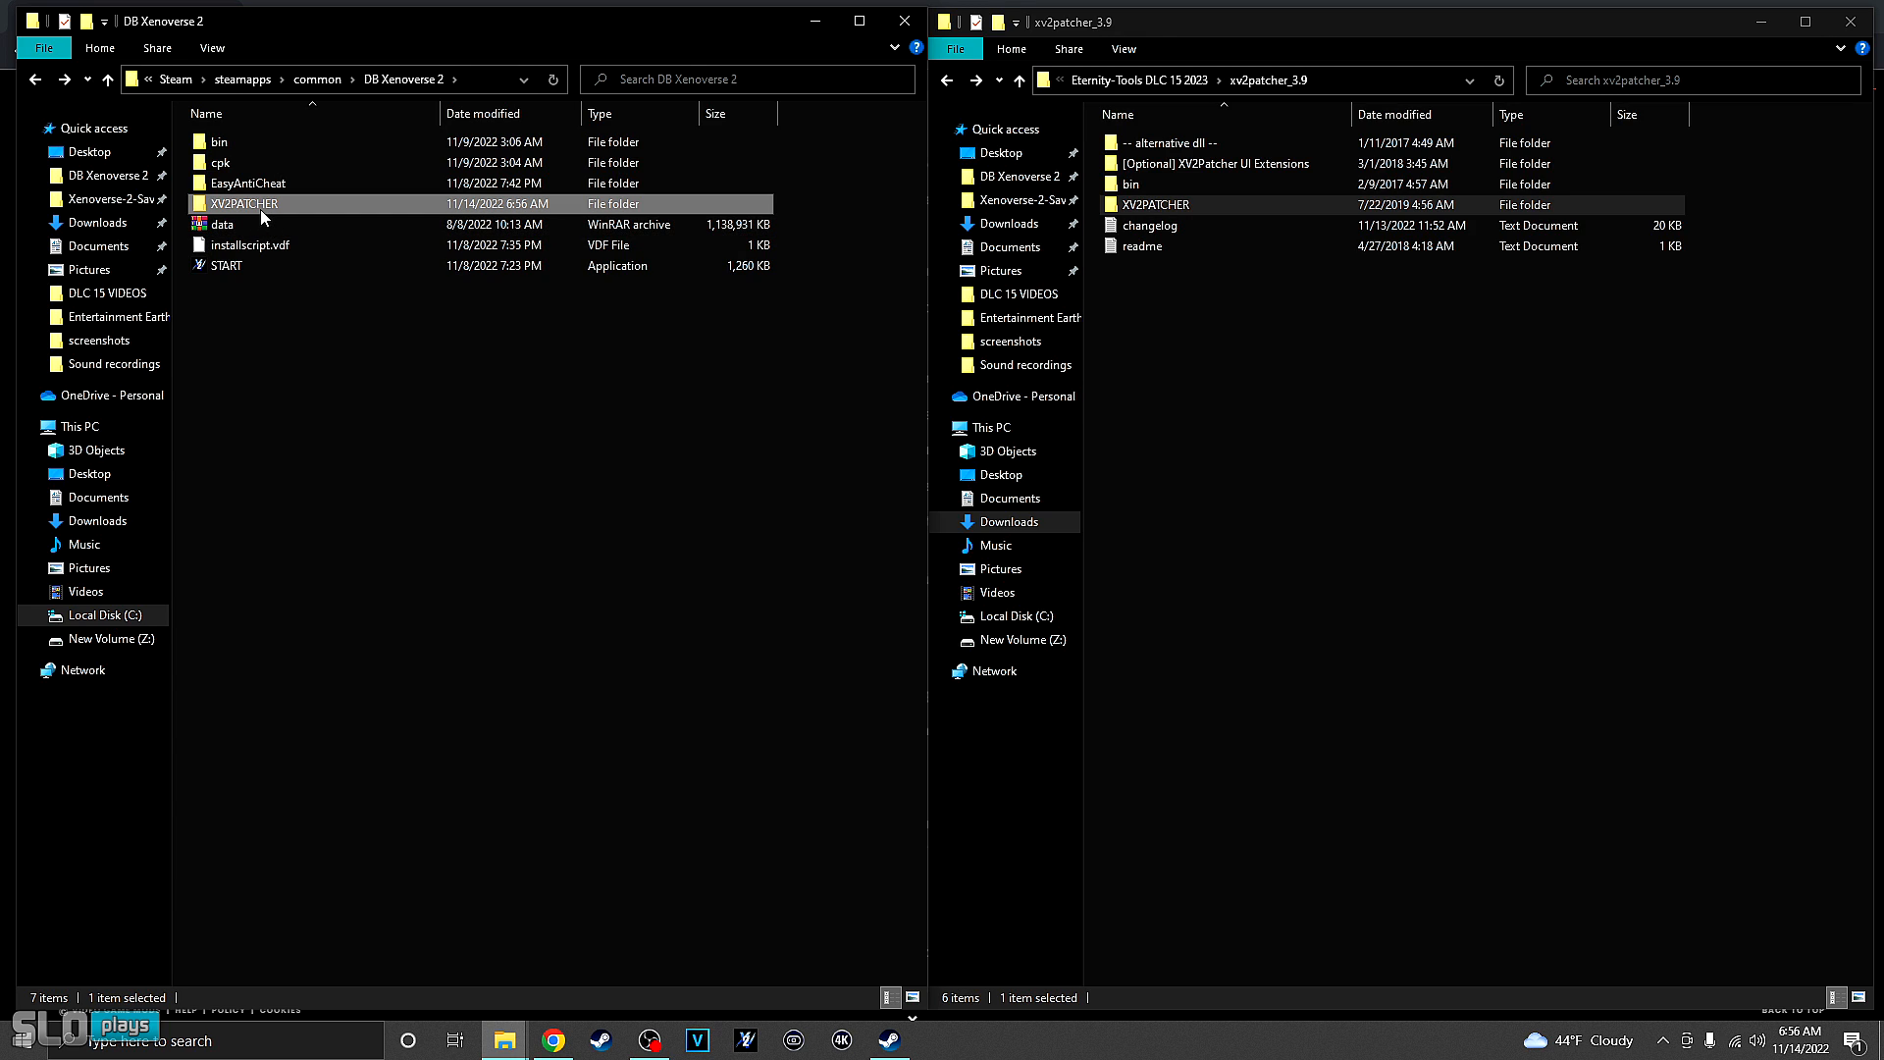
pyautogui.moveTo(261, 209)
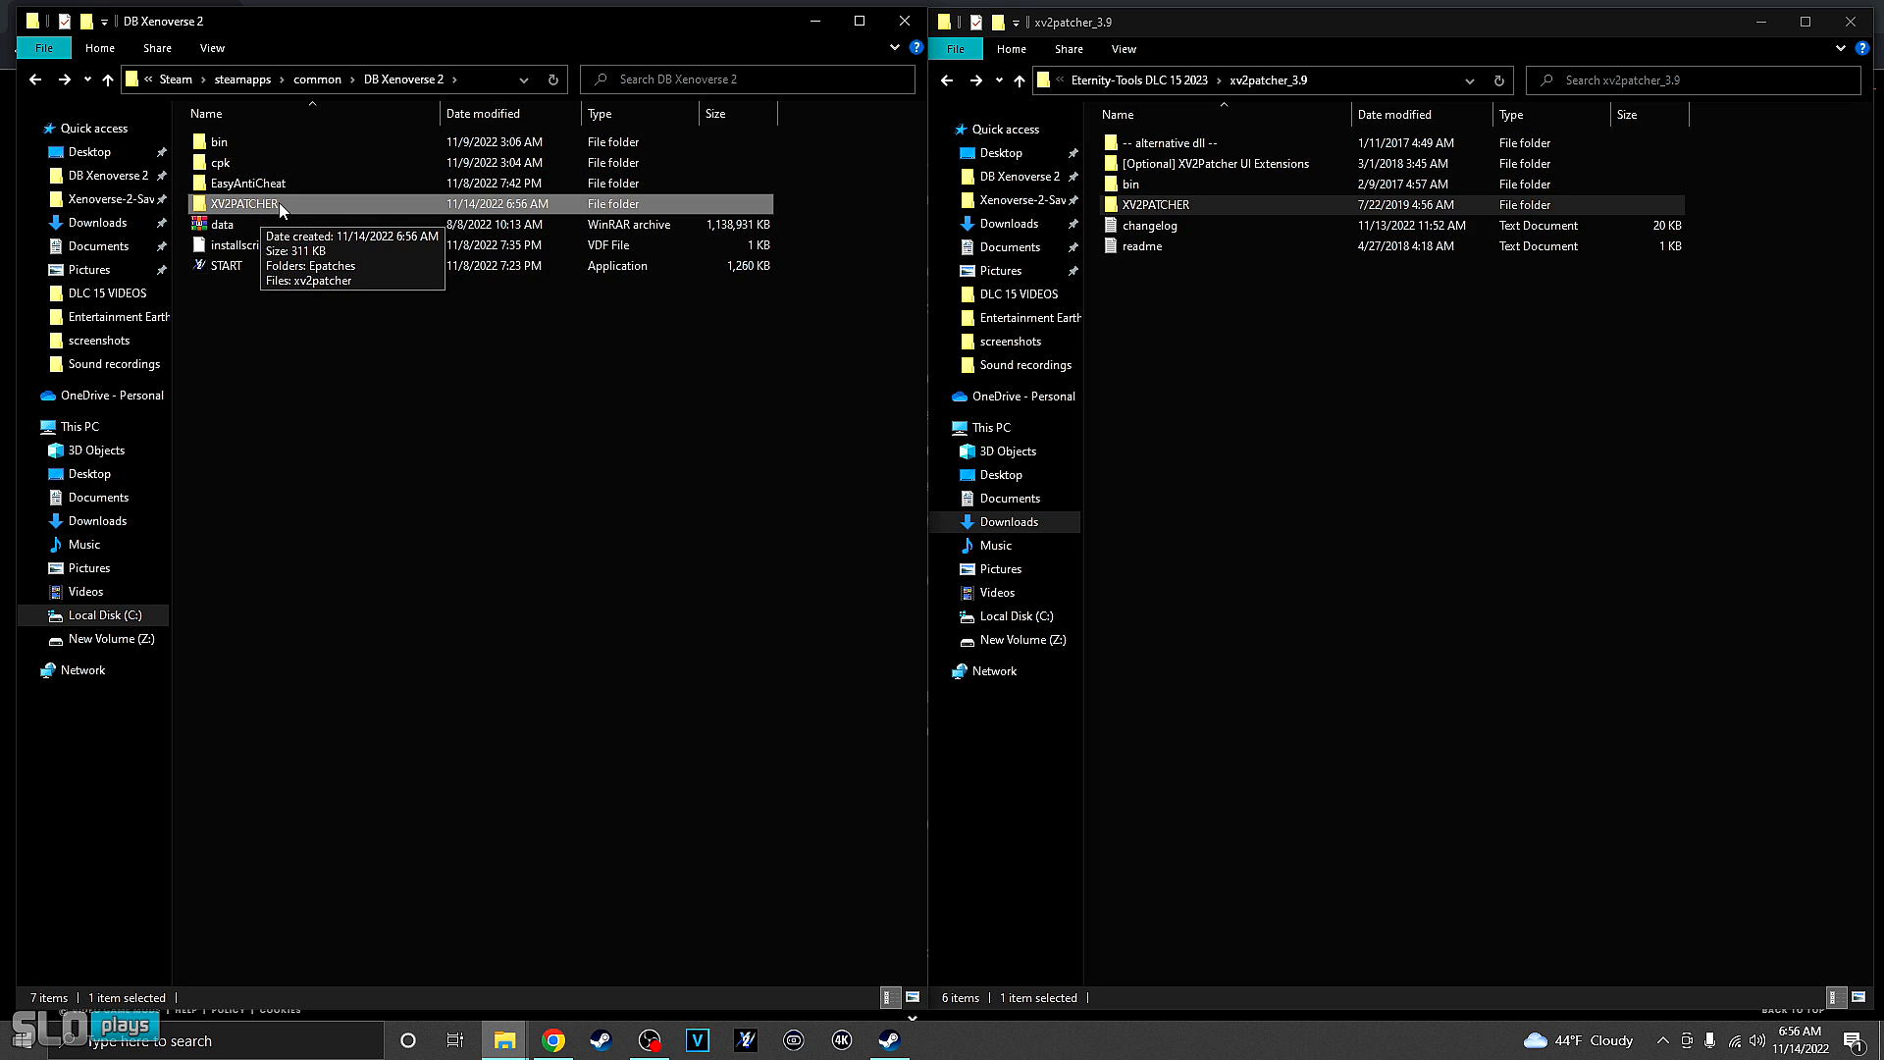
# - Copy XV2PATCHER from the patcher folder into the DB Xenoverse 2 folder a second time
pyautogui.rightClick(1135, 211)
pyautogui.click(1182, 566)
pyautogui.rightClick(285, 352)
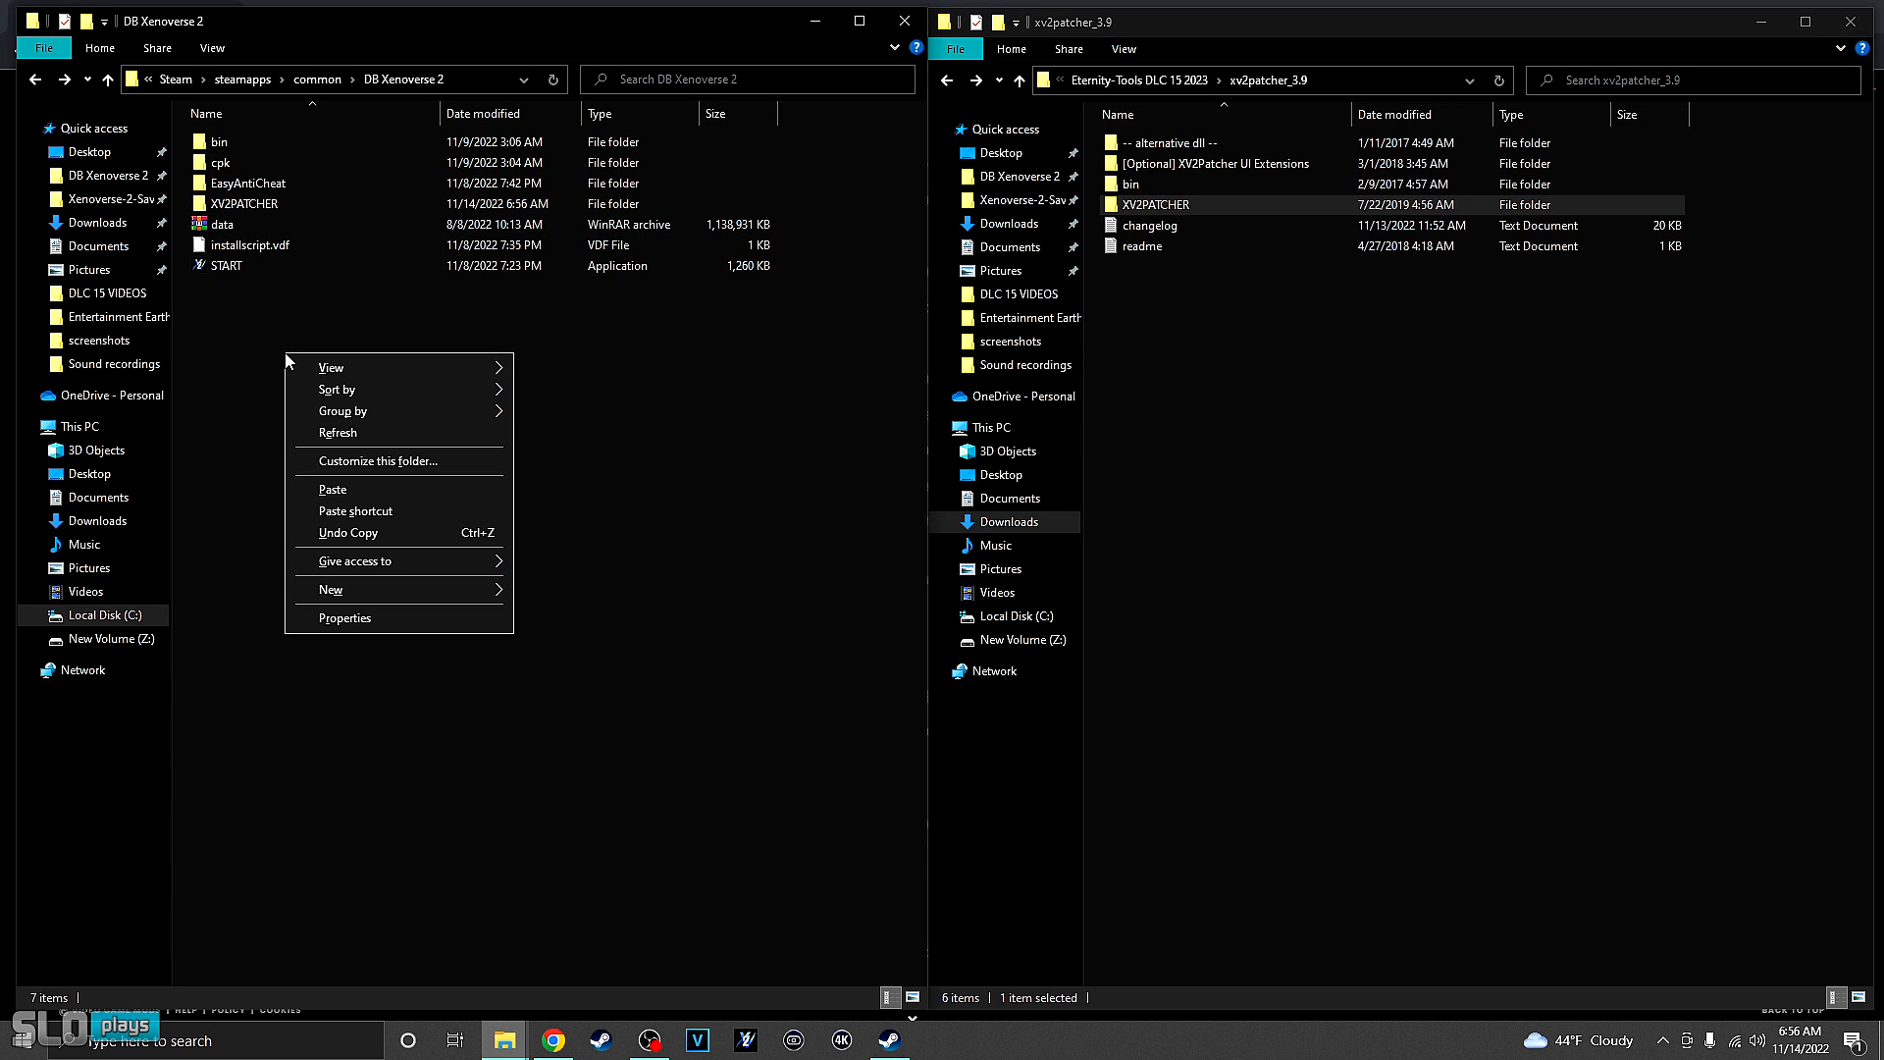
pyautogui.click(300, 488)
pyautogui.click(345, 369)
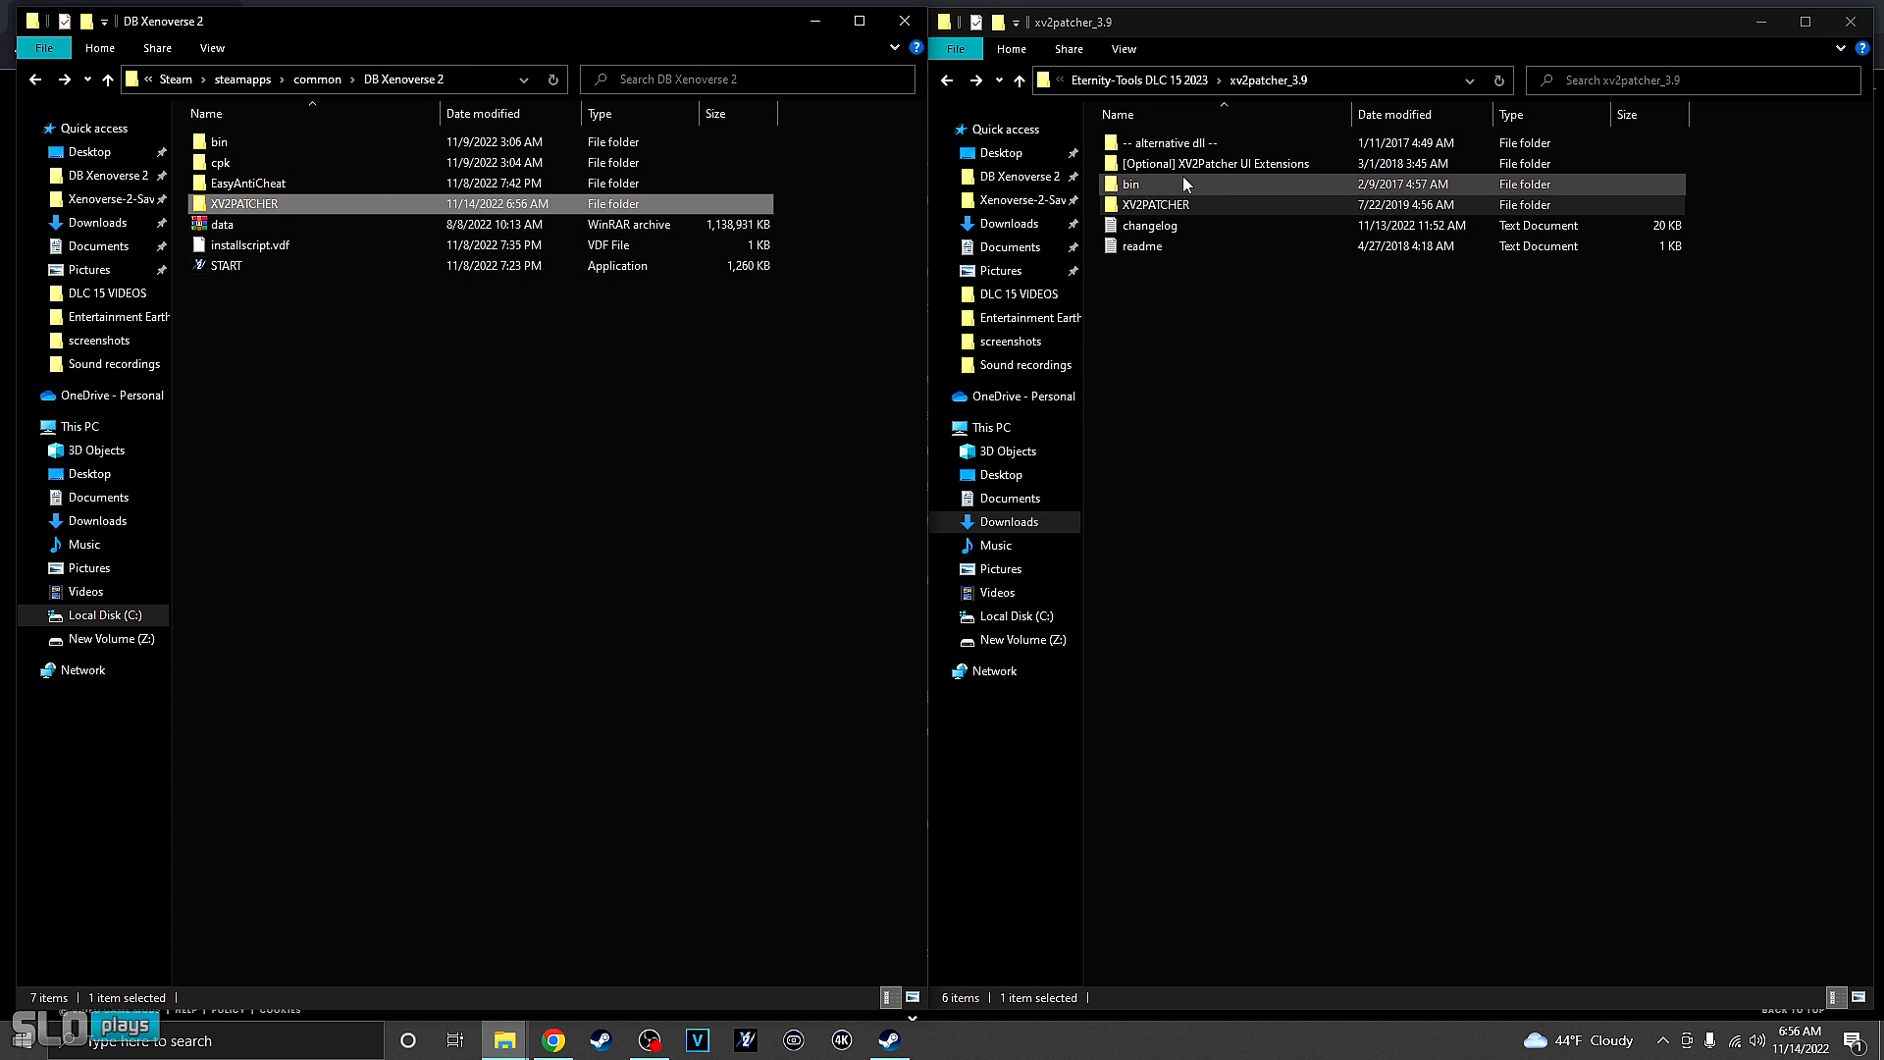
# - Open the bin folder inside xv2patcher_3.9 and the bin folder of DB Xenoverse 2 side by side
pyautogui.doubleClick(1160, 186)
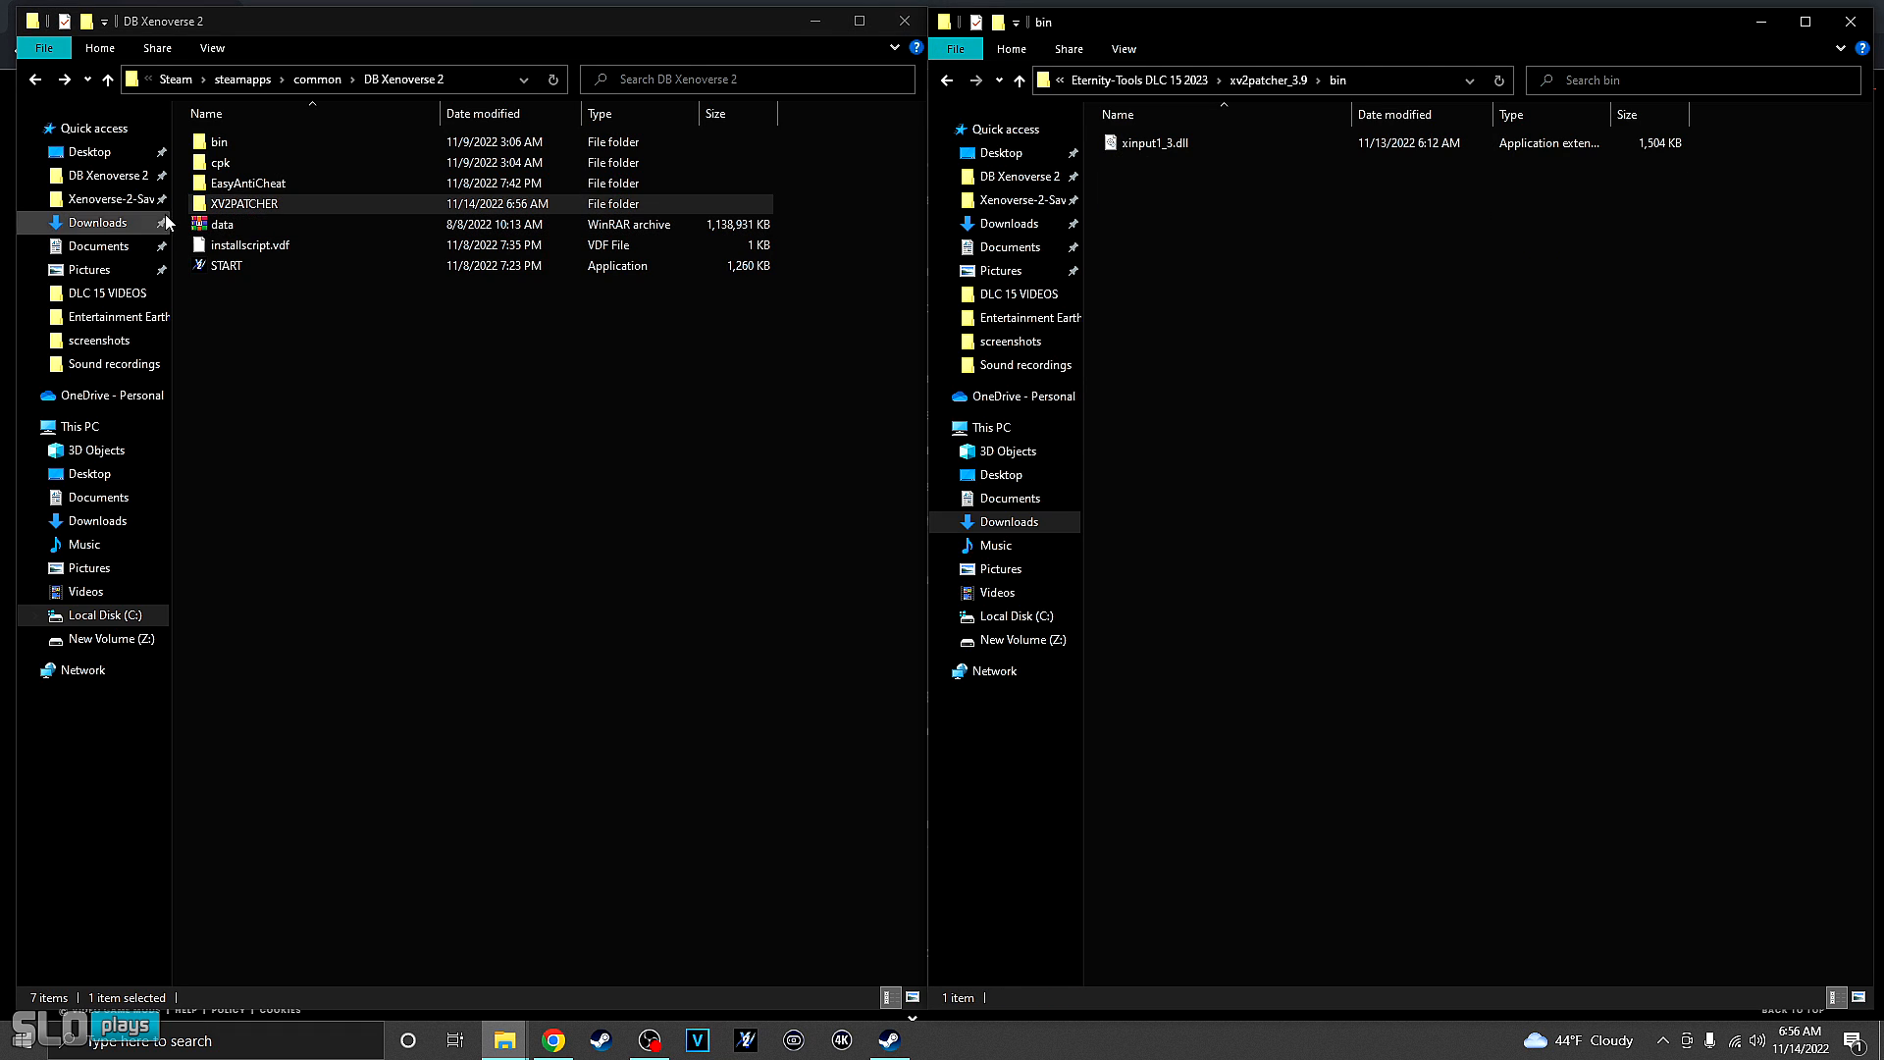
pyautogui.doubleClick(220, 143)
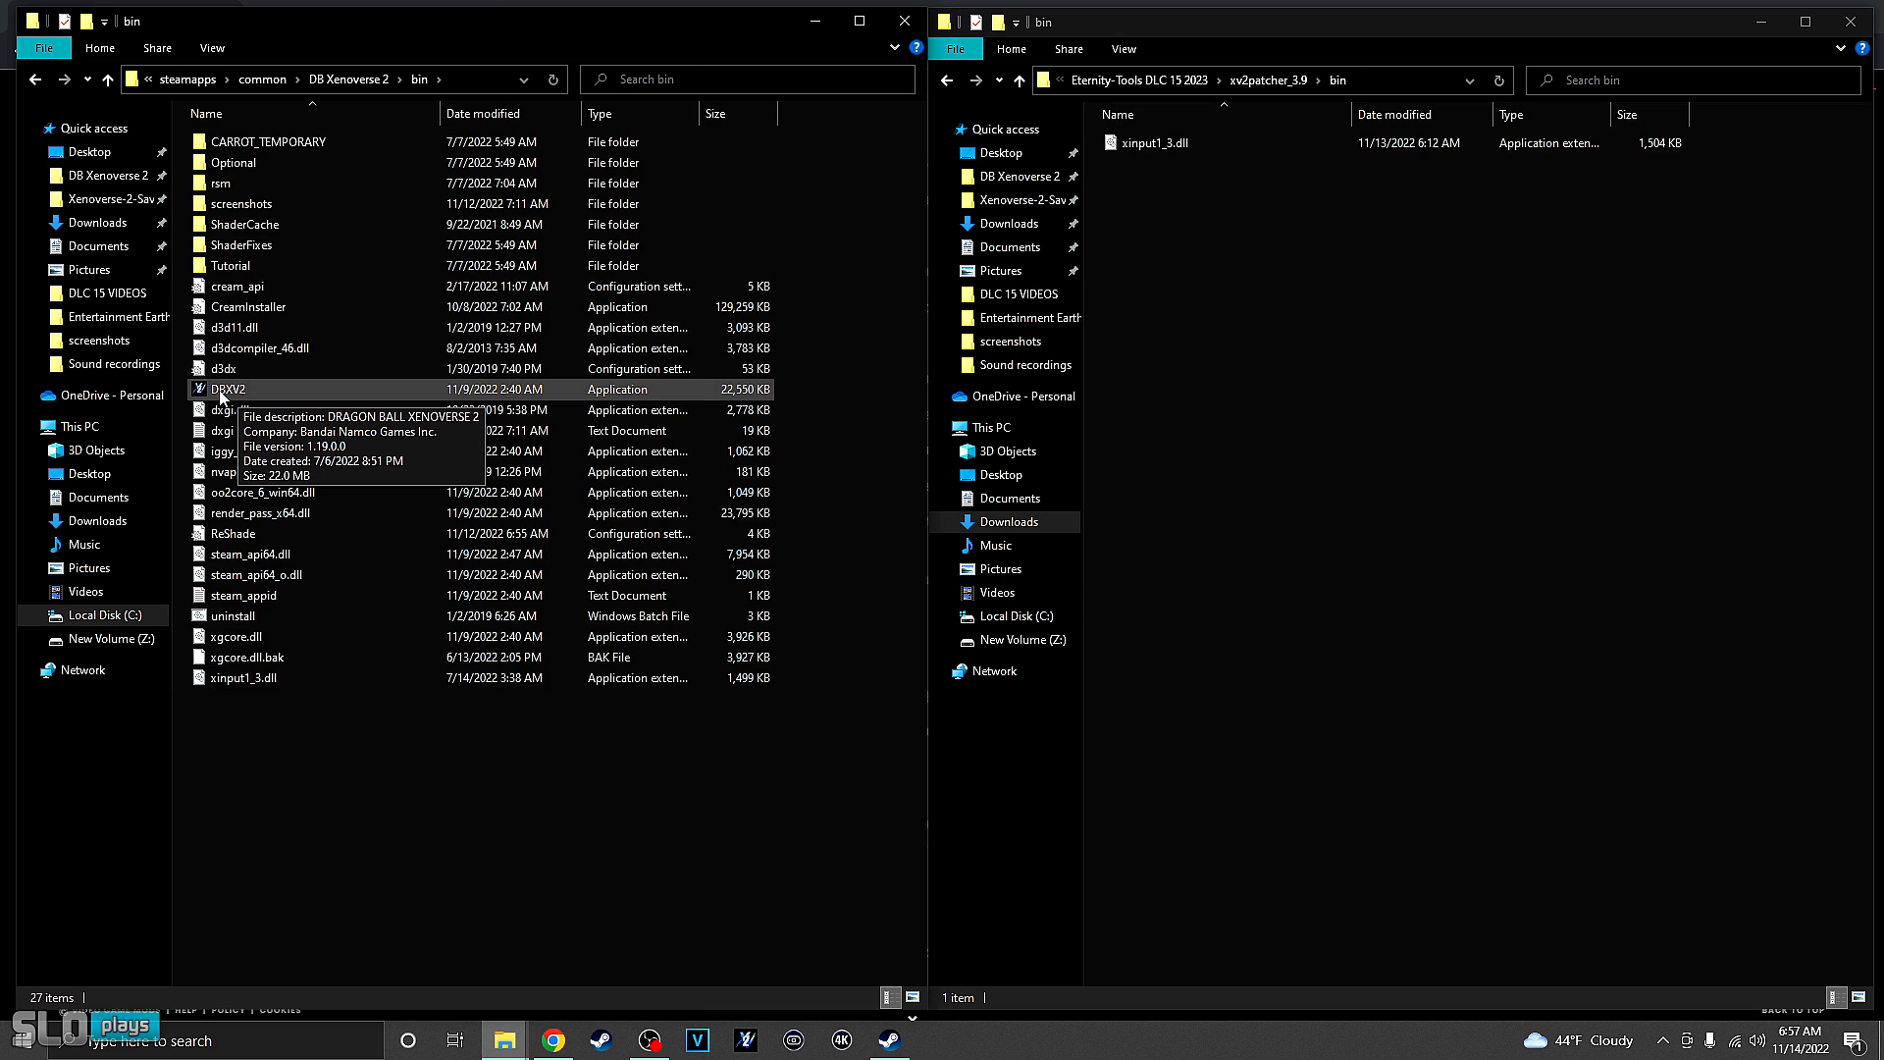
pyautogui.click(34, 79)
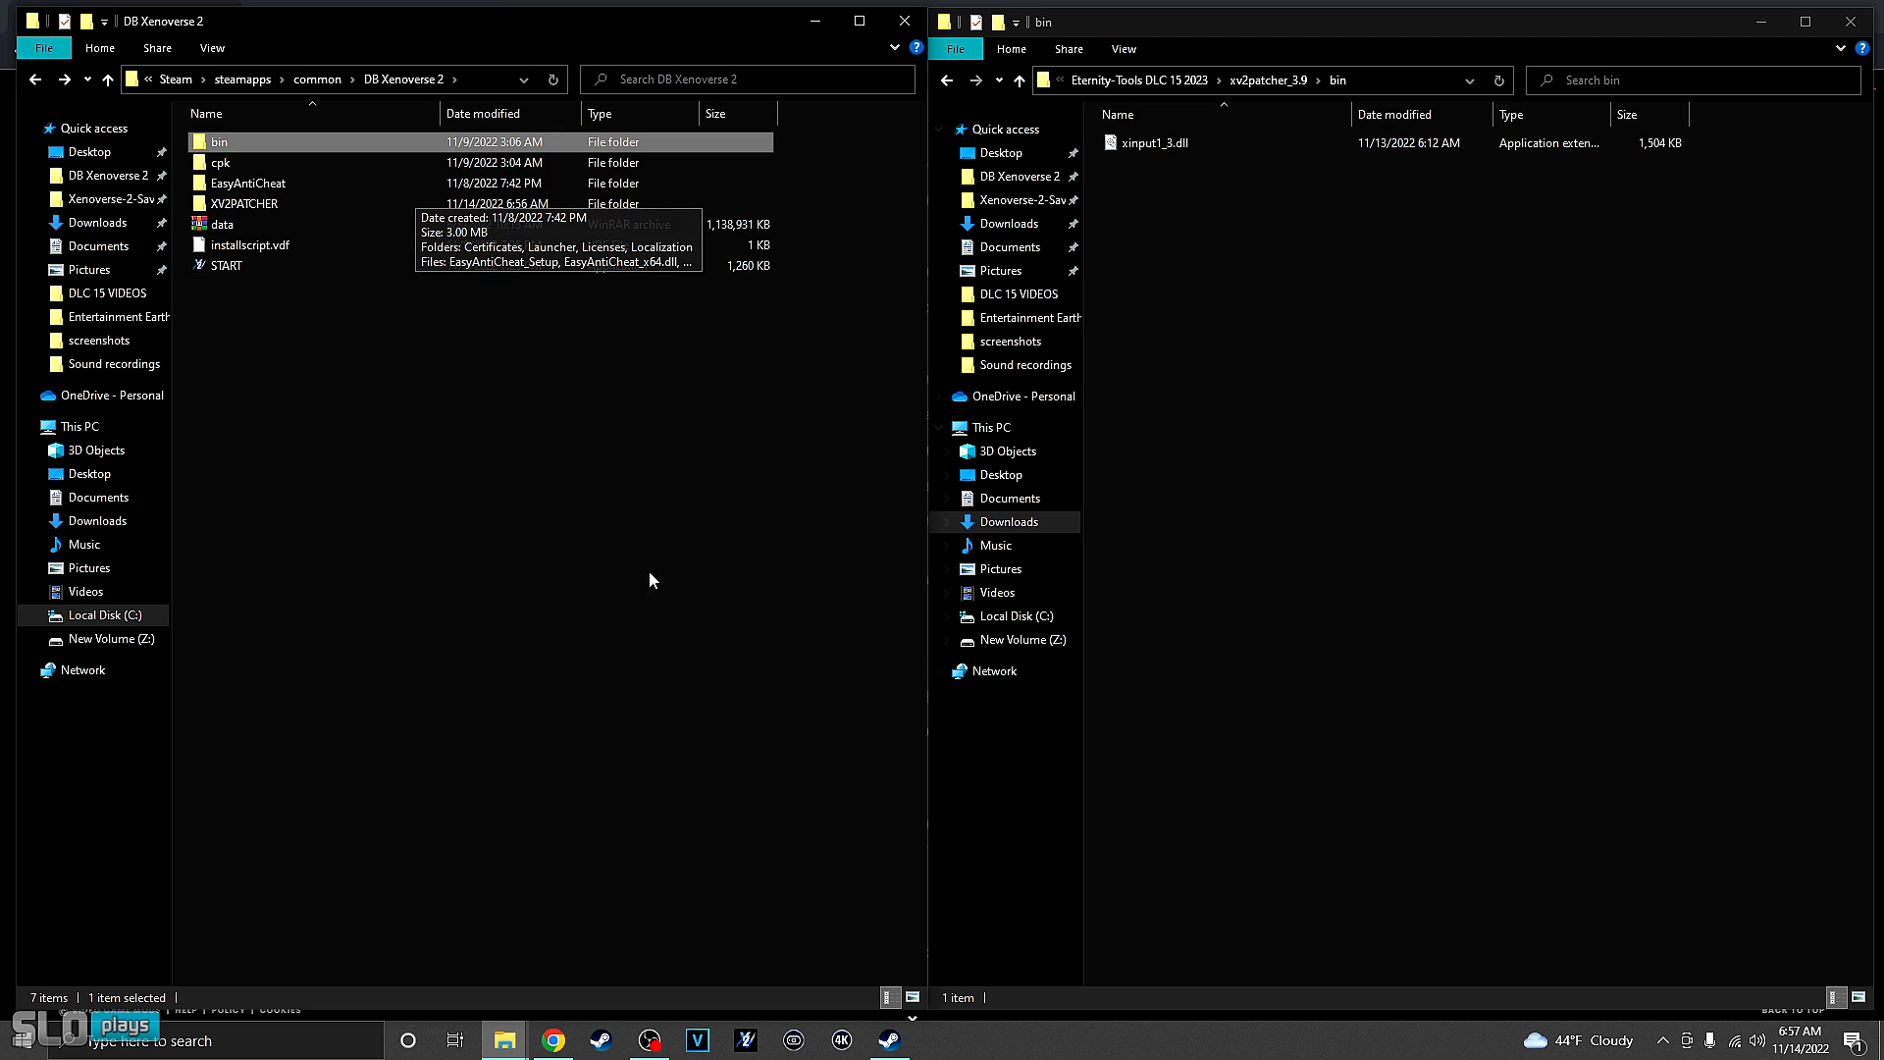
pyautogui.doubleClick(243, 140)
# - Copy xinput1_3.dll from the patcher's bin folder into the game's bin folder, replacing the existing file
pyautogui.click(1143, 150)
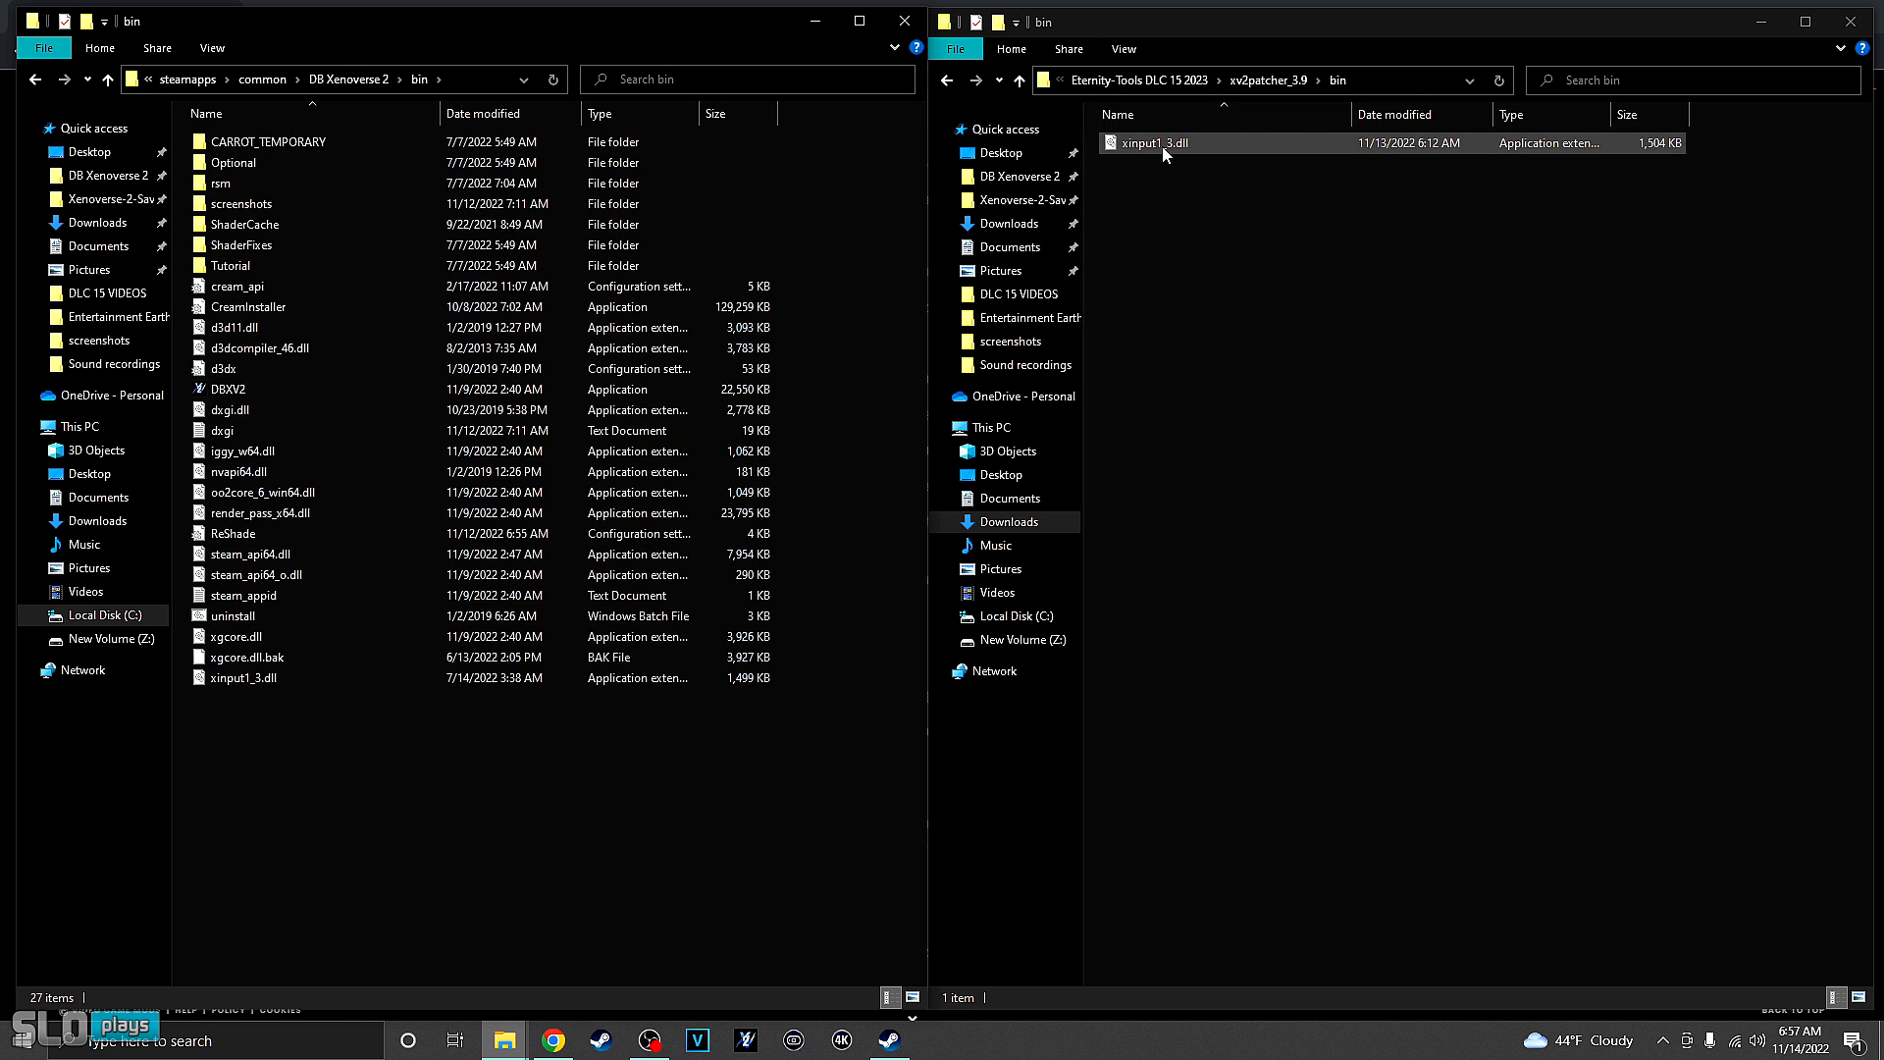
pyautogui.rightClick(1169, 150)
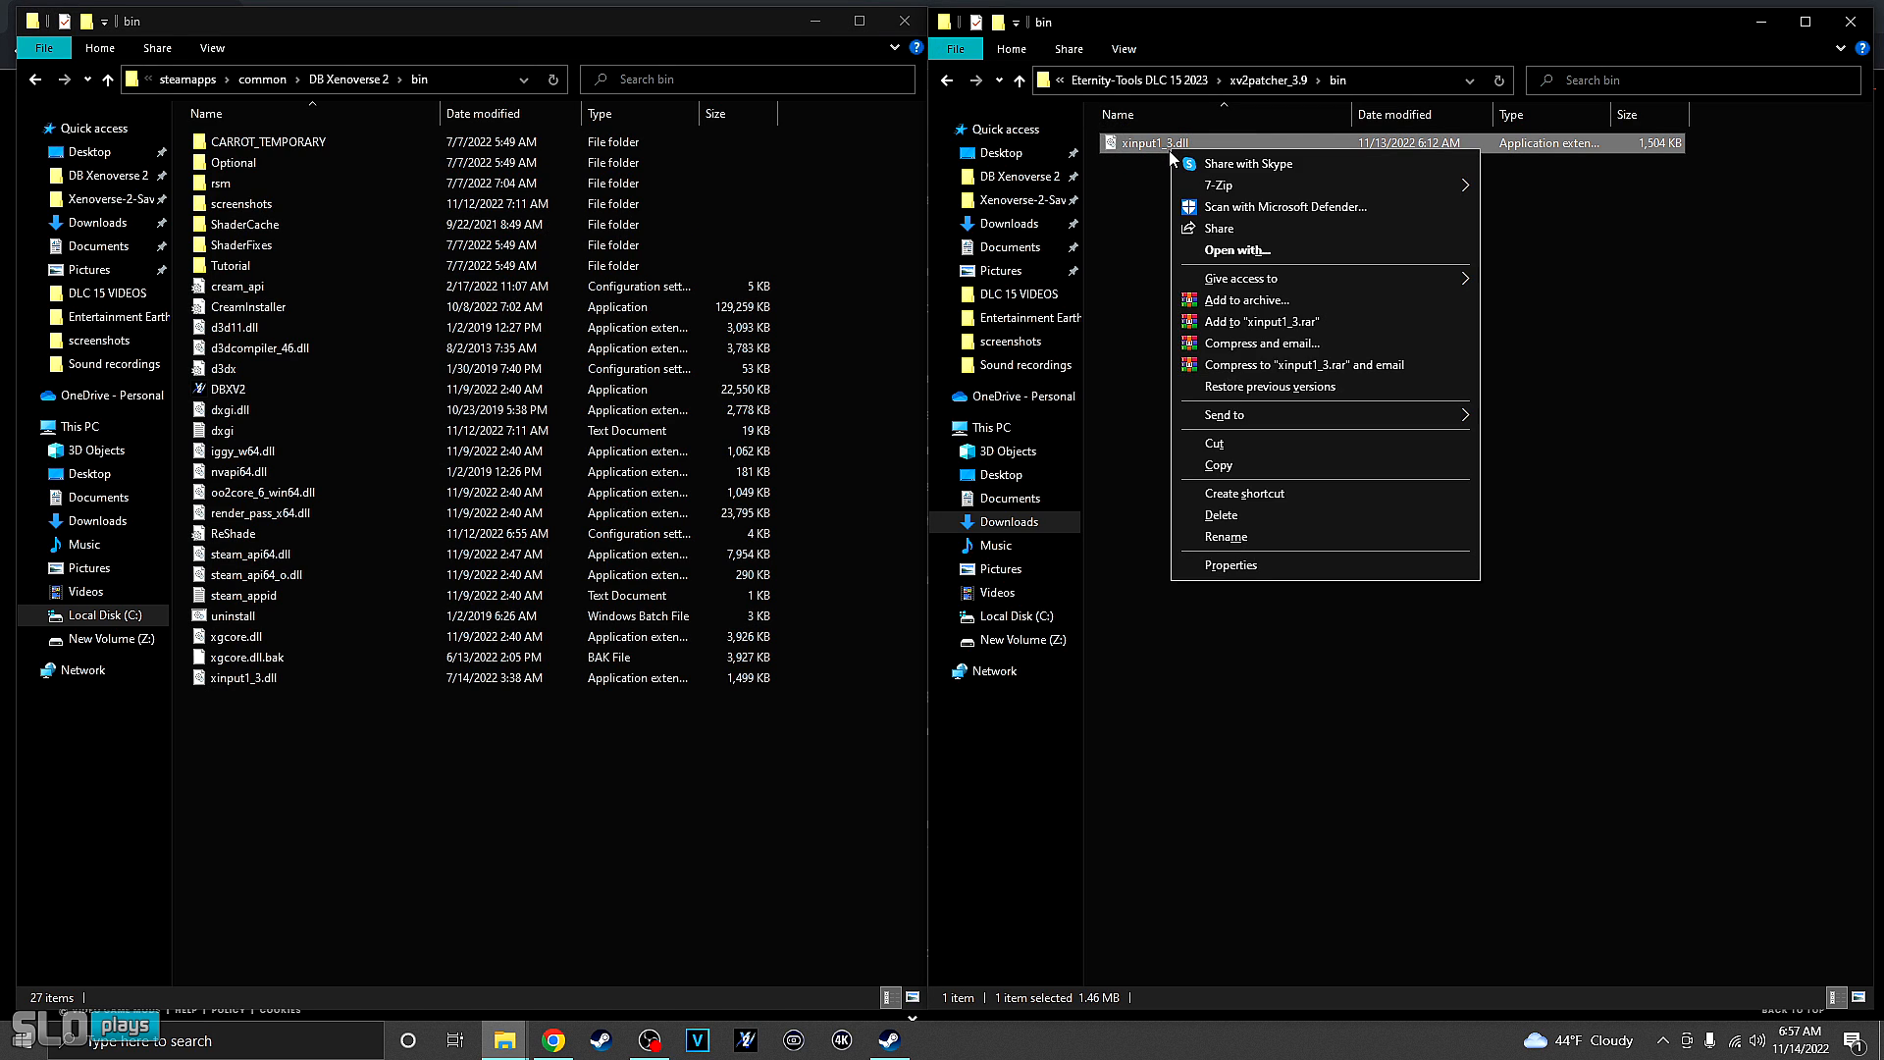
pyautogui.click(1182, 491)
pyautogui.rightClick(310, 742)
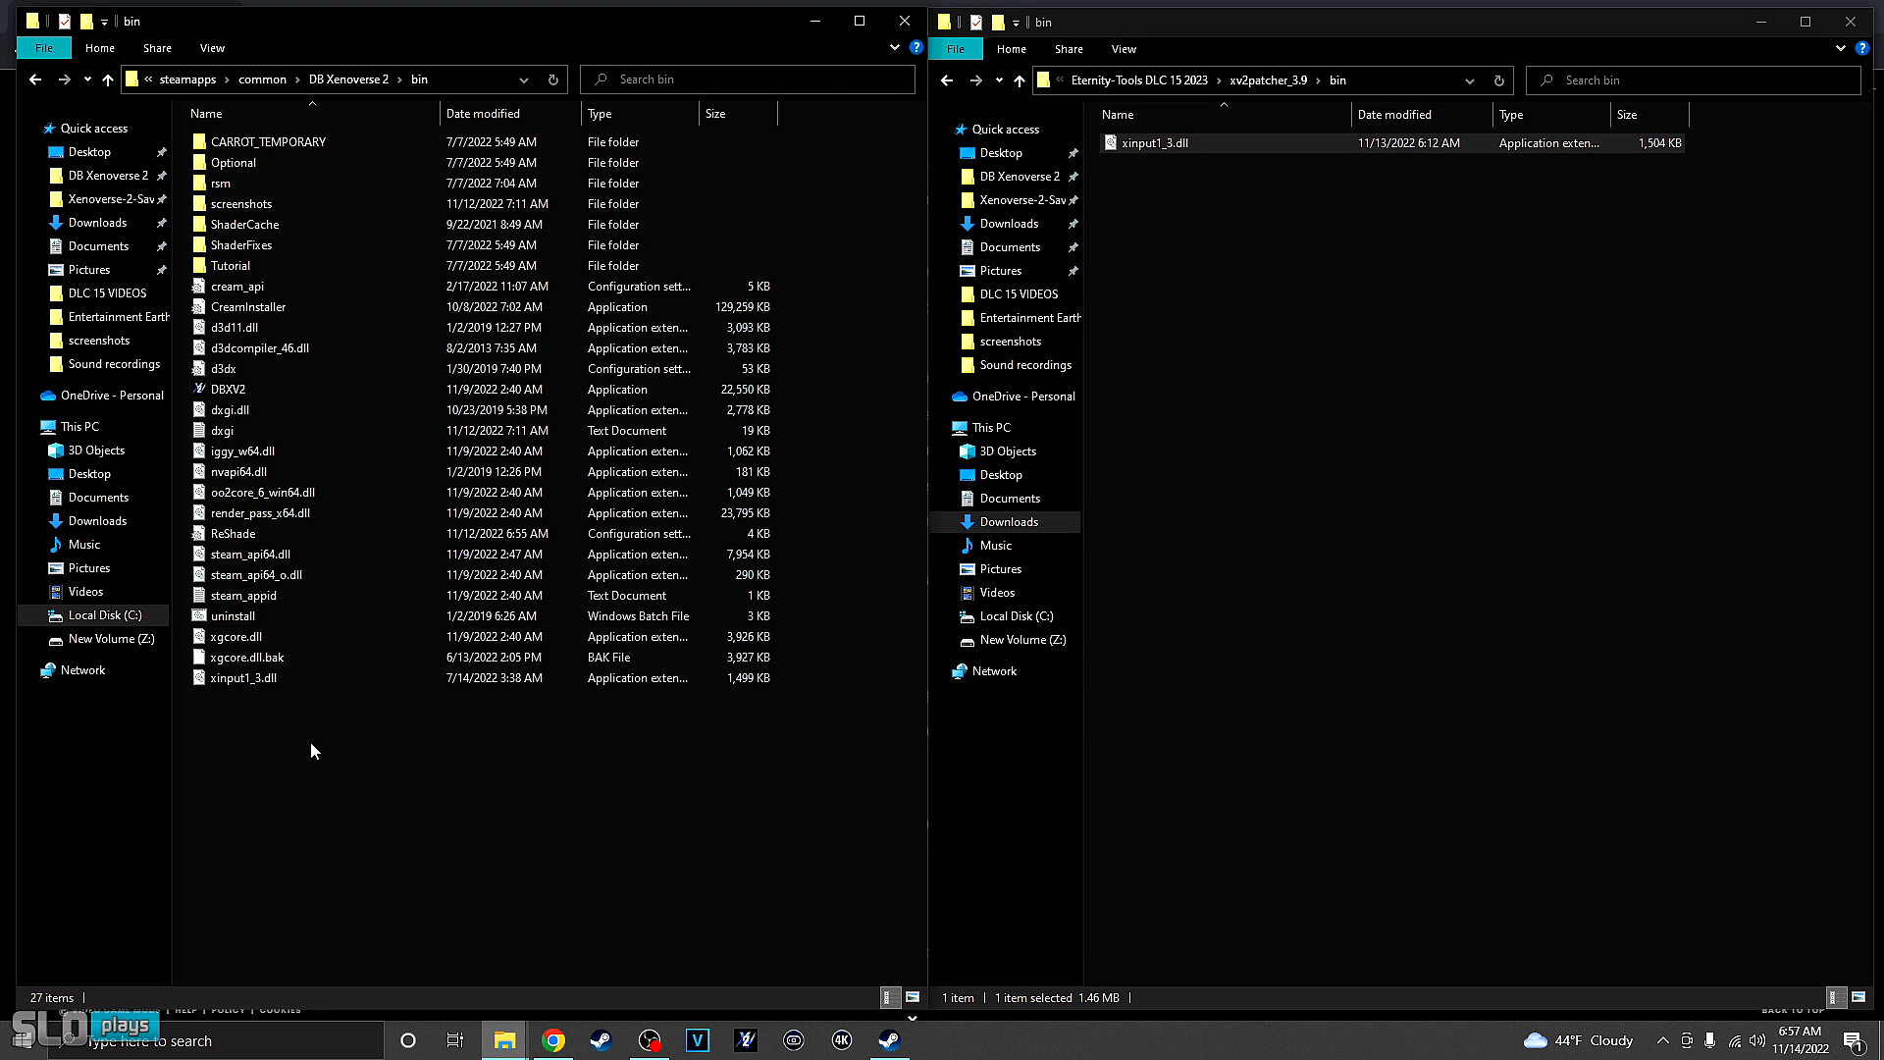
pyautogui.click(359, 598)
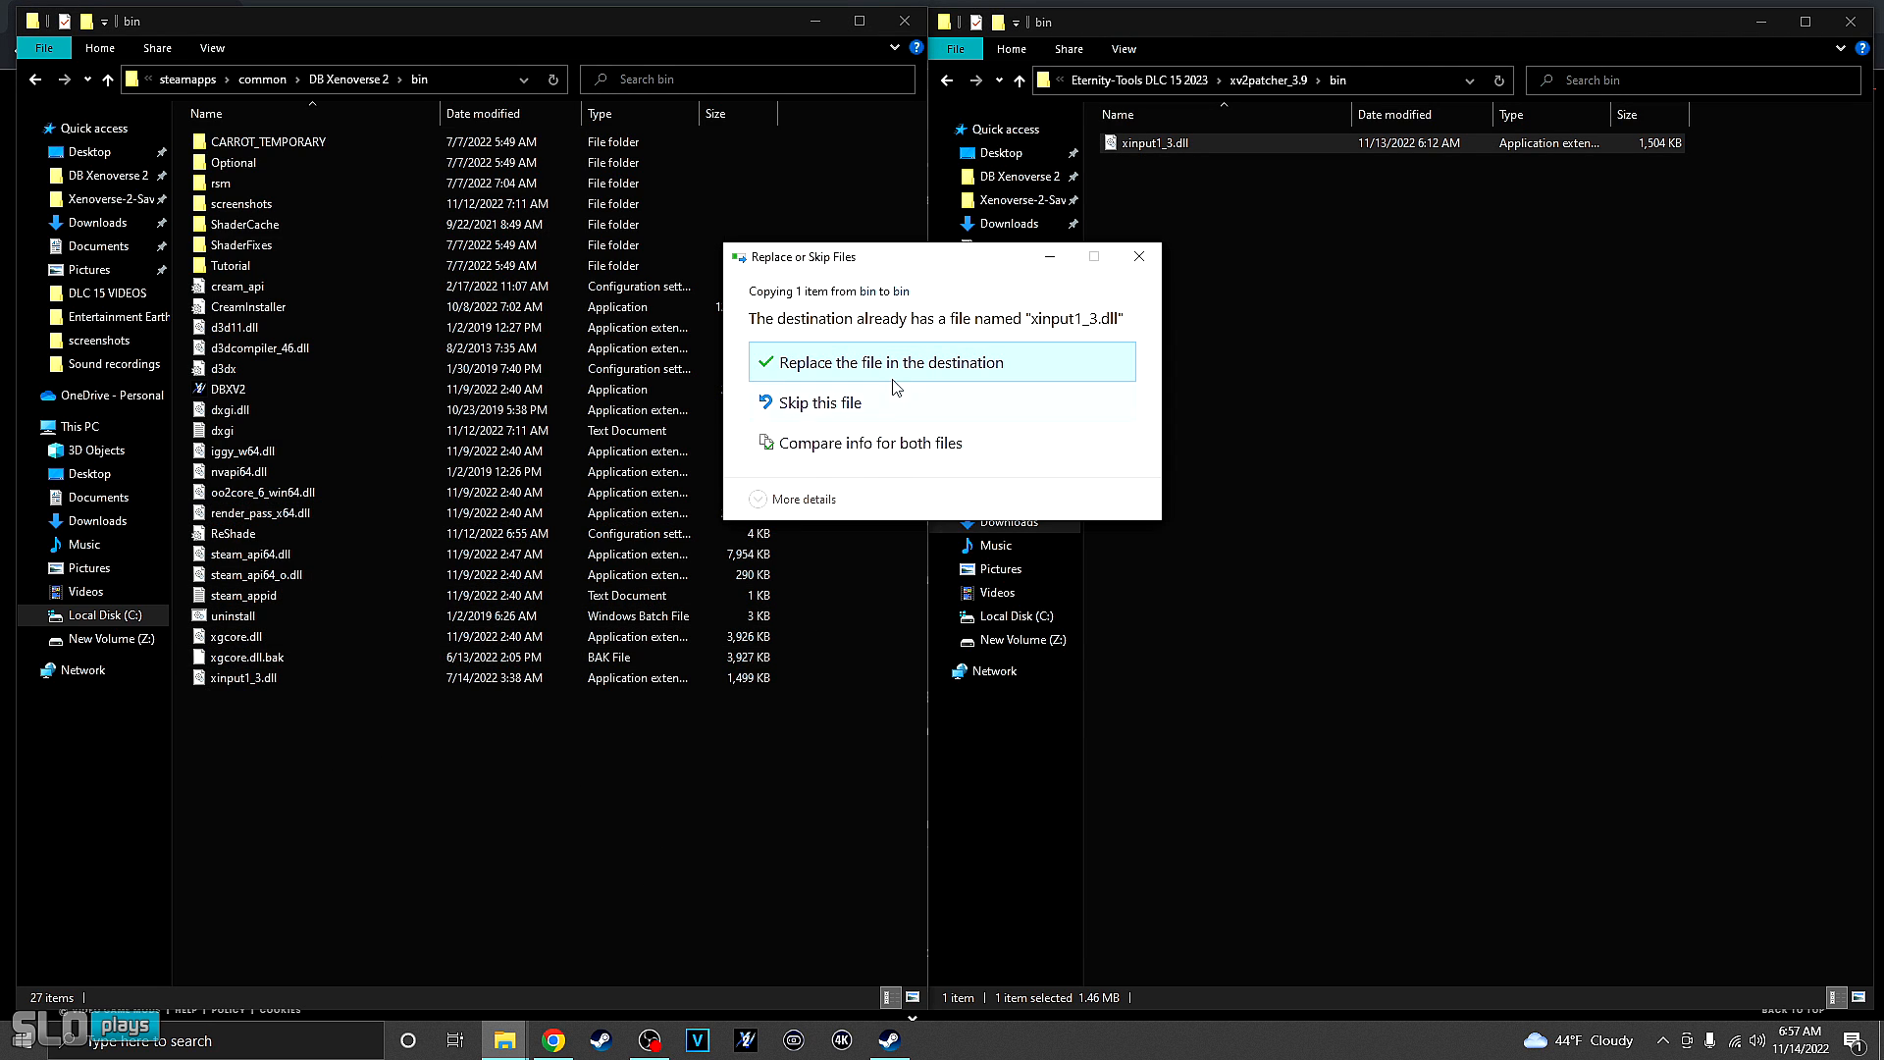
pyautogui.click(939, 366)
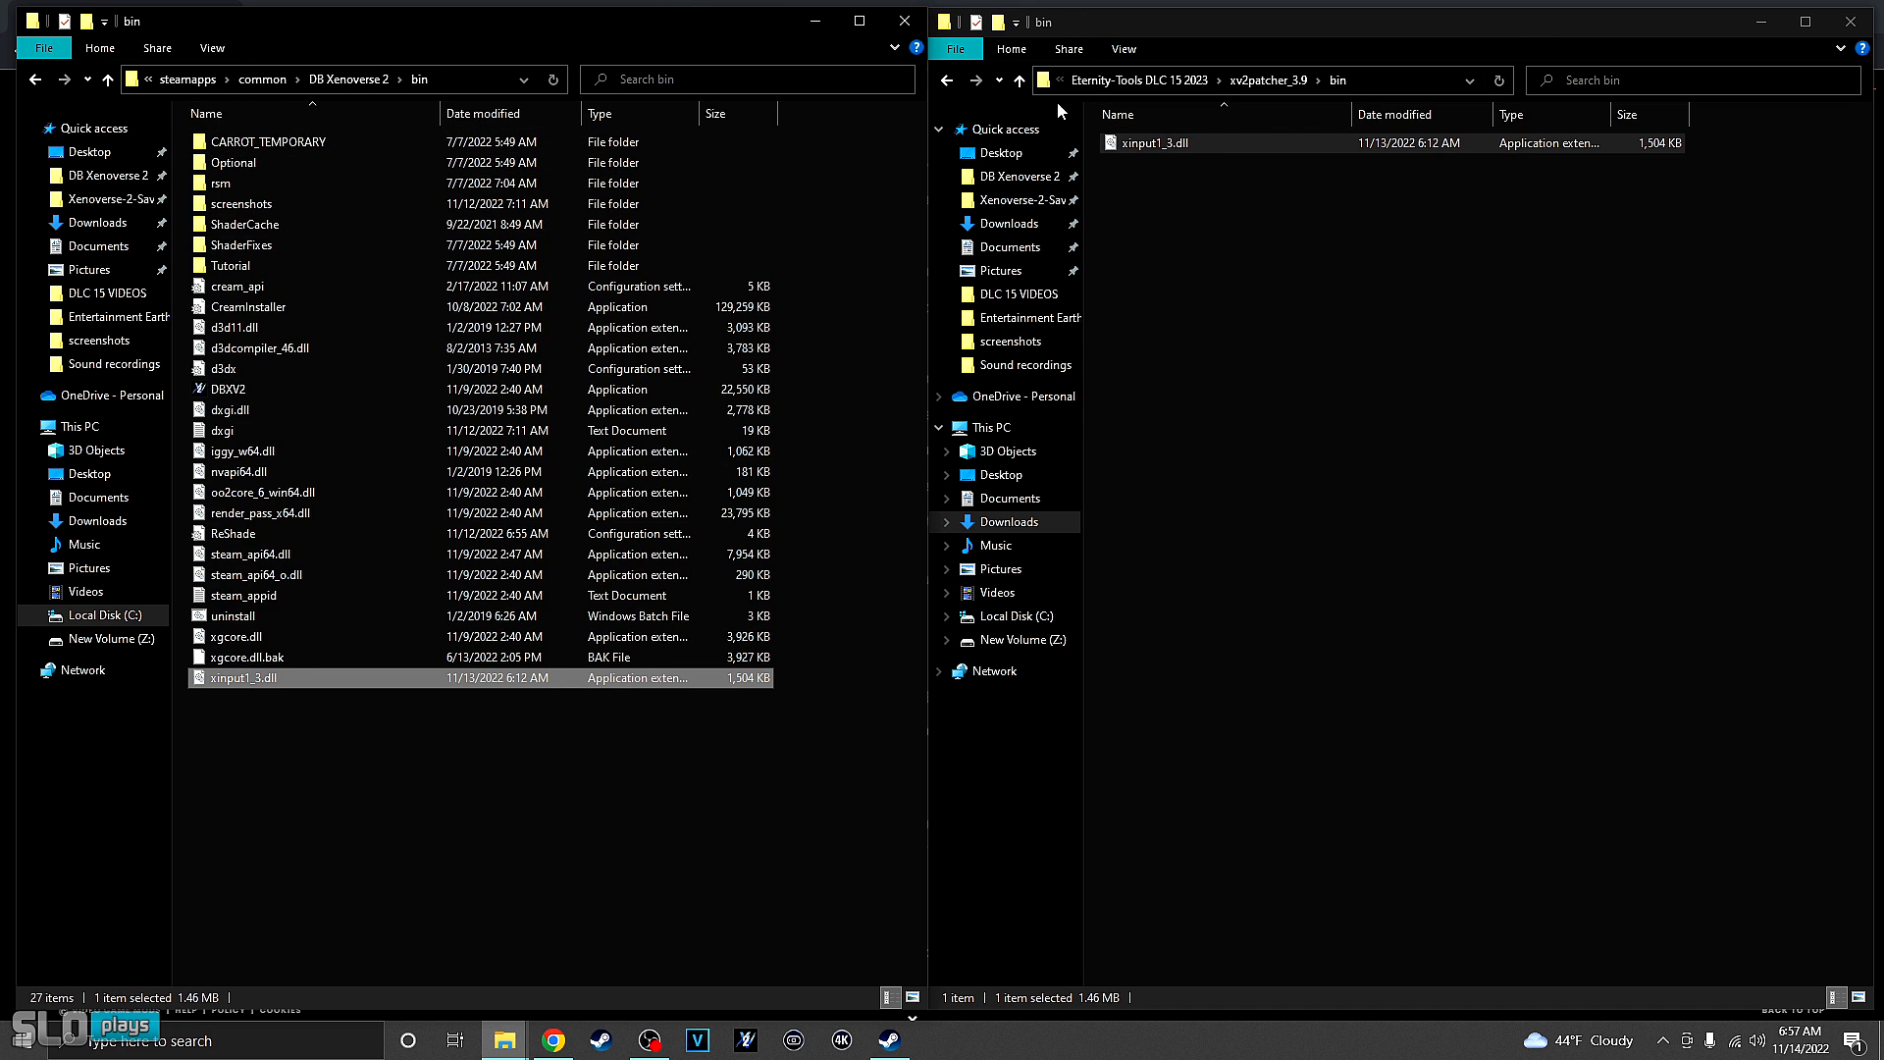
# - Copy the data folder from [Optional] XV2Patcher UI Extensions into the DB Xenoverse 2 folder, and return to xv2patcher_3.9
pyautogui.click(945, 86)
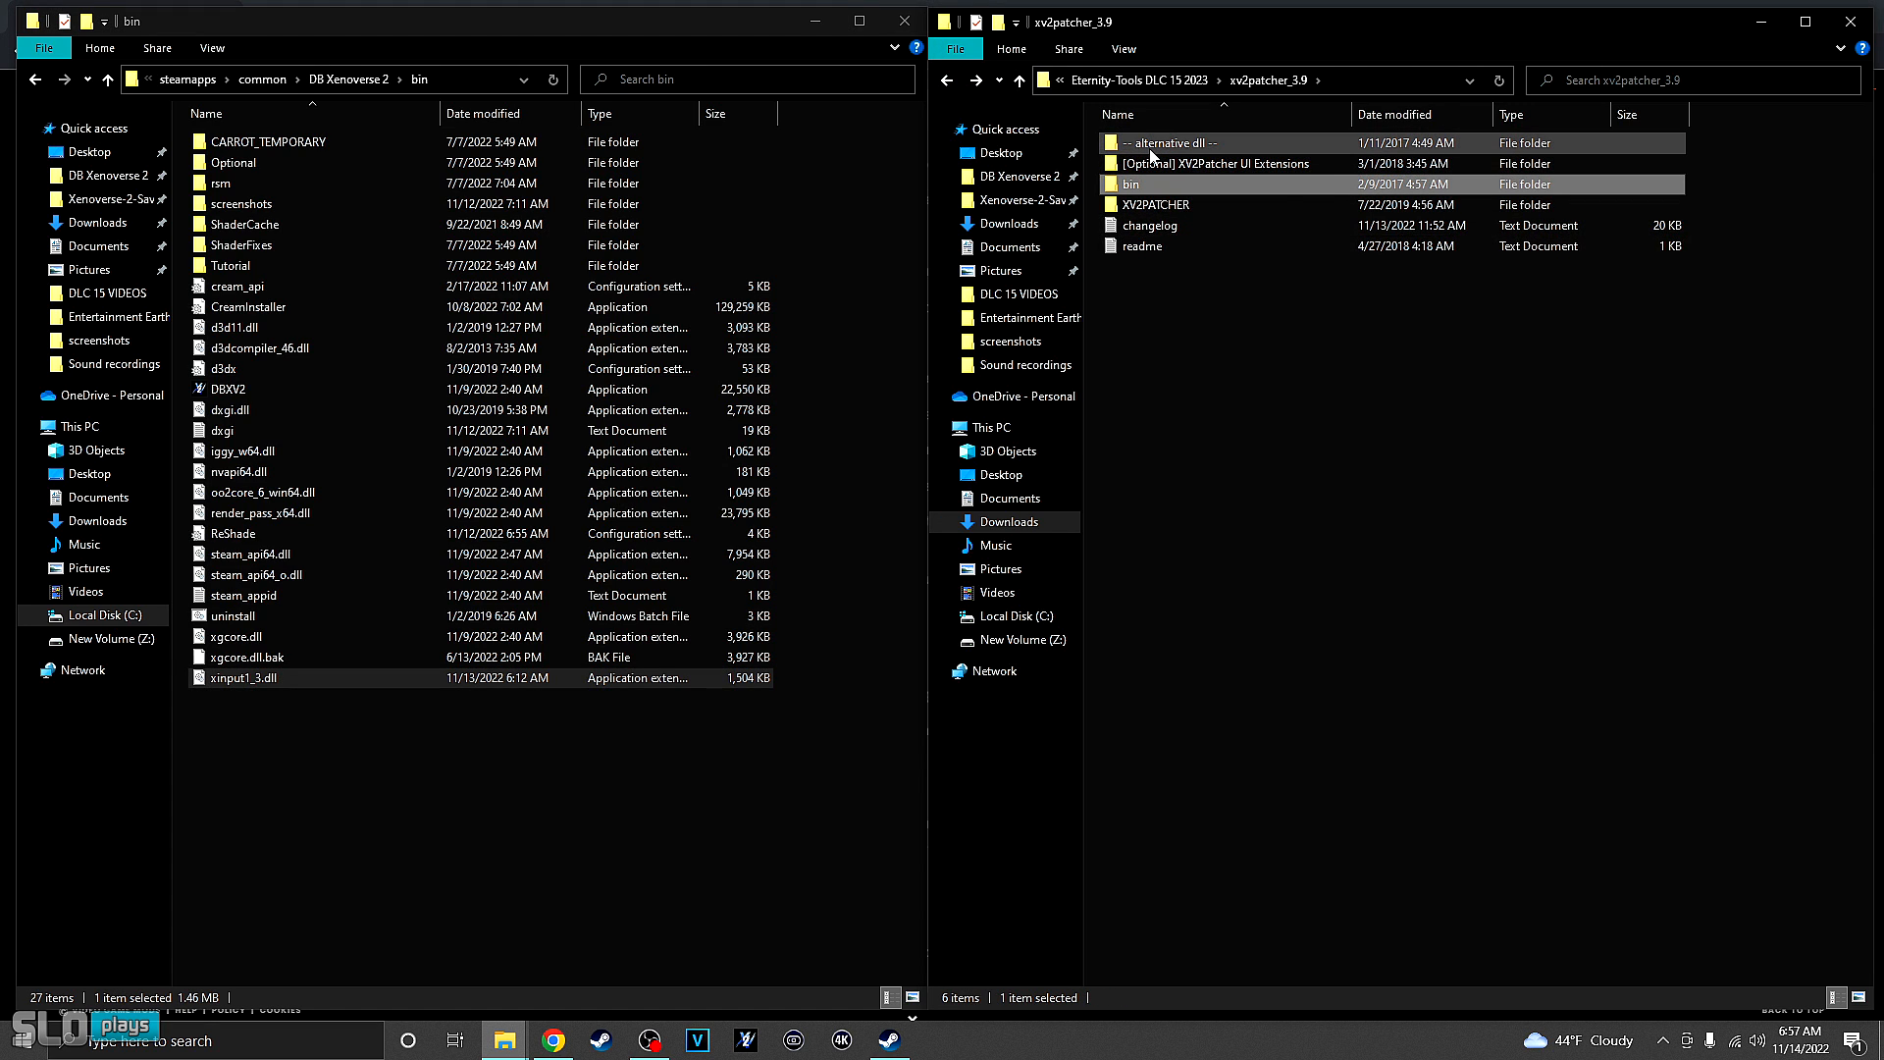
pyautogui.doubleClick(1199, 162)
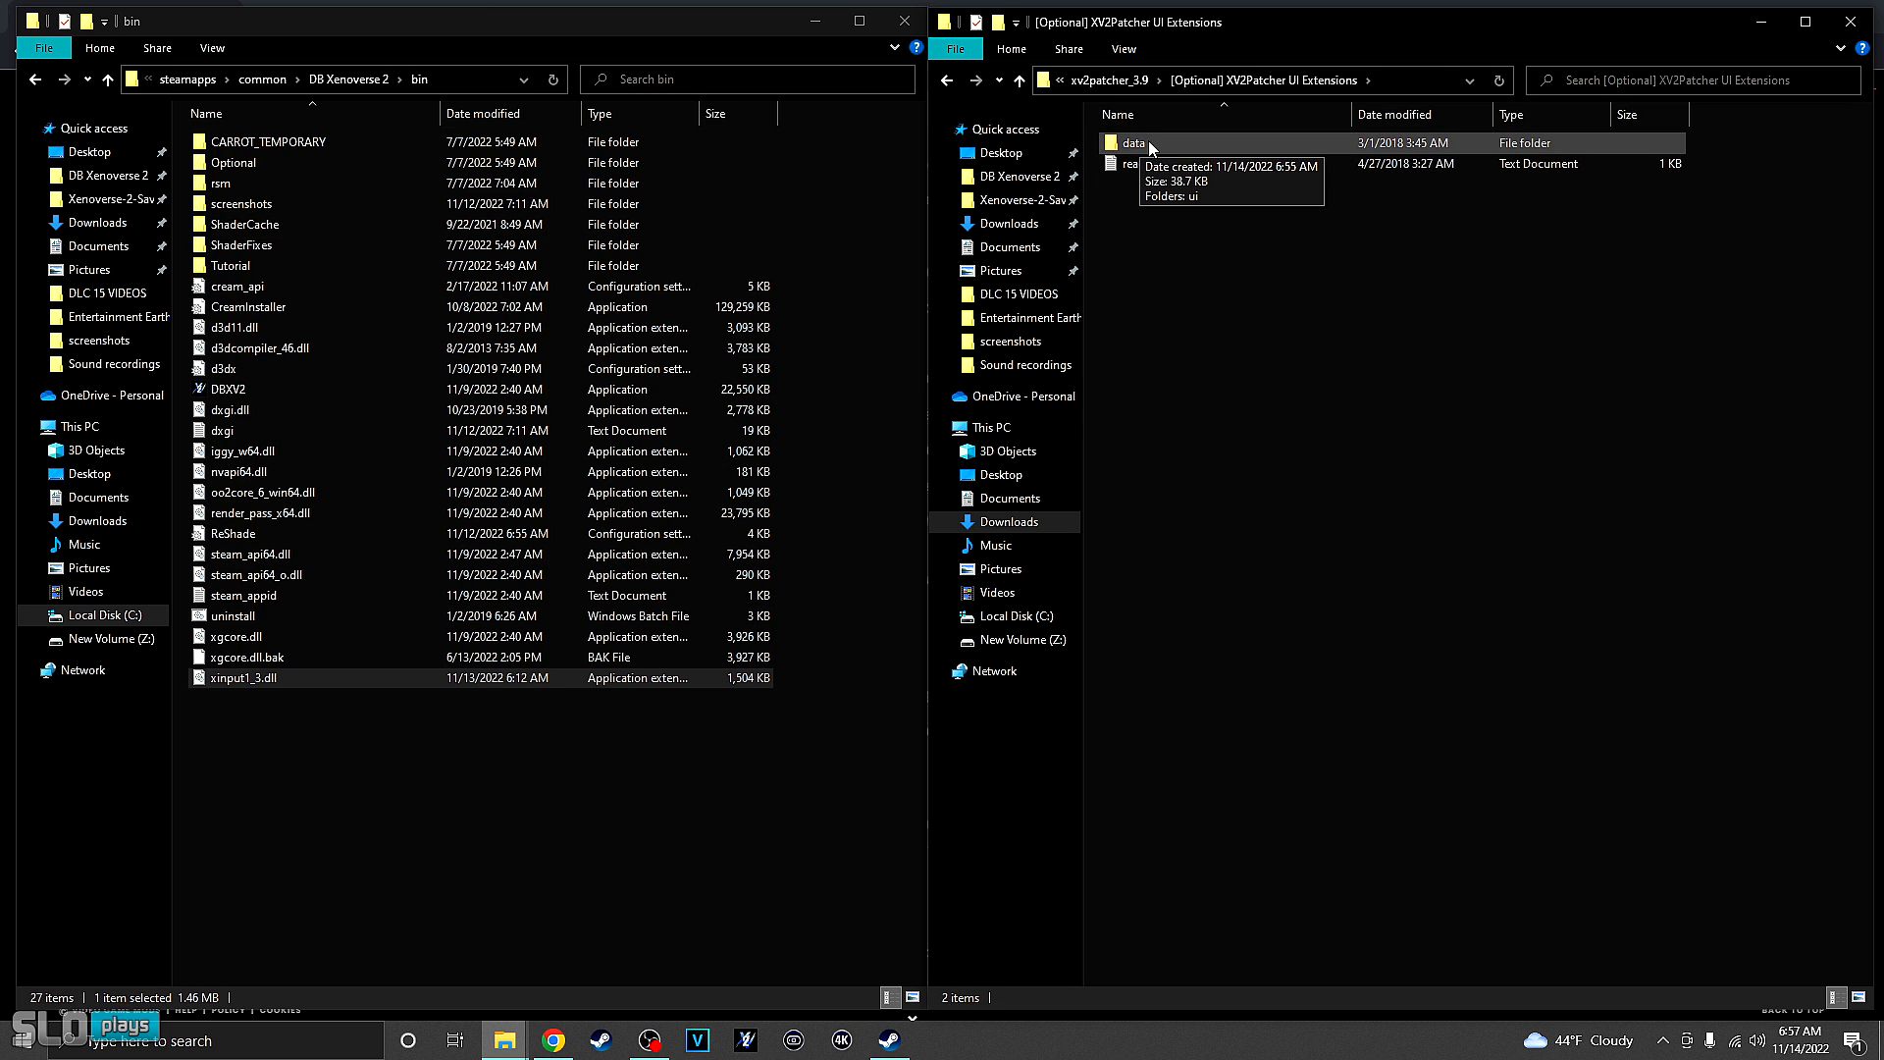
pyautogui.click(36, 79)
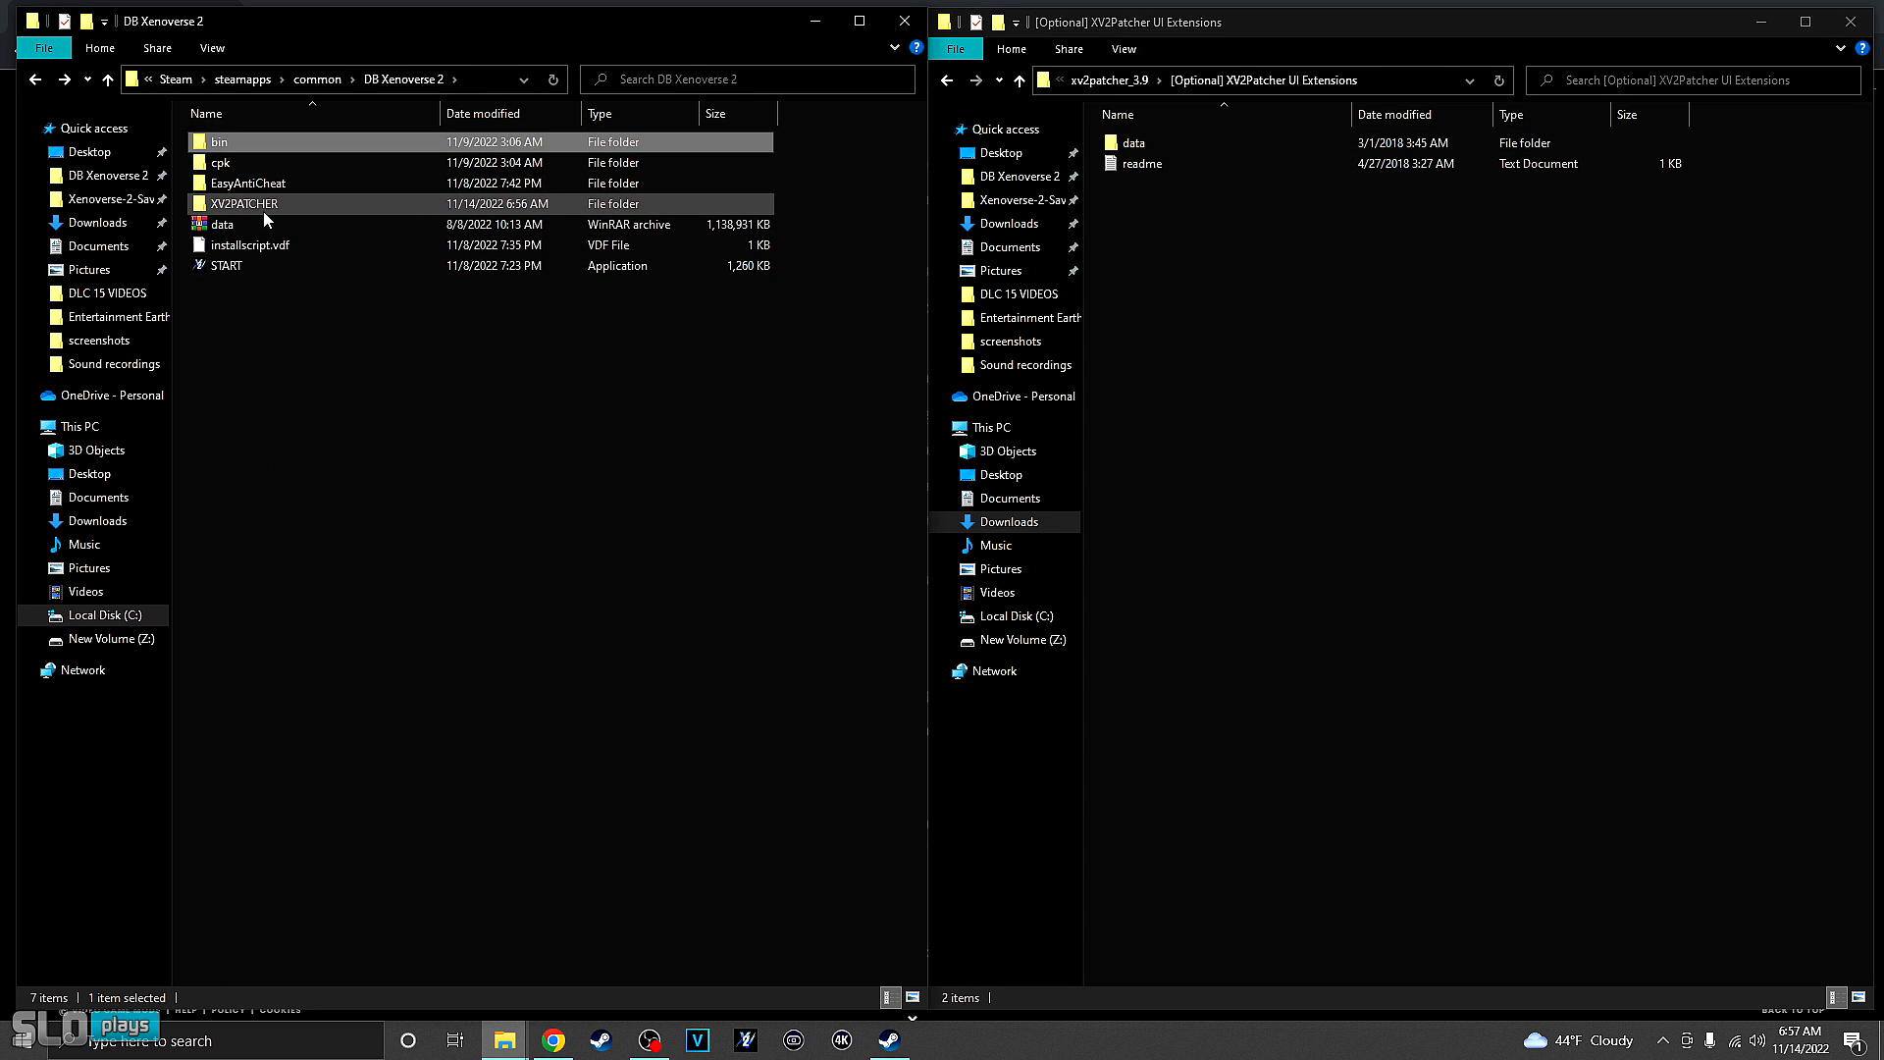
pyautogui.rightClick(1136, 150)
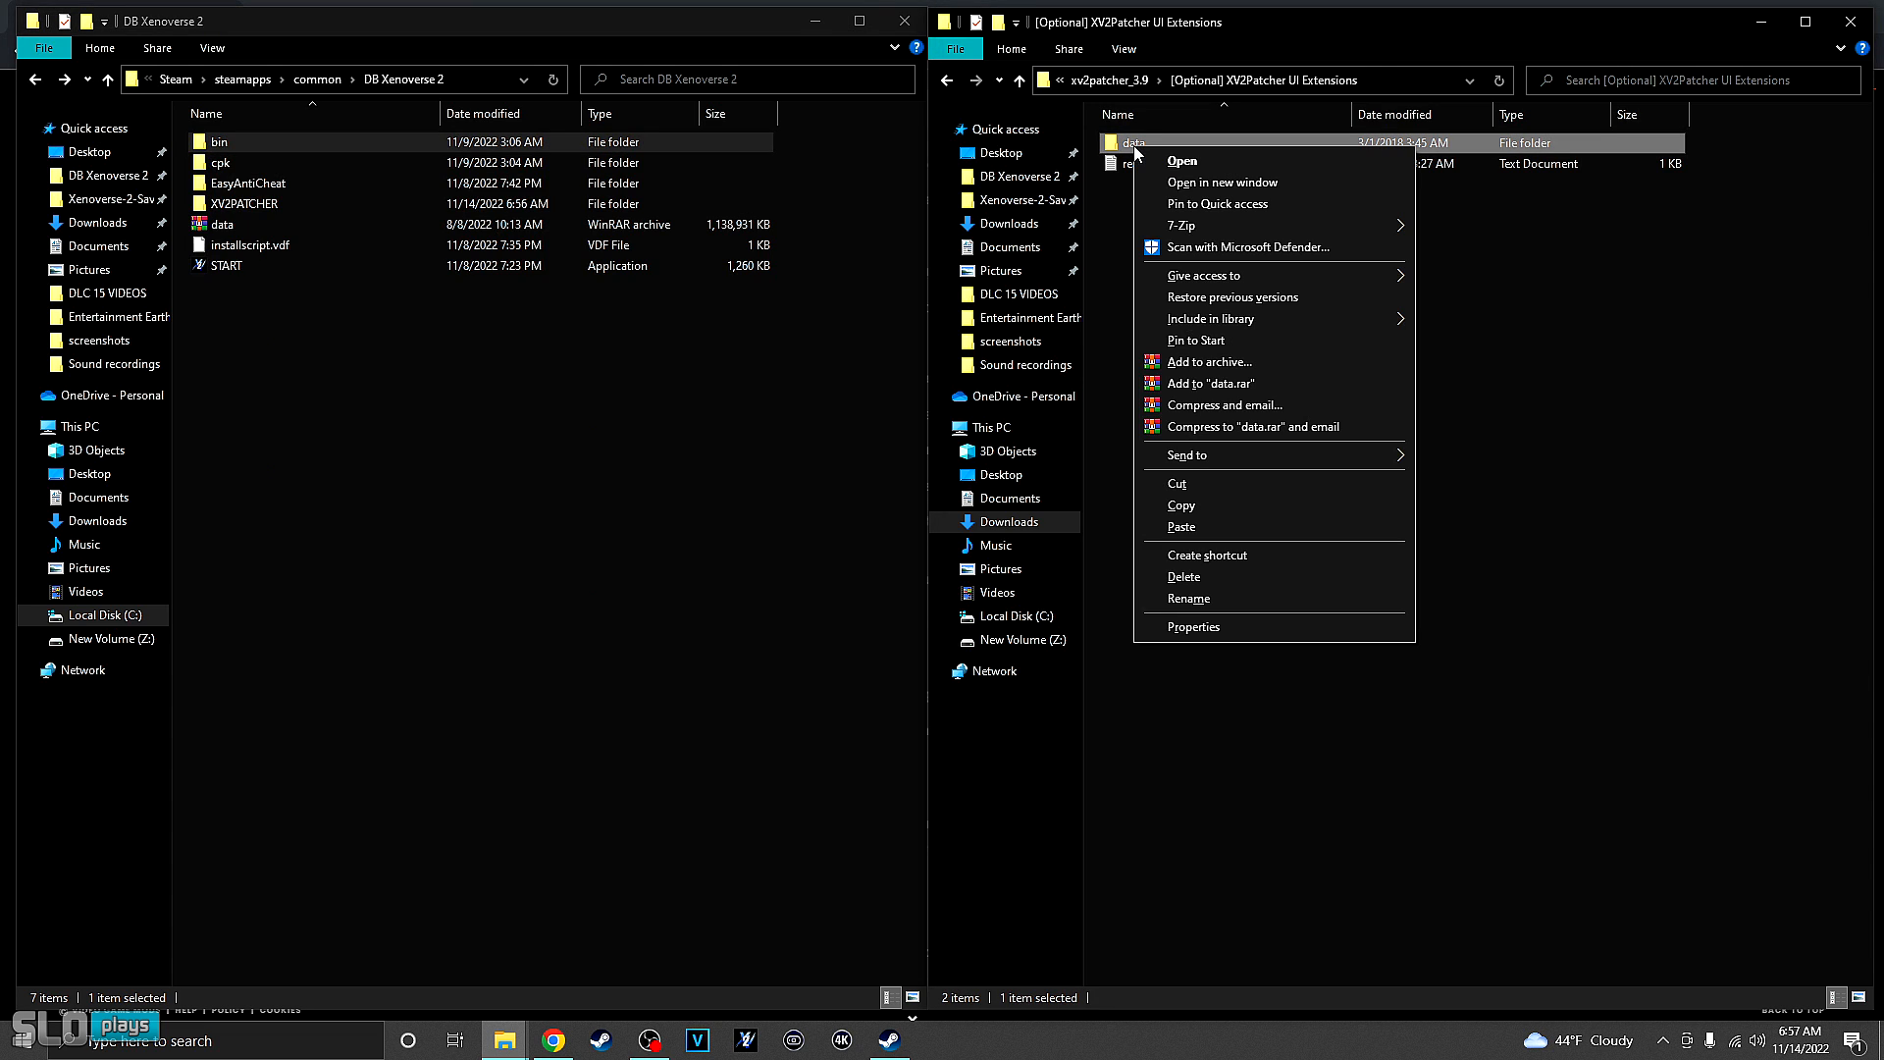
pyautogui.click(1178, 503)
pyautogui.rightClick(263, 305)
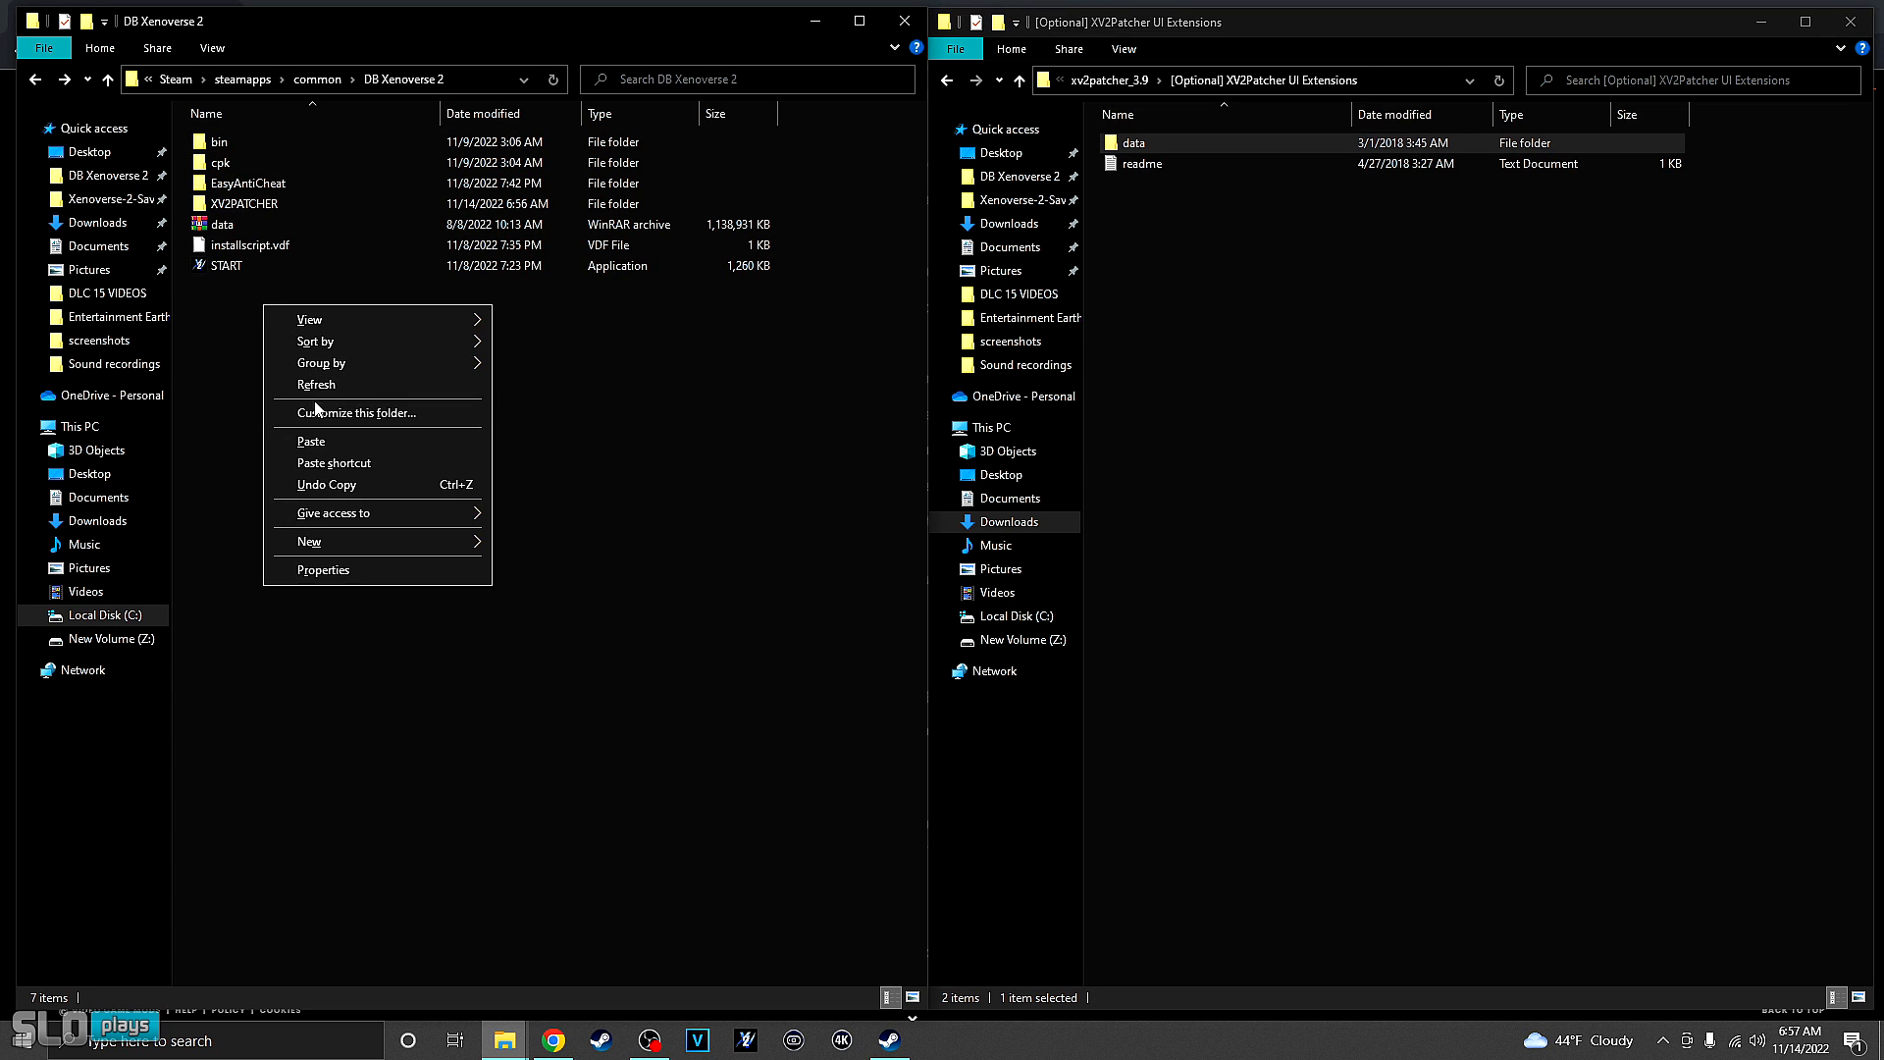
pyautogui.click(319, 442)
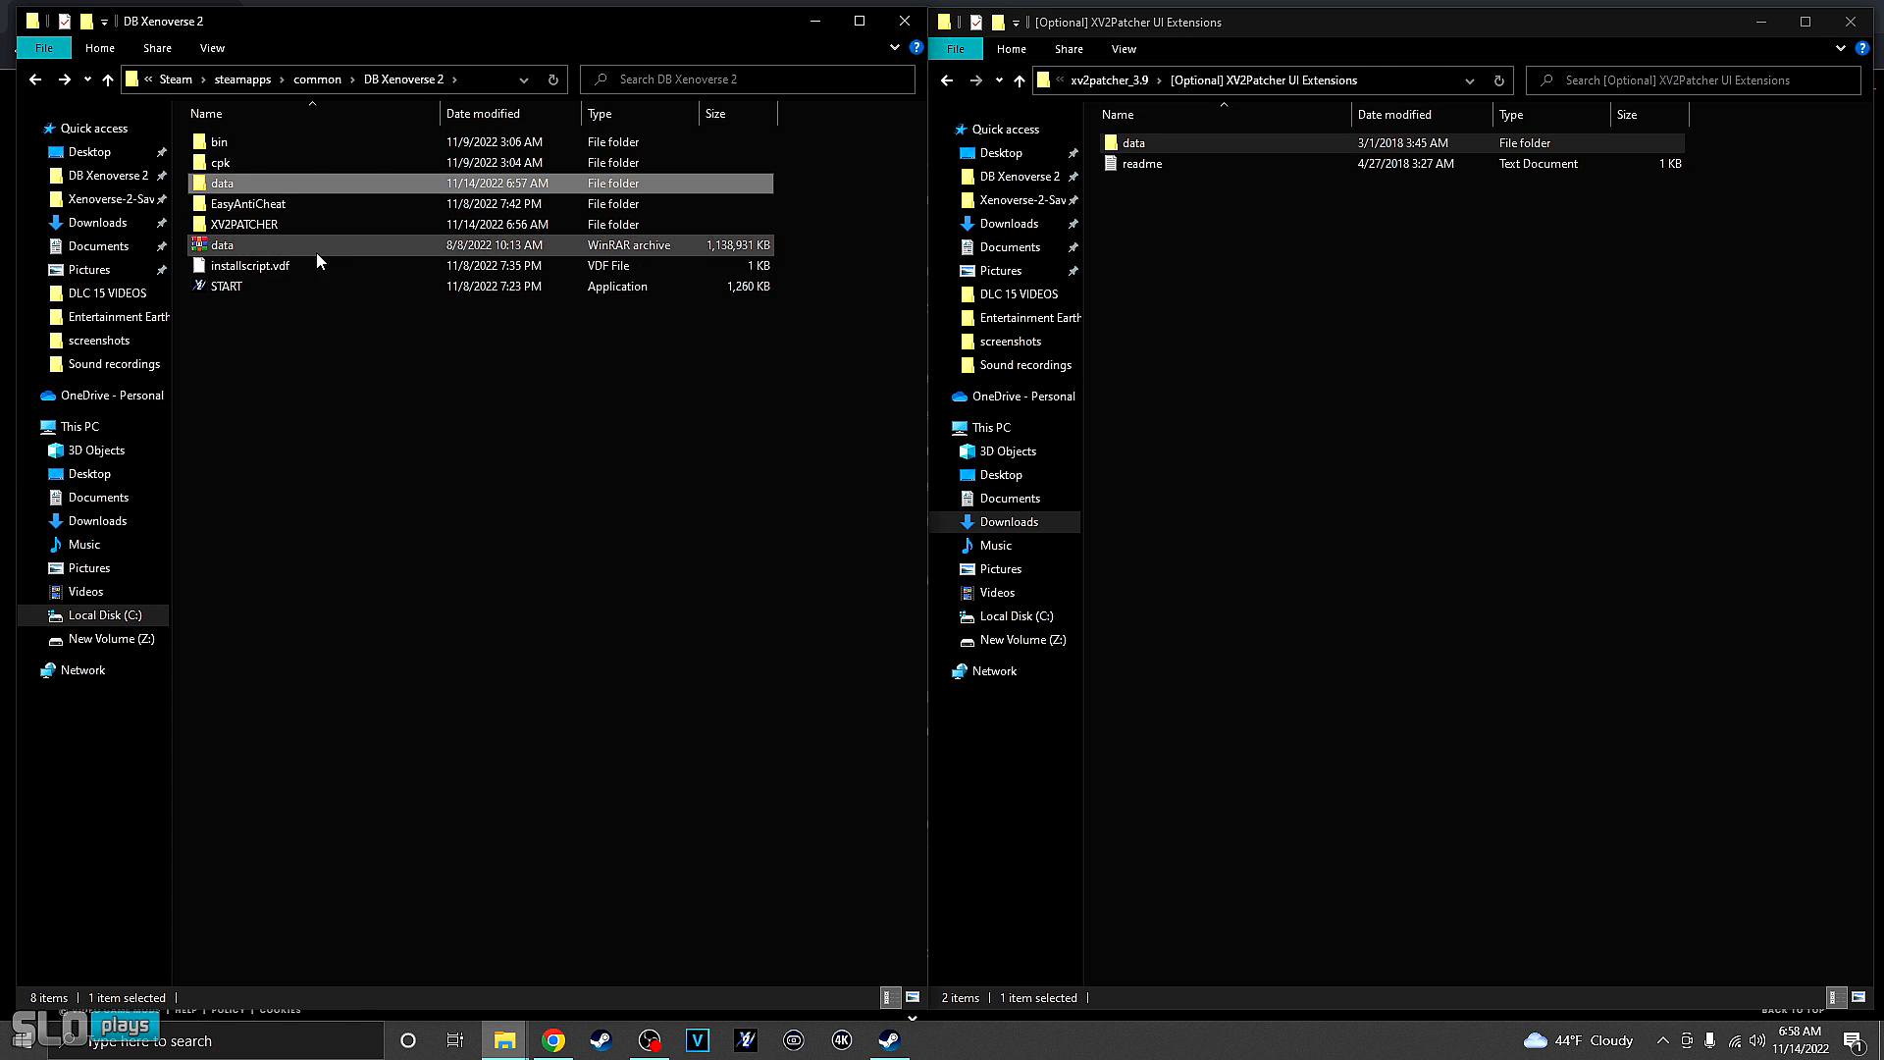
pyautogui.click(948, 81)
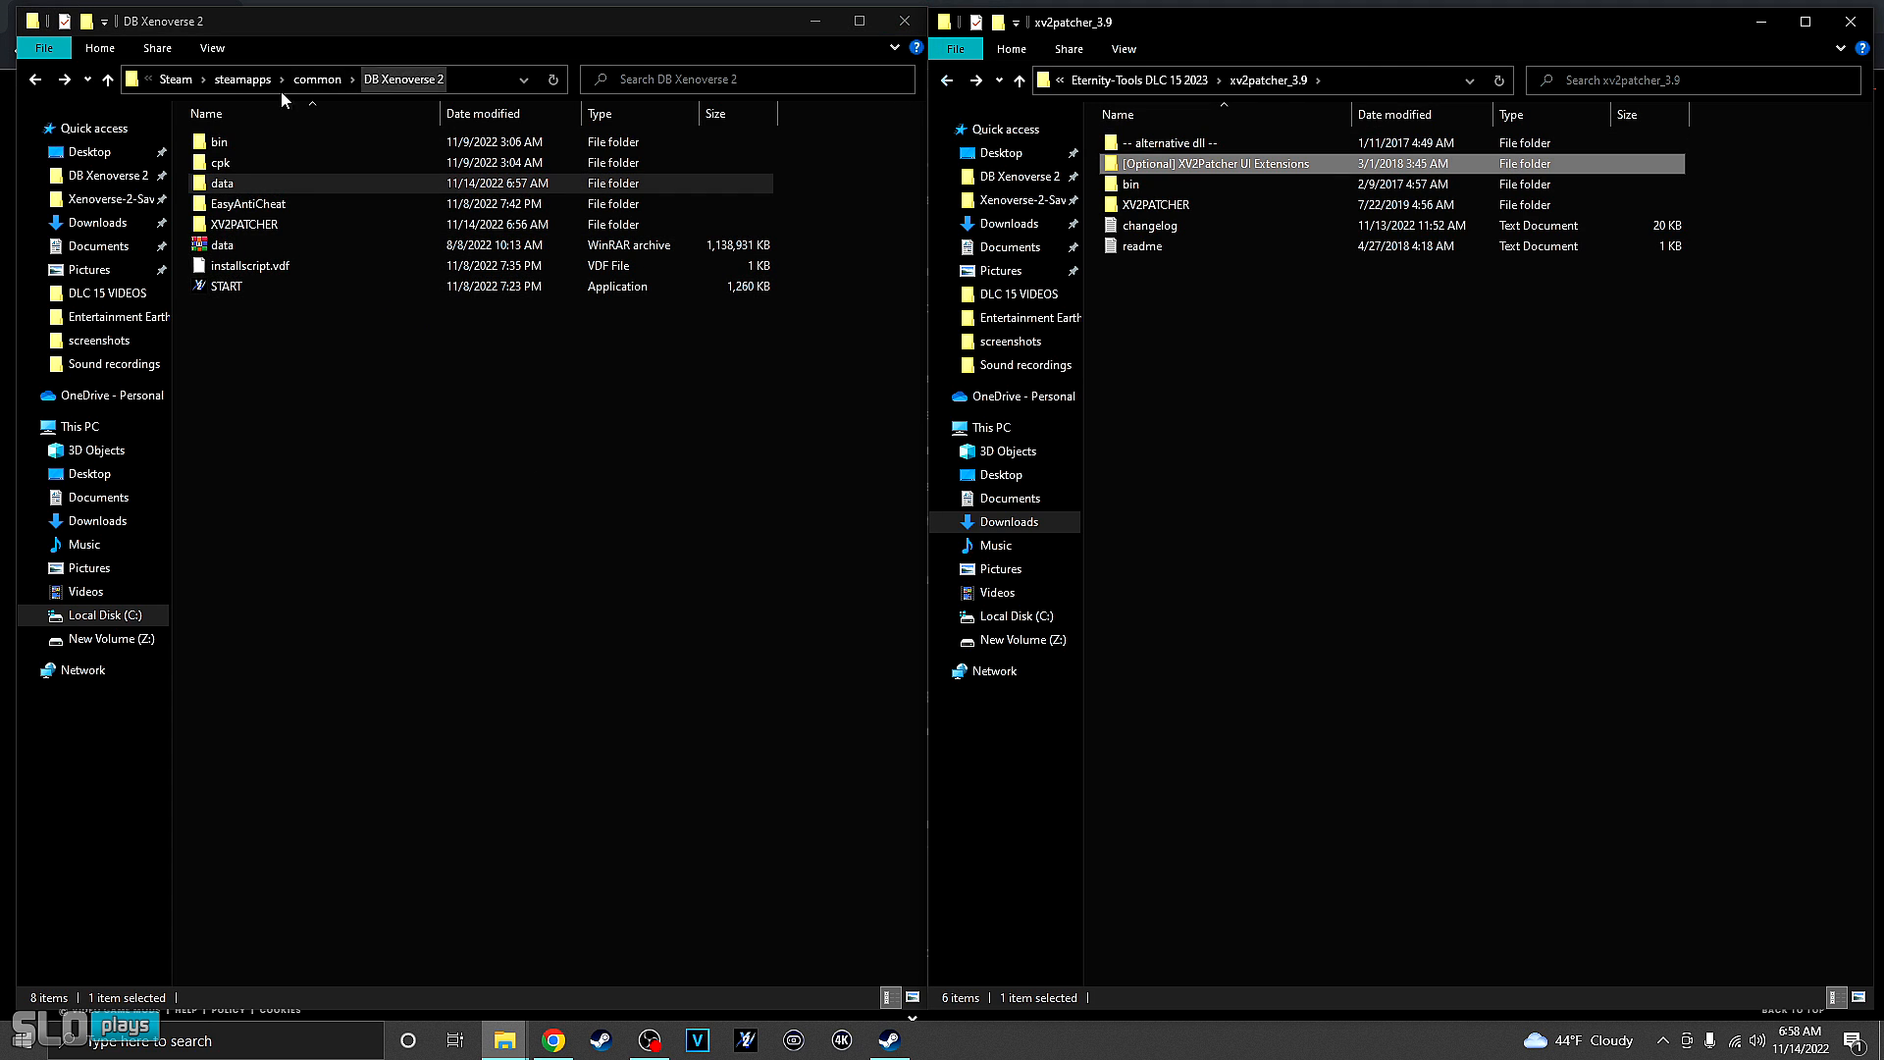
# - Inspect the game's data folder down through ui and iggy, and return to DB Xenoverse 2
pyautogui.doubleClick(233, 182)
pyautogui.doubleClick(262, 147)
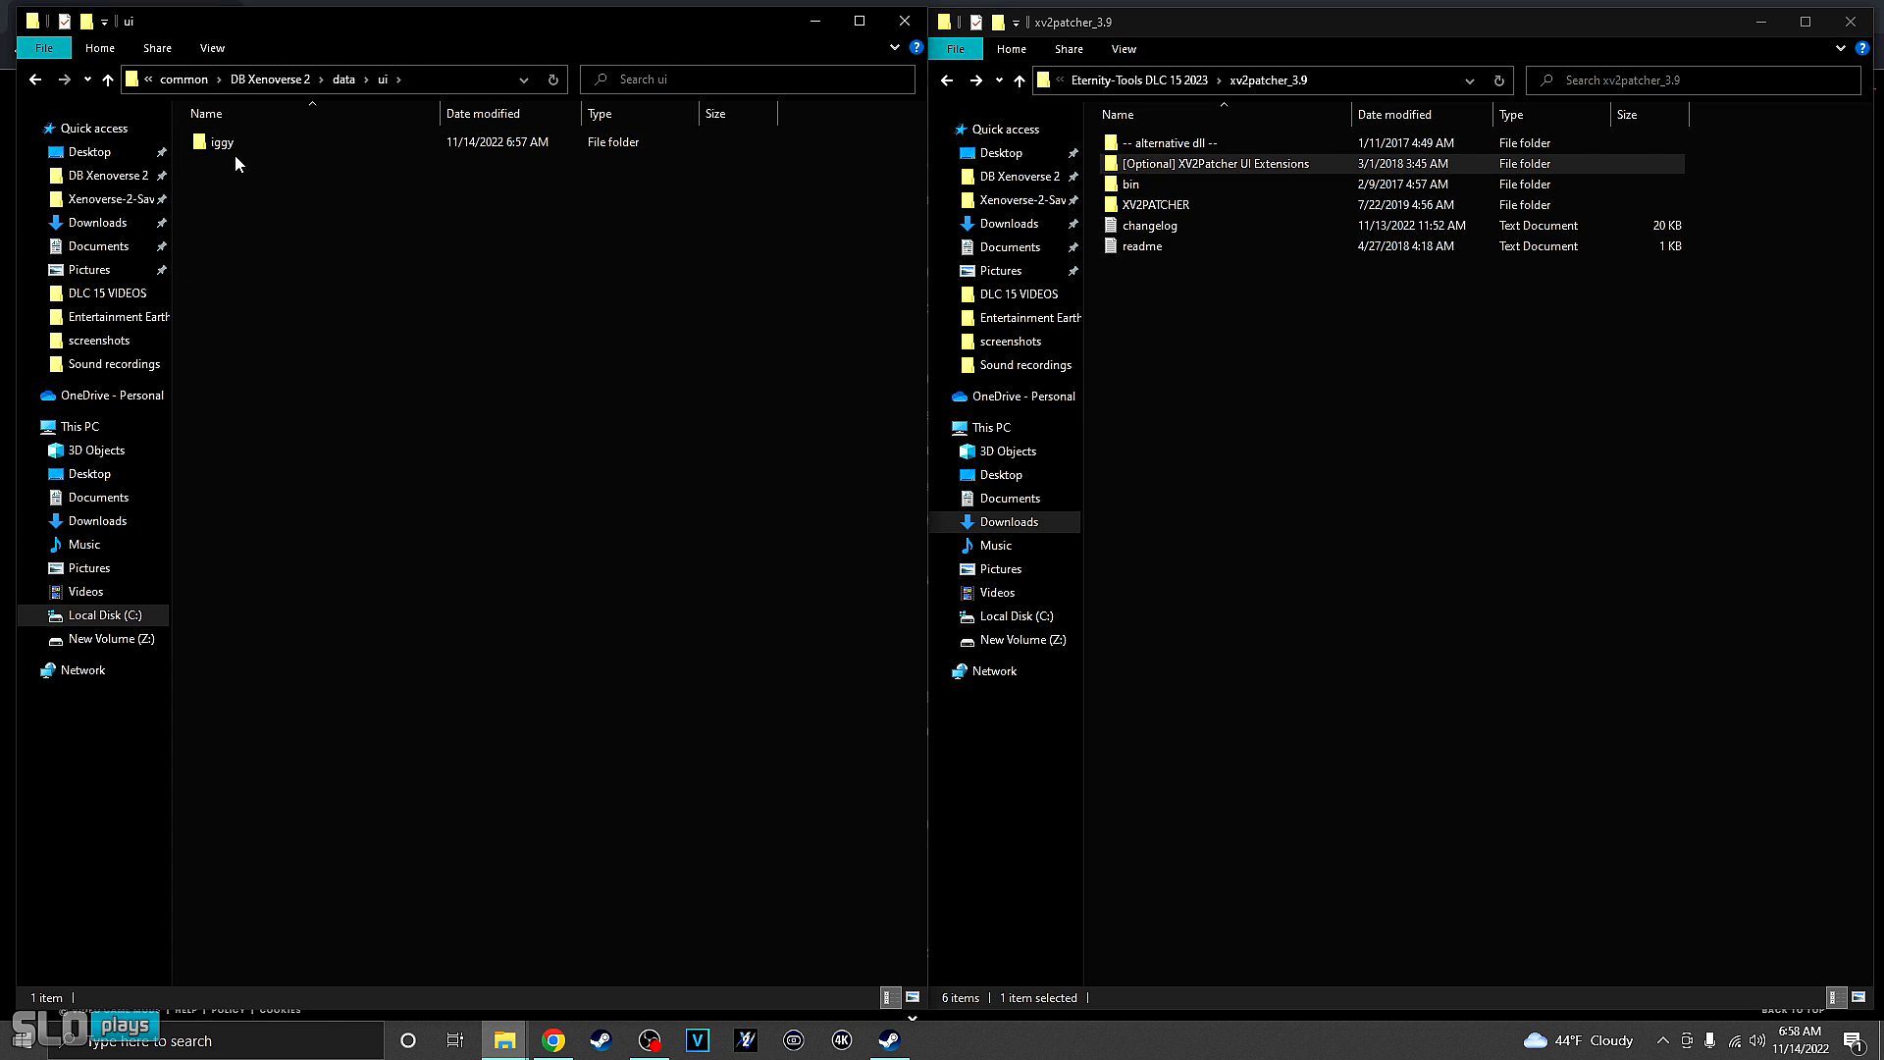
pyautogui.doubleClick(237, 139)
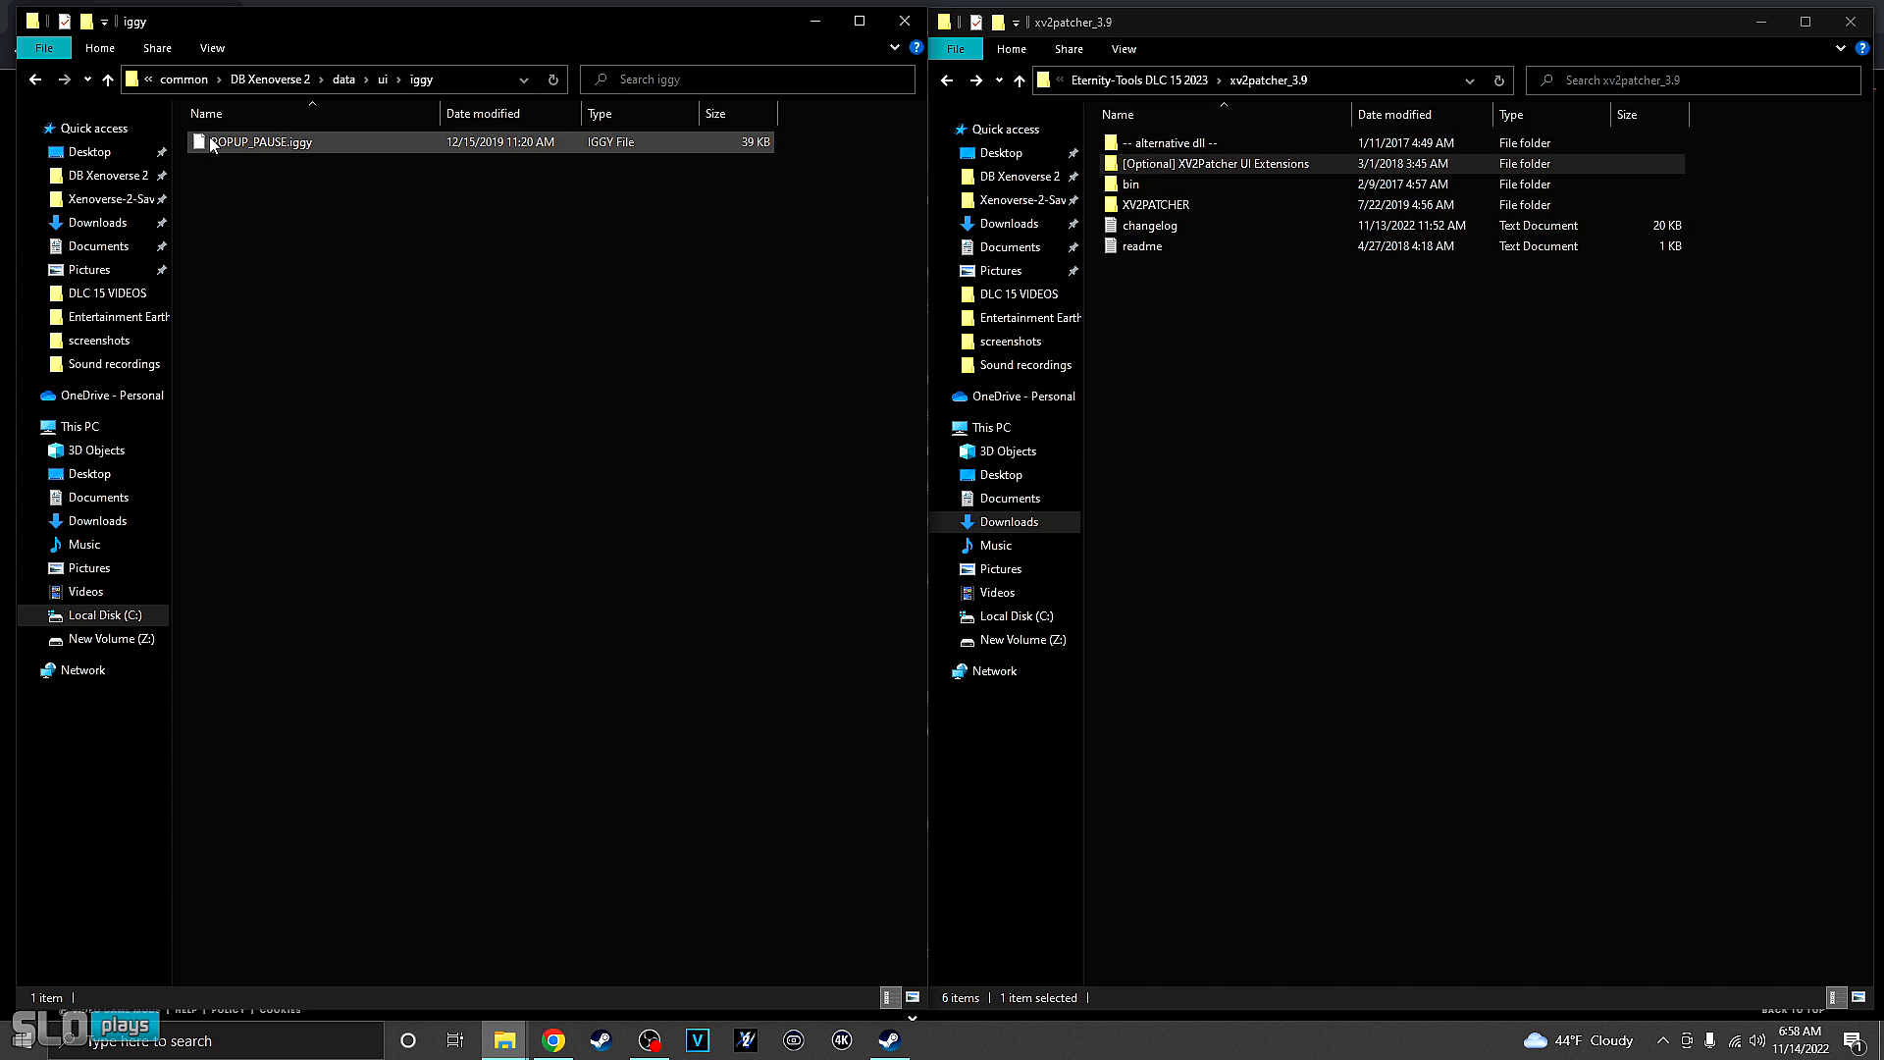
pyautogui.click(35, 79)
pyautogui.click(34, 78)
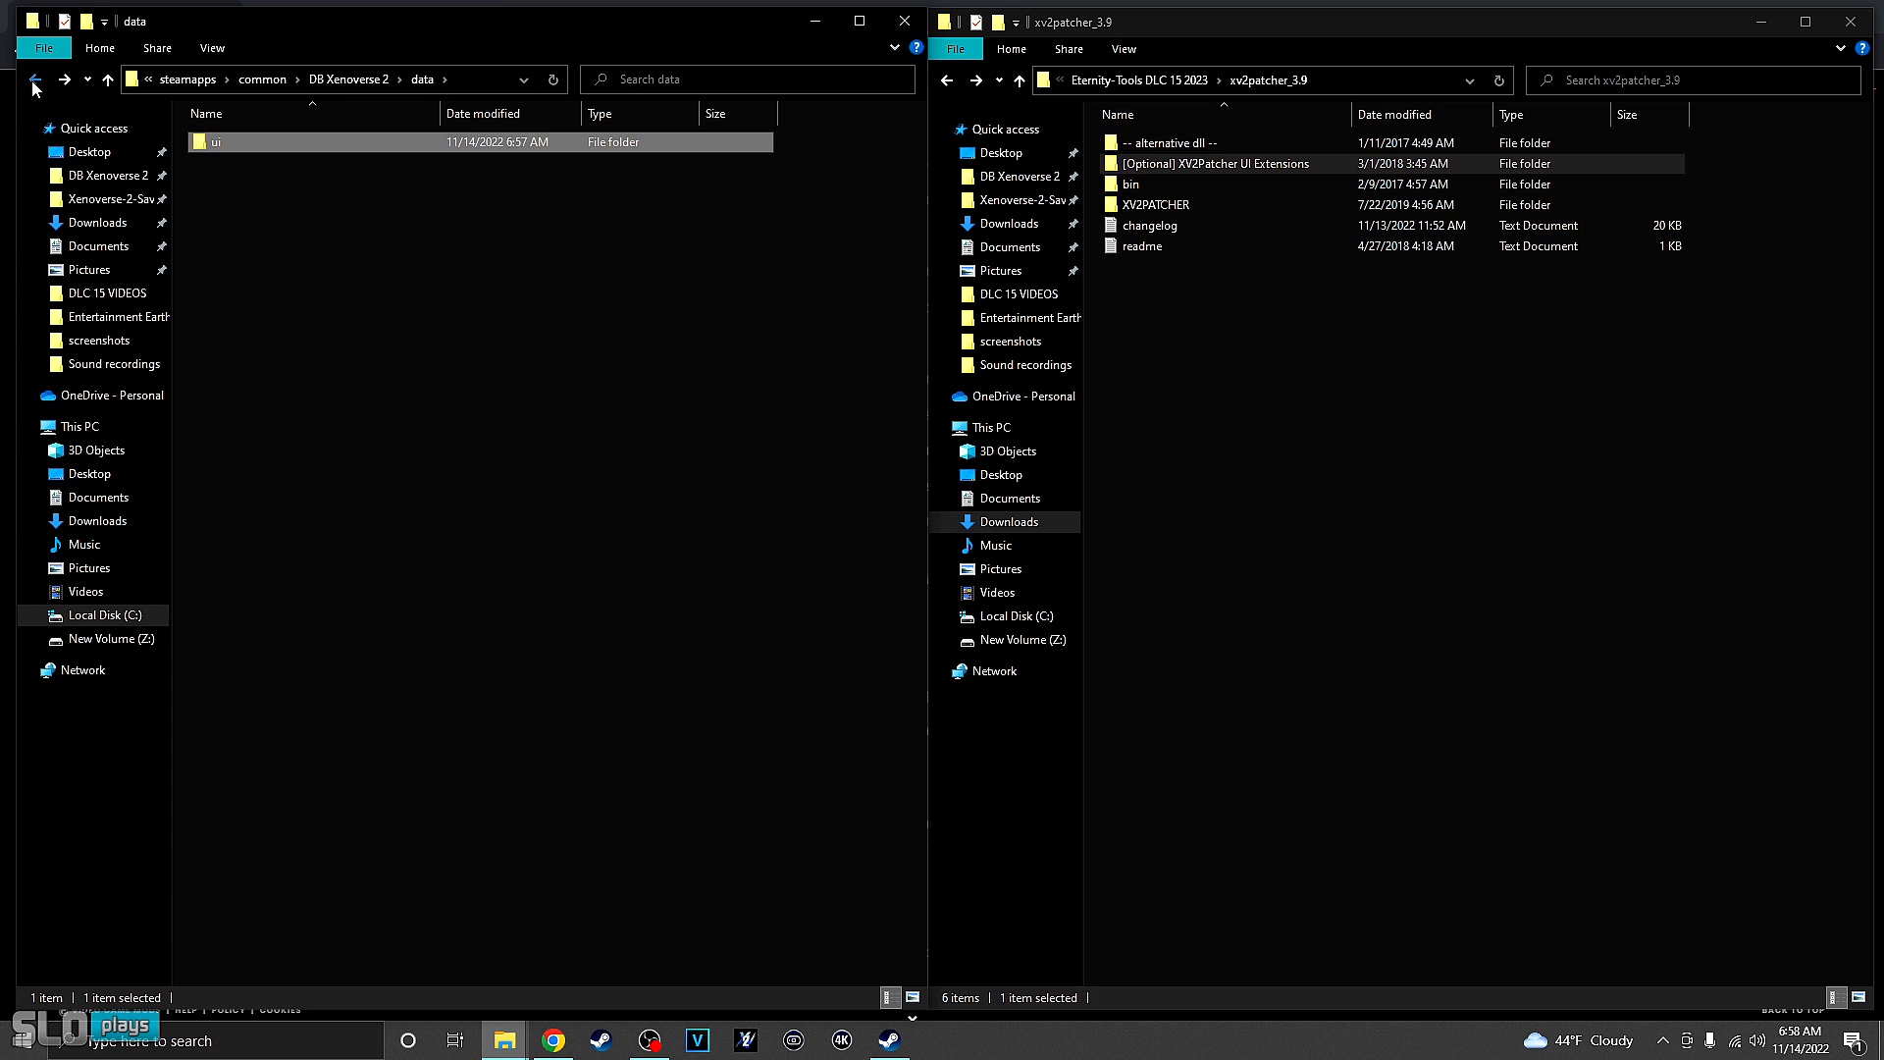
pyautogui.click(35, 79)
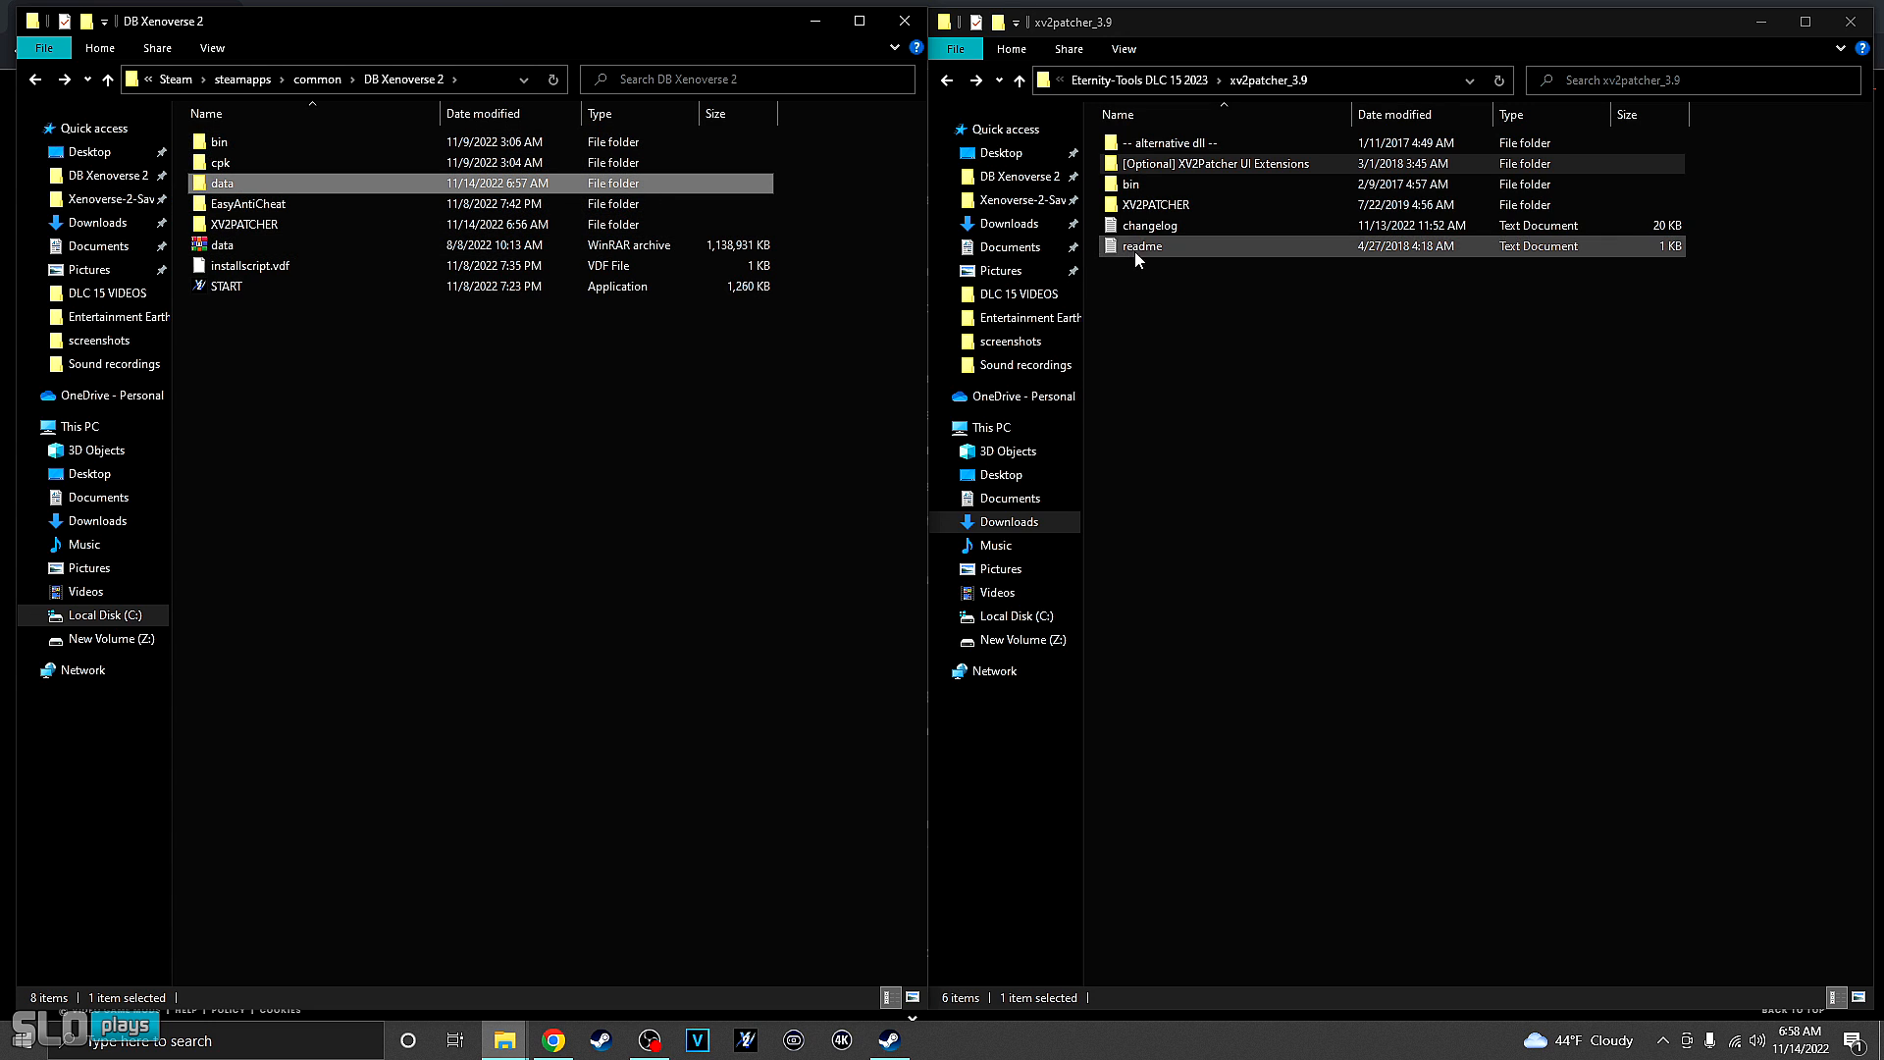
# - Open the patcher's alternative dll folder and the game's bin folder to compare dinput8.dll with xinput1_3.dll
pyautogui.click(1162, 168)
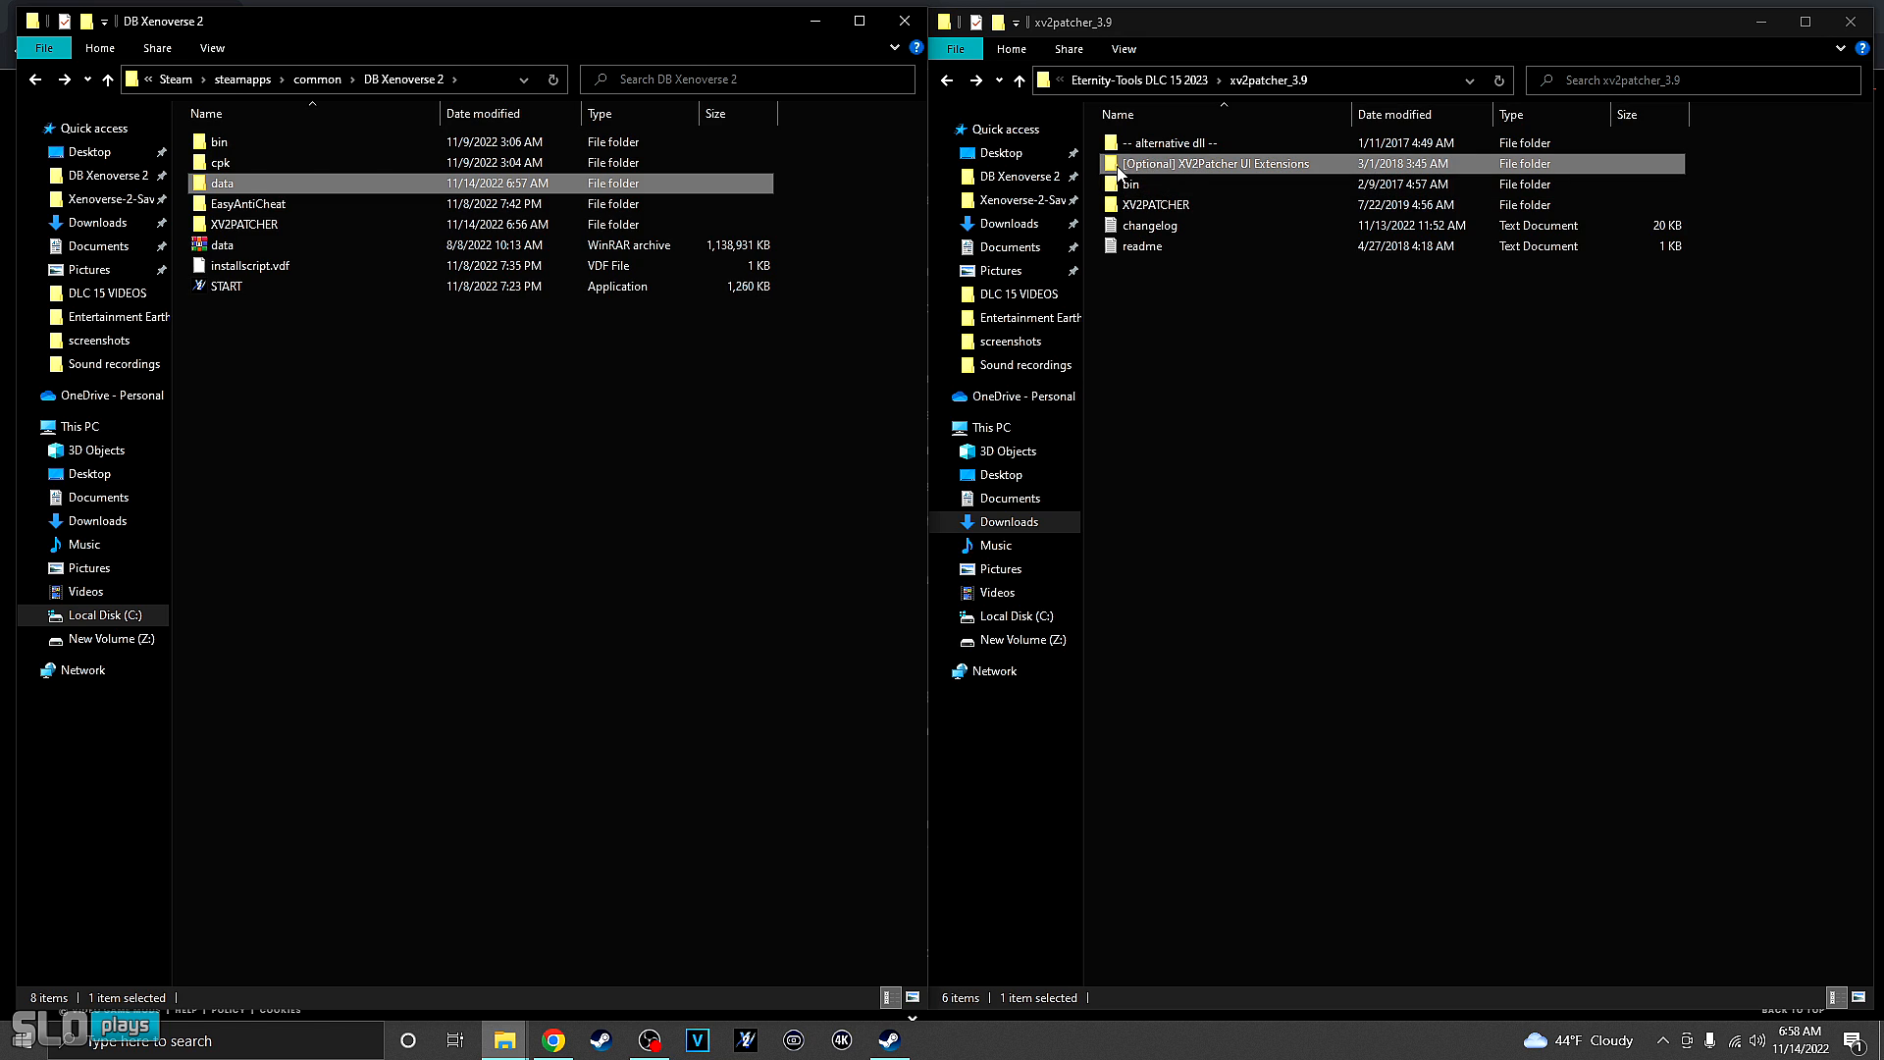
pyautogui.doubleClick(1168, 144)
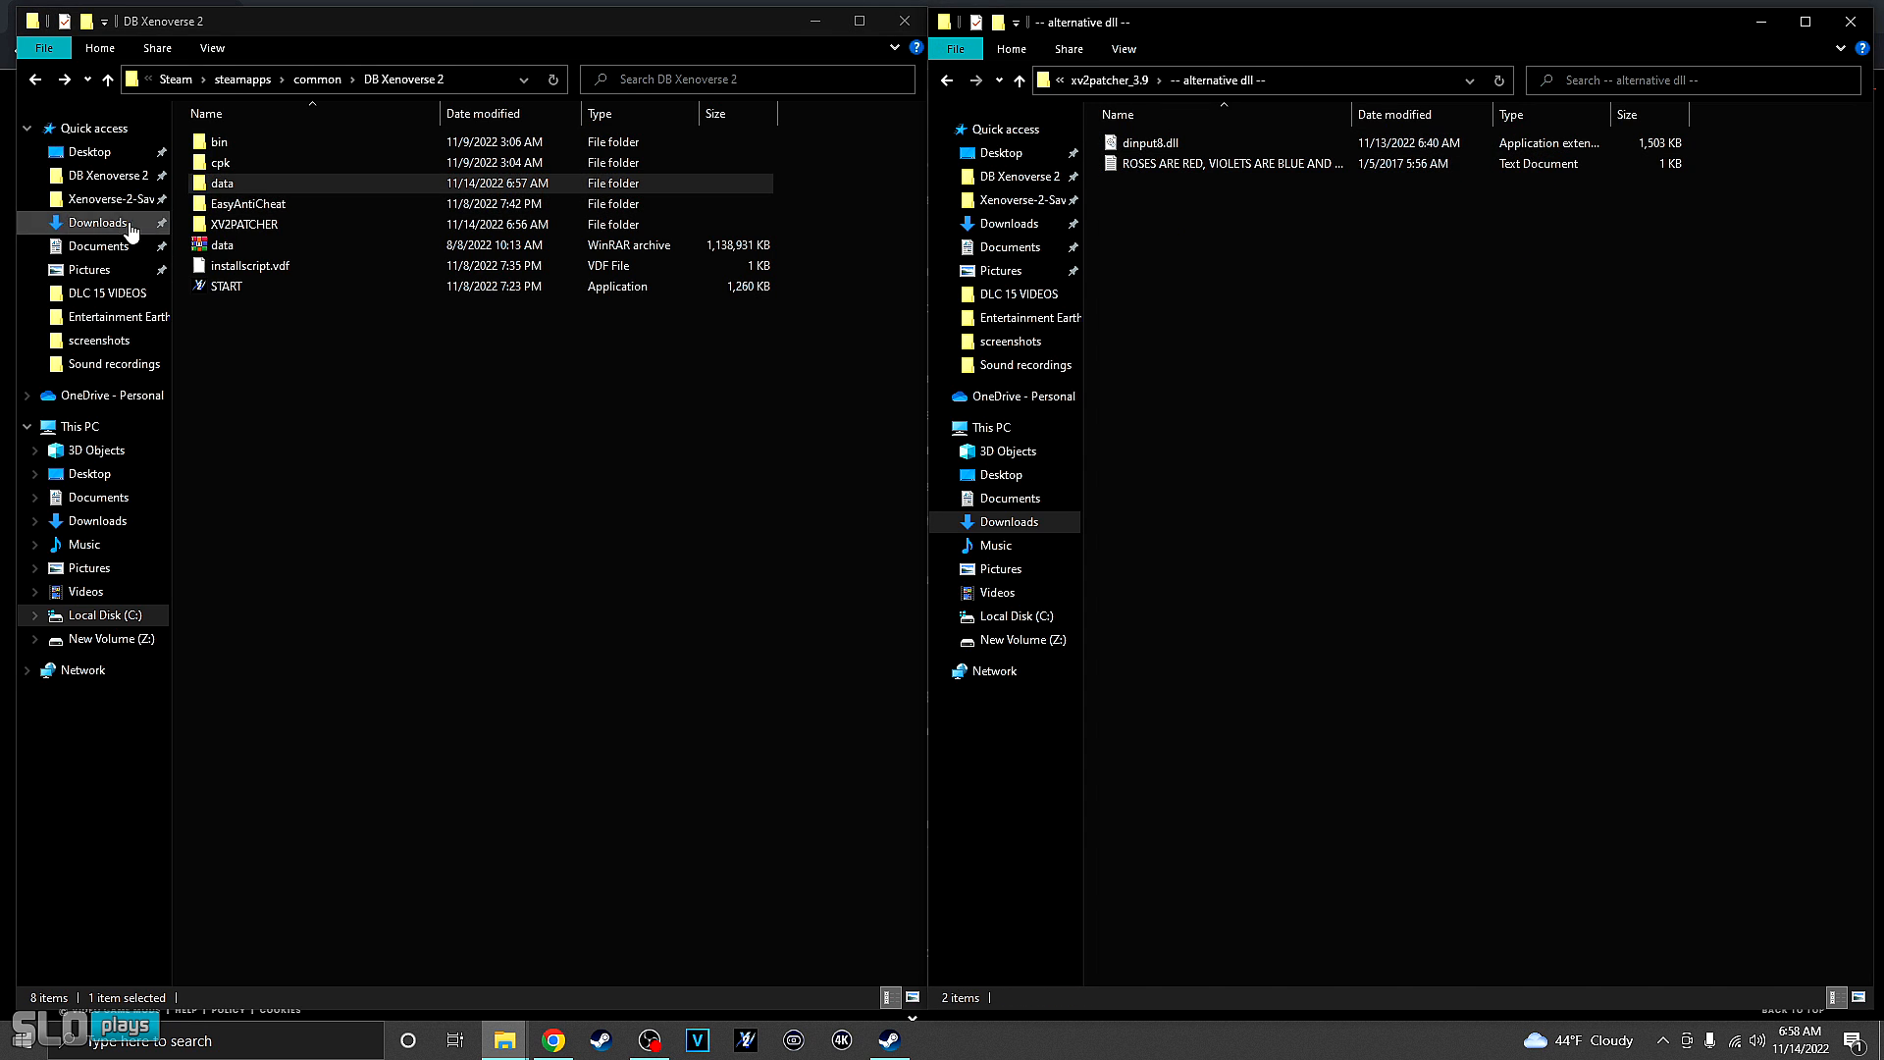
pyautogui.click(216, 144)
pyautogui.doubleClick(216, 147)
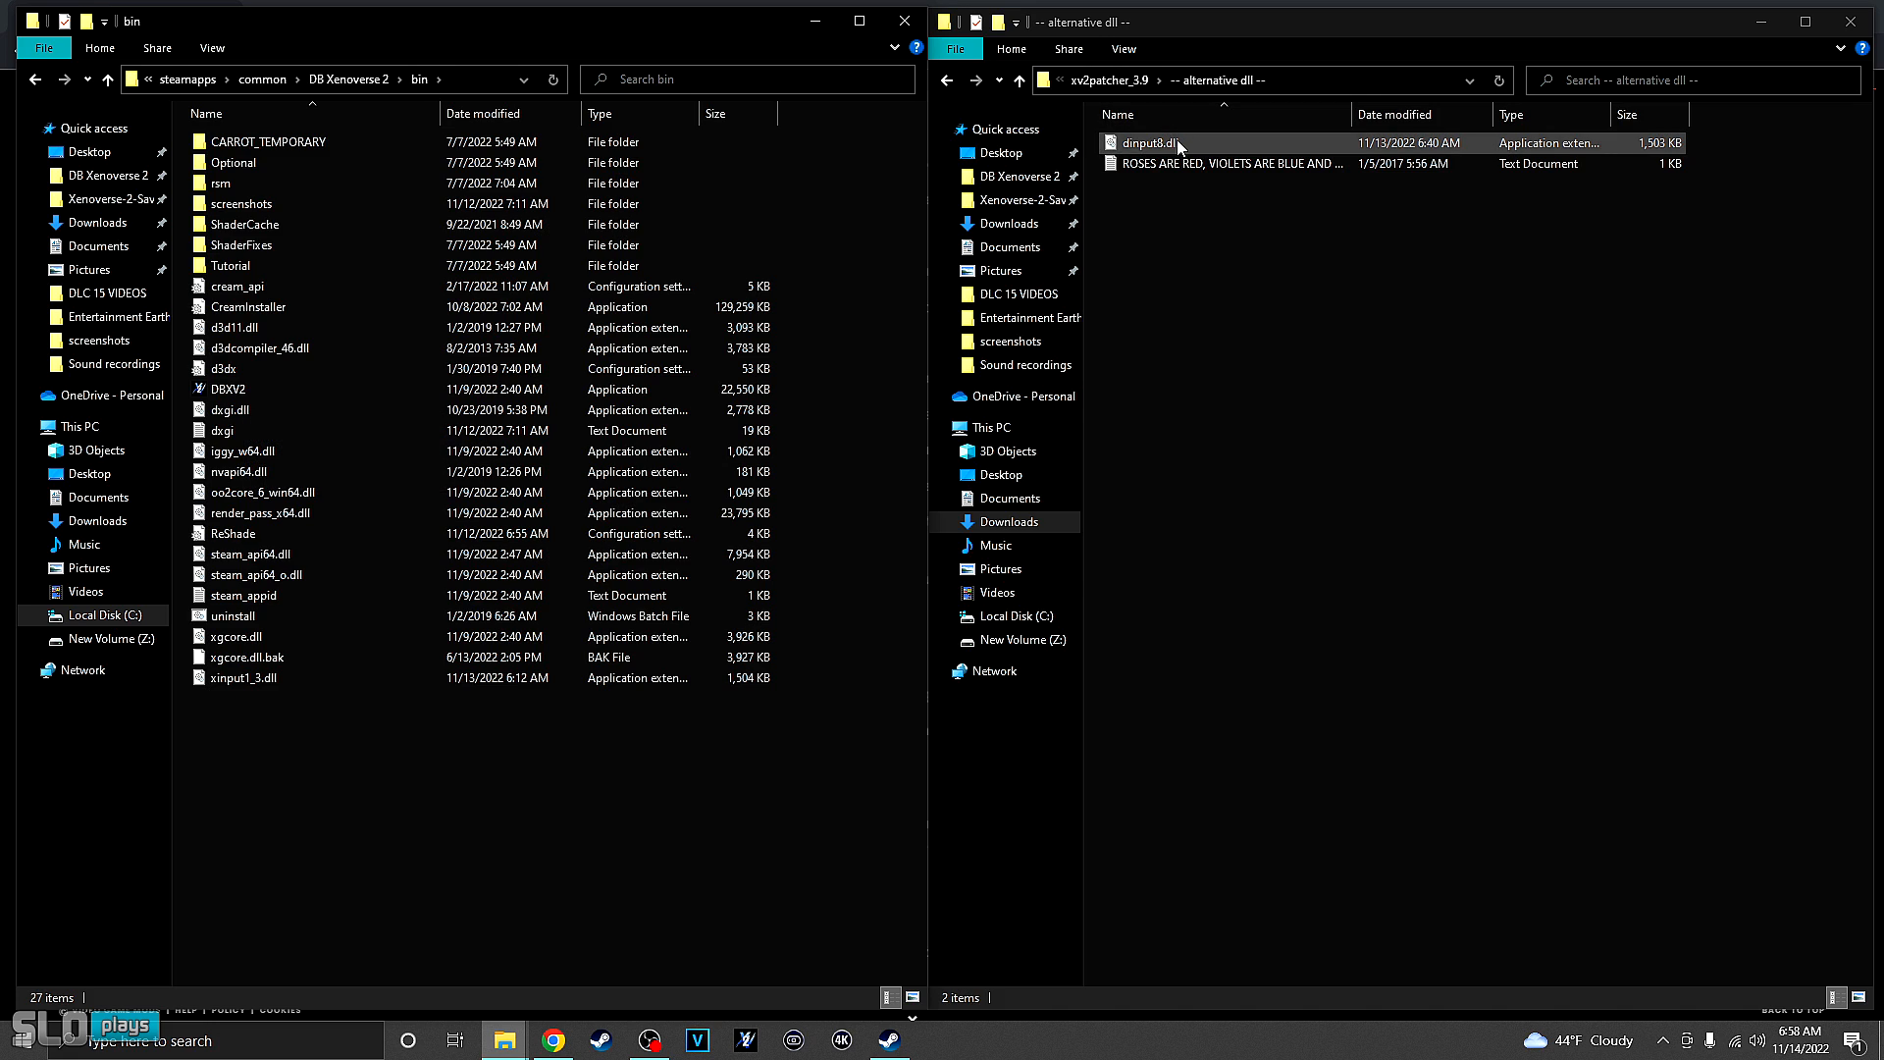
pyautogui.rightClick(247, 677)
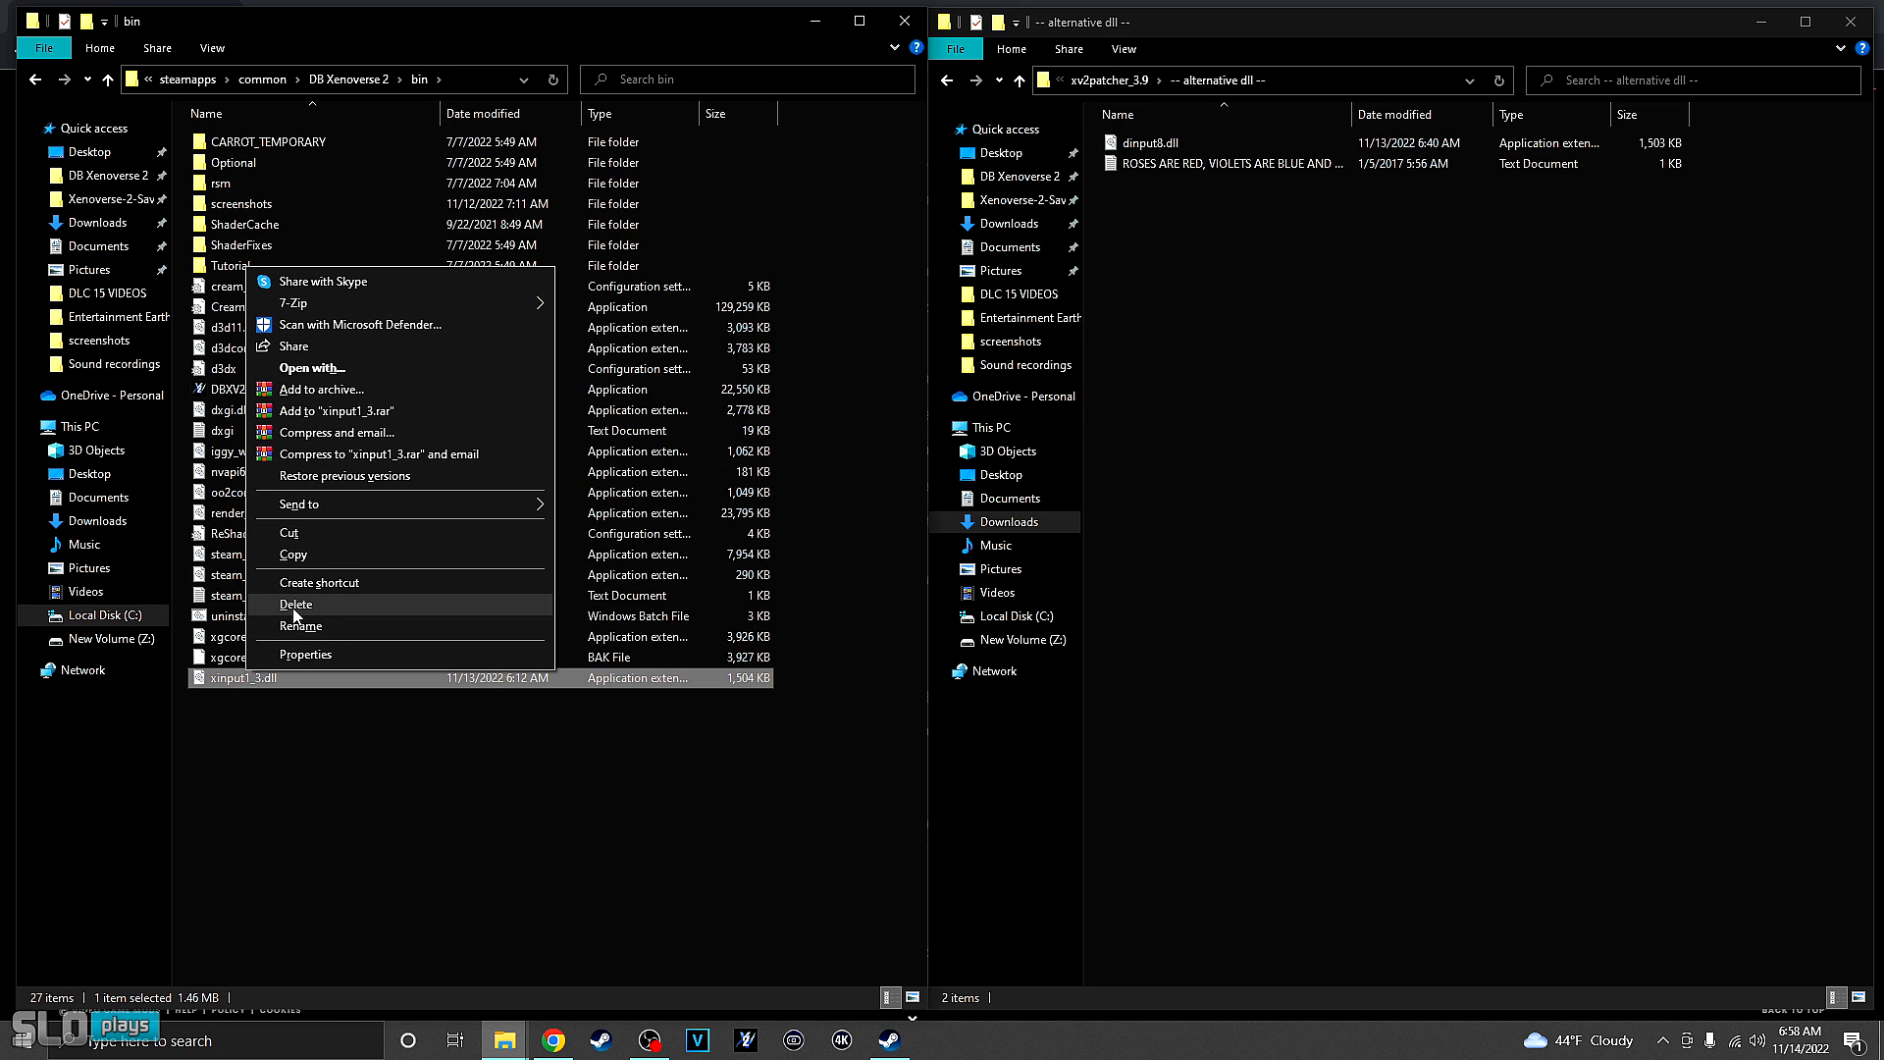
pyautogui.click(340, 758)
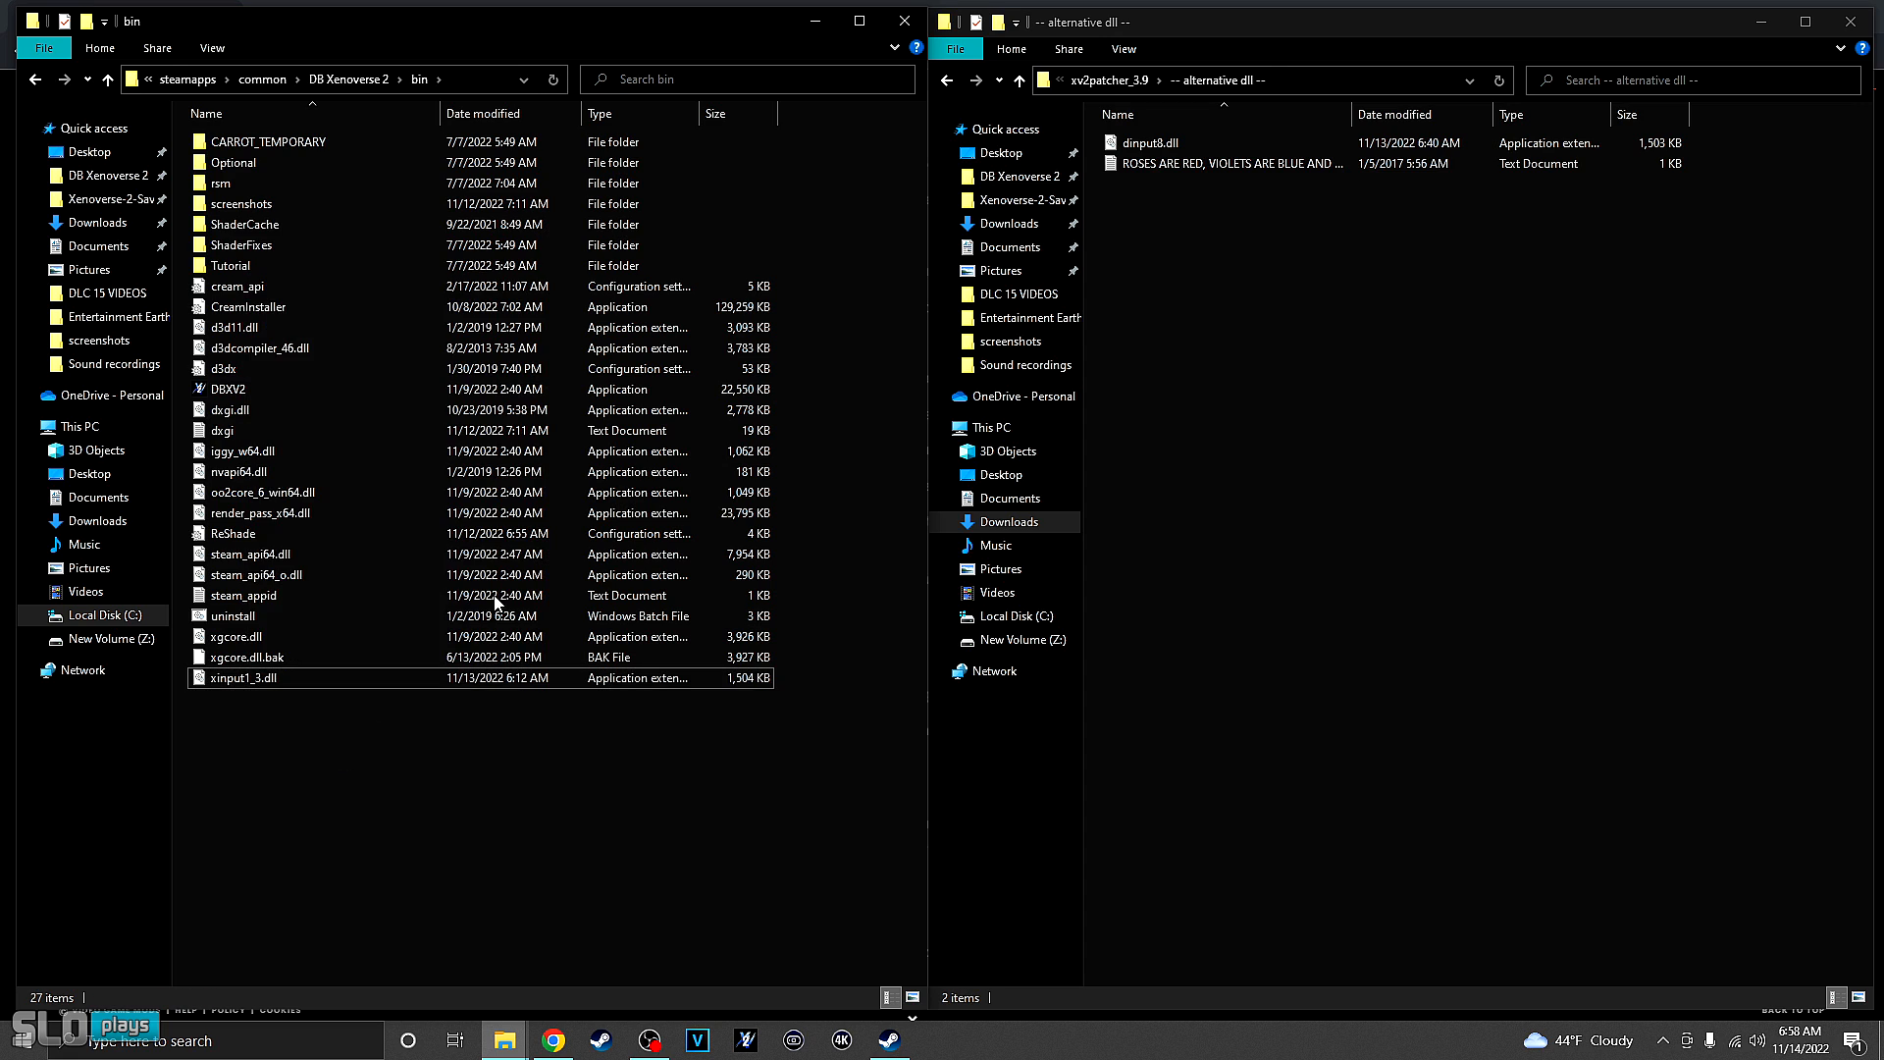
pyautogui.rightClick(1175, 145)
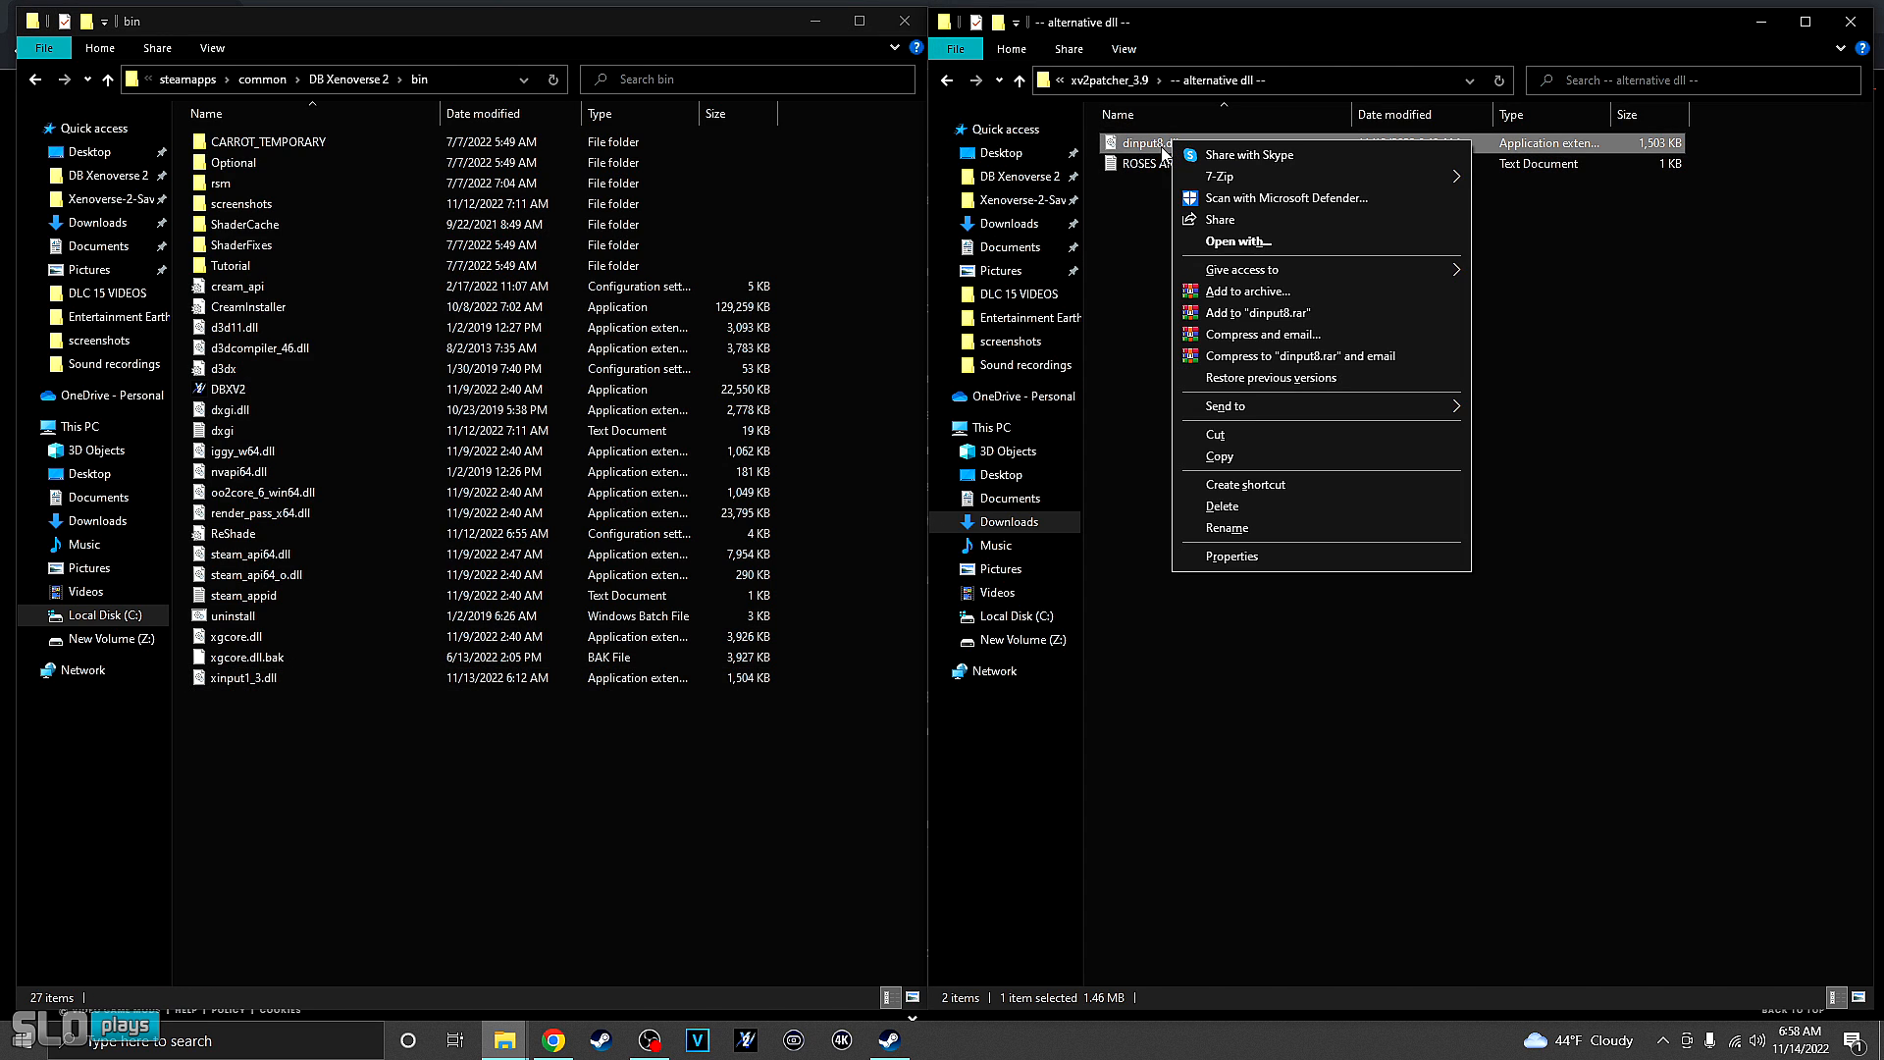
pyautogui.press('m')
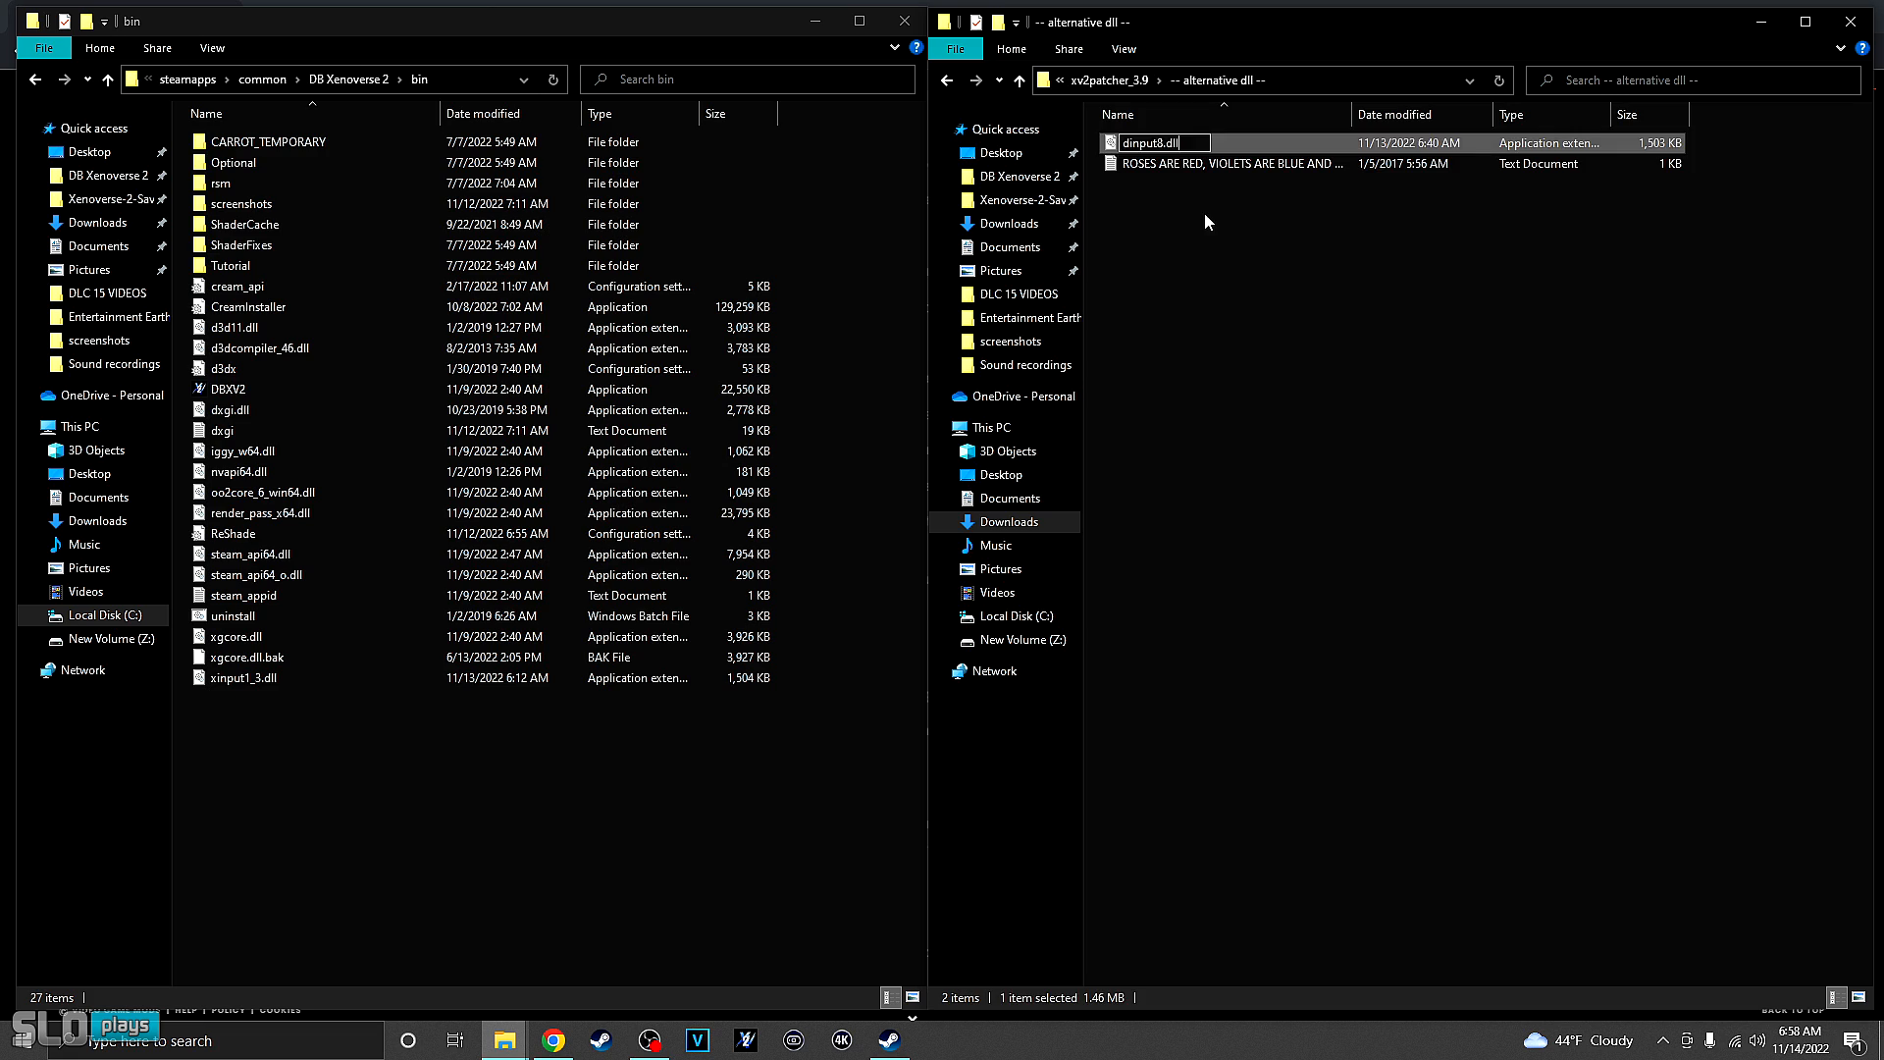
pyautogui.press('Escape')
pyautogui.rightClick(1163, 145)
pyautogui.click(1207, 463)
pyautogui.click(381, 762)
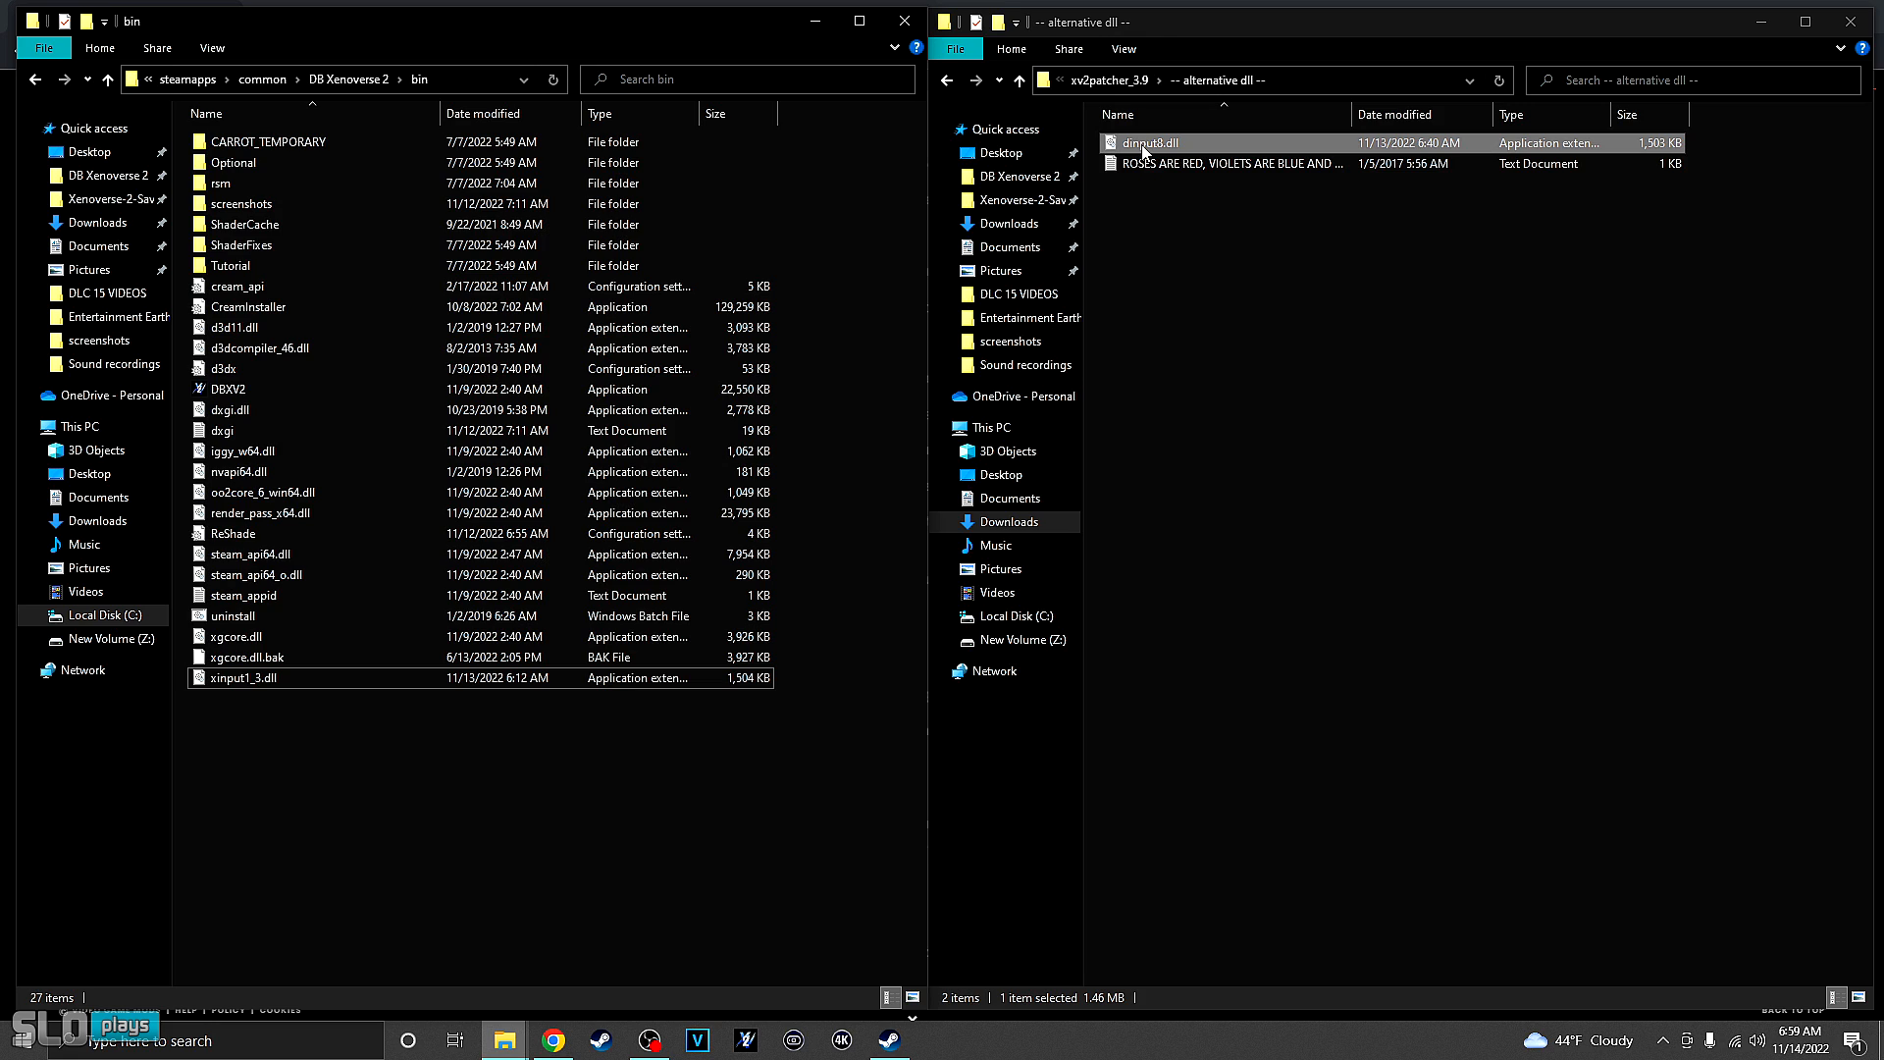
pyautogui.click(289, 677)
pyautogui.click(332, 724)
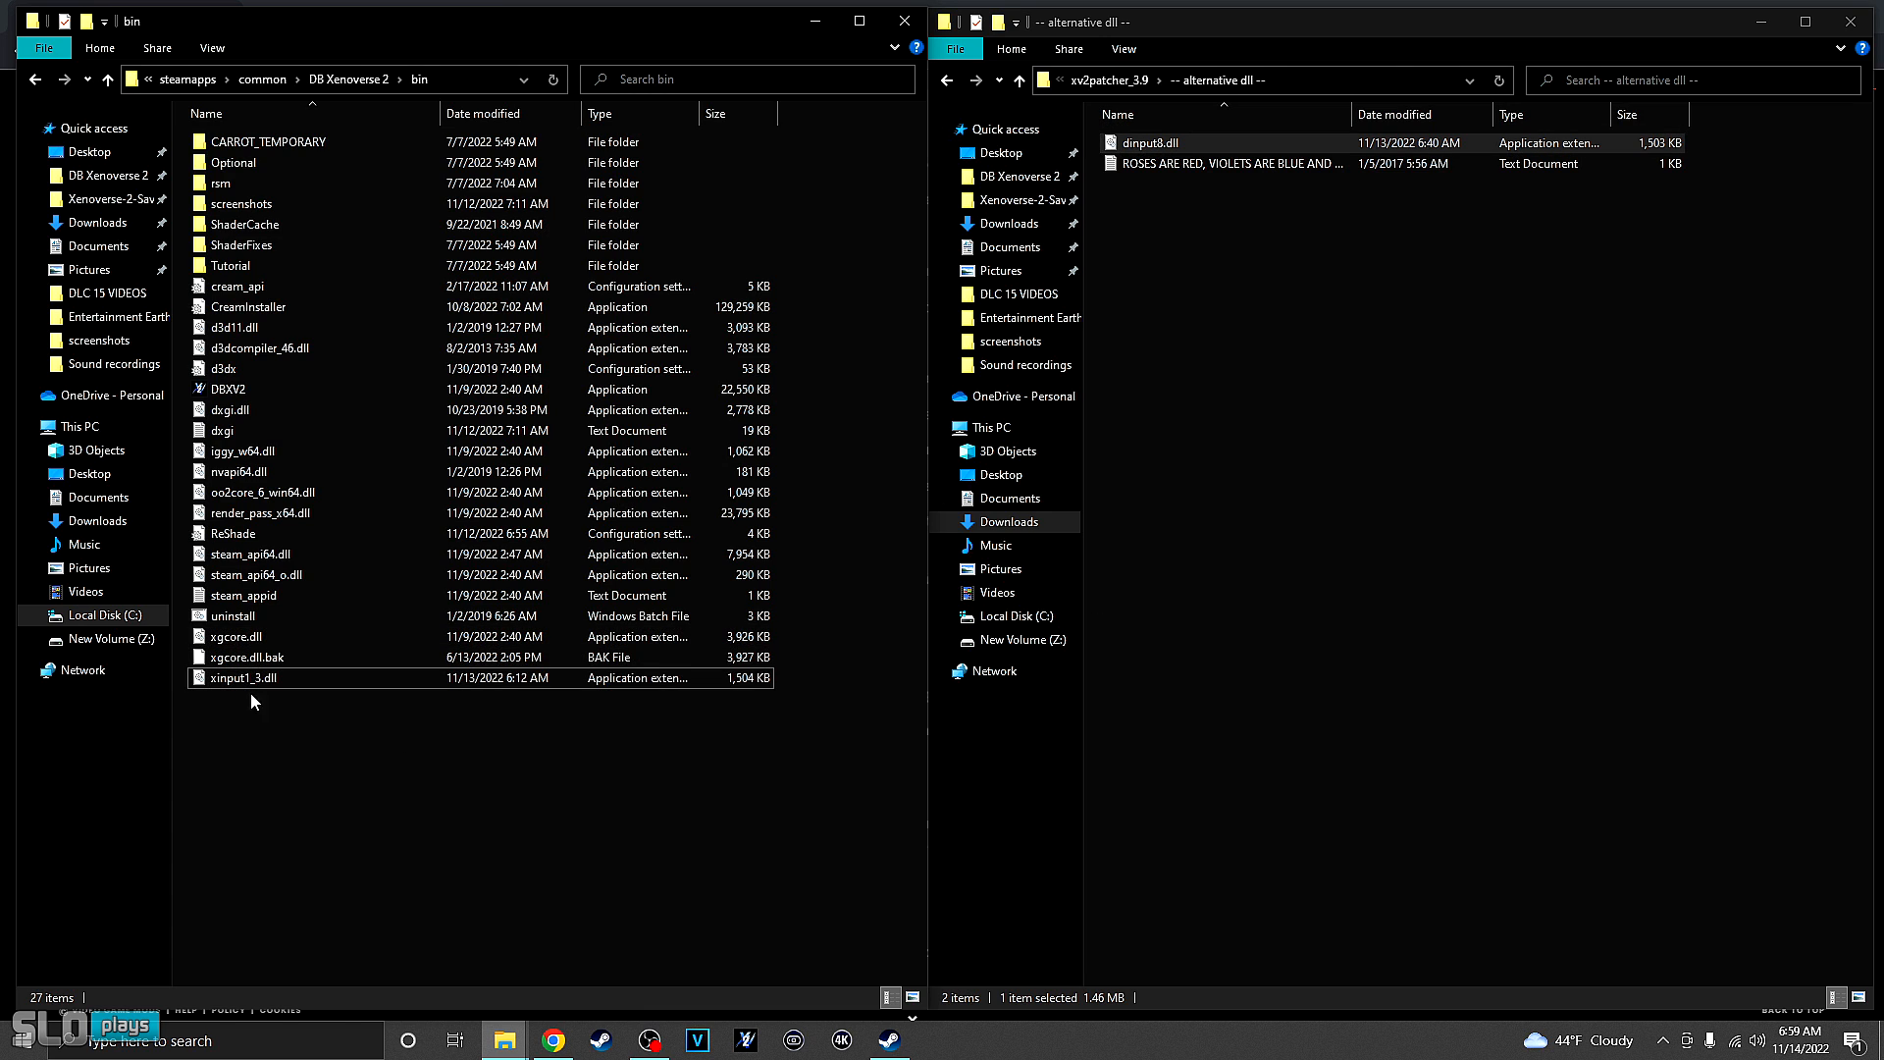
# - Return to the DB Xenoverse 2 and Eternity-Tools DLC 15 2023 folders, and launch xv2ins from the XV2INS folder
pyautogui.click(948, 76)
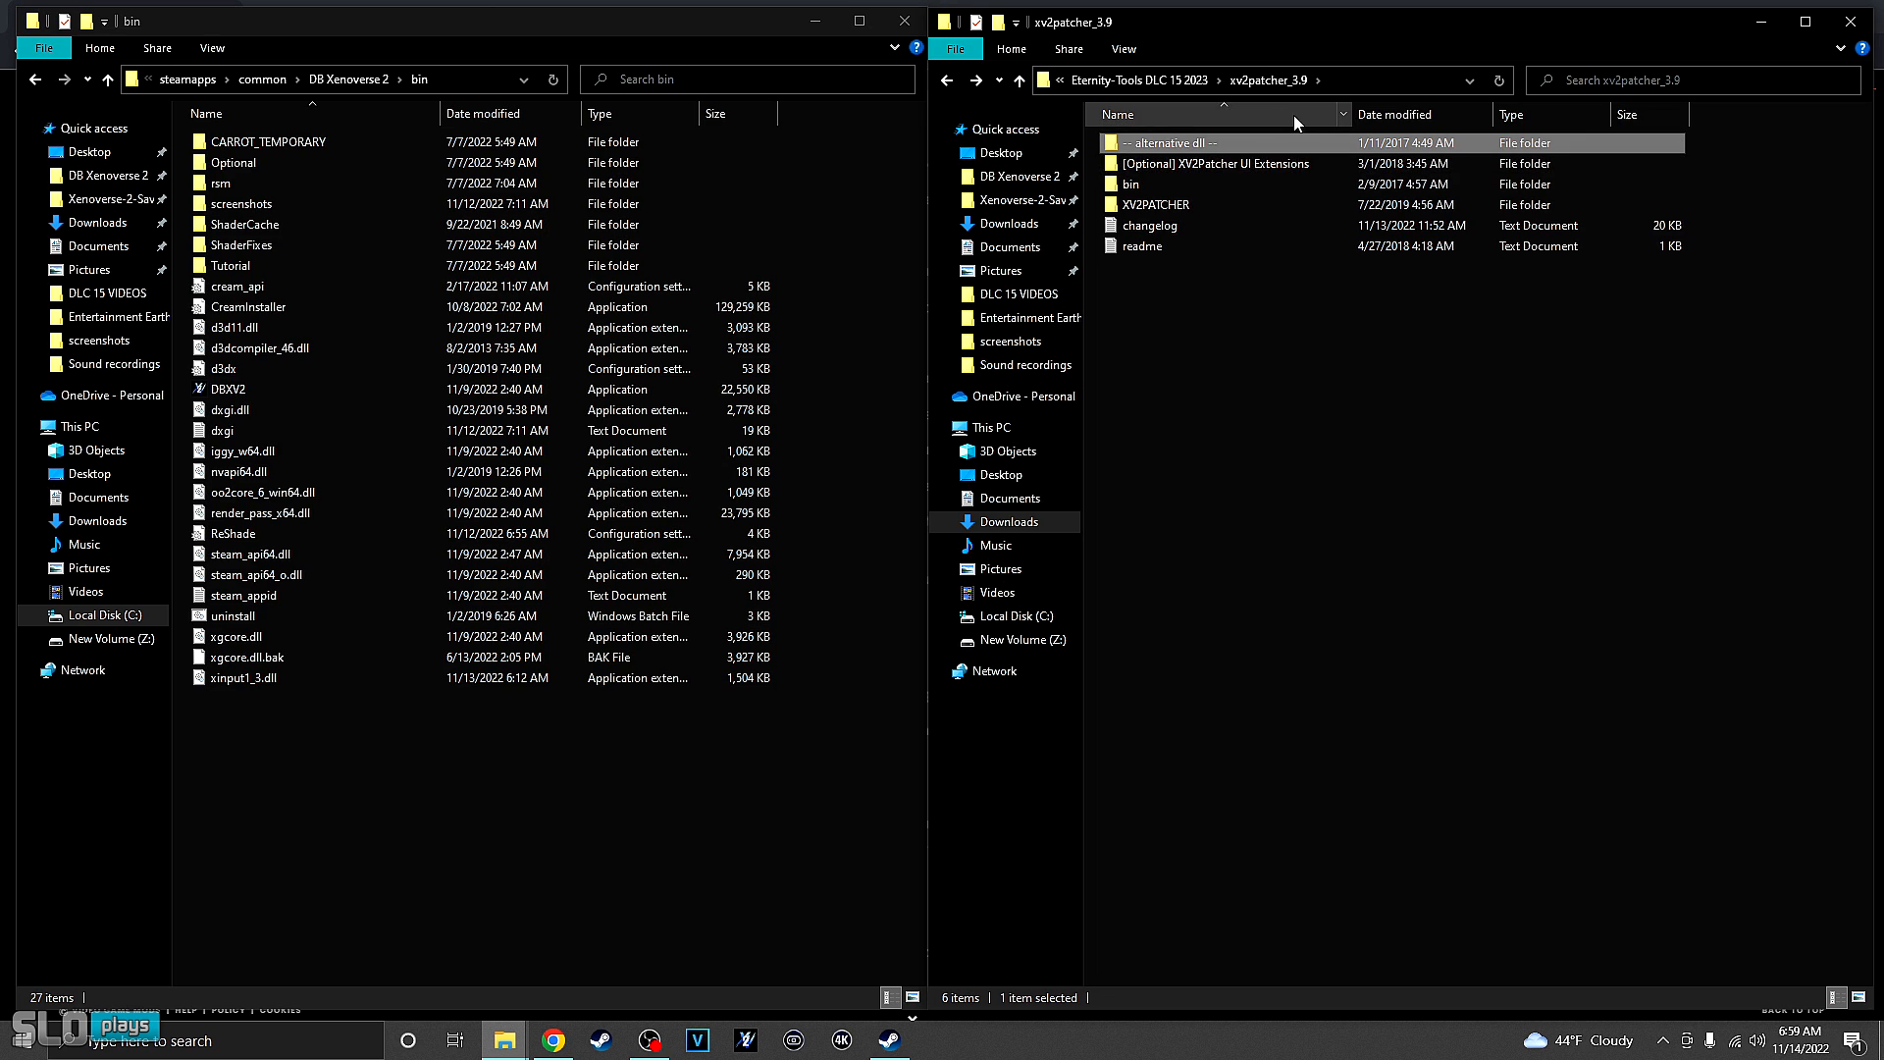
pyautogui.click(34, 79)
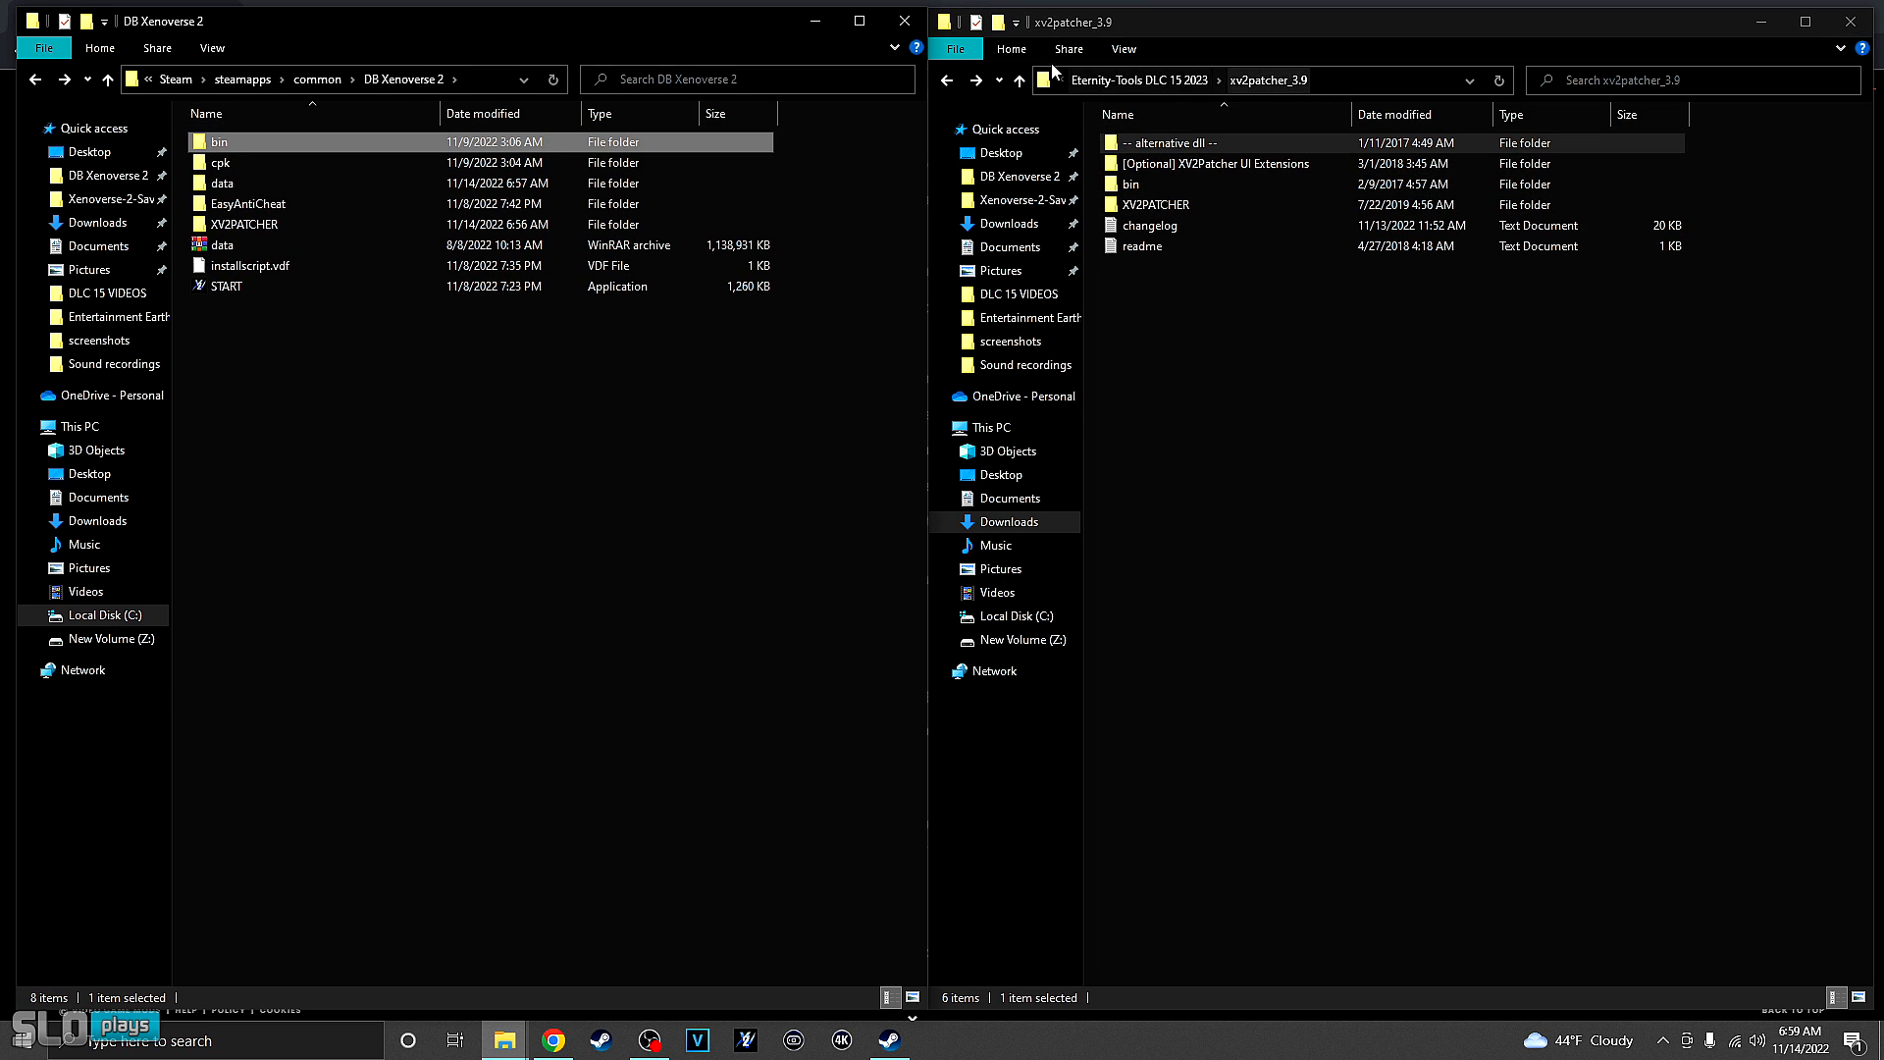
pyautogui.click(948, 80)
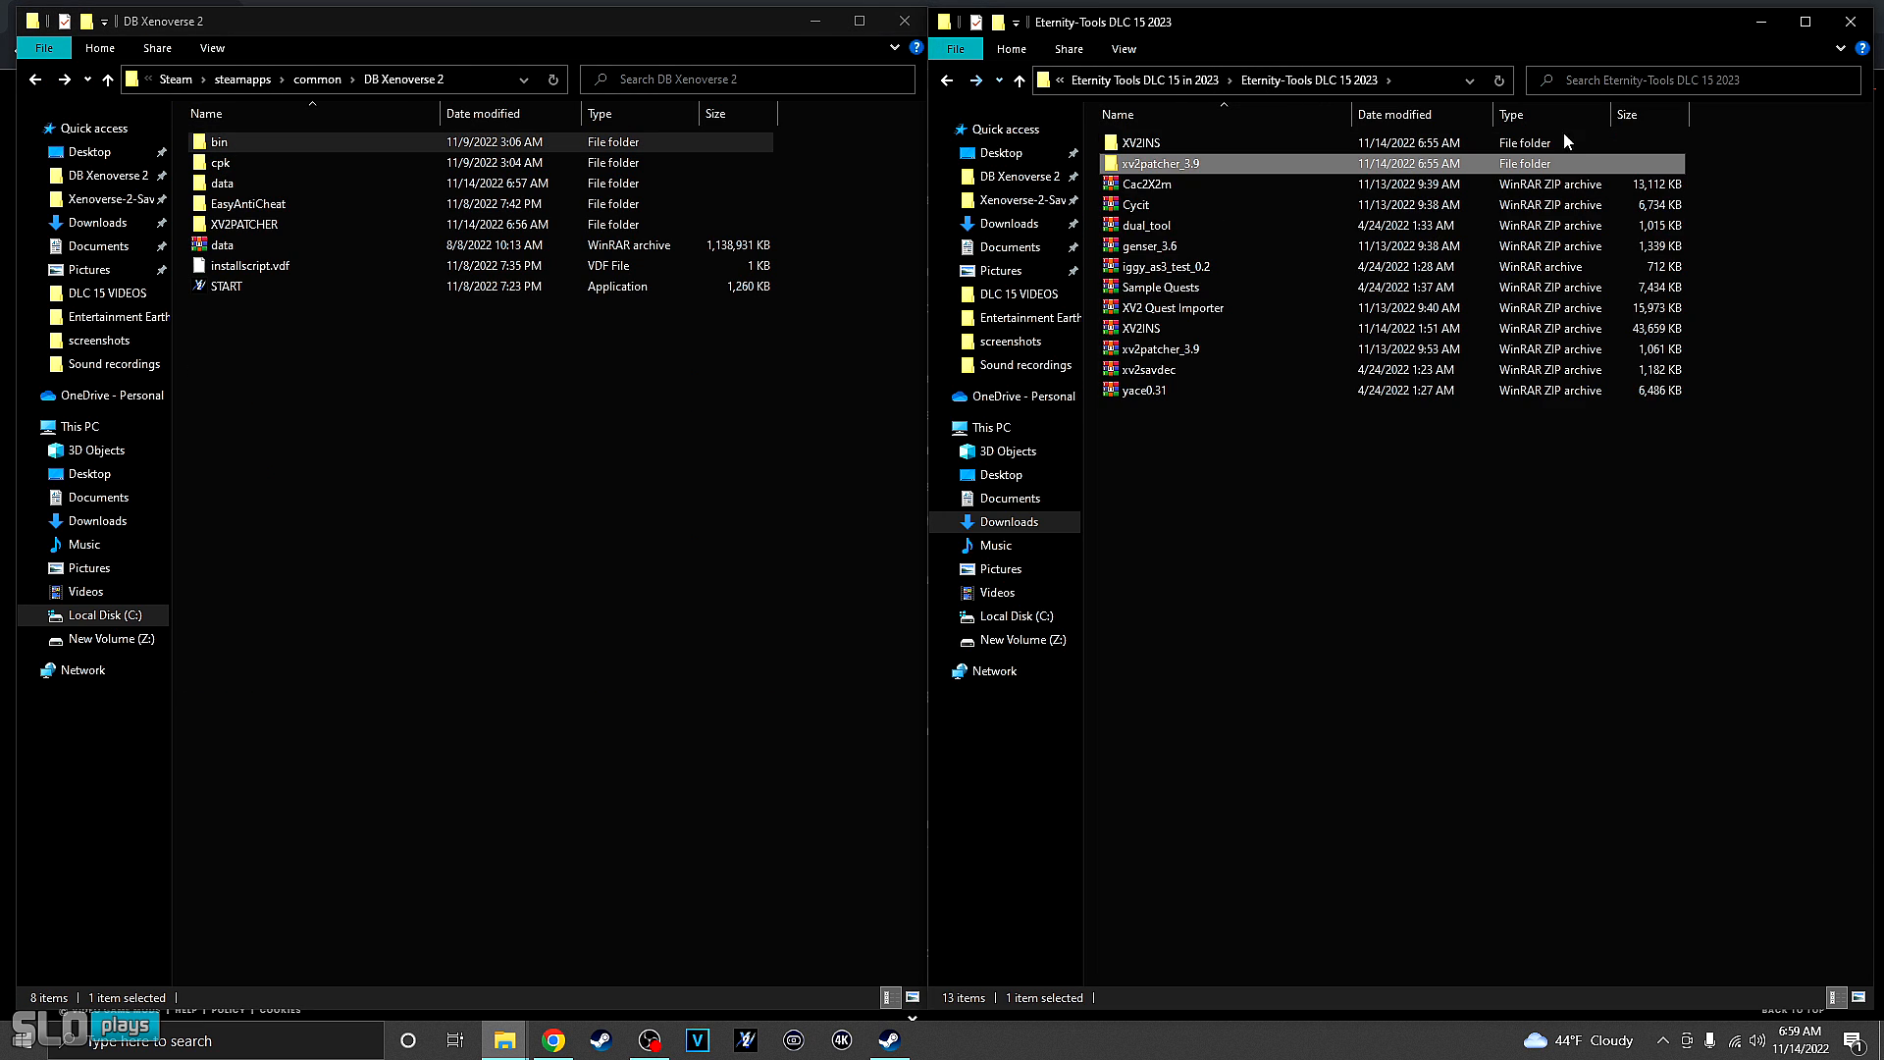
pyautogui.doubleClick(1223, 143)
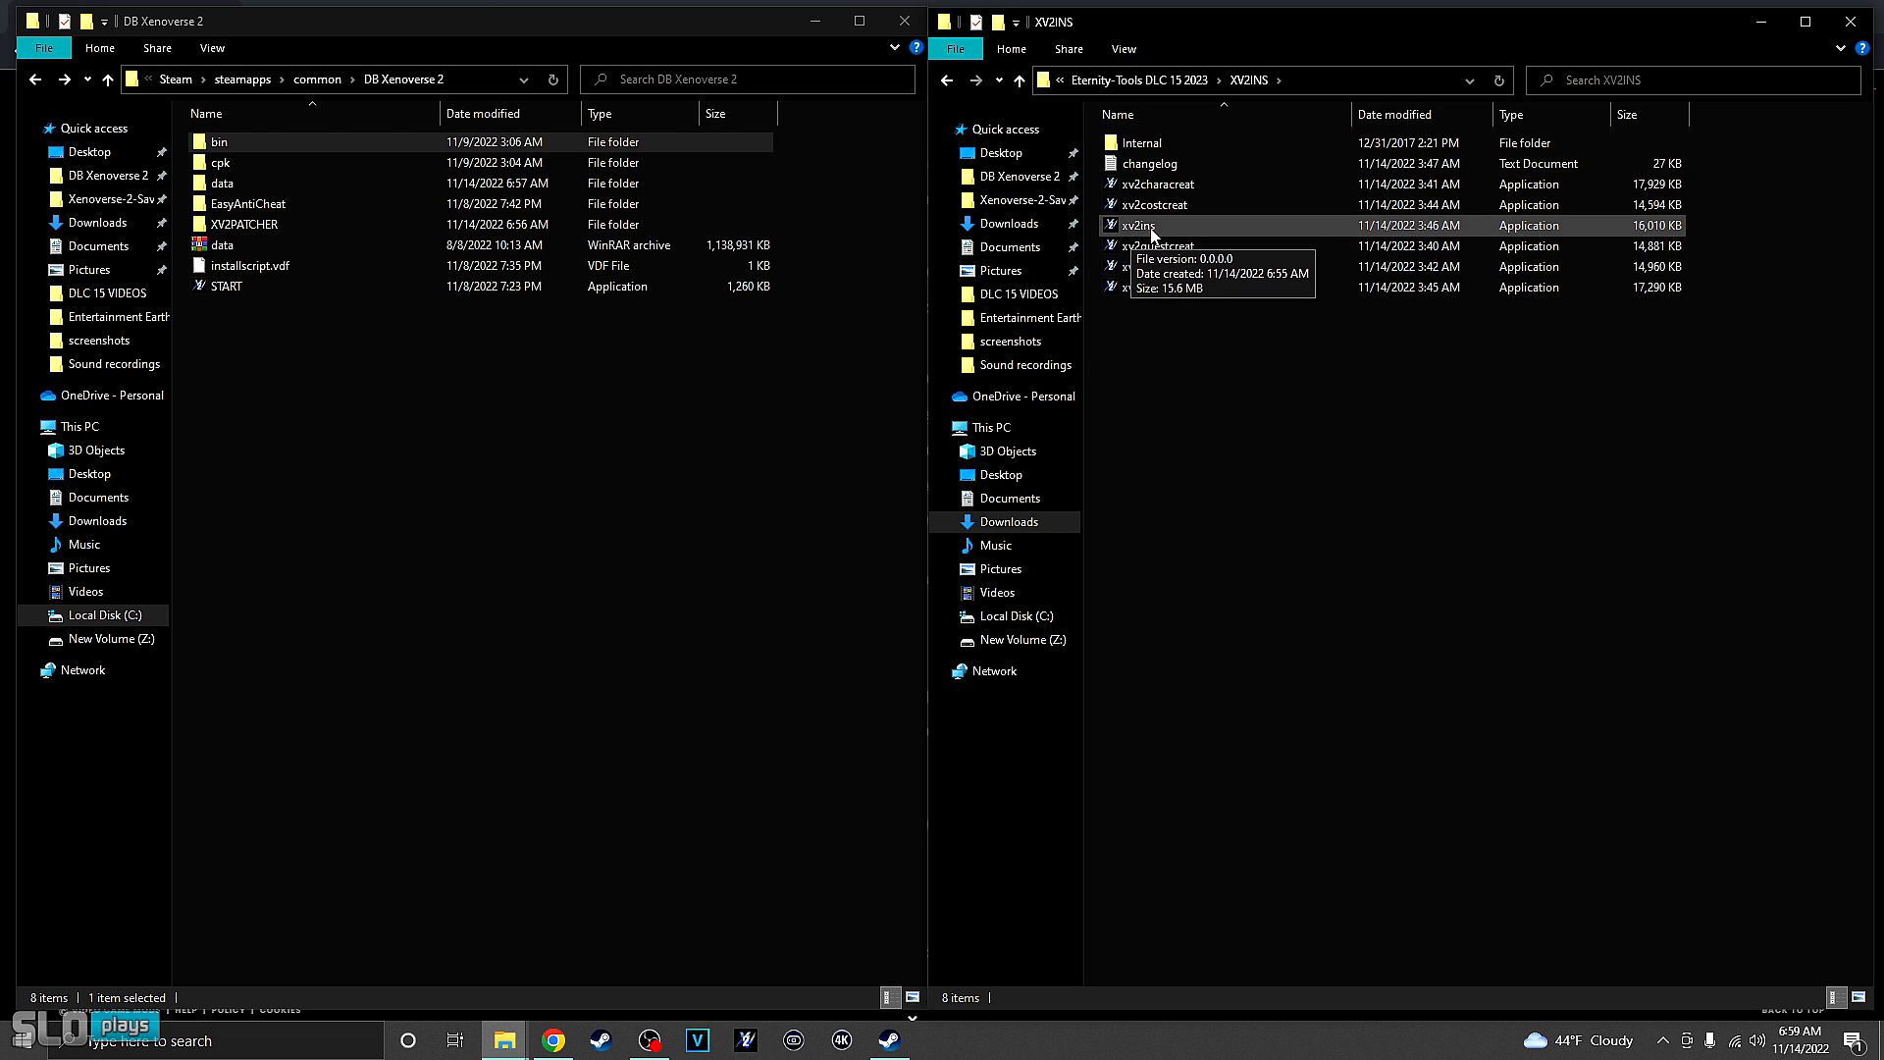
pyautogui.click(1153, 231)
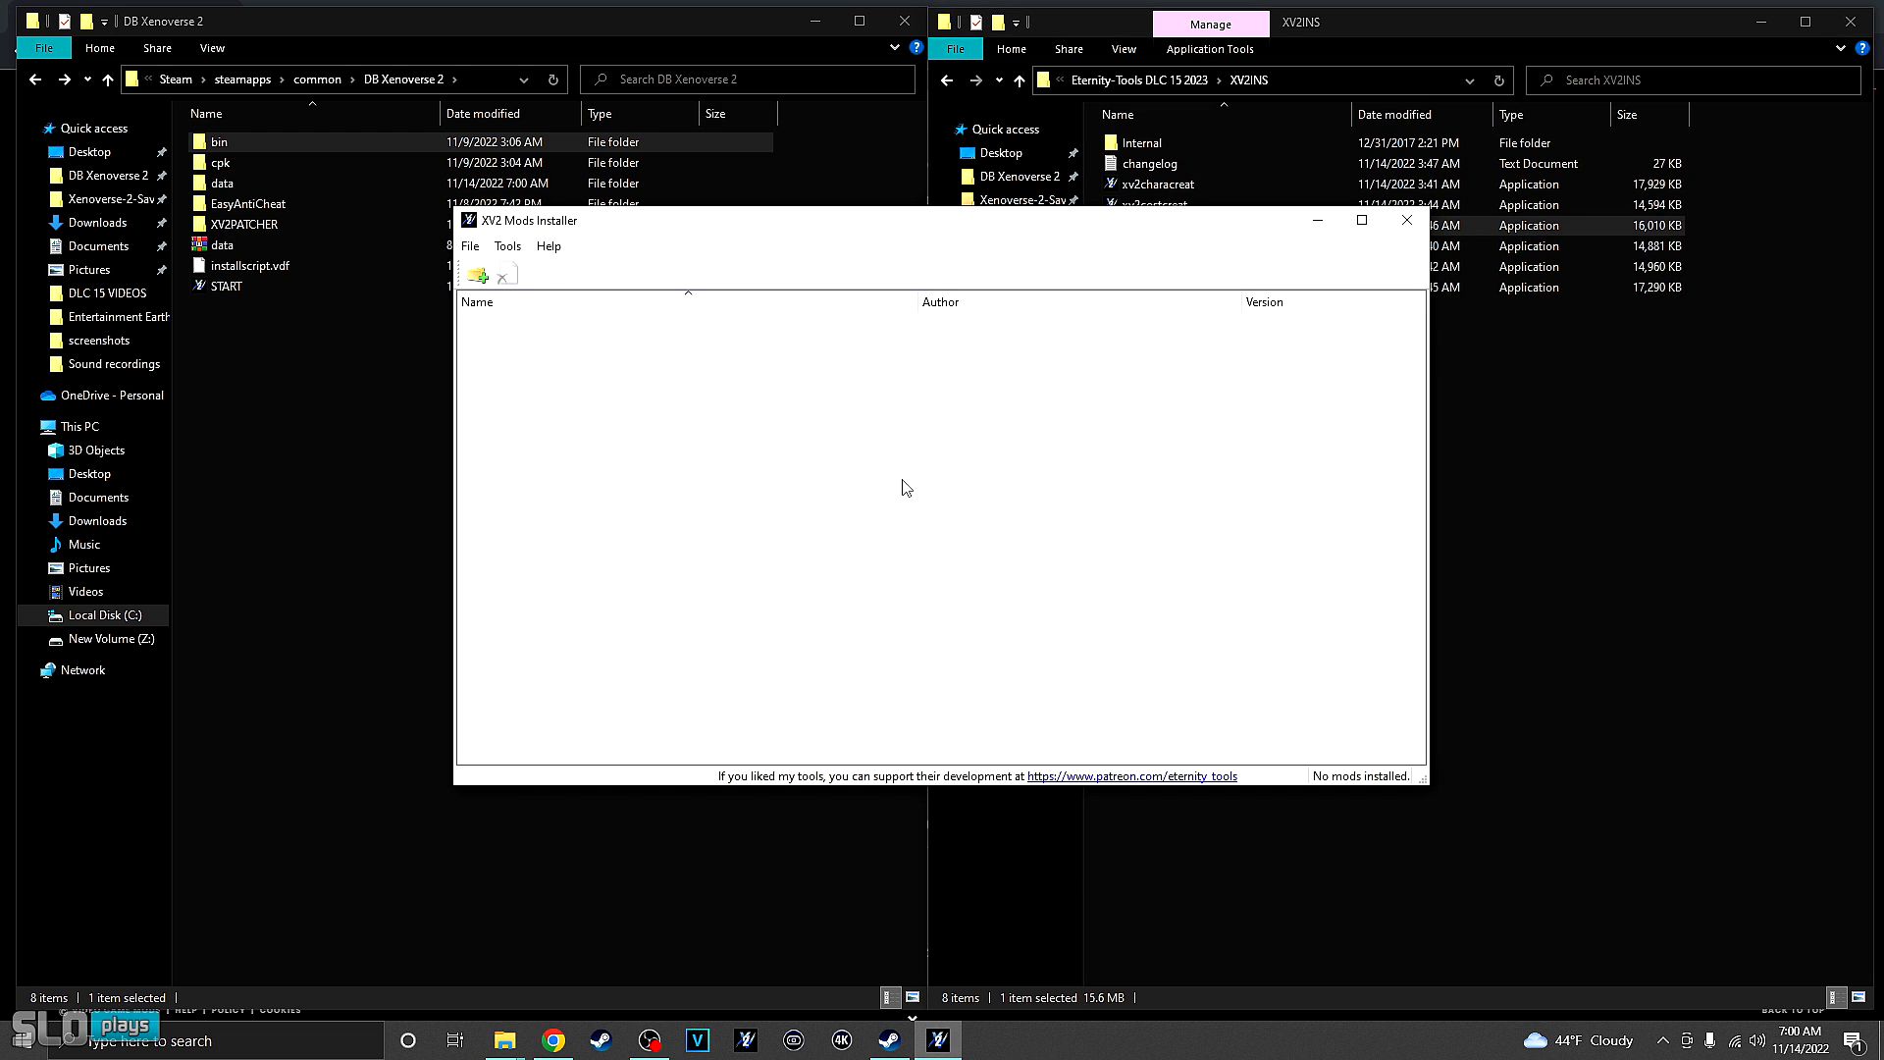
# - Check the mod installer's About information for its version and the detected xv2patcher version, and close it
pyautogui.click(507, 247)
pyautogui.click(563, 268)
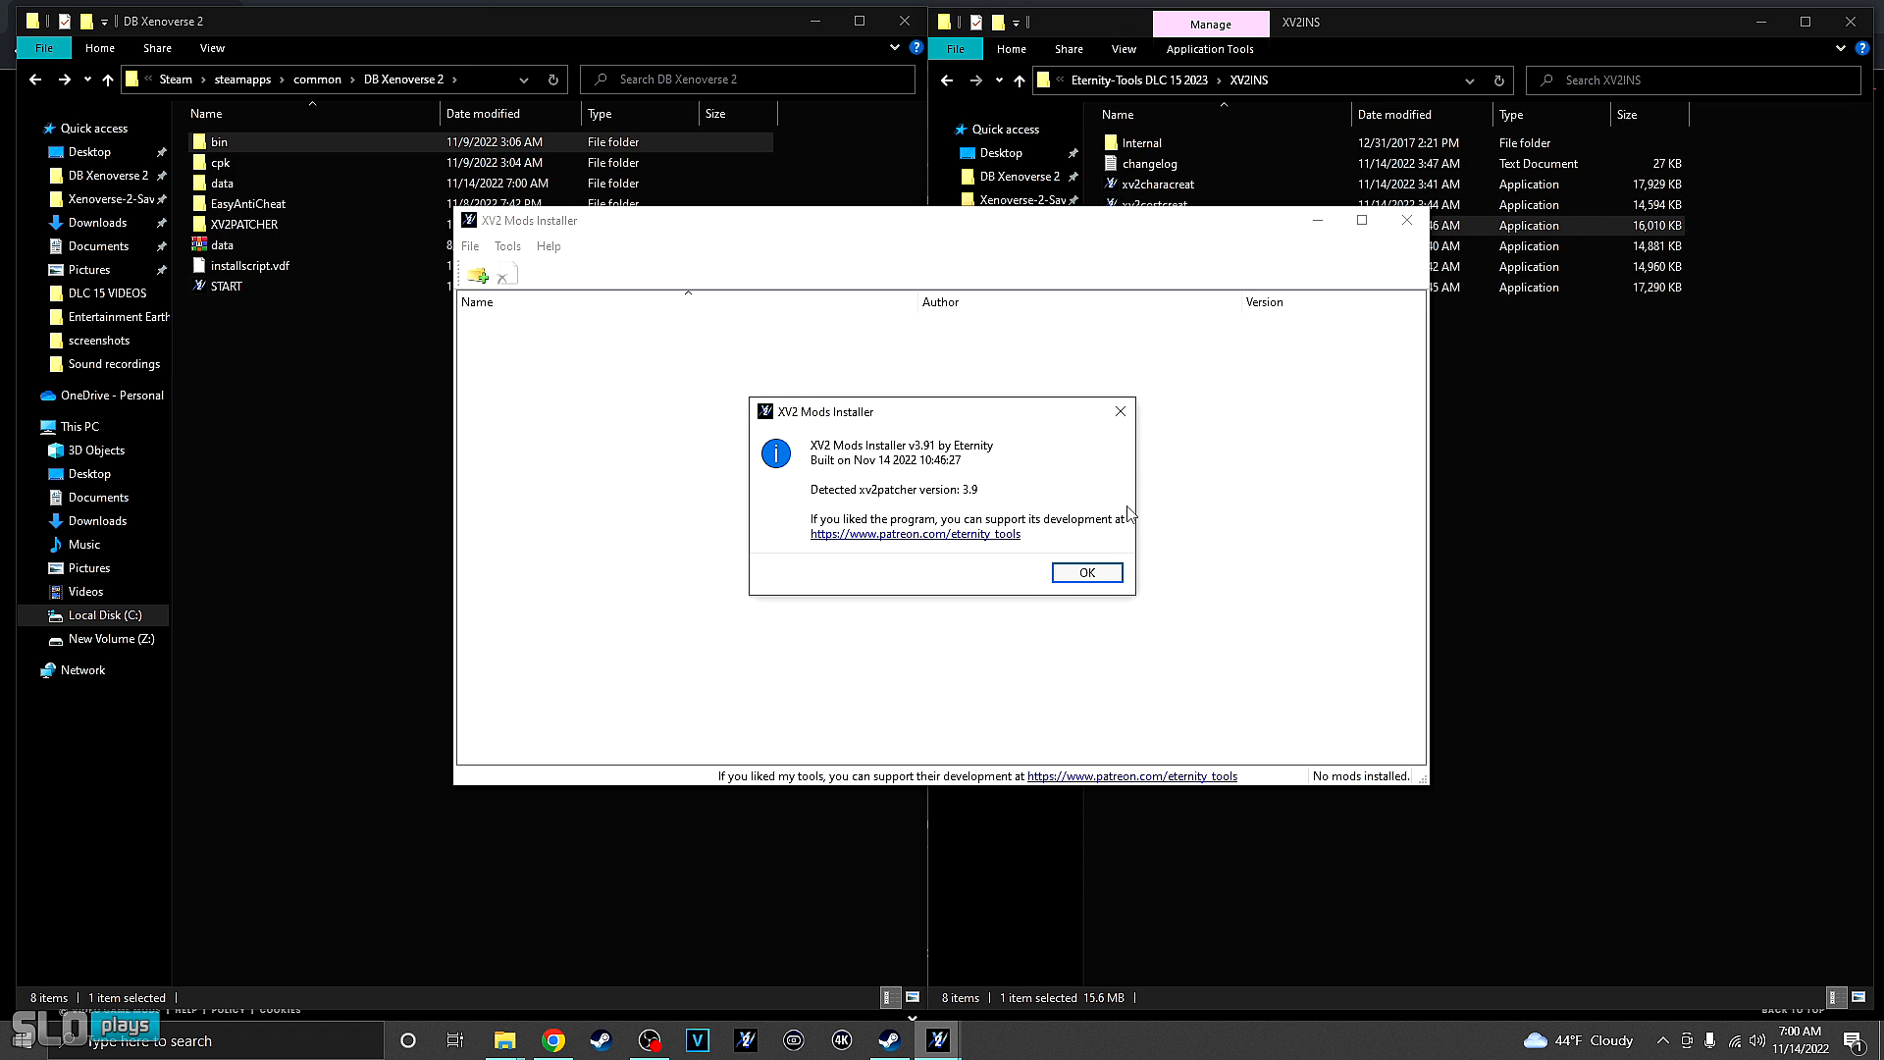
pyautogui.click(1086, 573)
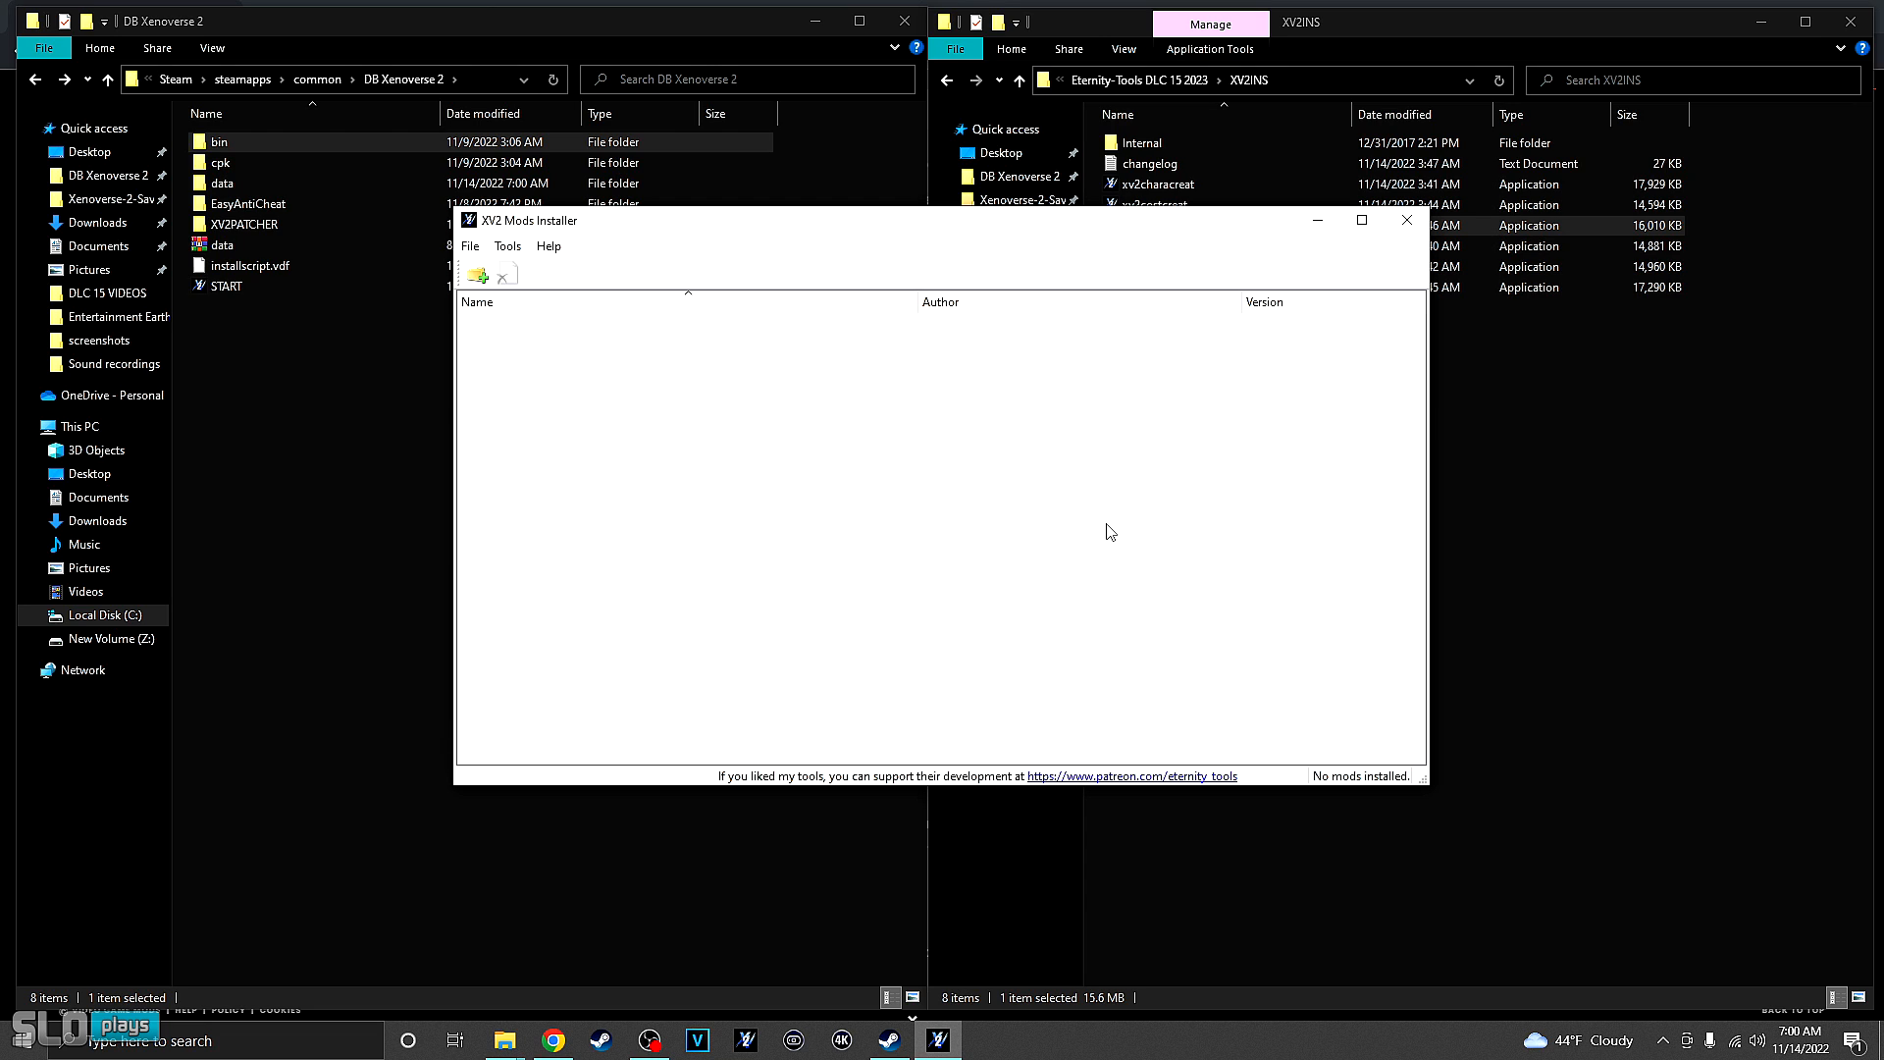
# - Start a mod installation and browse to the DB Xenoverse 2 folder in the Install mod file chooser
pyautogui.click(471, 246)
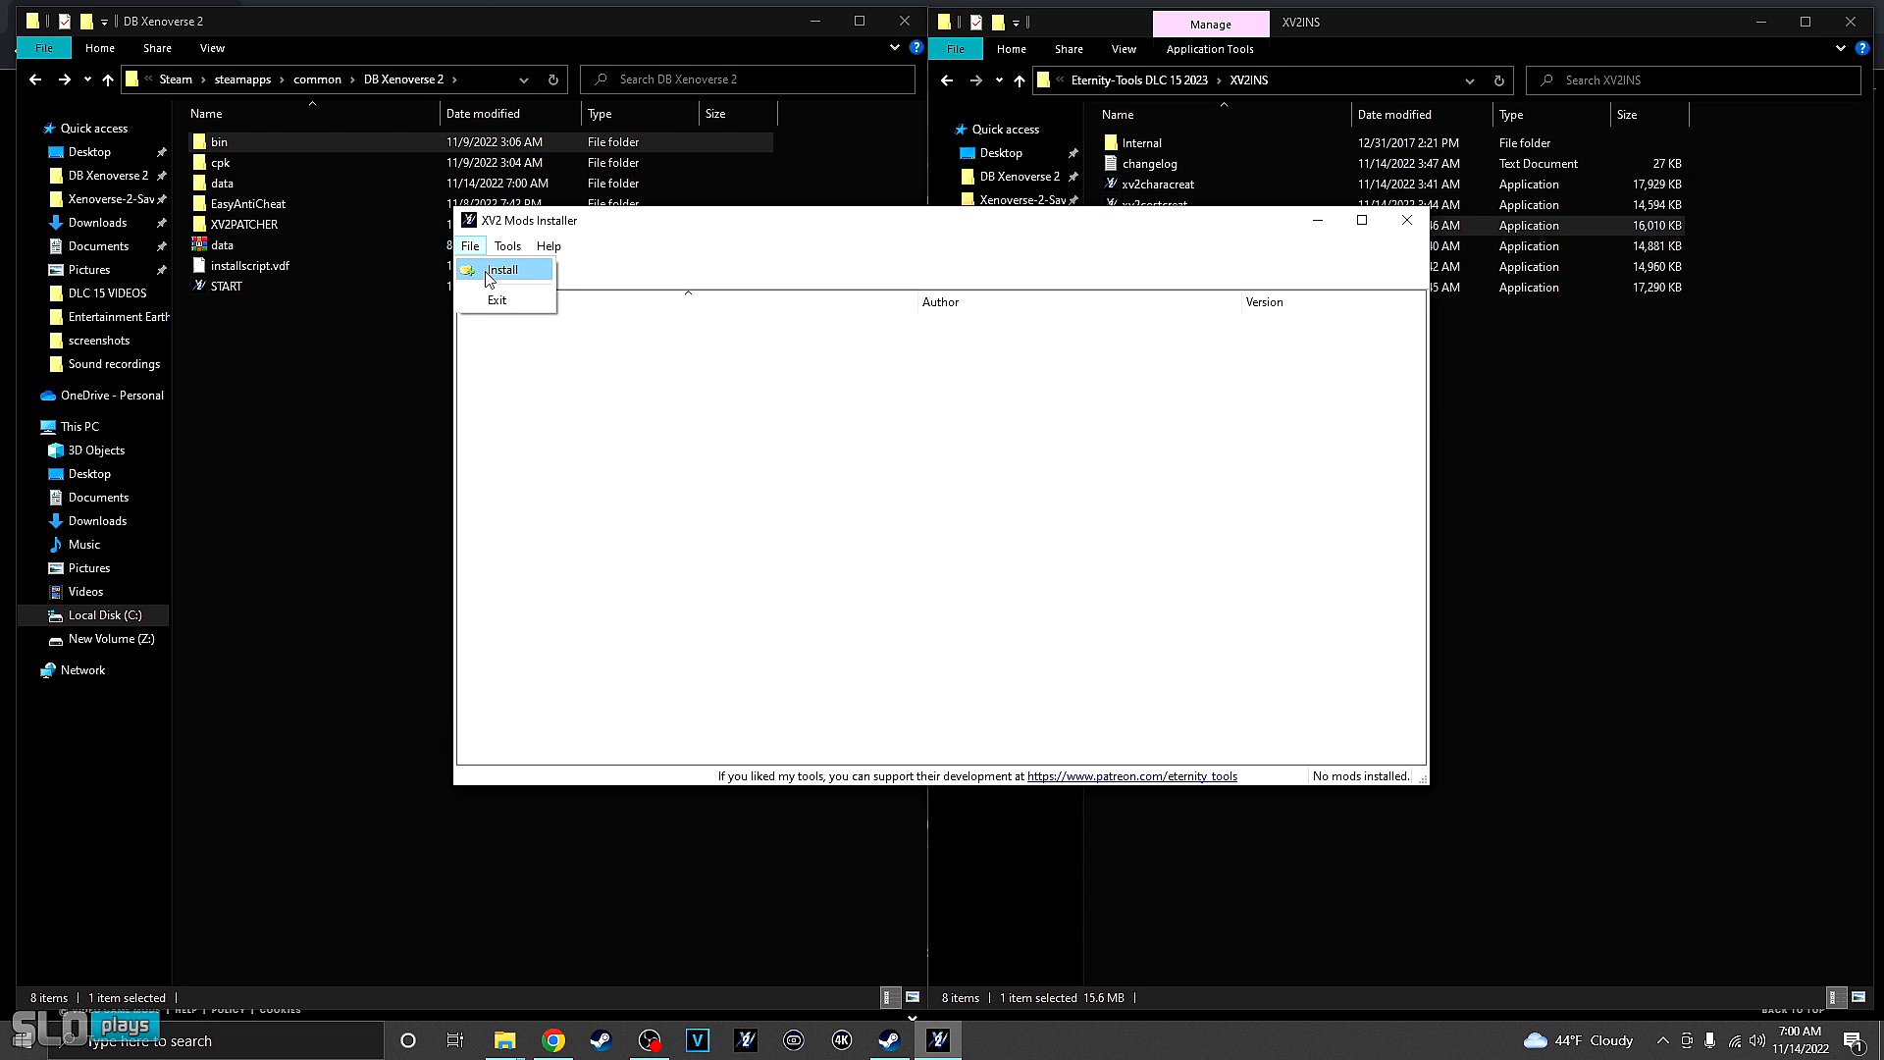
pyautogui.click(500, 271)
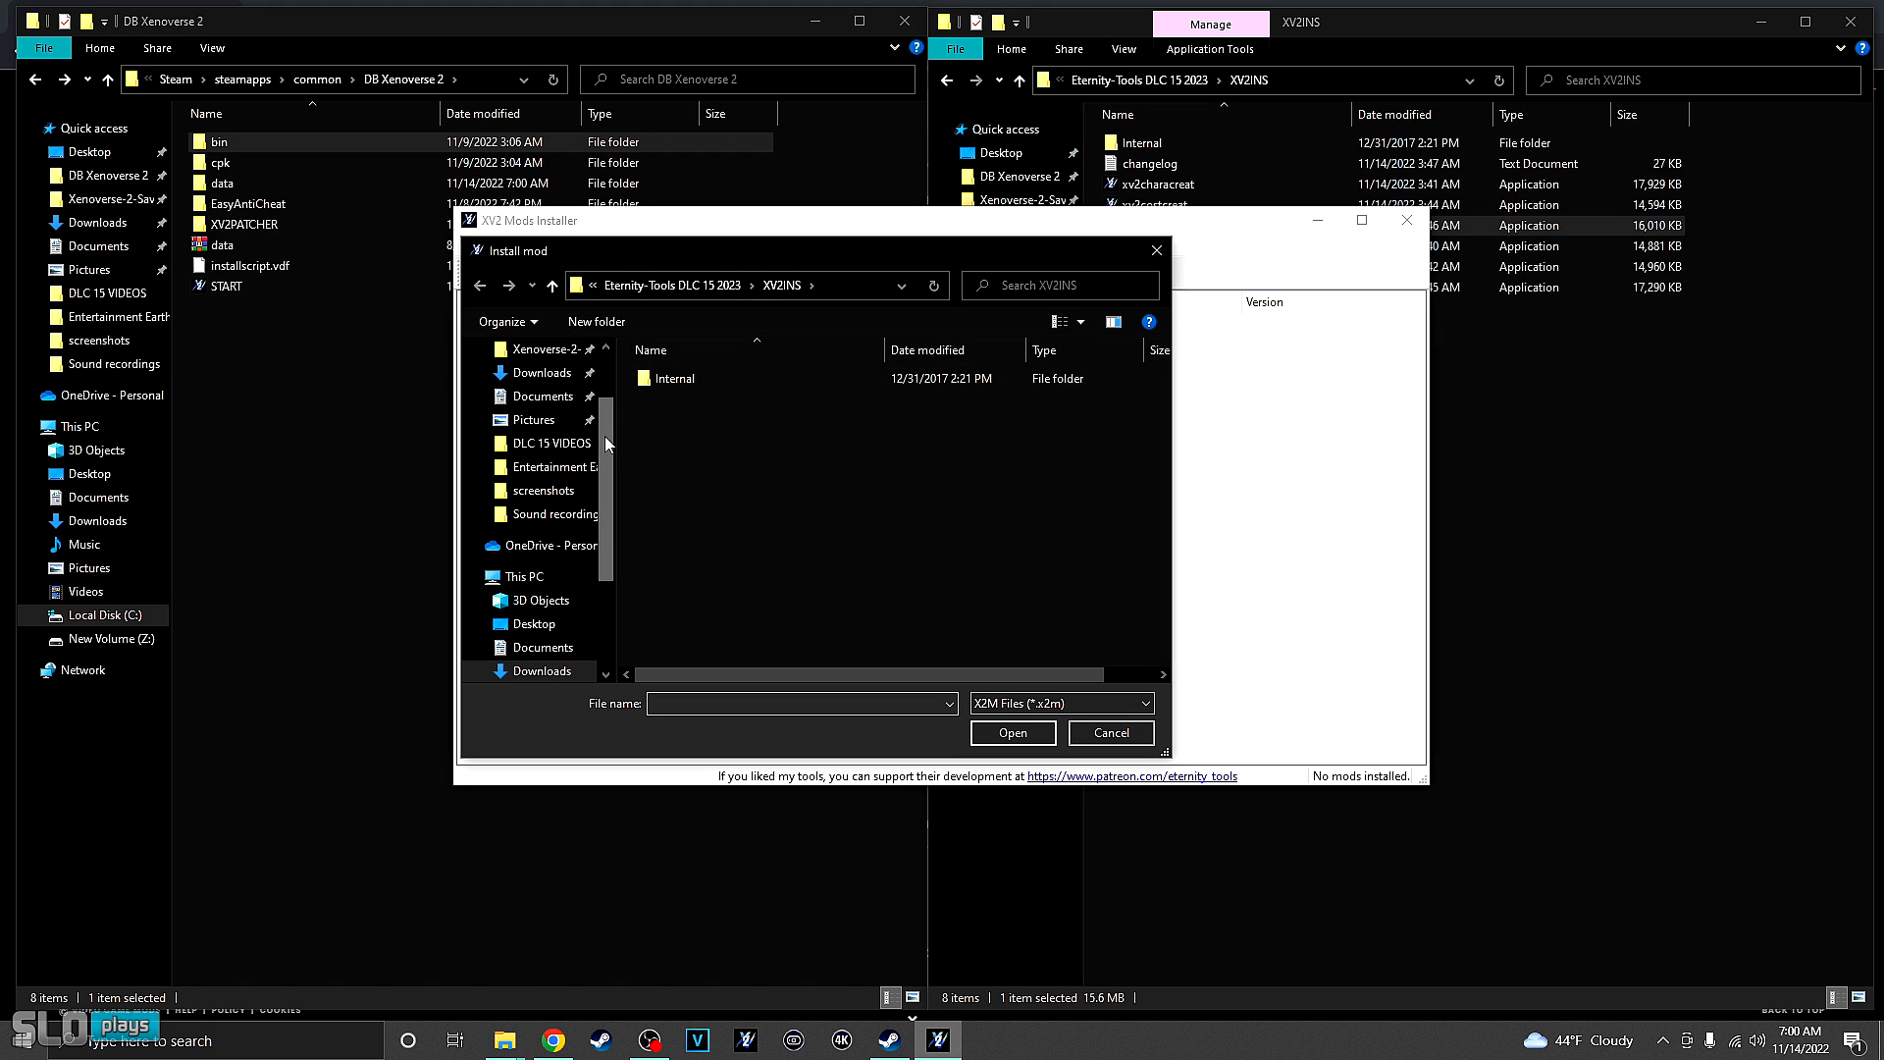
pyautogui.scroll(2, 605, 435)
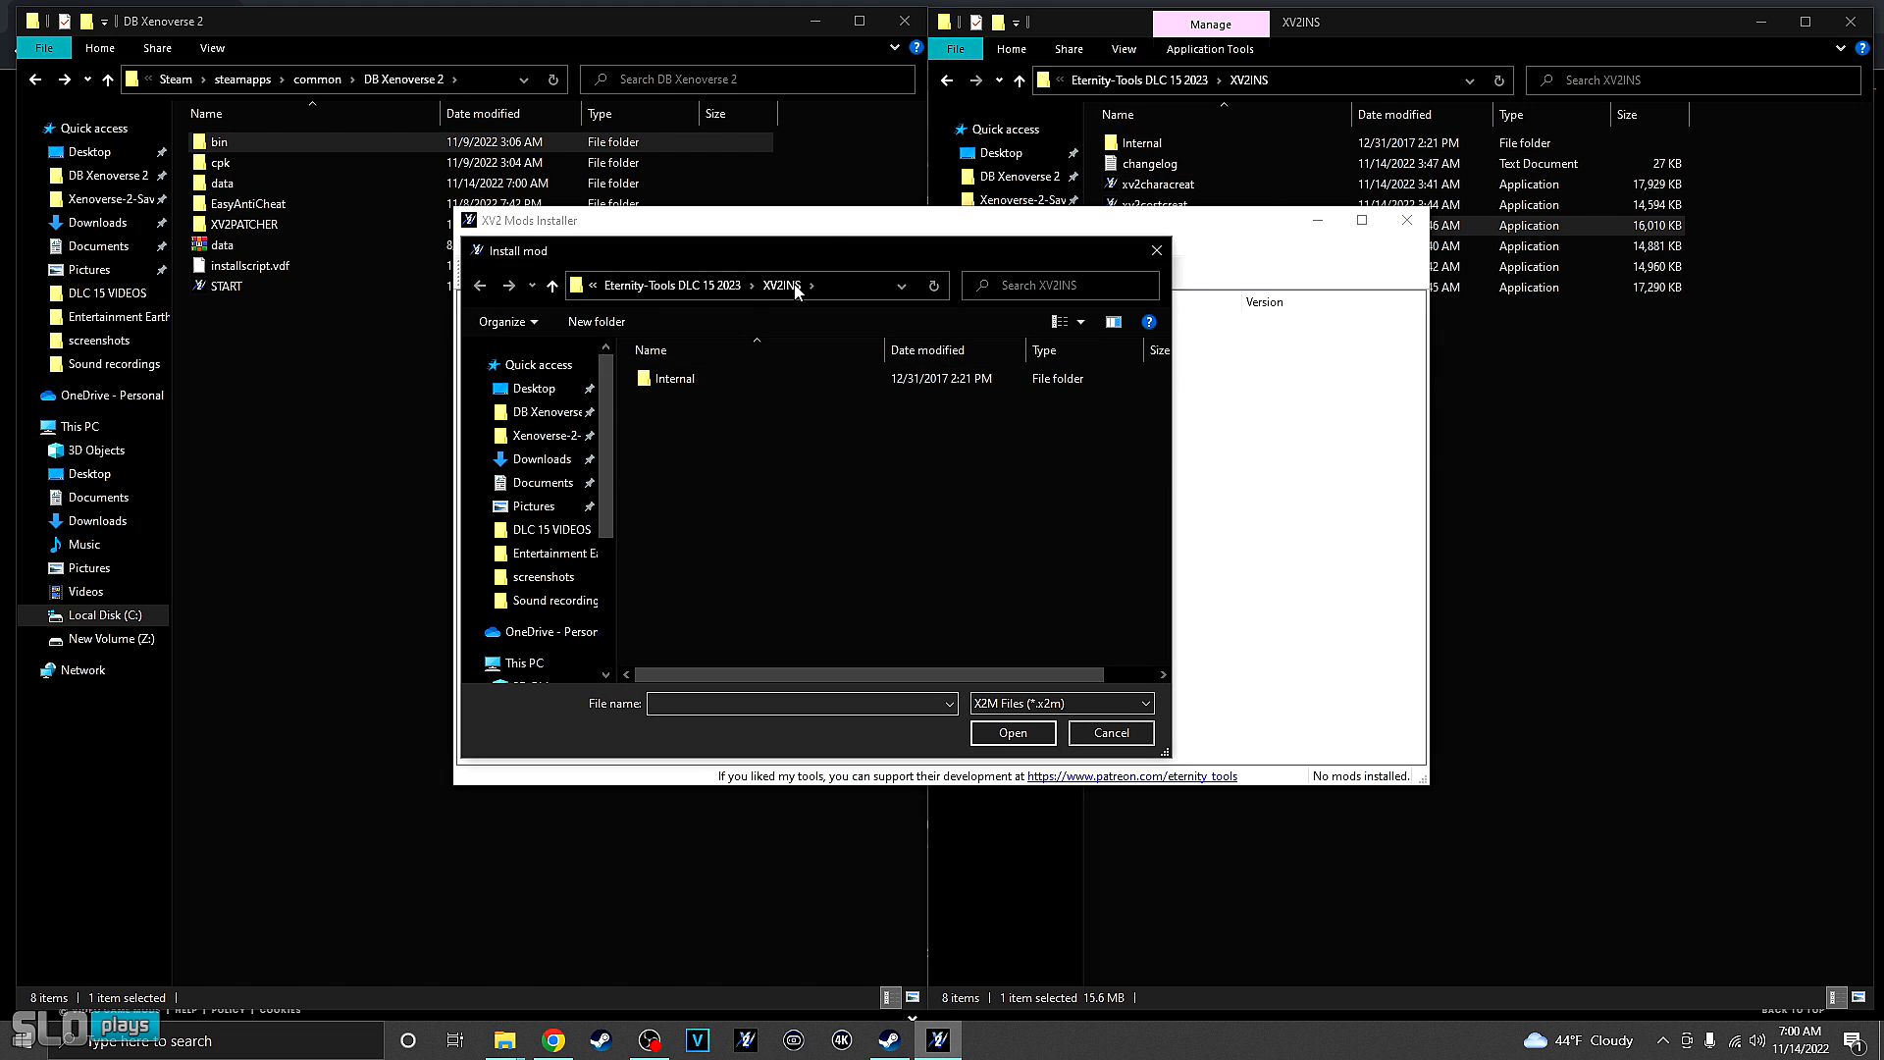
pyautogui.click(561, 413)
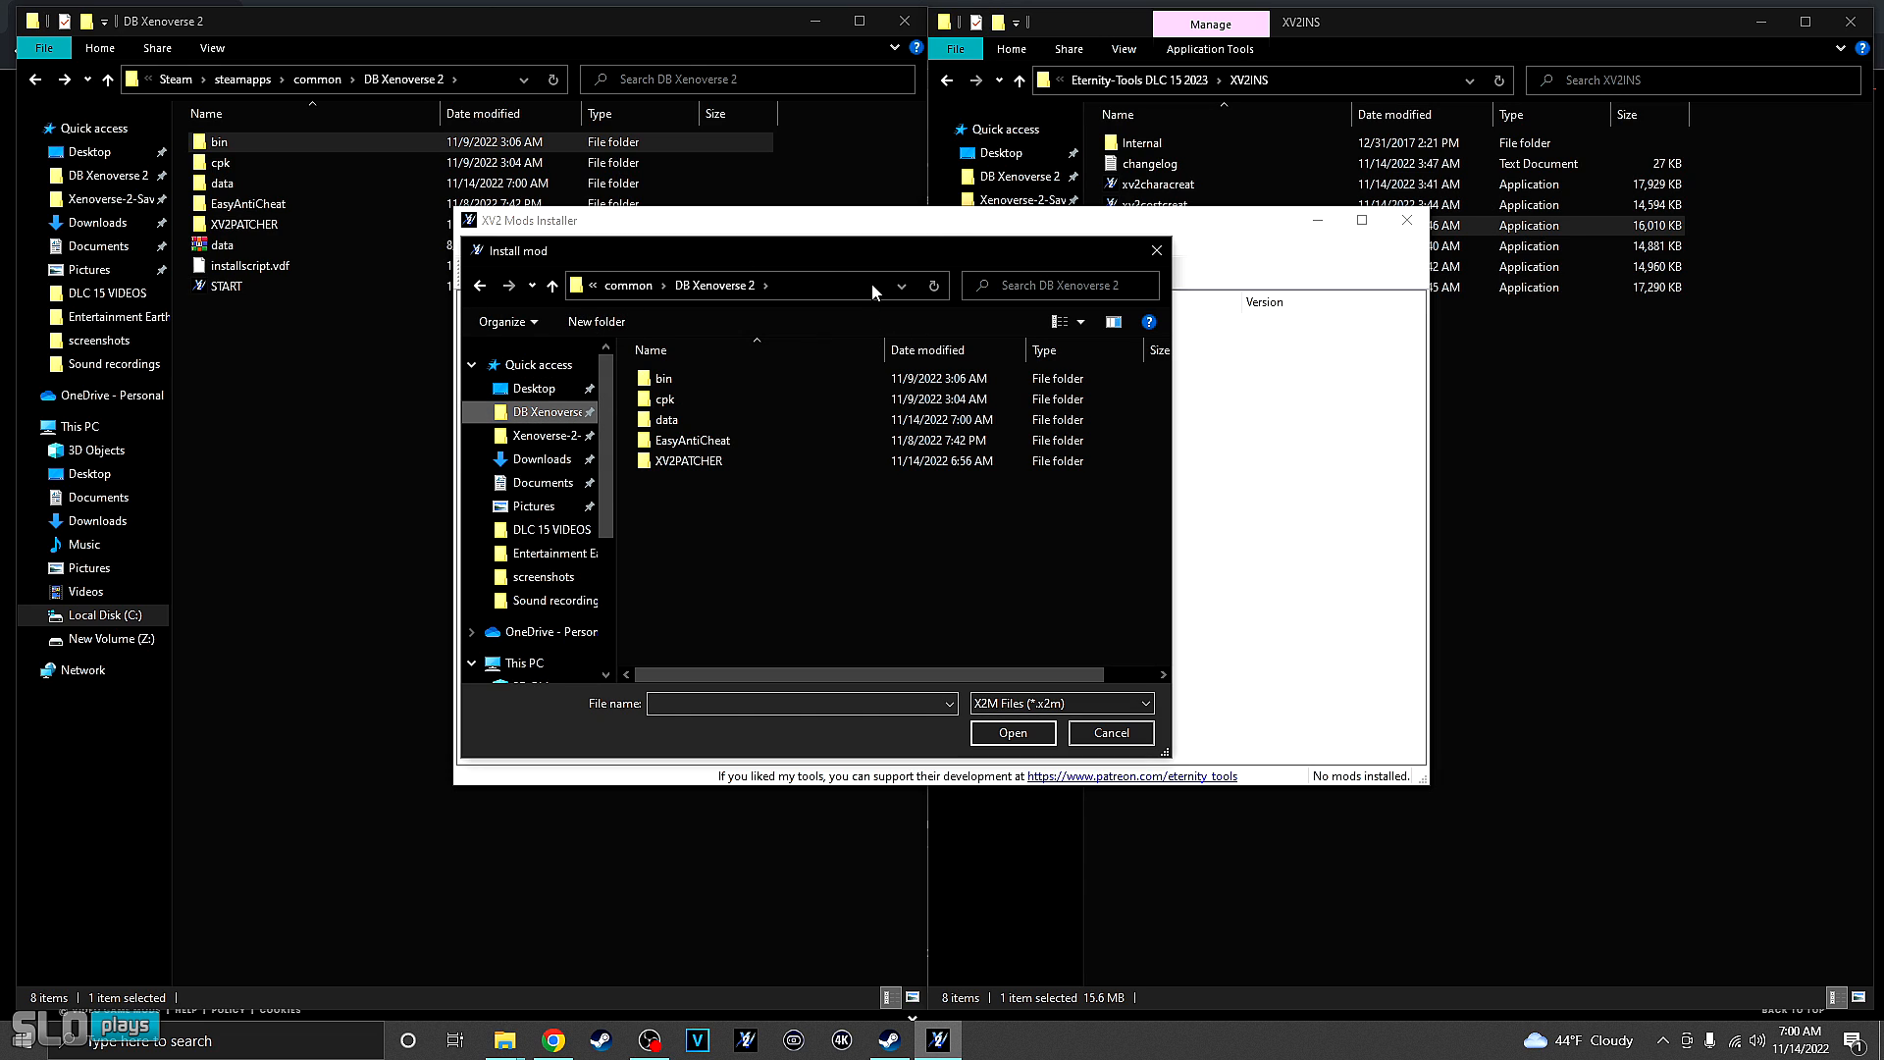
pyautogui.moveTo(689, 271); pyautogui.dragTo(825, 305)
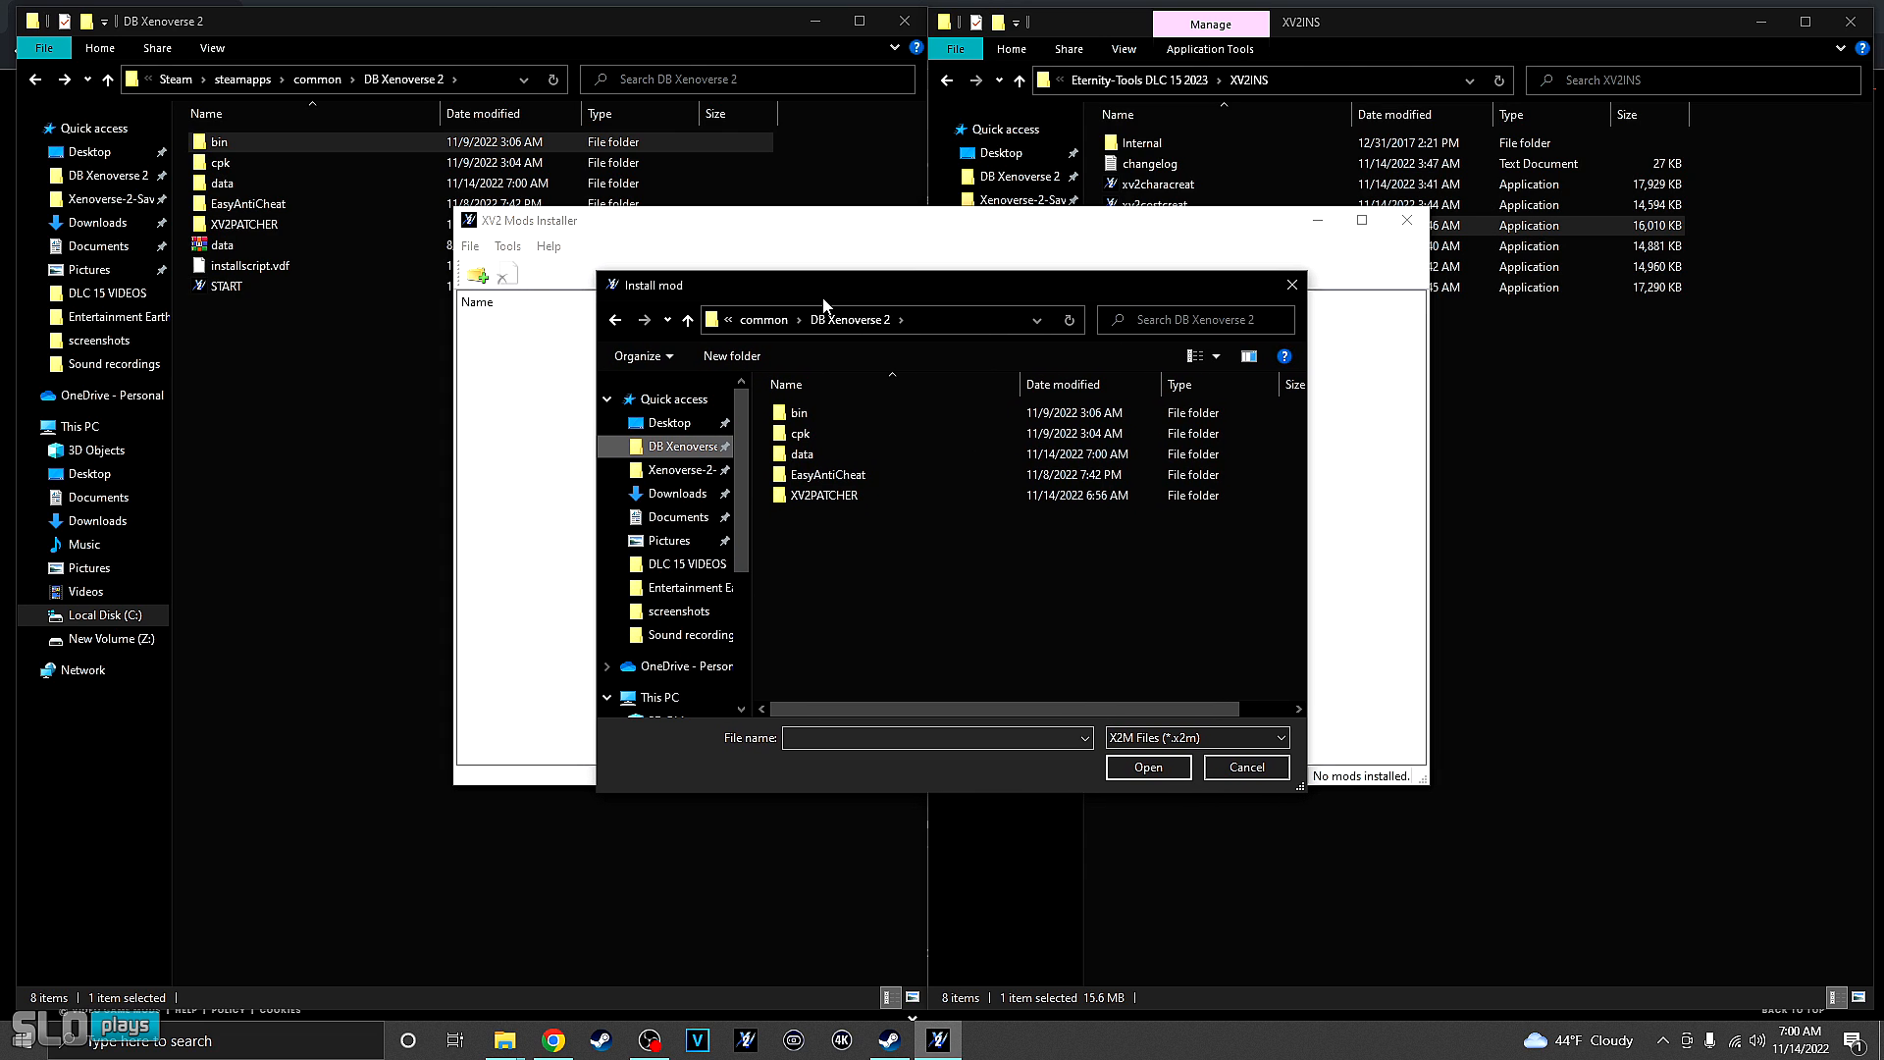
pyautogui.moveTo(825, 305); pyautogui.dragTo(830, 271)
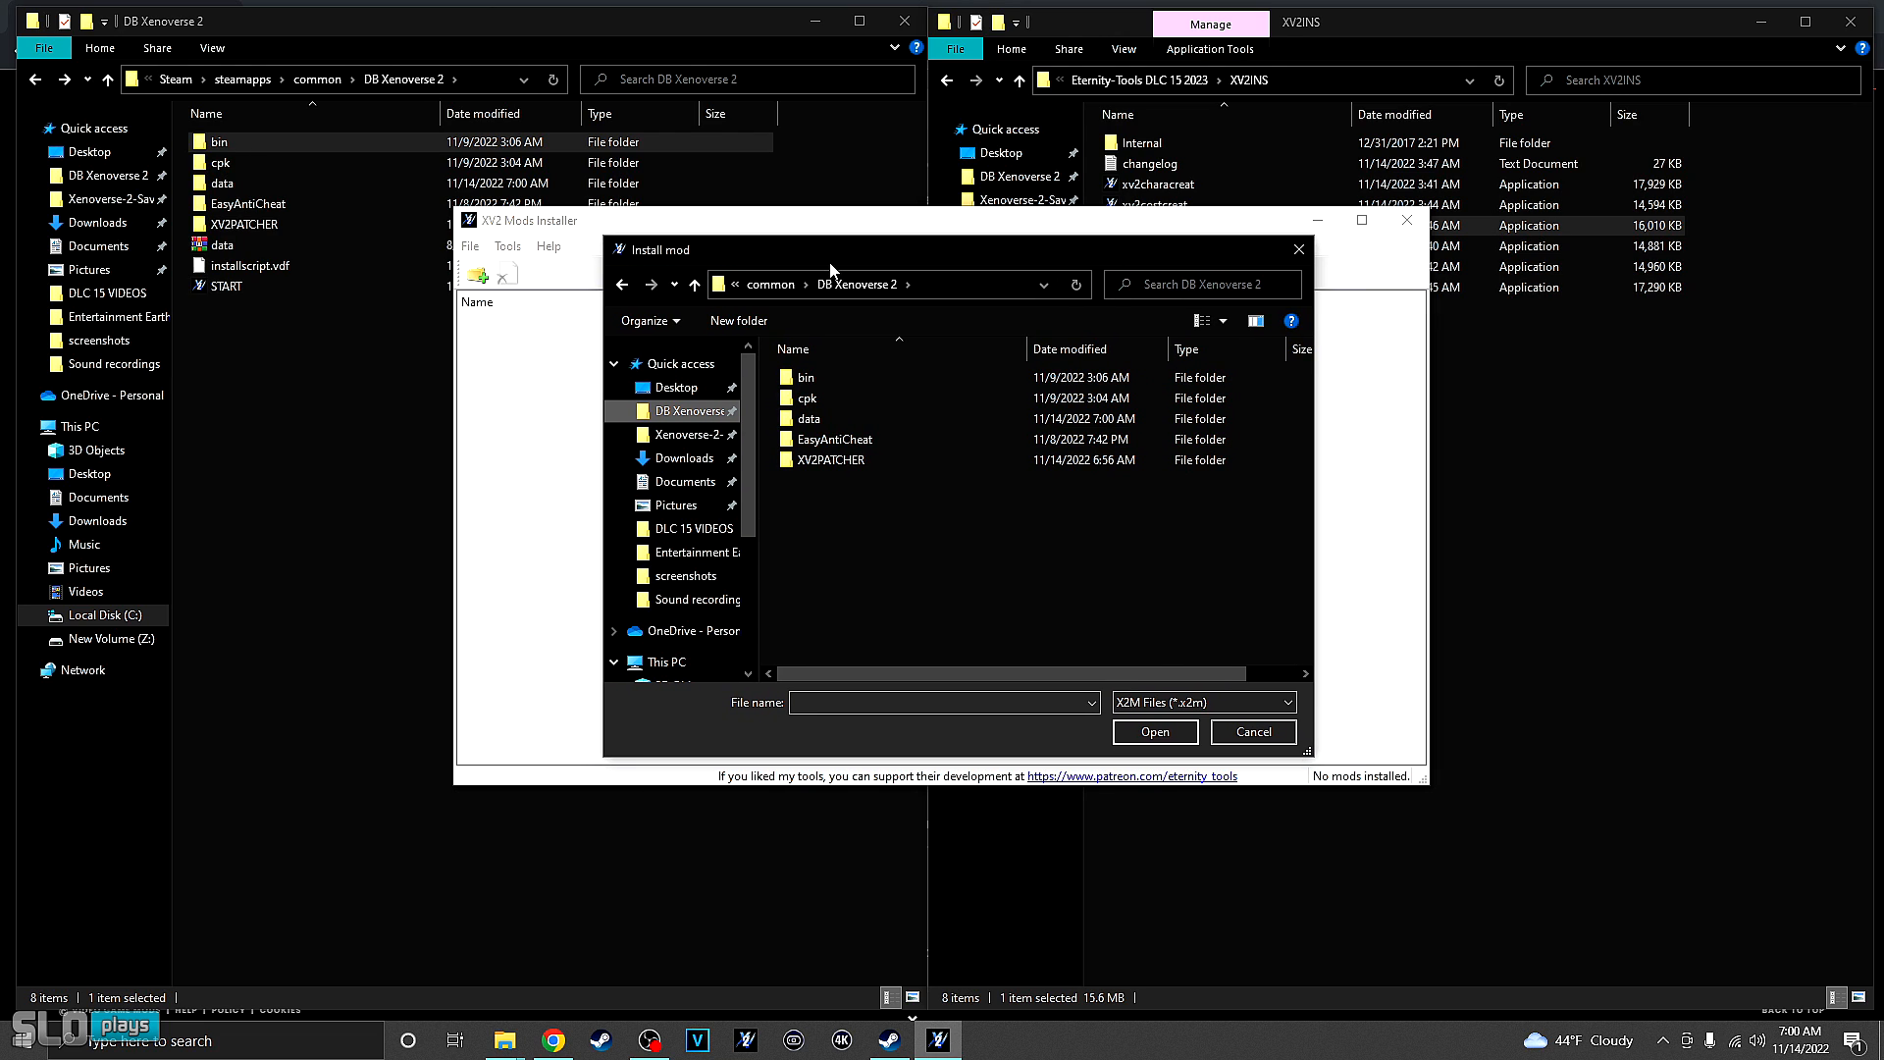
pyautogui.moveTo(830, 262); pyautogui.dragTo(832, 259)
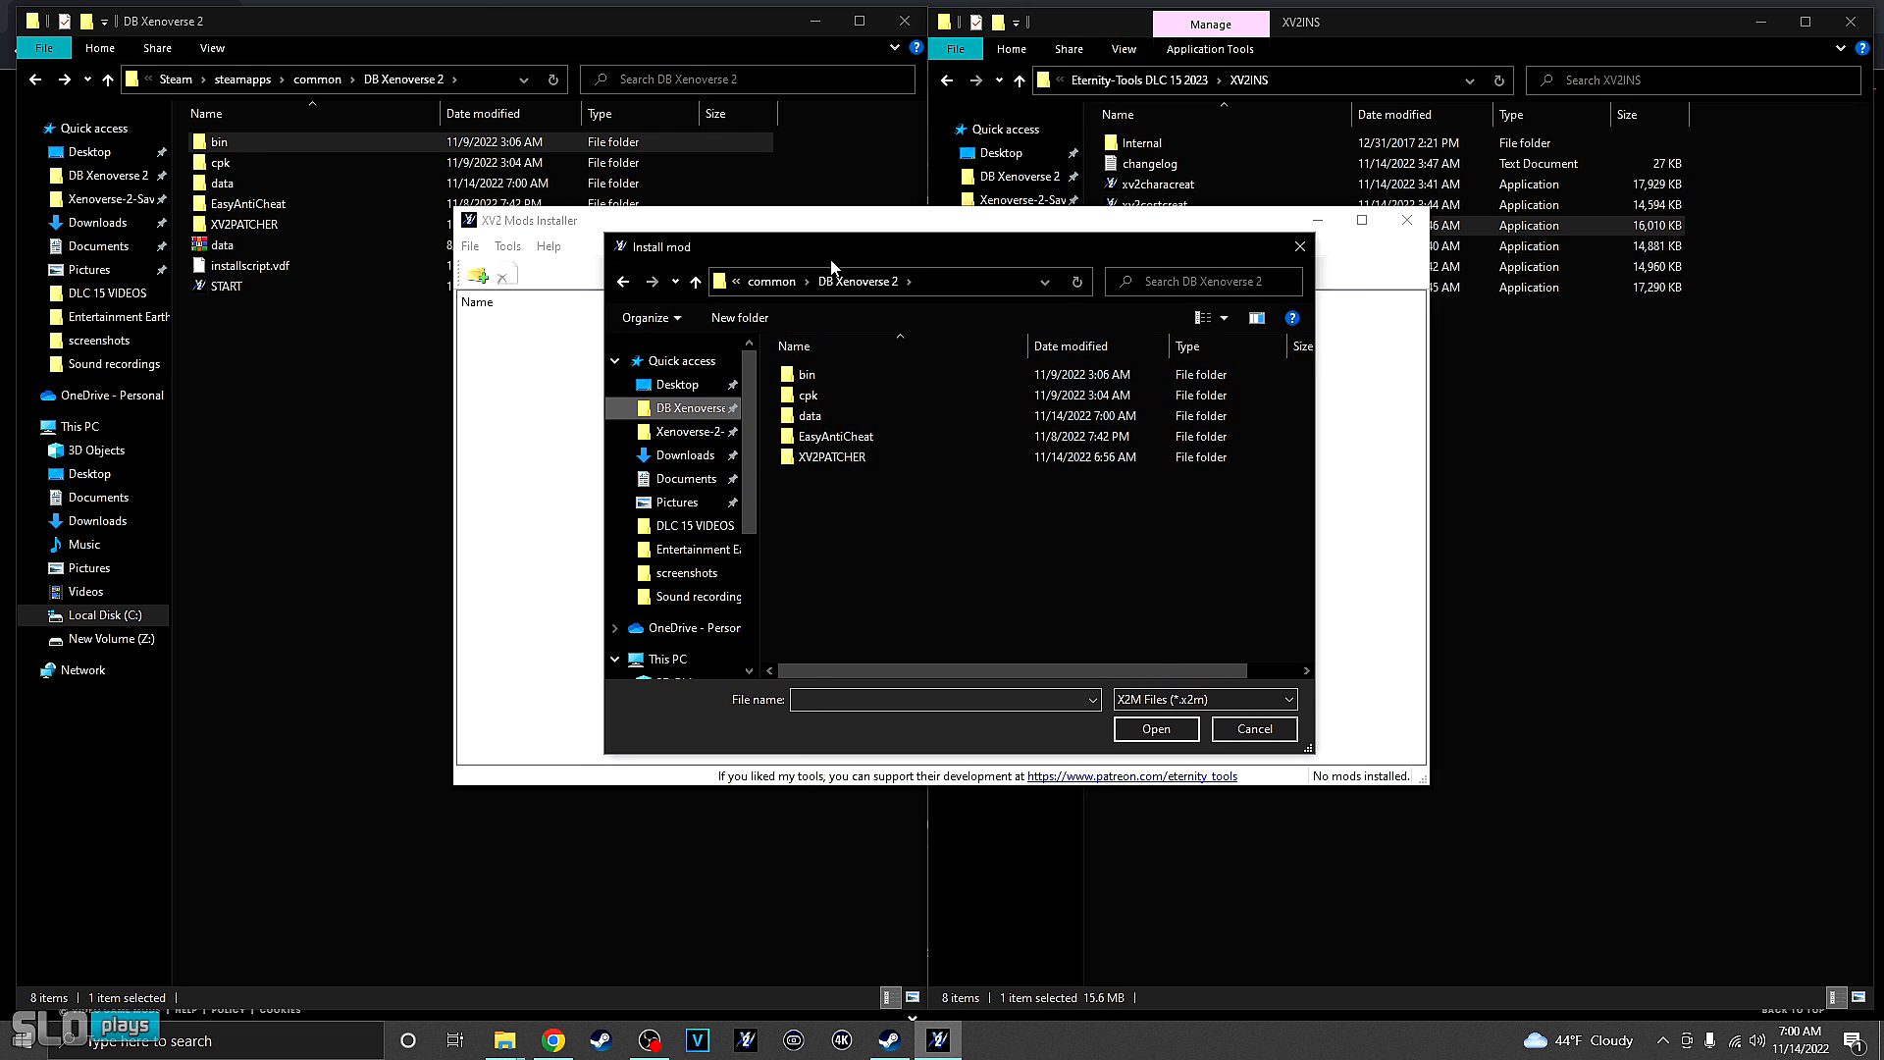
# - Trace the game folder's path up to This PC and back through Local Disk (C:), Program Files (x86), Steam, steamapps and common to DB Xenoverse 2
pyautogui.click(421, 28)
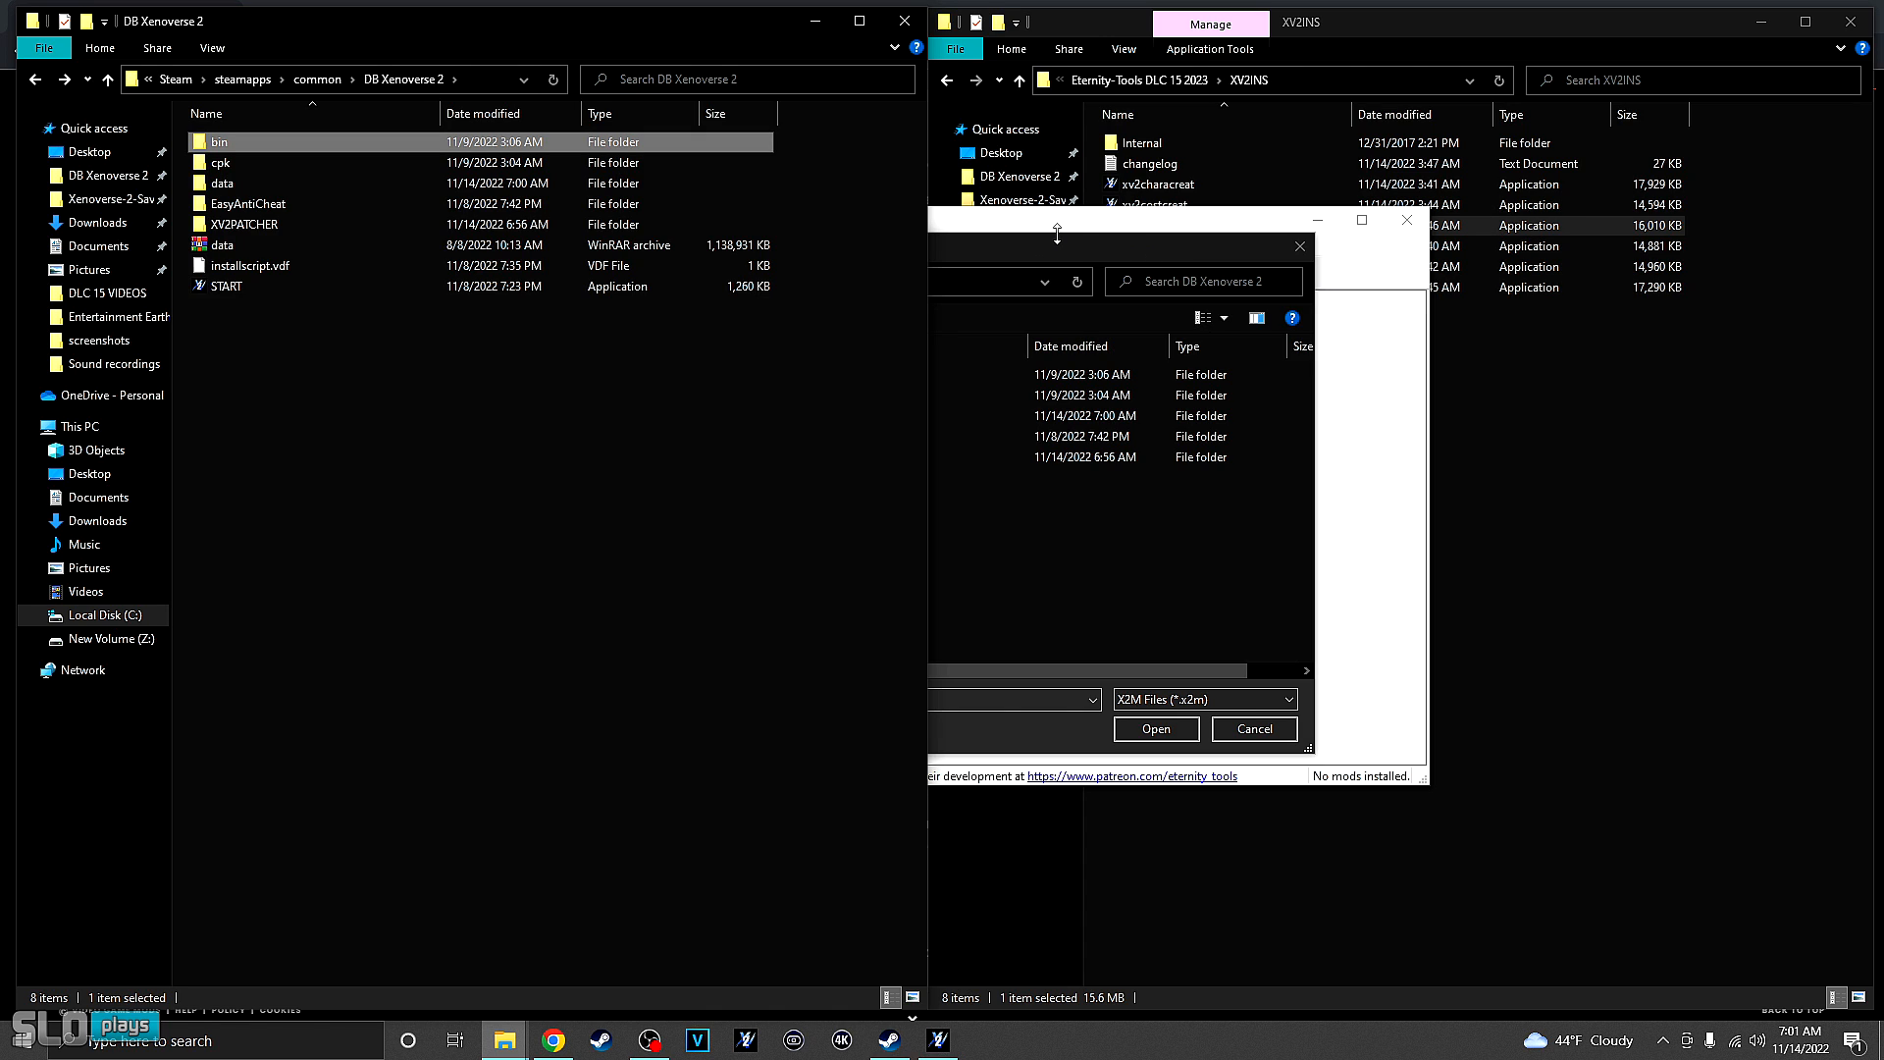
pyautogui.click(343, 368)
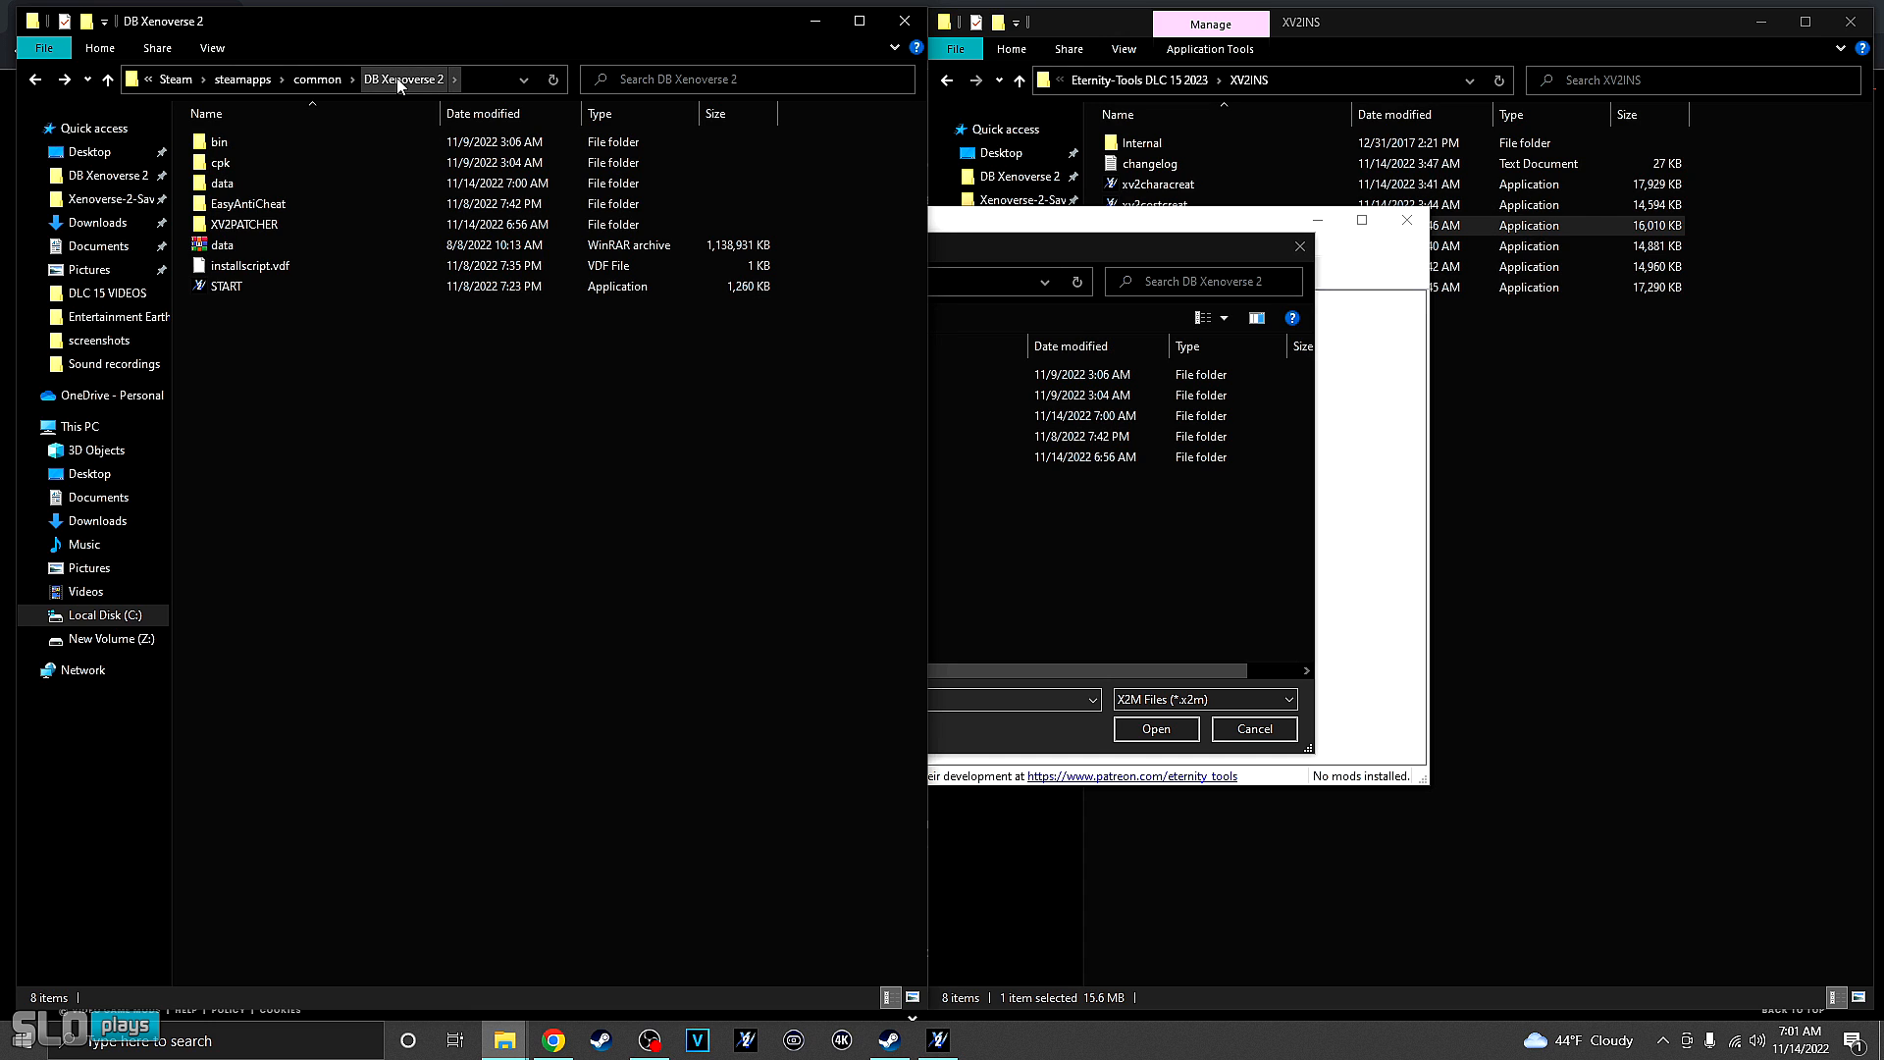
pyautogui.click(177, 78)
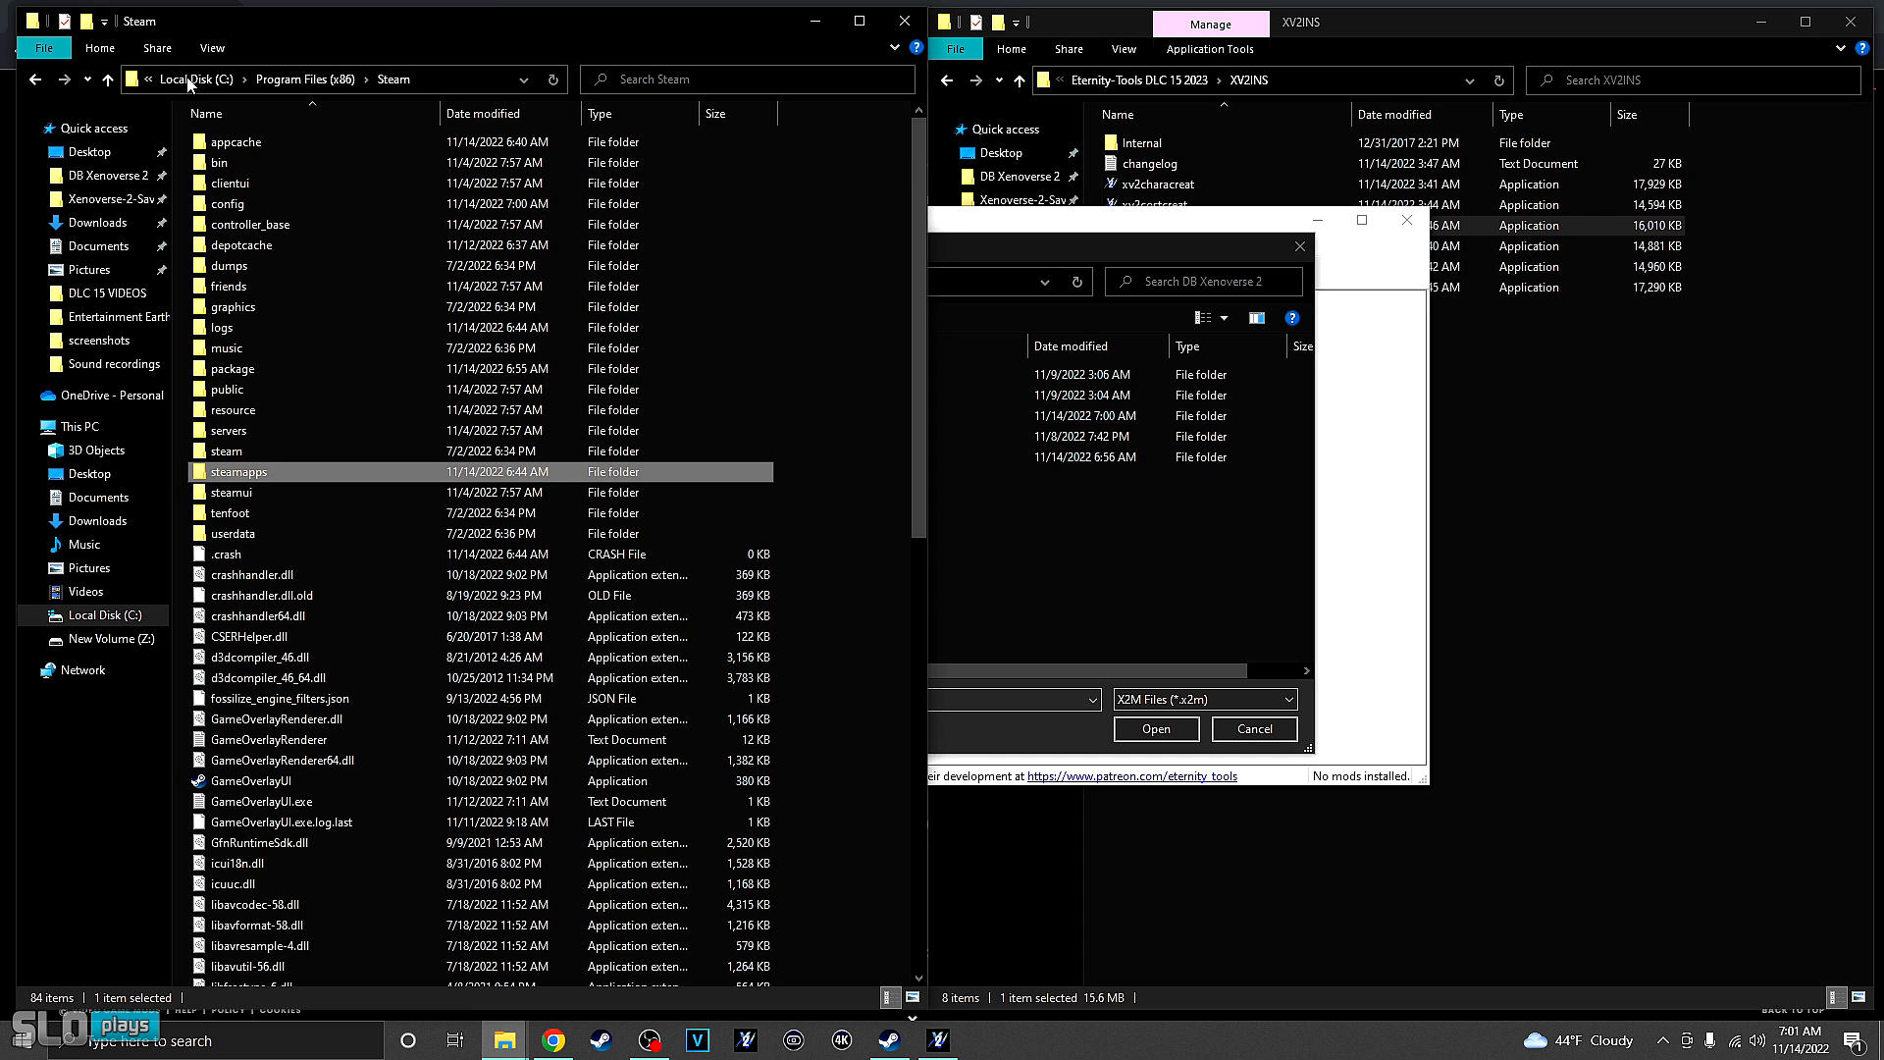
pyautogui.click(231, 81)
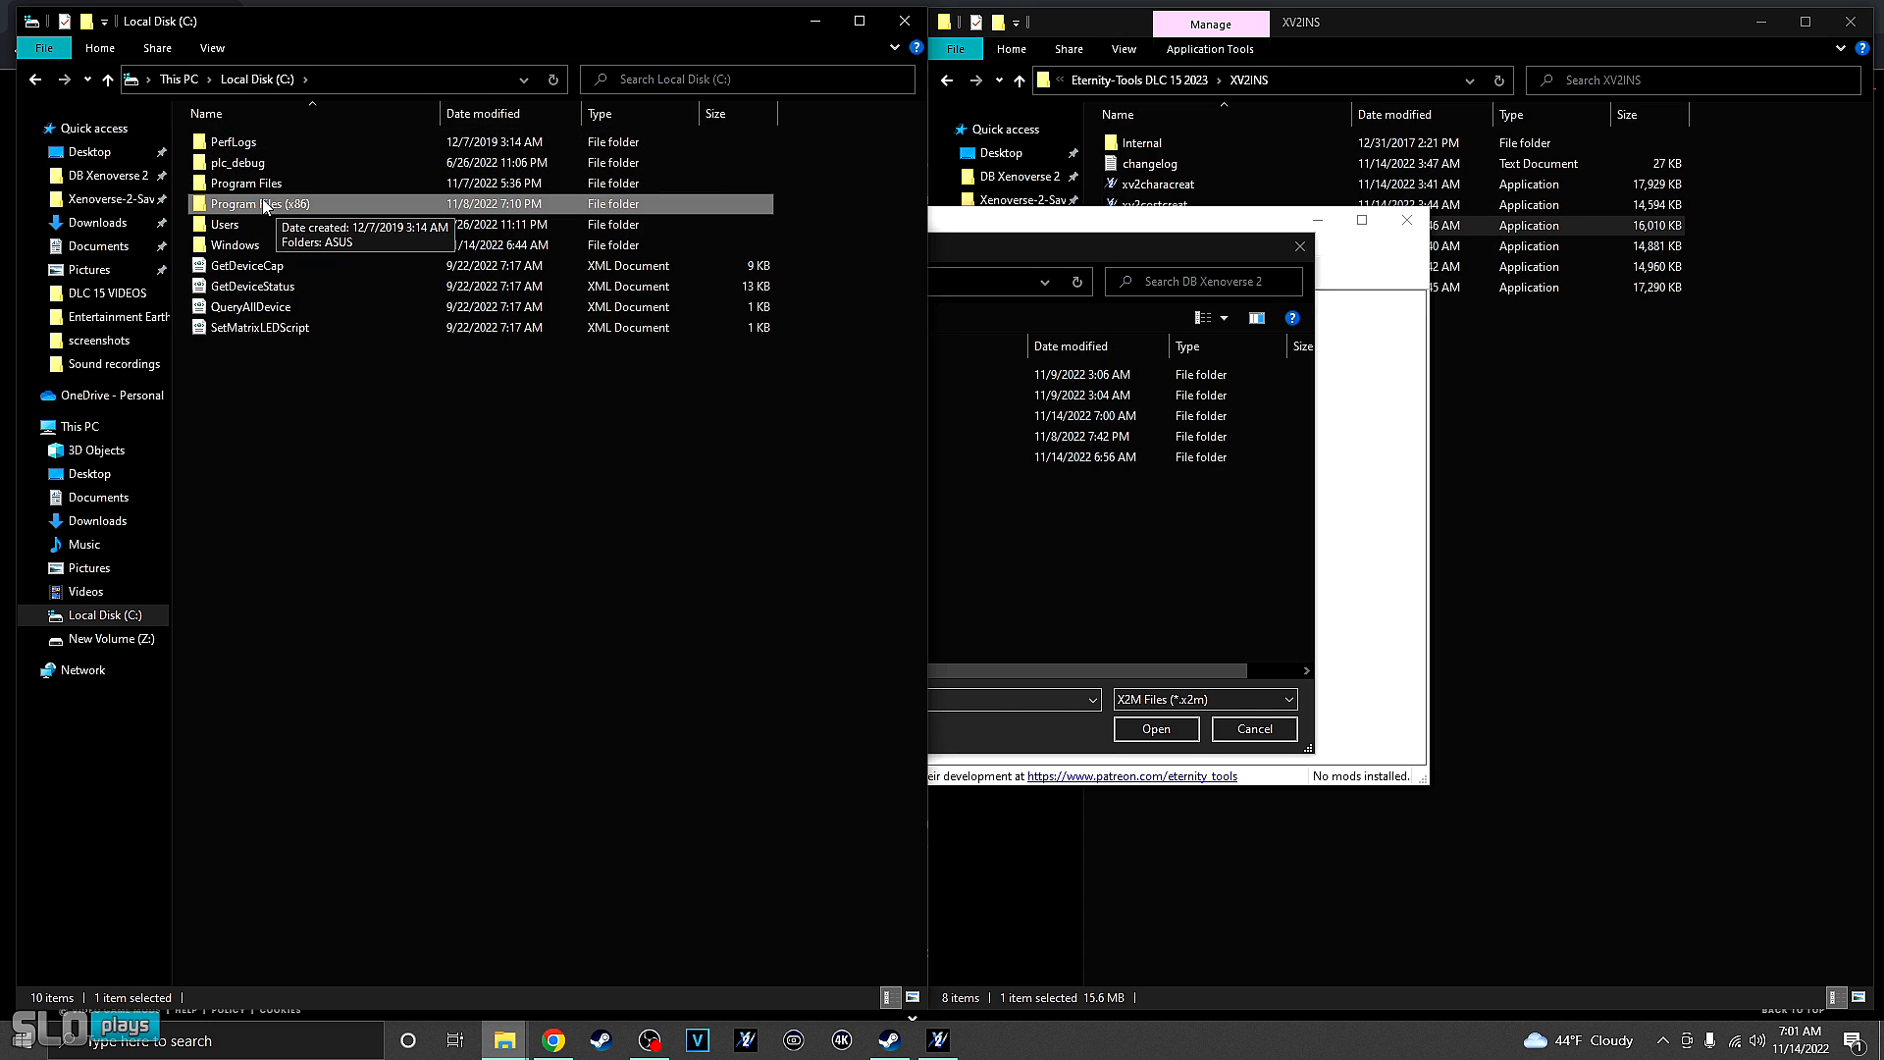
pyautogui.click(179, 79)
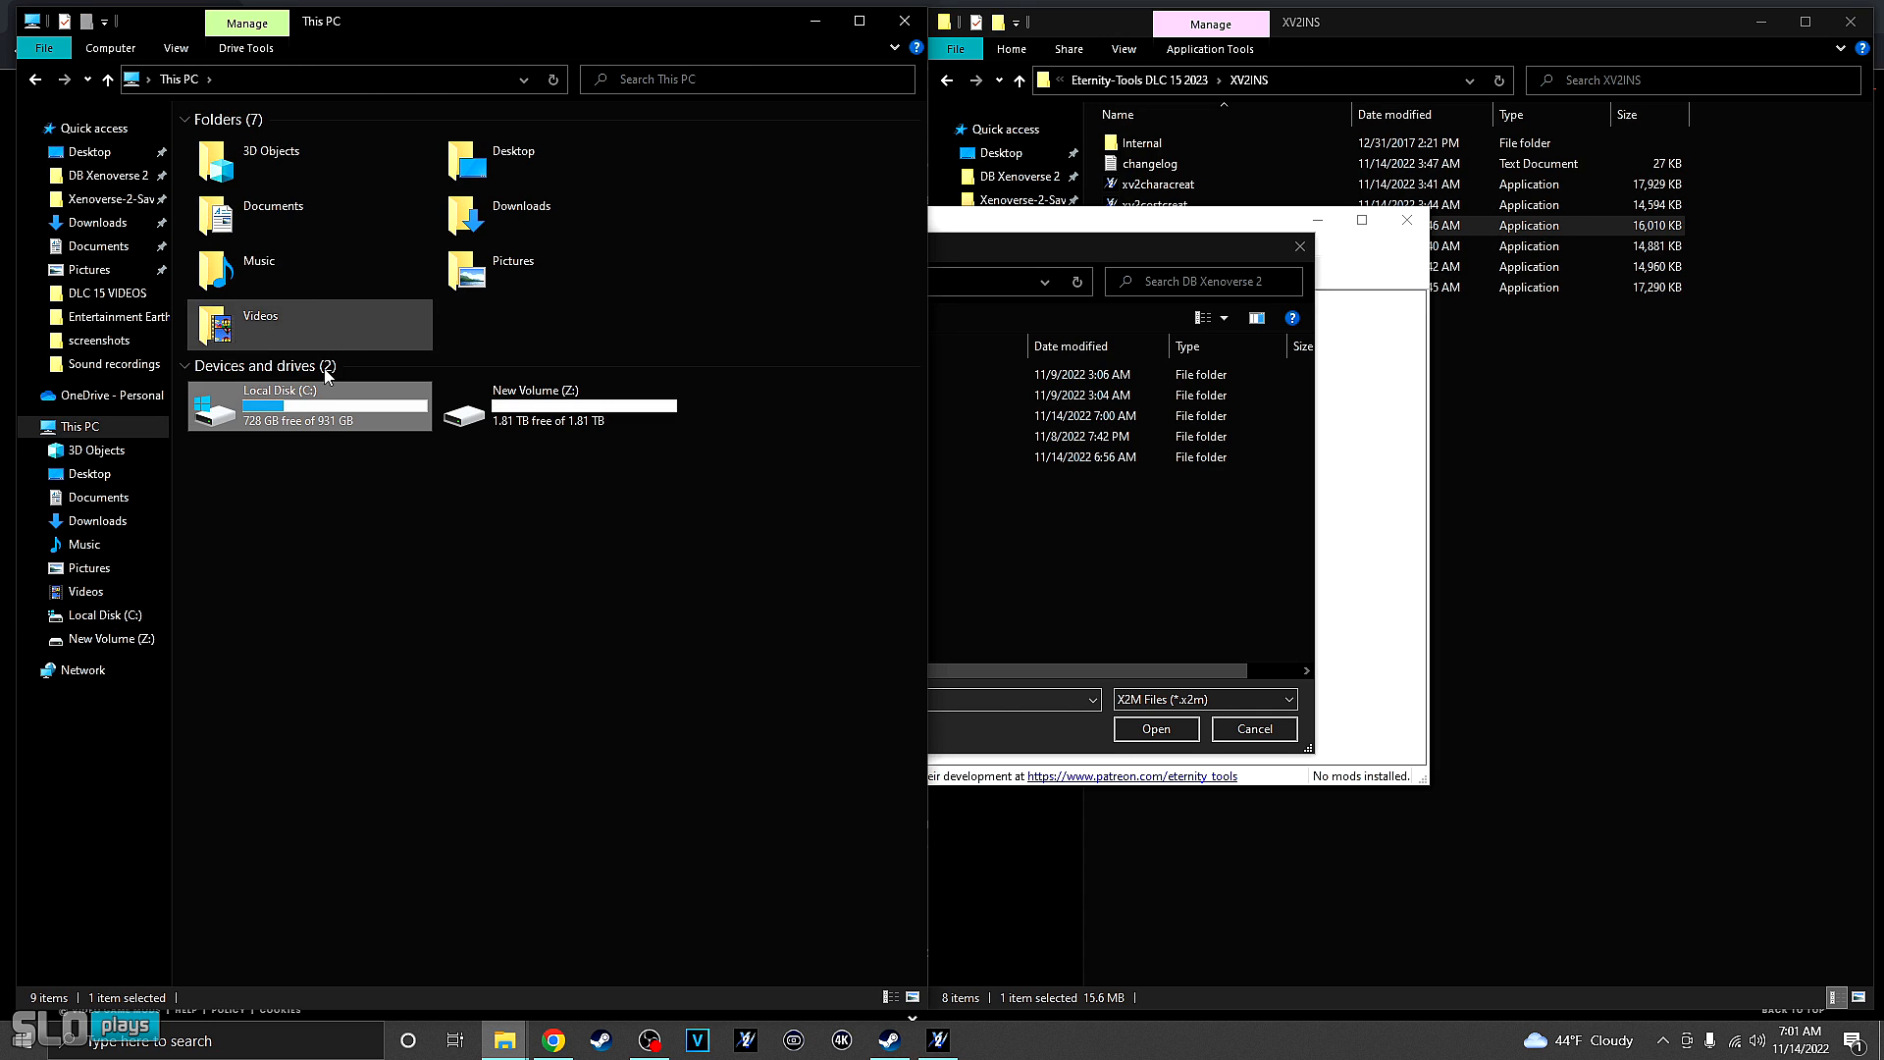
pyautogui.doubleClick(285, 408)
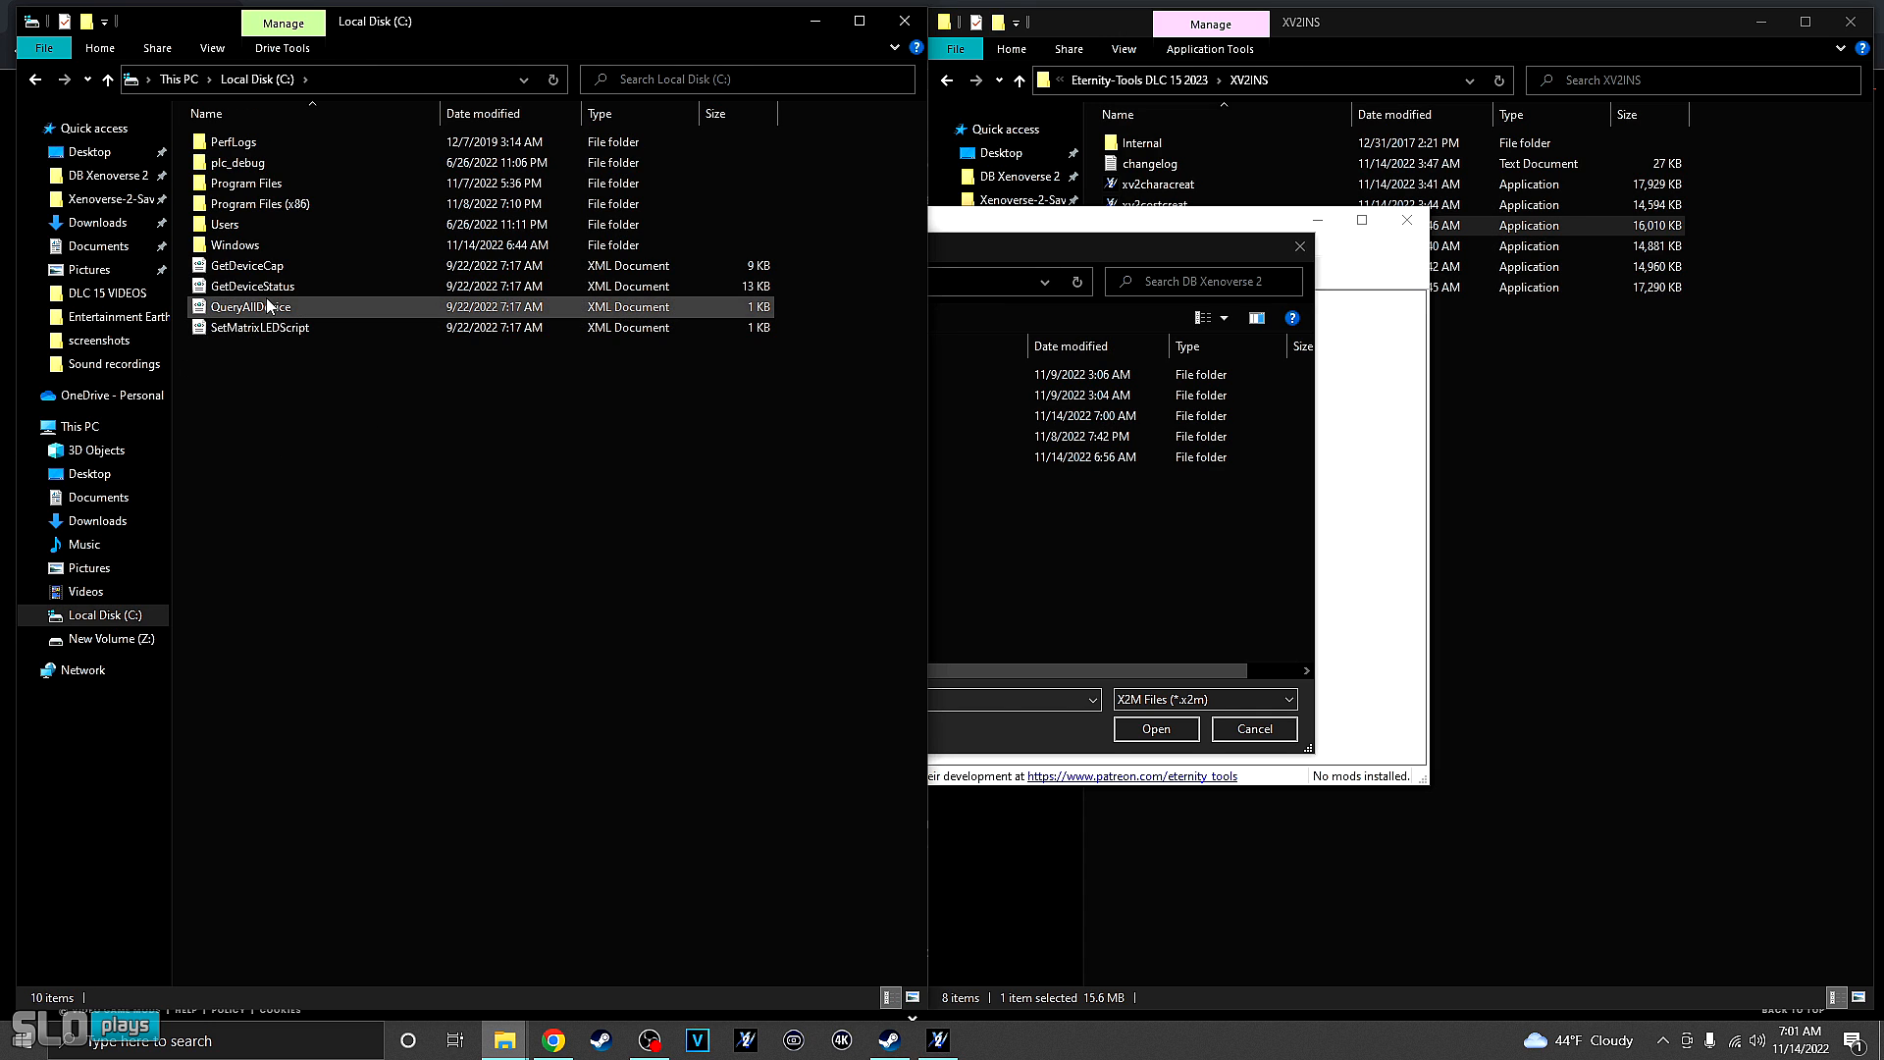
pyautogui.doubleClick(244, 209)
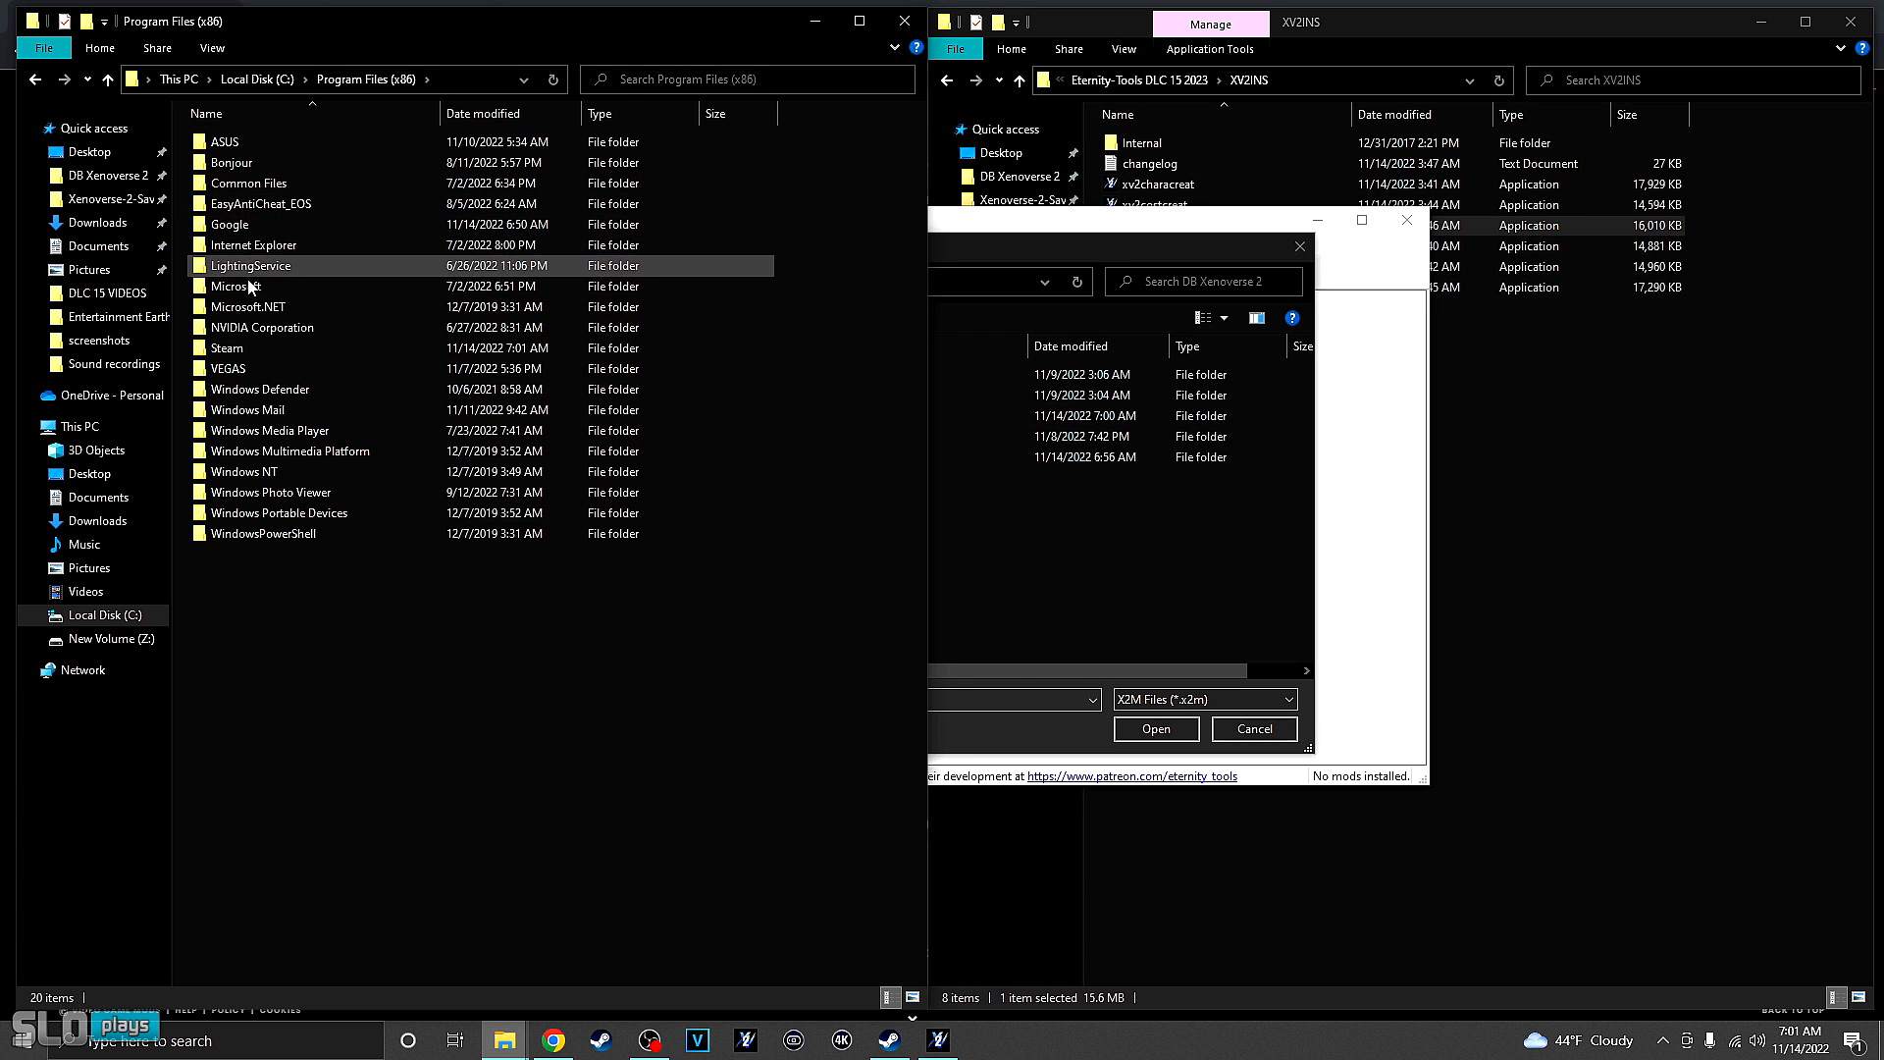
pyautogui.doubleClick(240, 347)
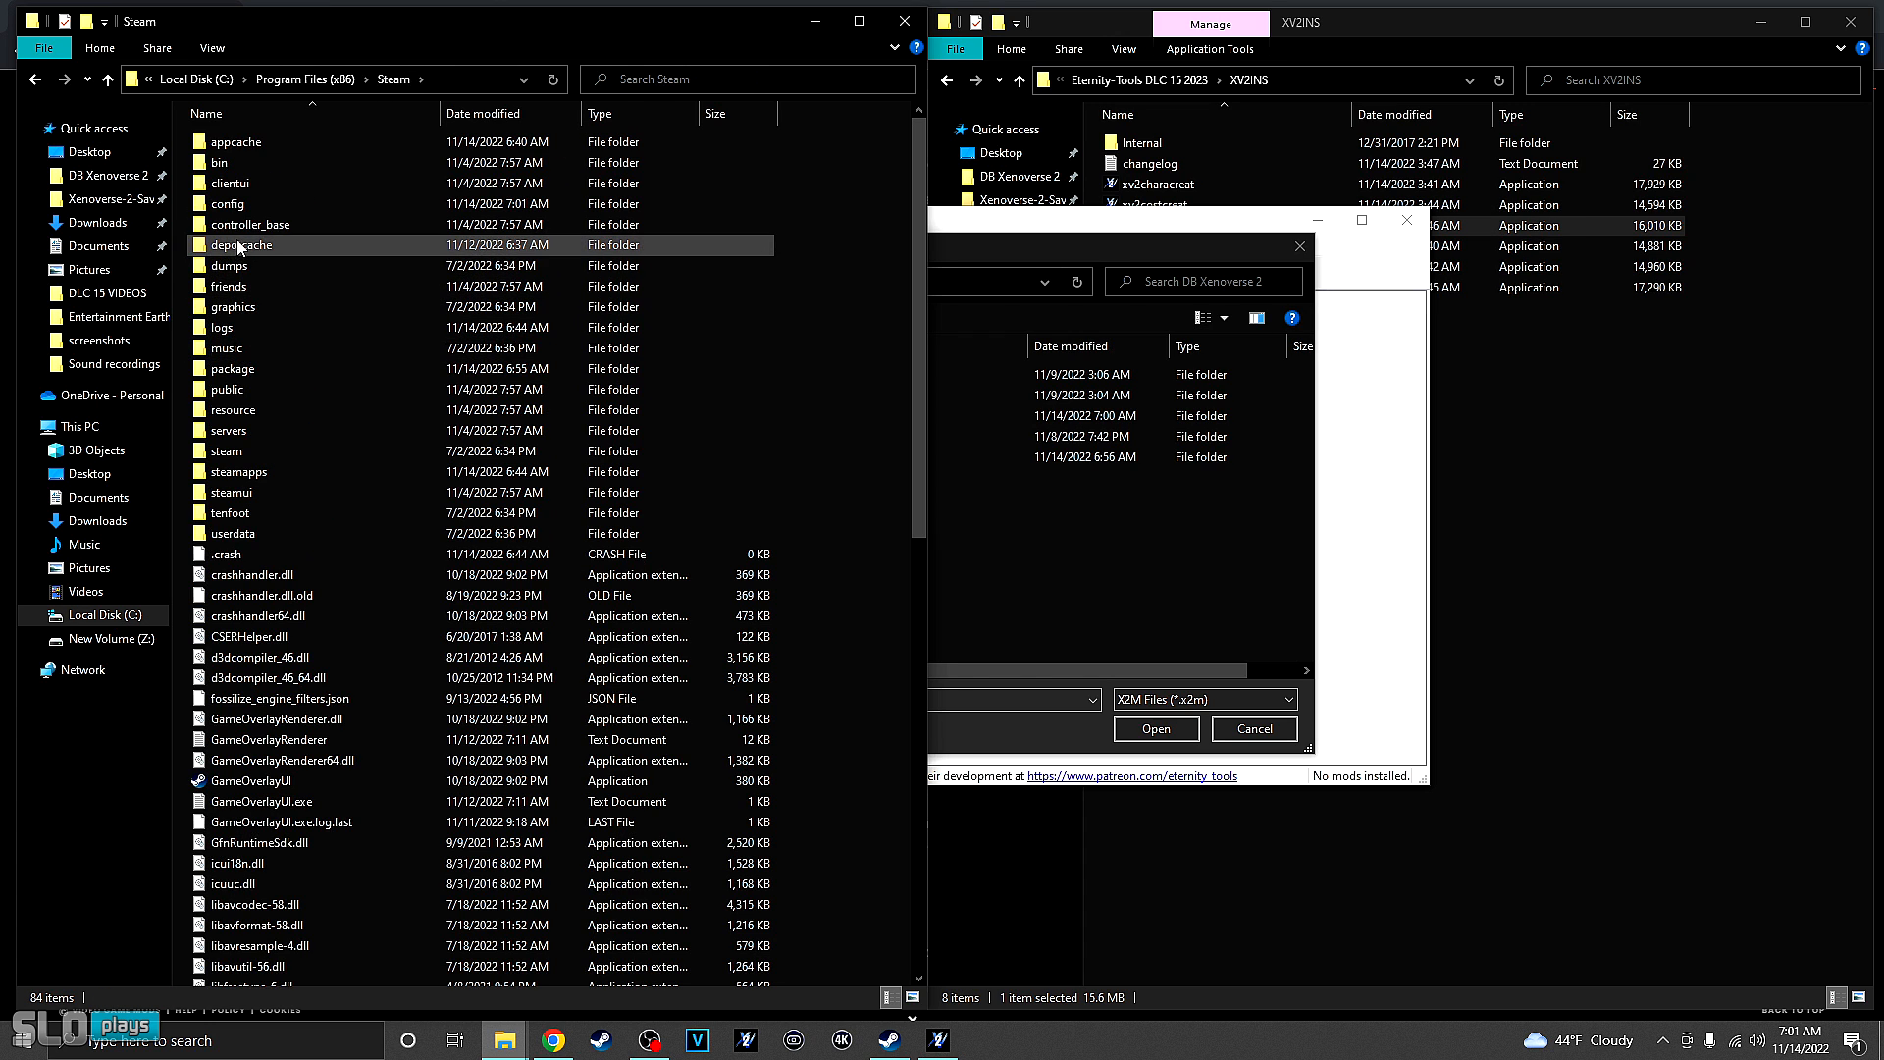
pyautogui.doubleClick(243, 471)
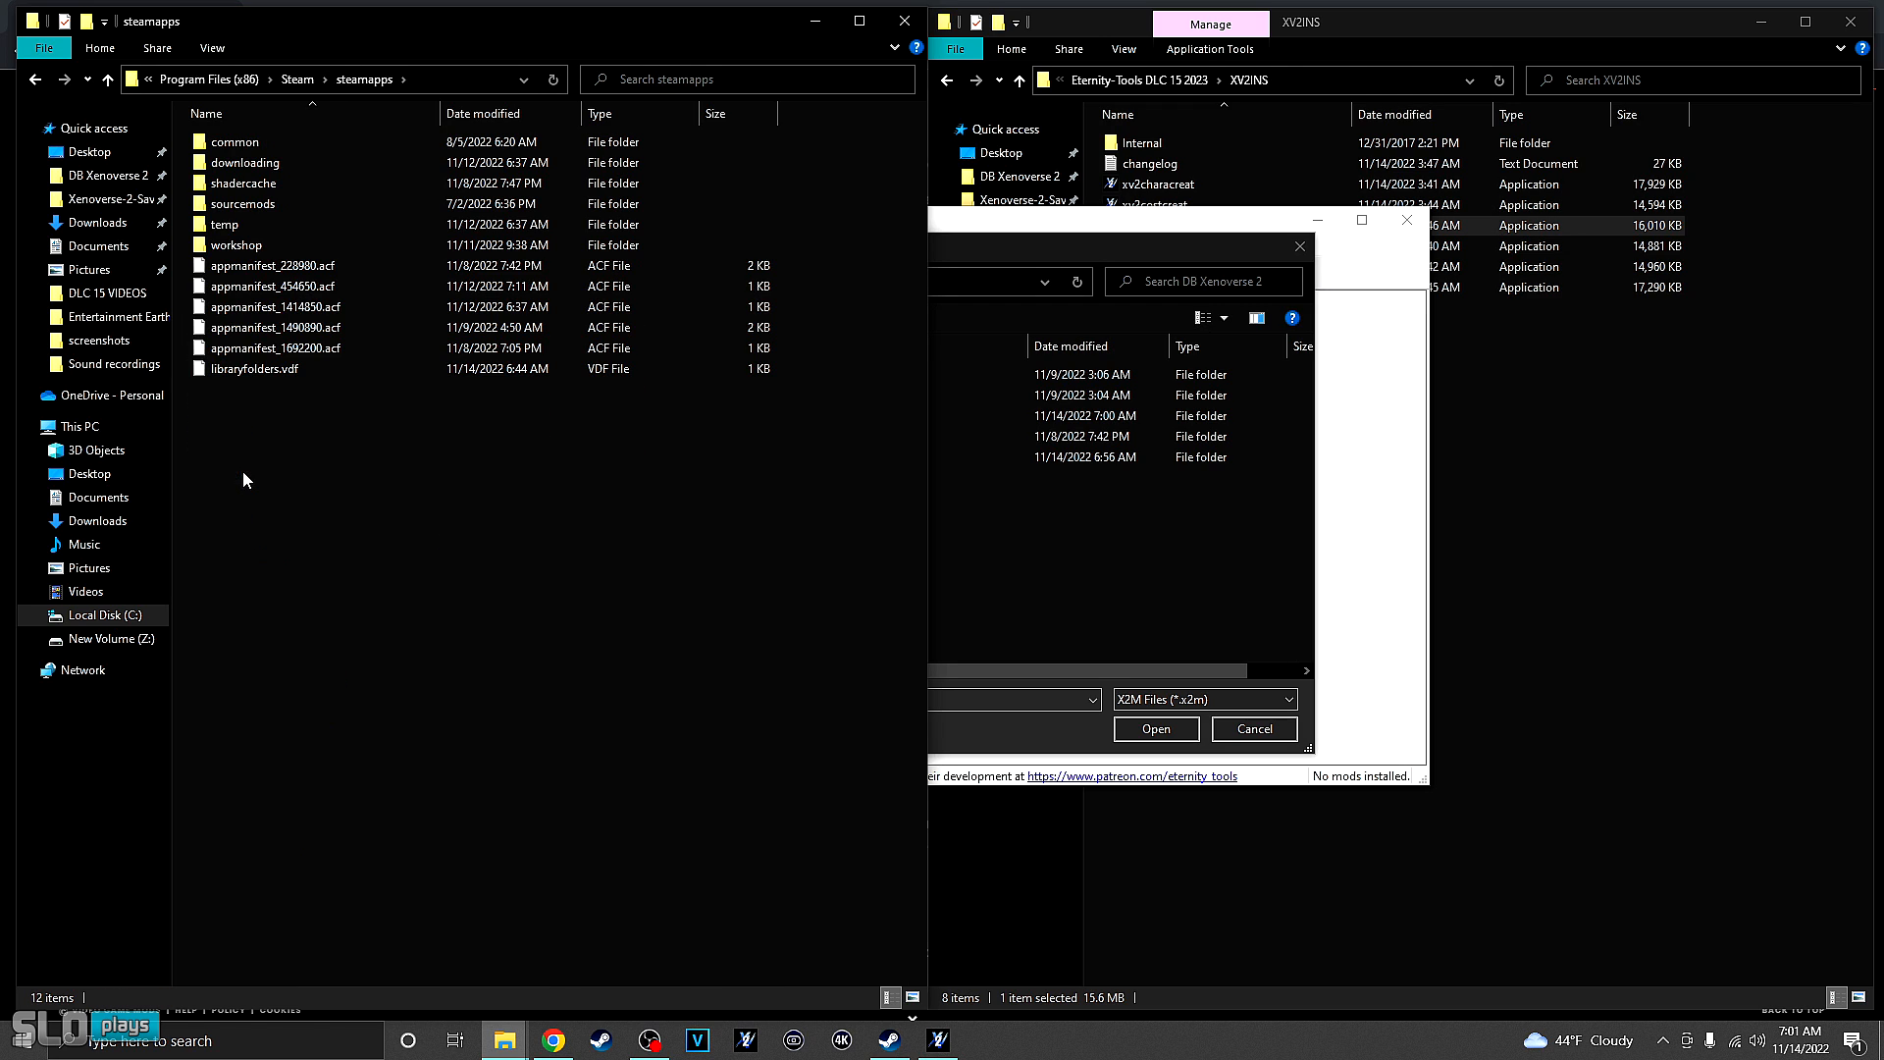
pyautogui.doubleClick(241, 146)
pyautogui.doubleClick(242, 146)
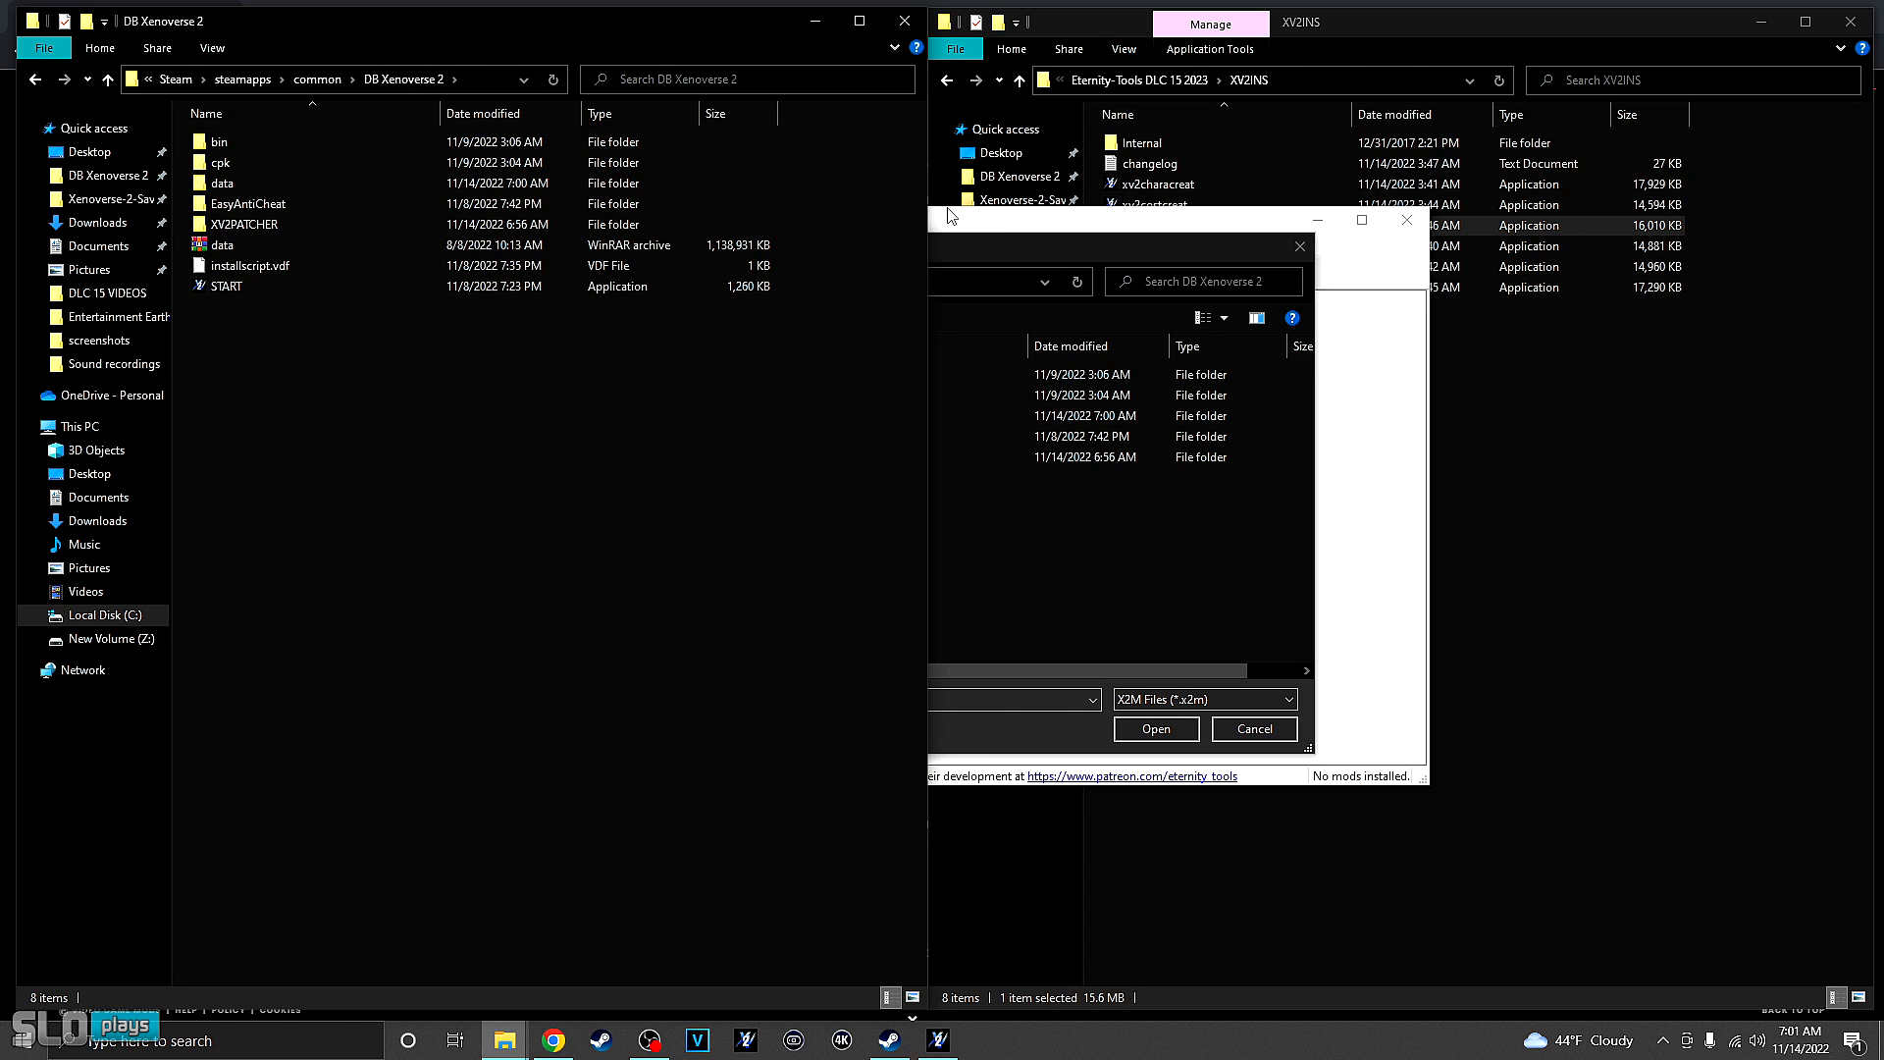
# - Cancel the mod file selection and look over the maintenance tools offered by XV2 Mods Installer
pyautogui.click(952, 249)
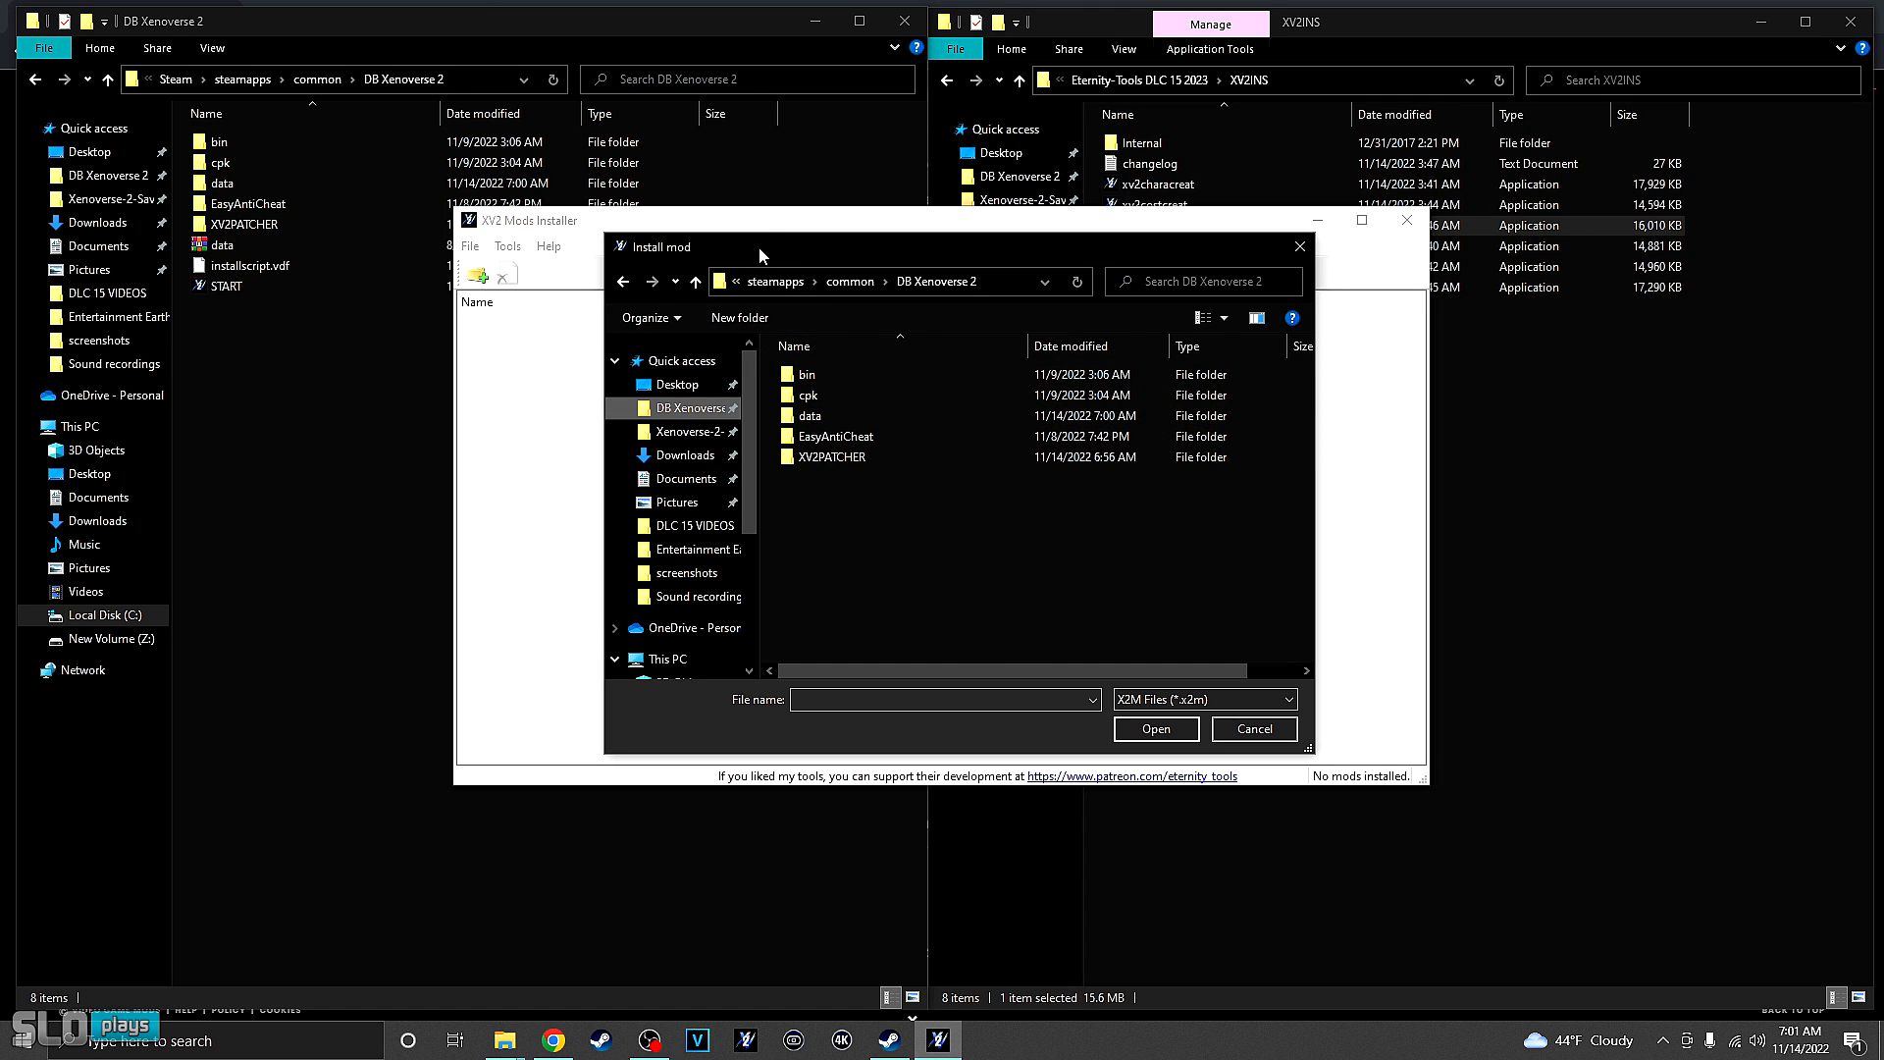
pyautogui.click(1247, 732)
pyautogui.click(470, 246)
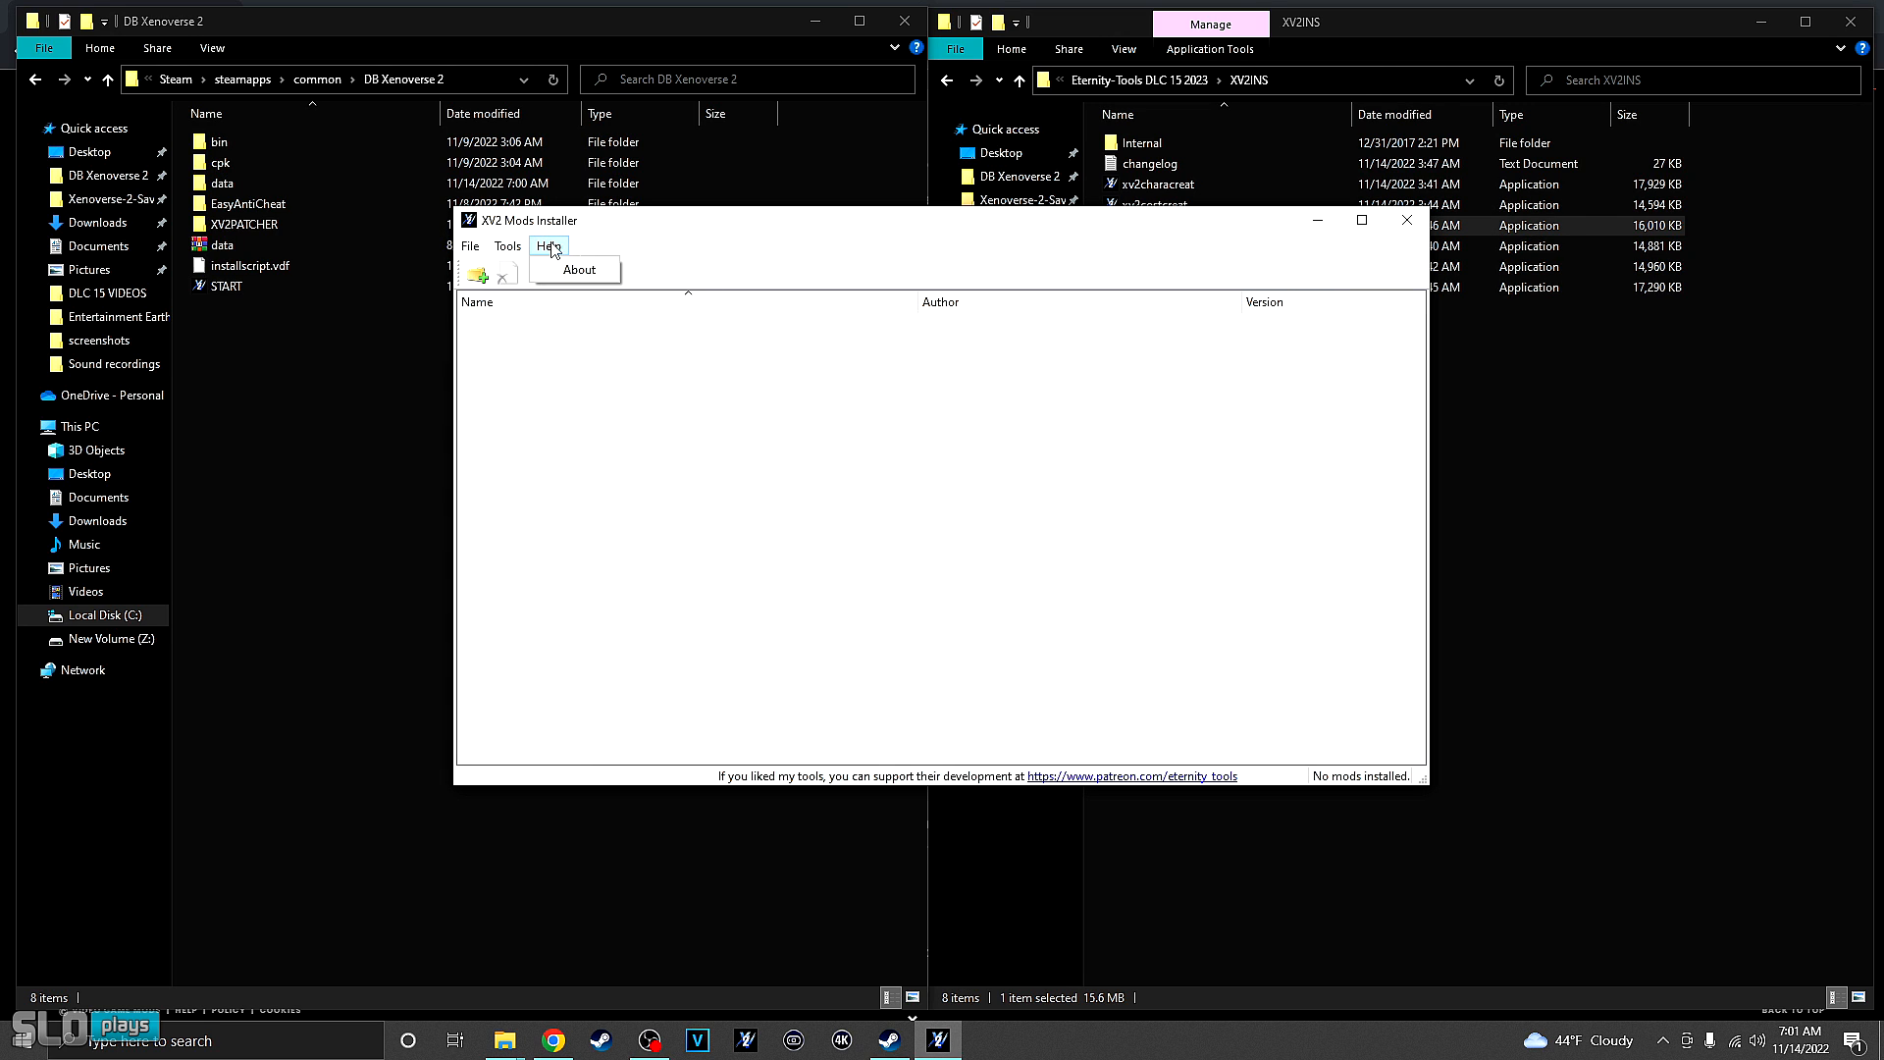
pyautogui.moveTo(520, 250)
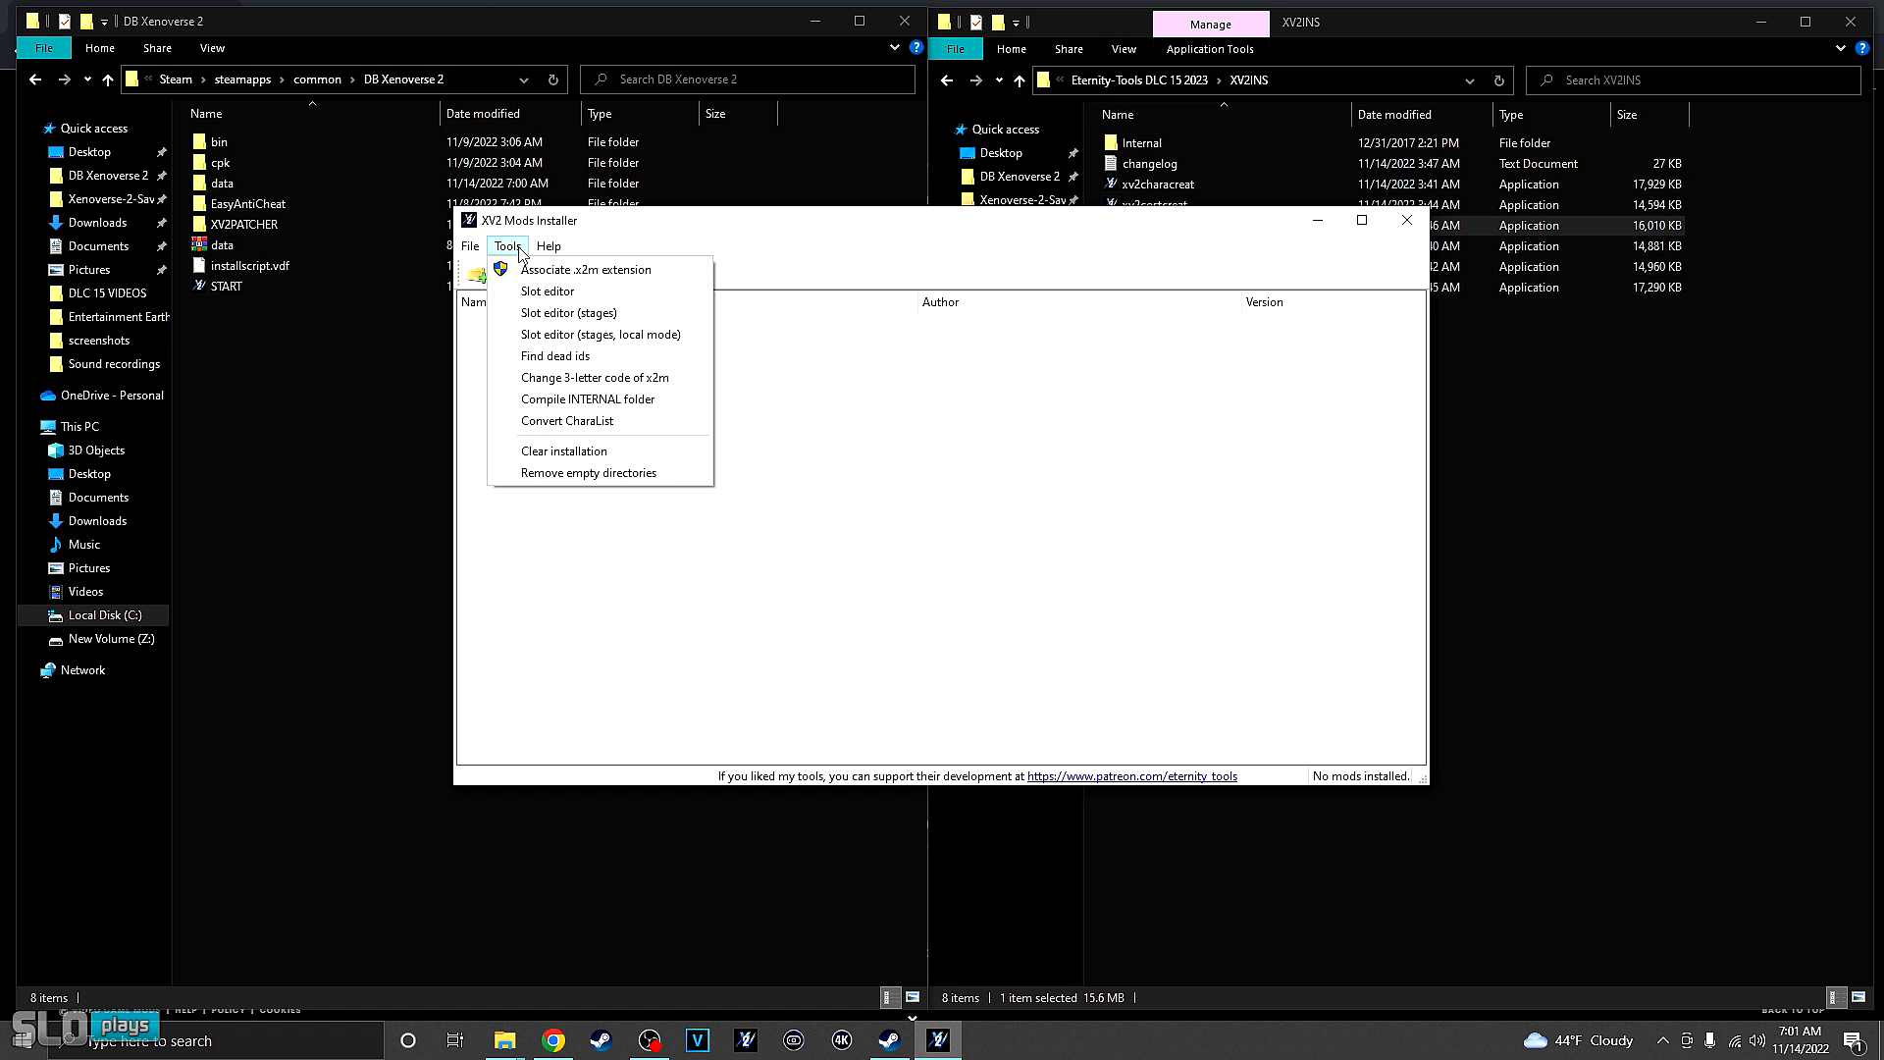
pyautogui.click(771, 212)
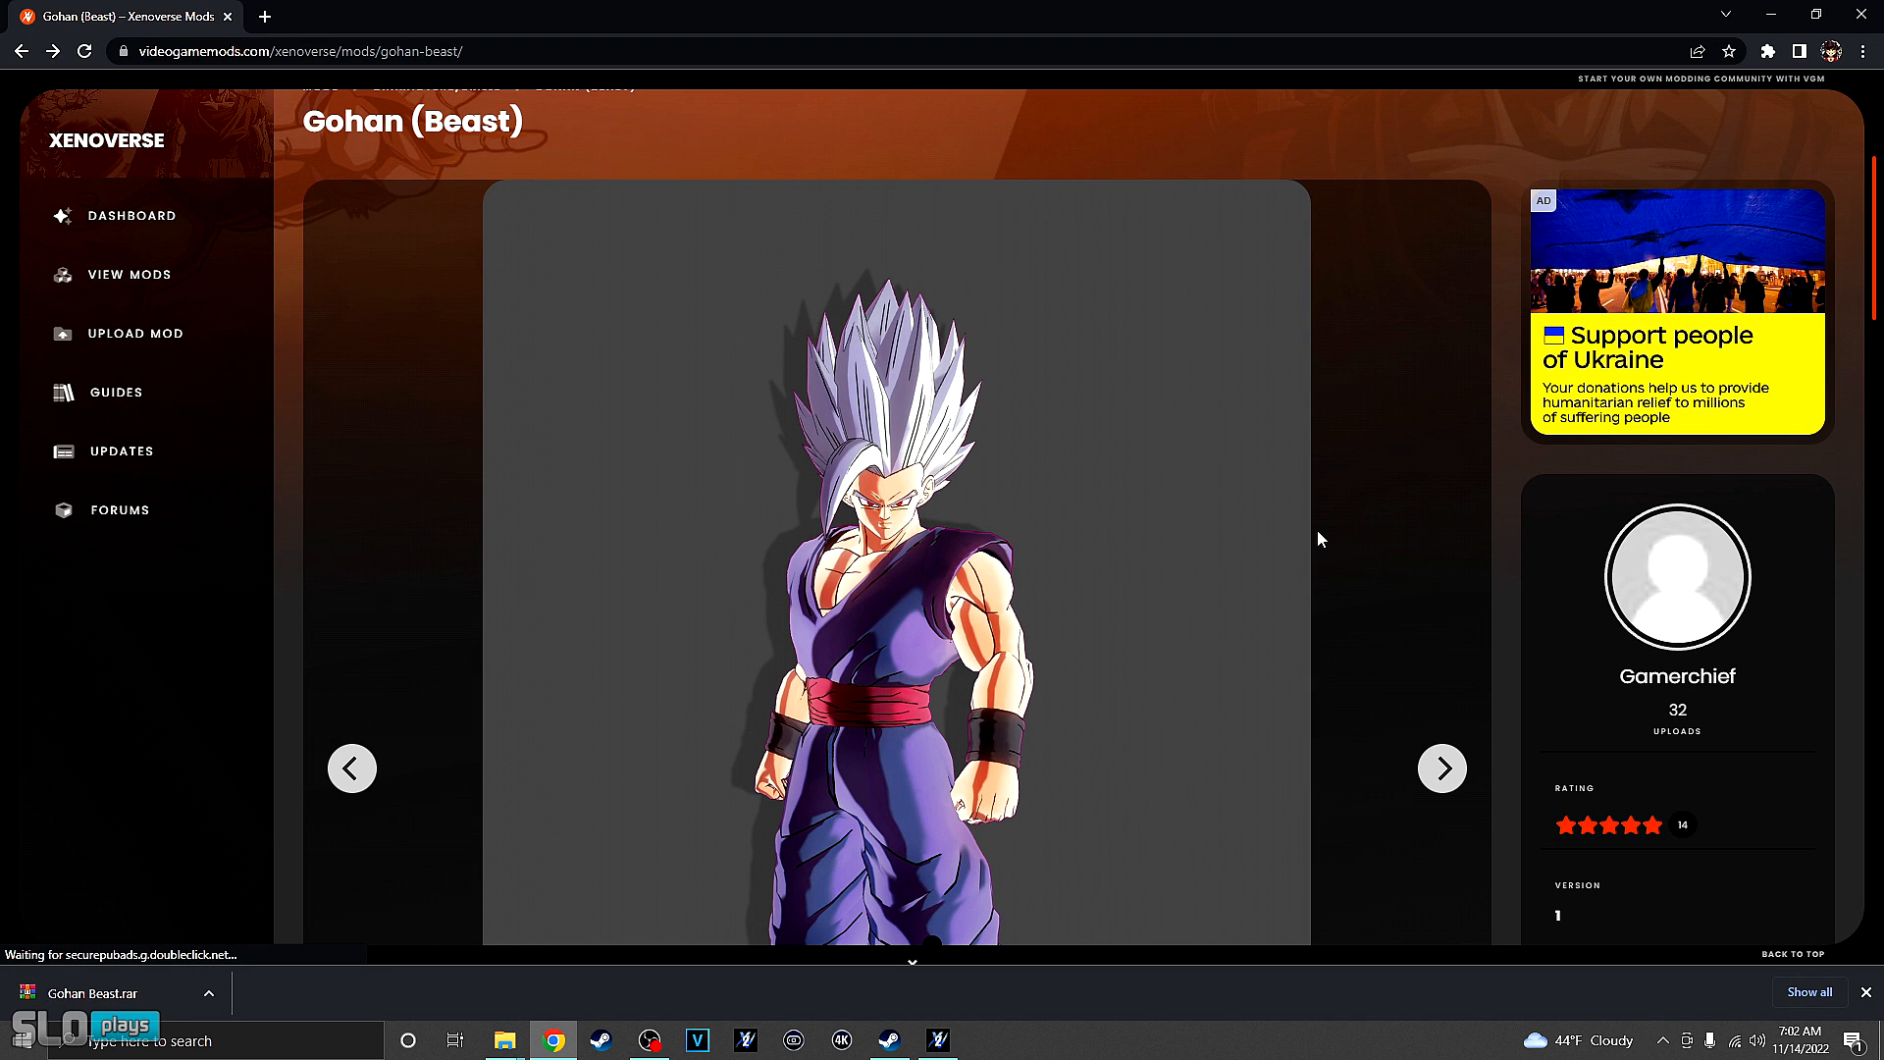
# - Switch to Chrome and examine the Gohan (Beast) mod page on videogamemods.com
pyautogui.scroll(3, 1320, 536)
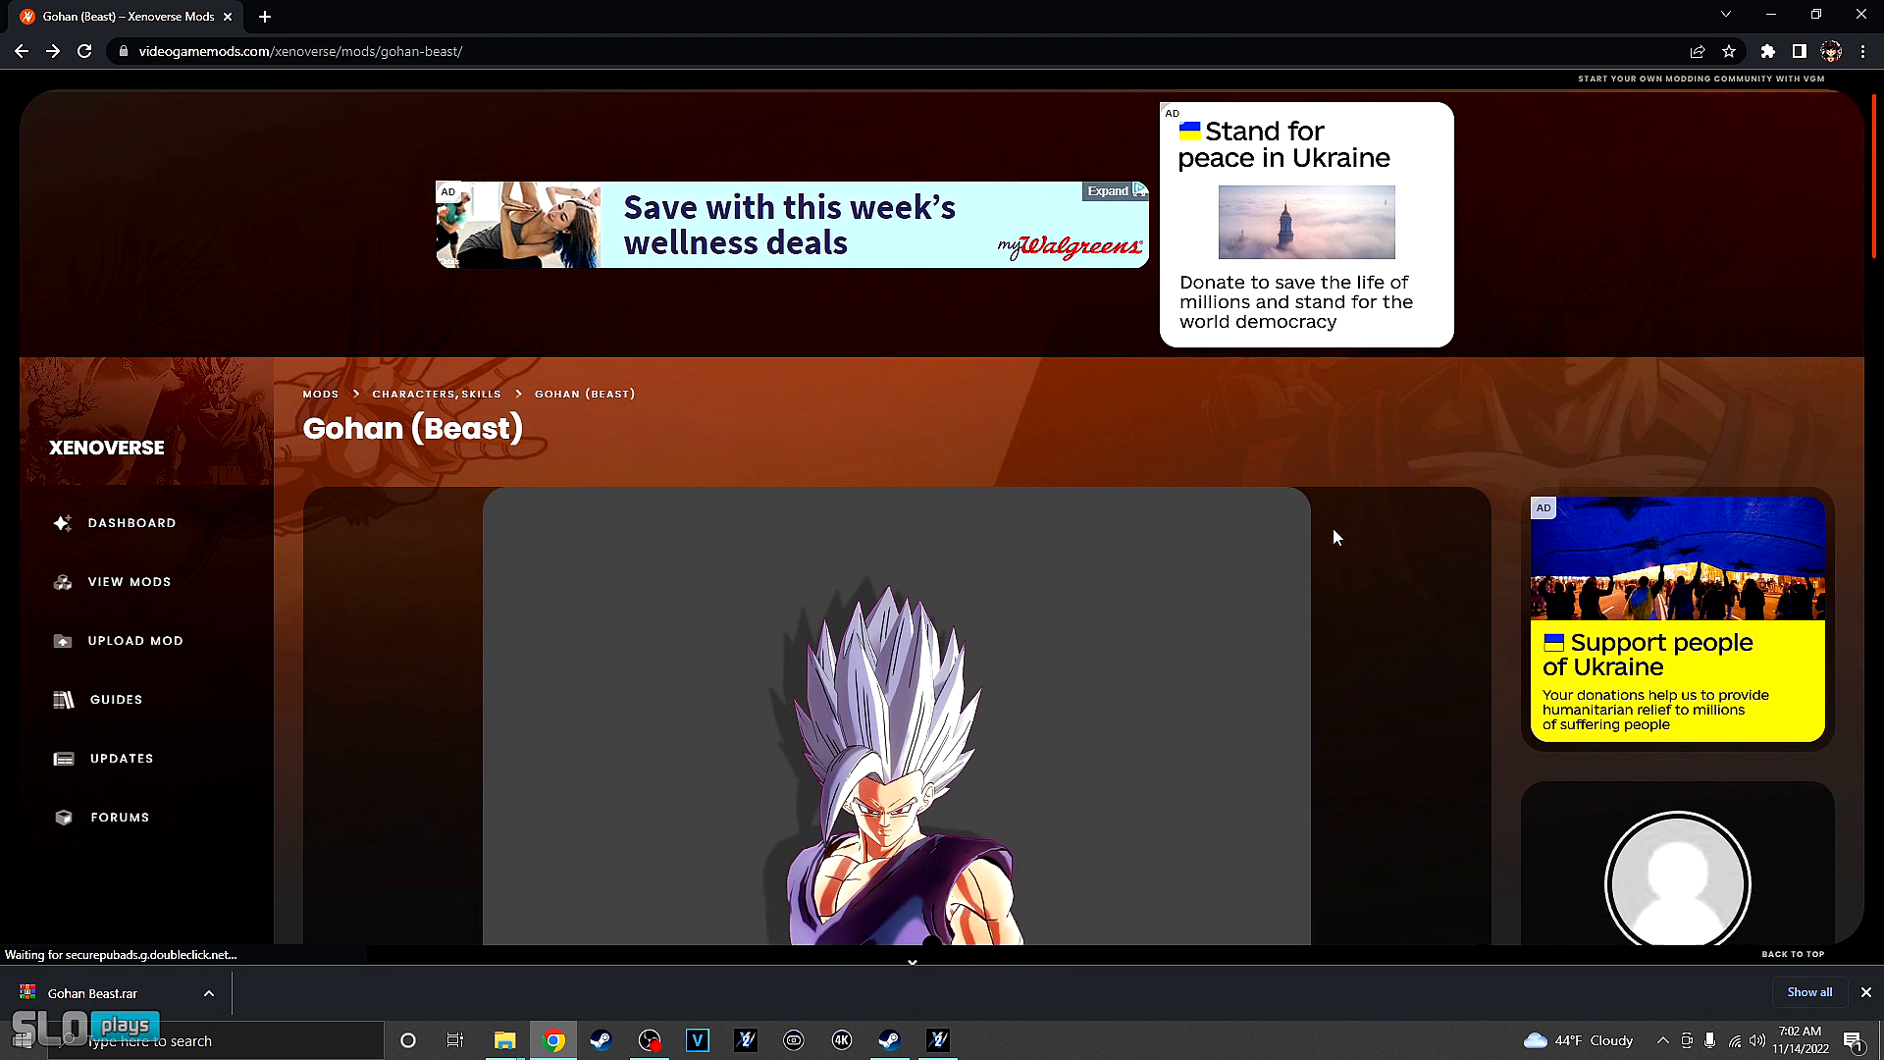
pyautogui.scroll(-2, 1333, 537)
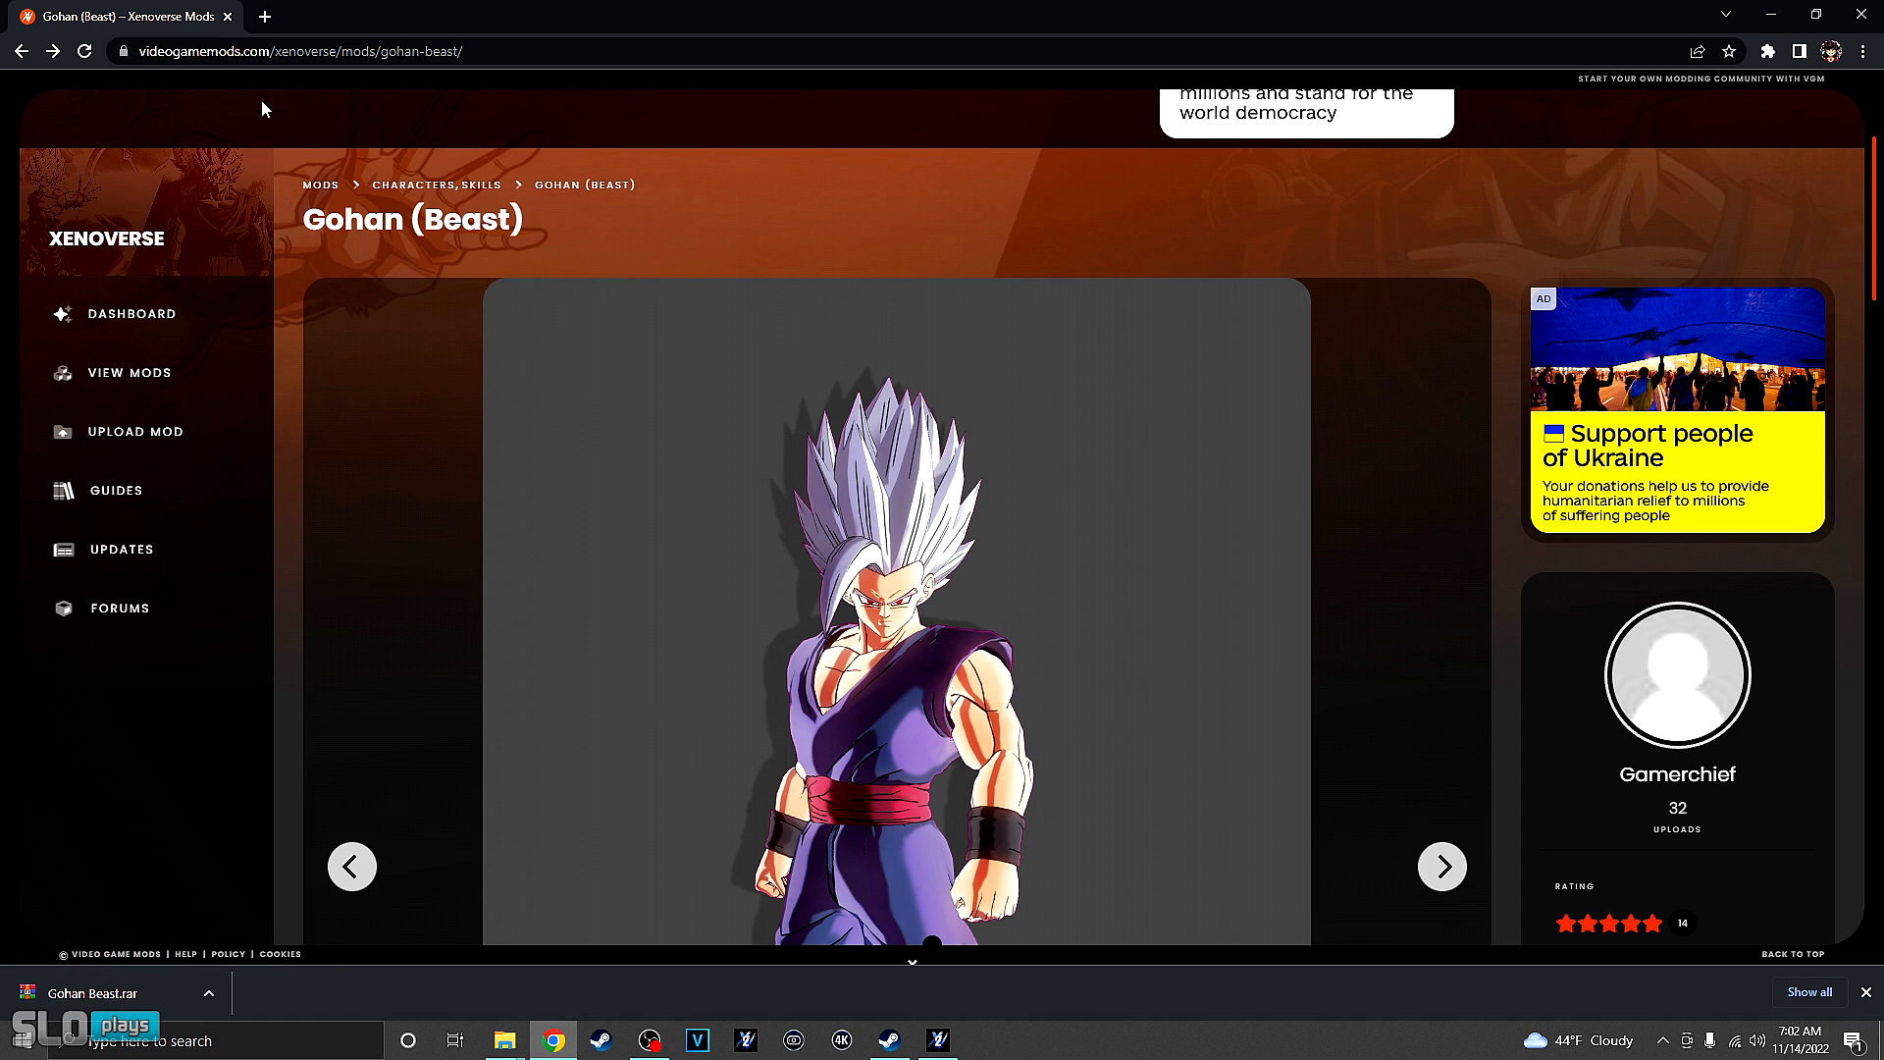
pyautogui.scroll(-2, 1198, 533)
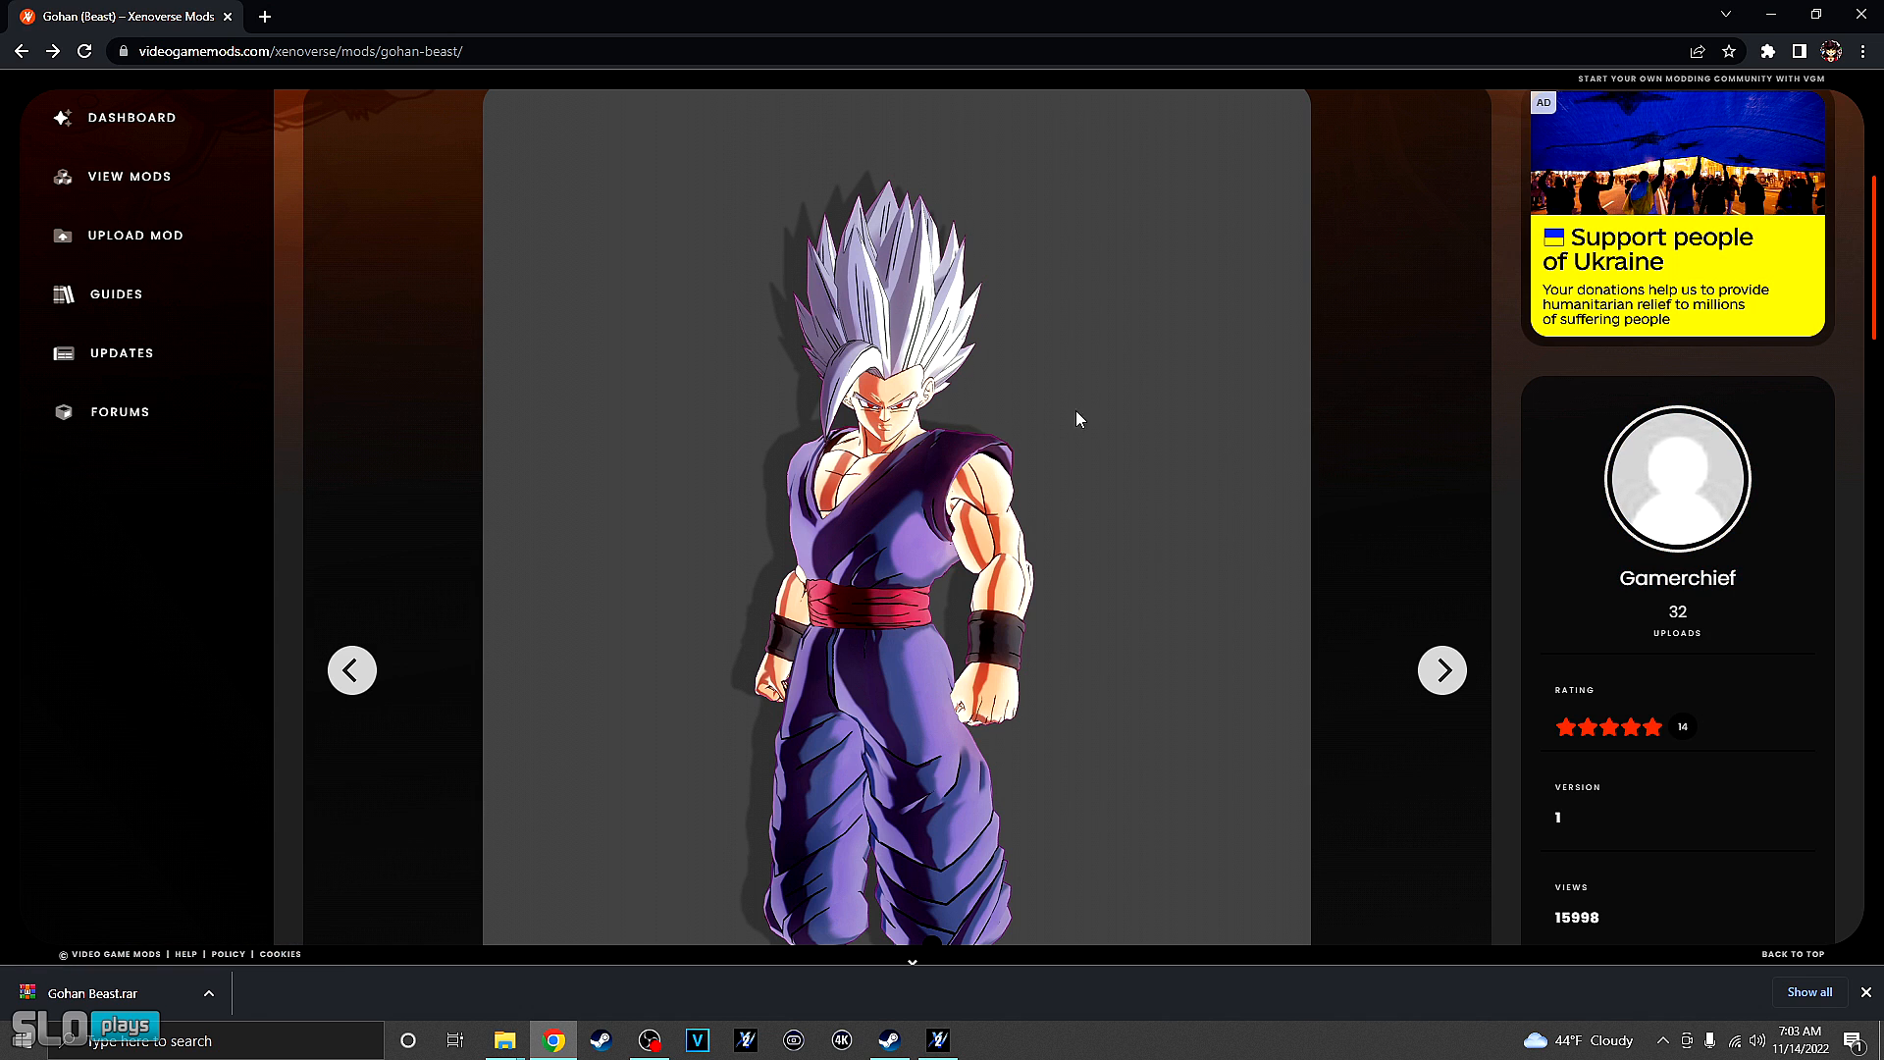
# - Go to the download option on the Gohan (Beast) mod page and switch to File Explorer and XV2 Mods Installer
pyautogui.scroll(-8, 1494, 494)
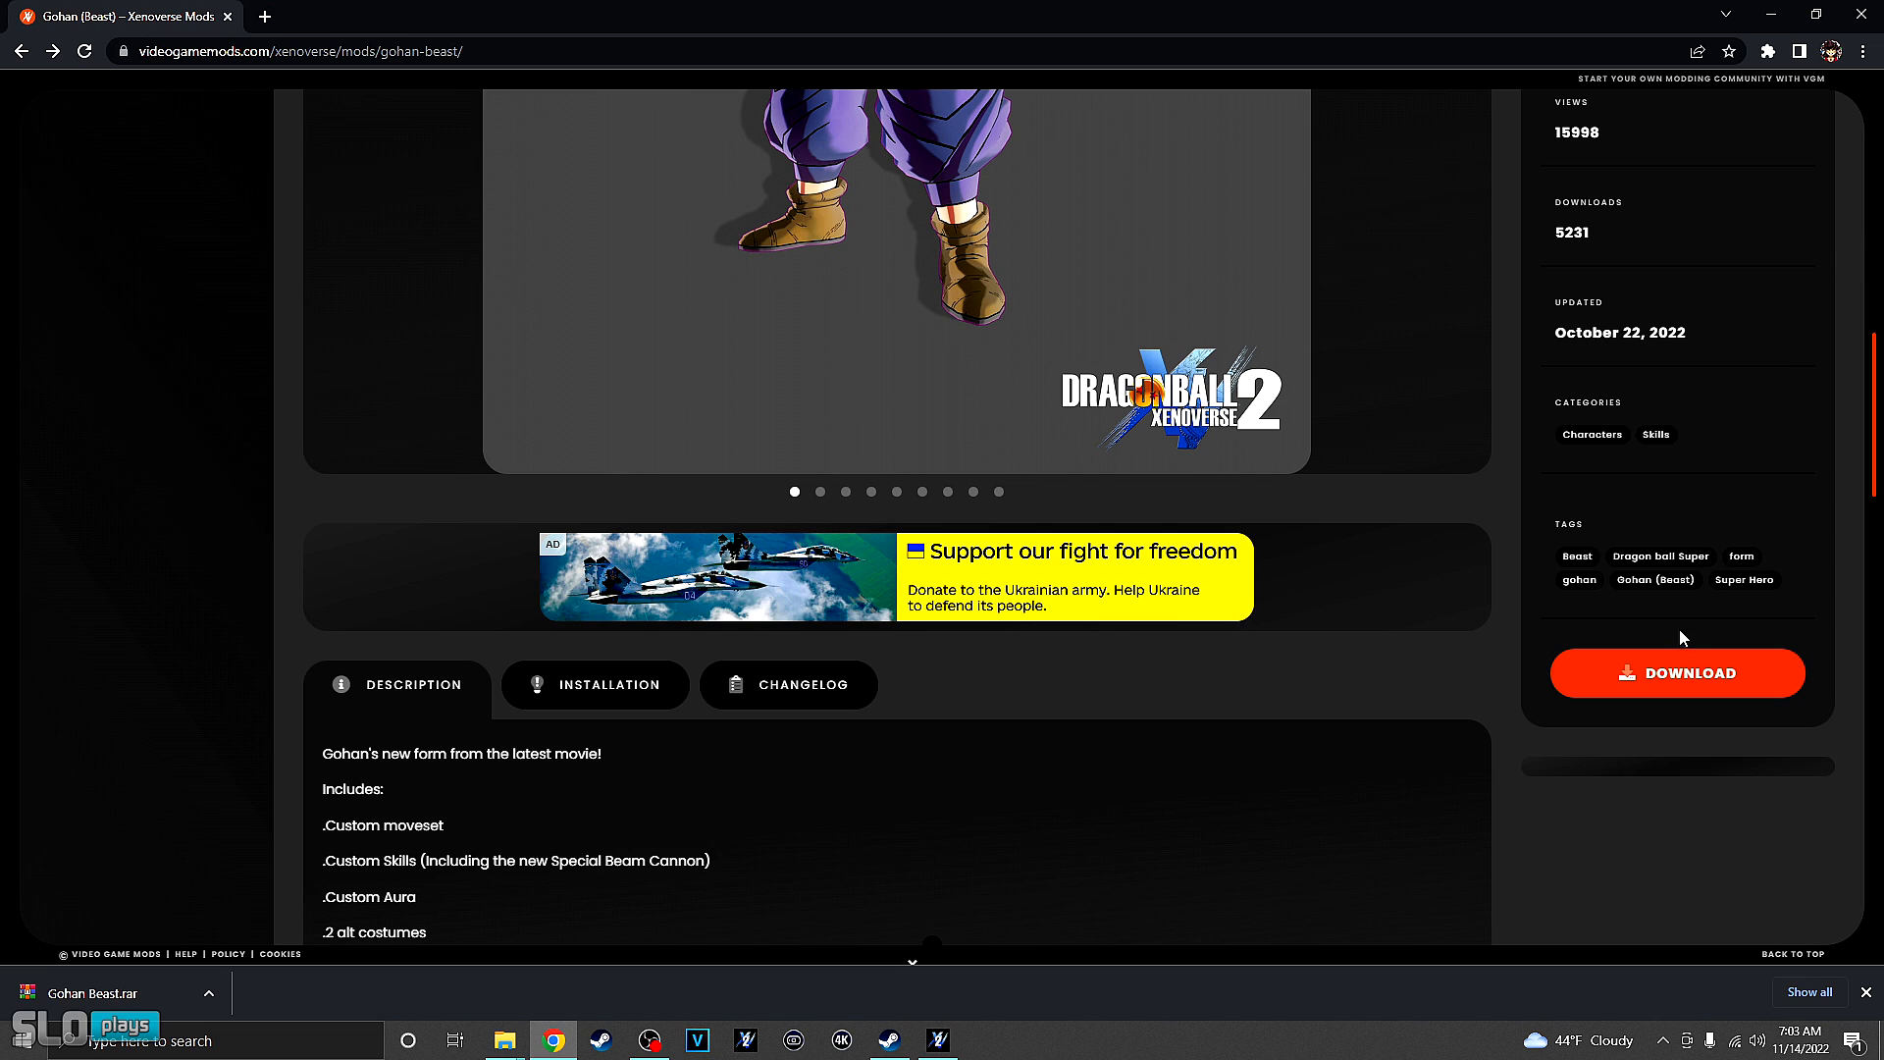
pyautogui.click(1717, 684)
pyautogui.click(505, 1040)
pyautogui.click(557, 981)
pyautogui.click(462, 947)
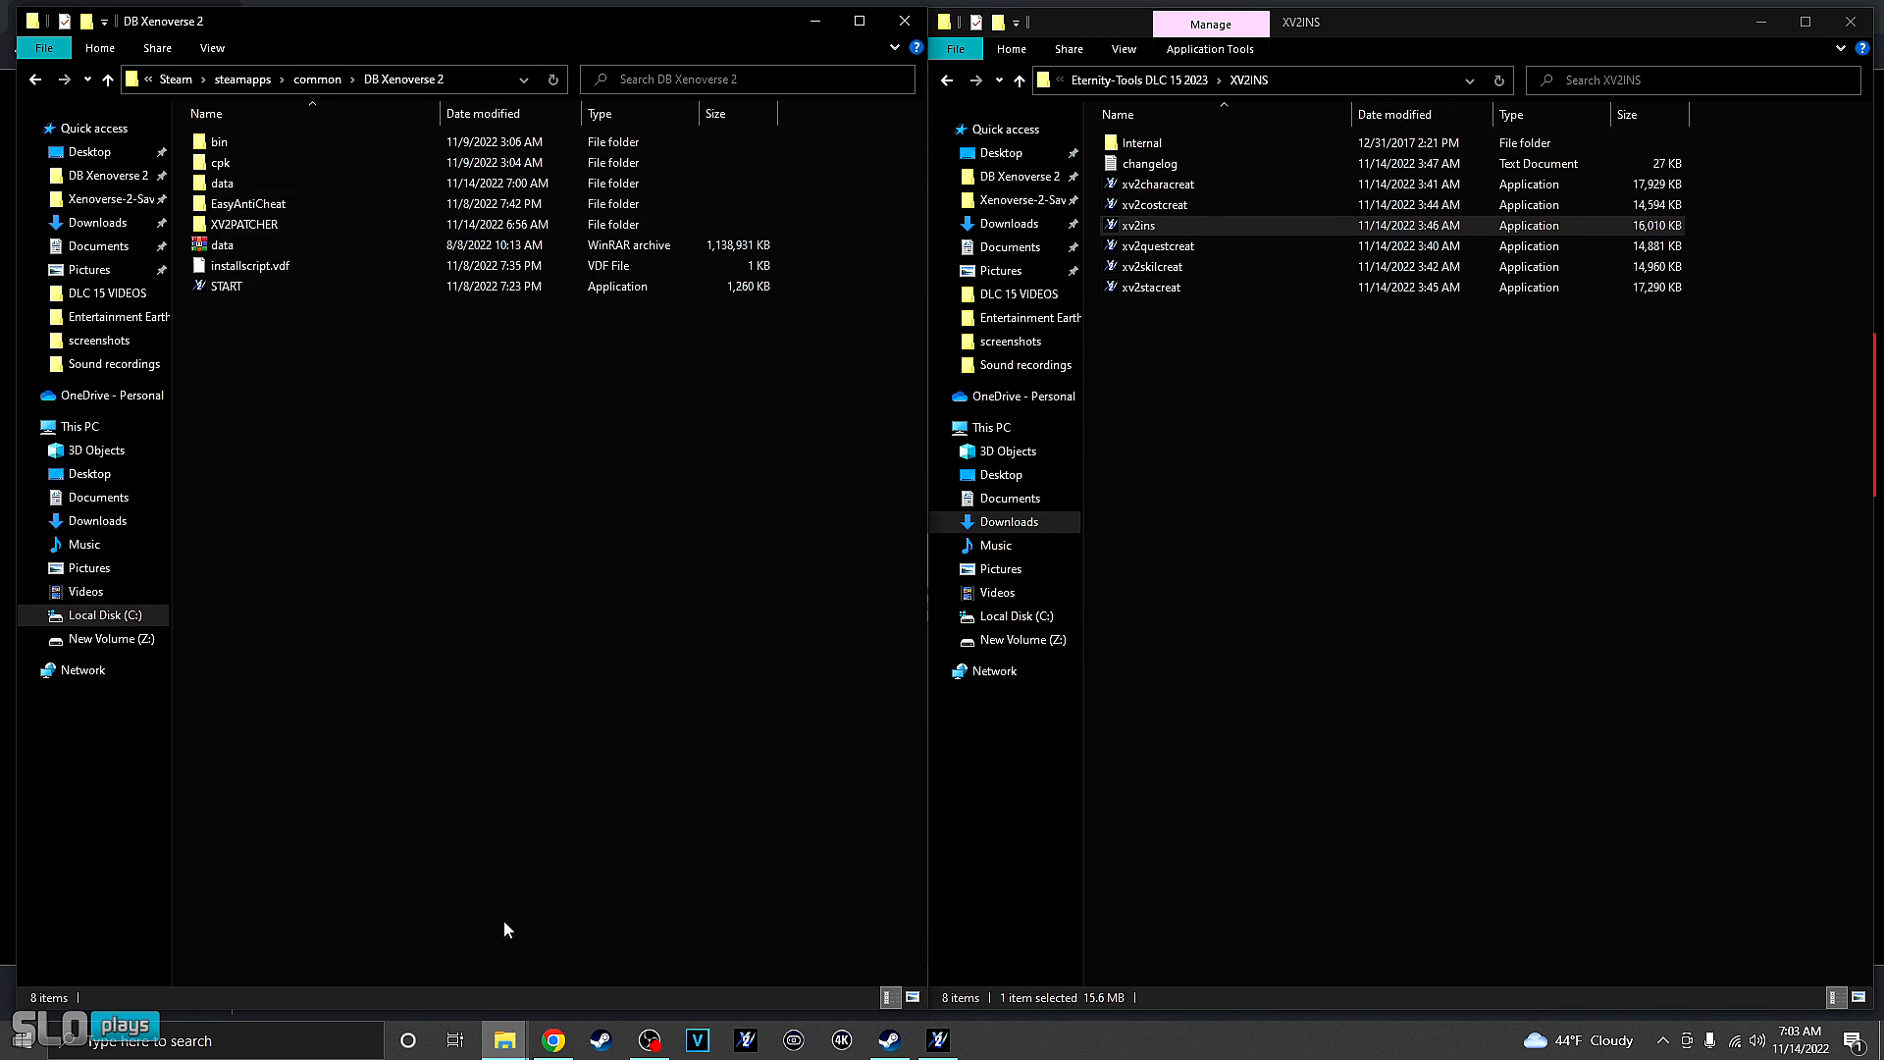
pyautogui.click(940, 1039)
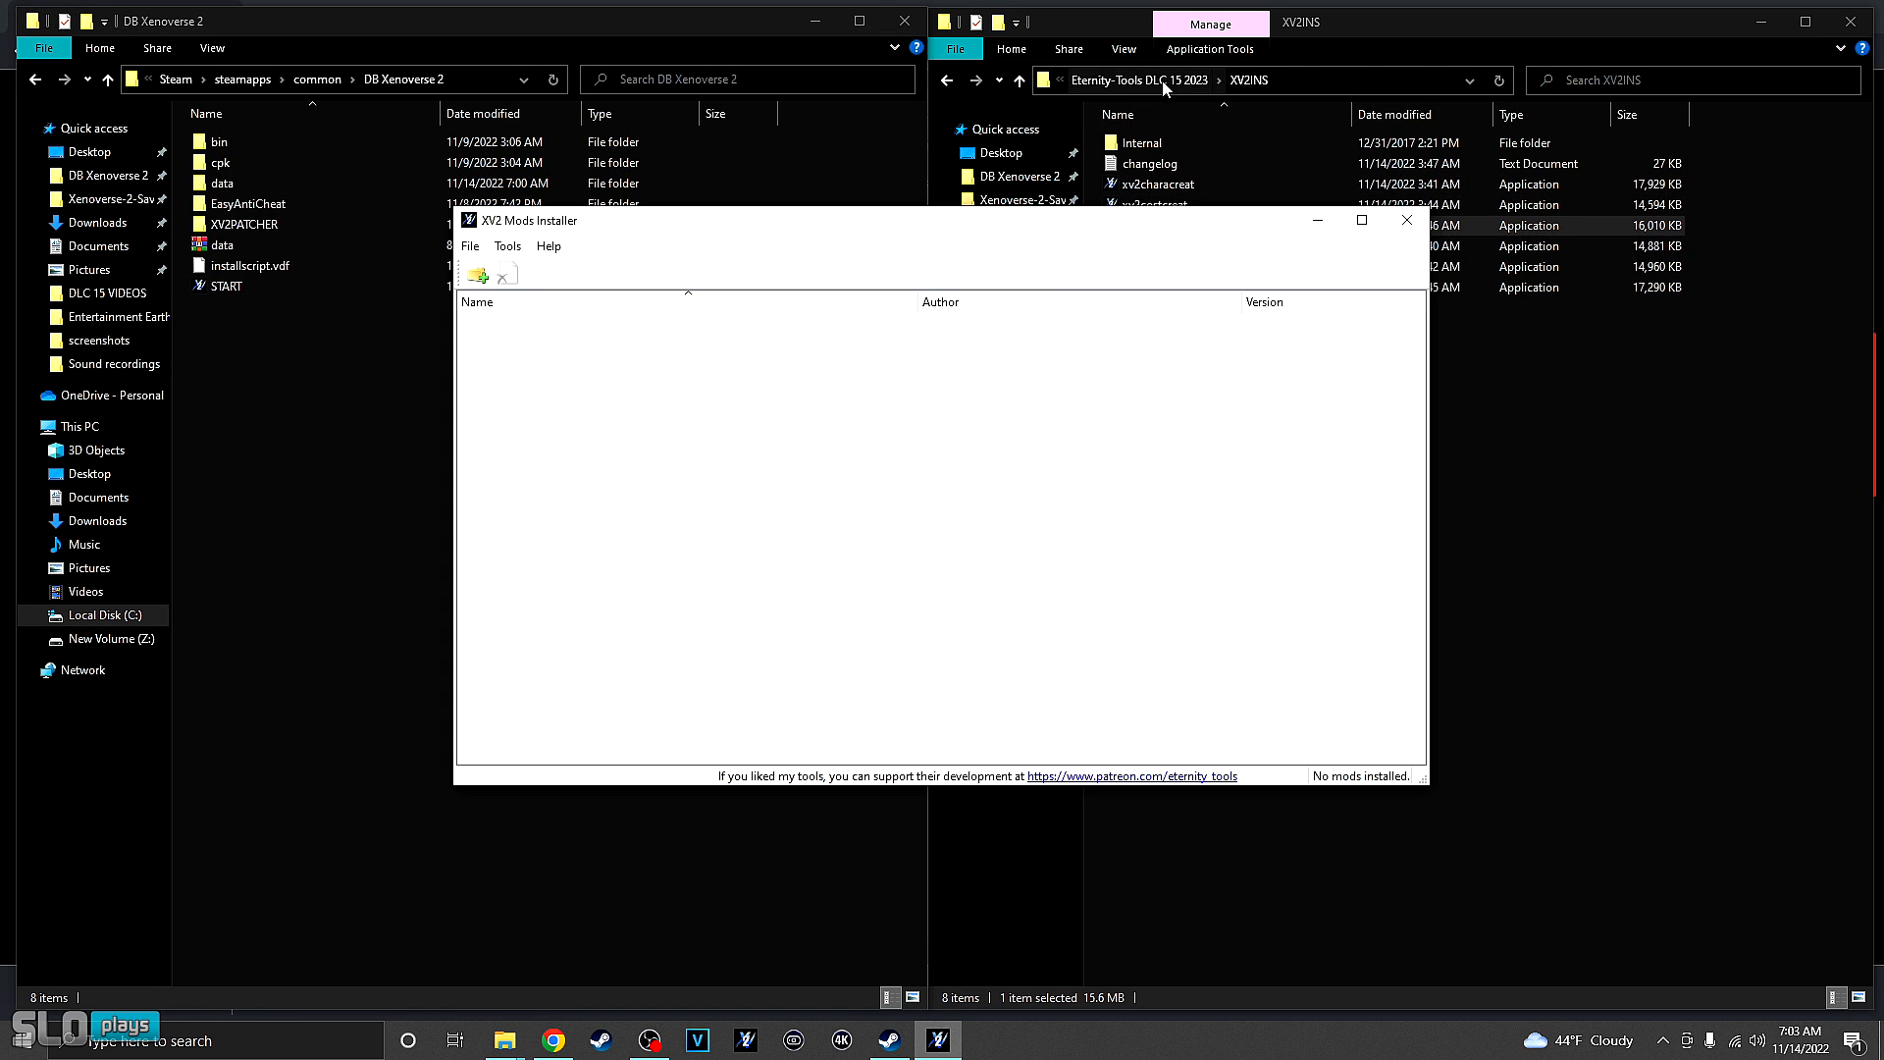
# - Extract the Gohan Beast archive in Downloads into its own folder and select the Gohan (Beast) X2M file inside it
pyautogui.click(1387, 23)
pyautogui.click(1009, 222)
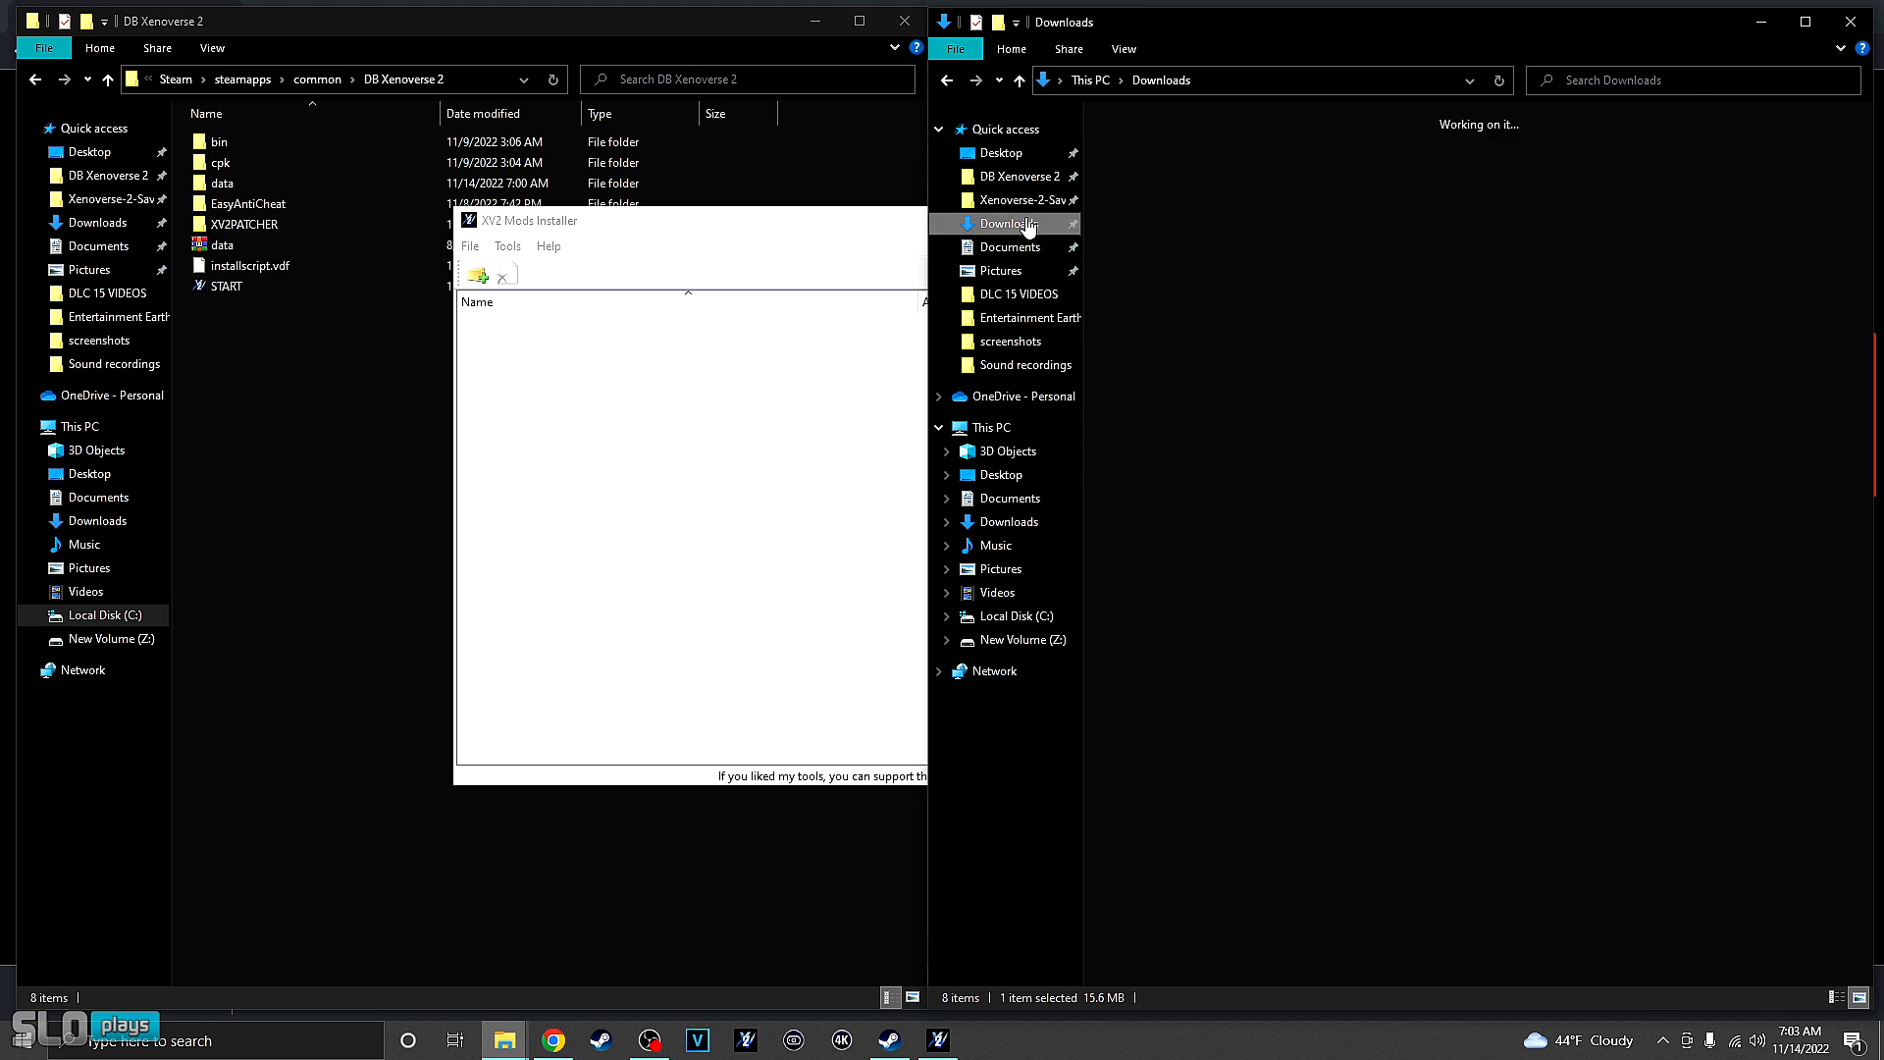
pyautogui.click(1150, 192)
pyautogui.rightClick(1147, 204)
pyautogui.click(1207, 315)
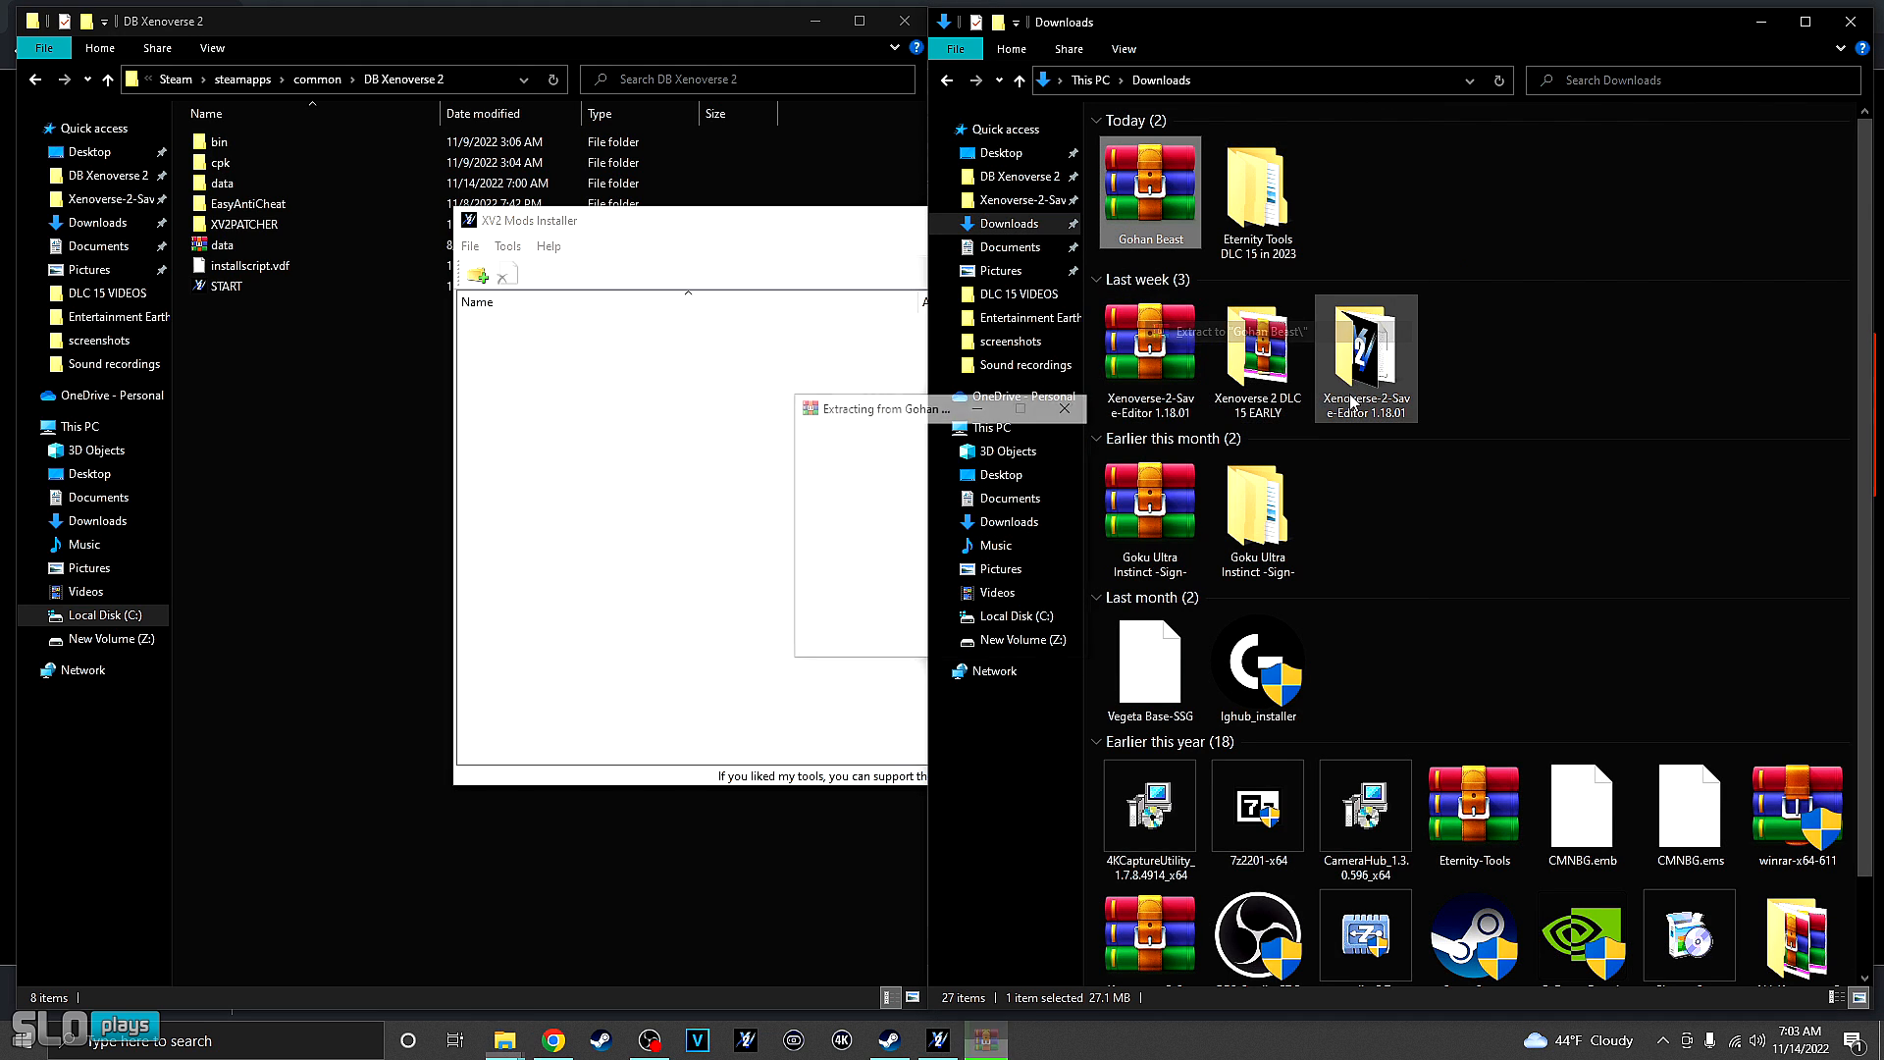
pyautogui.doubleClick(1366, 197)
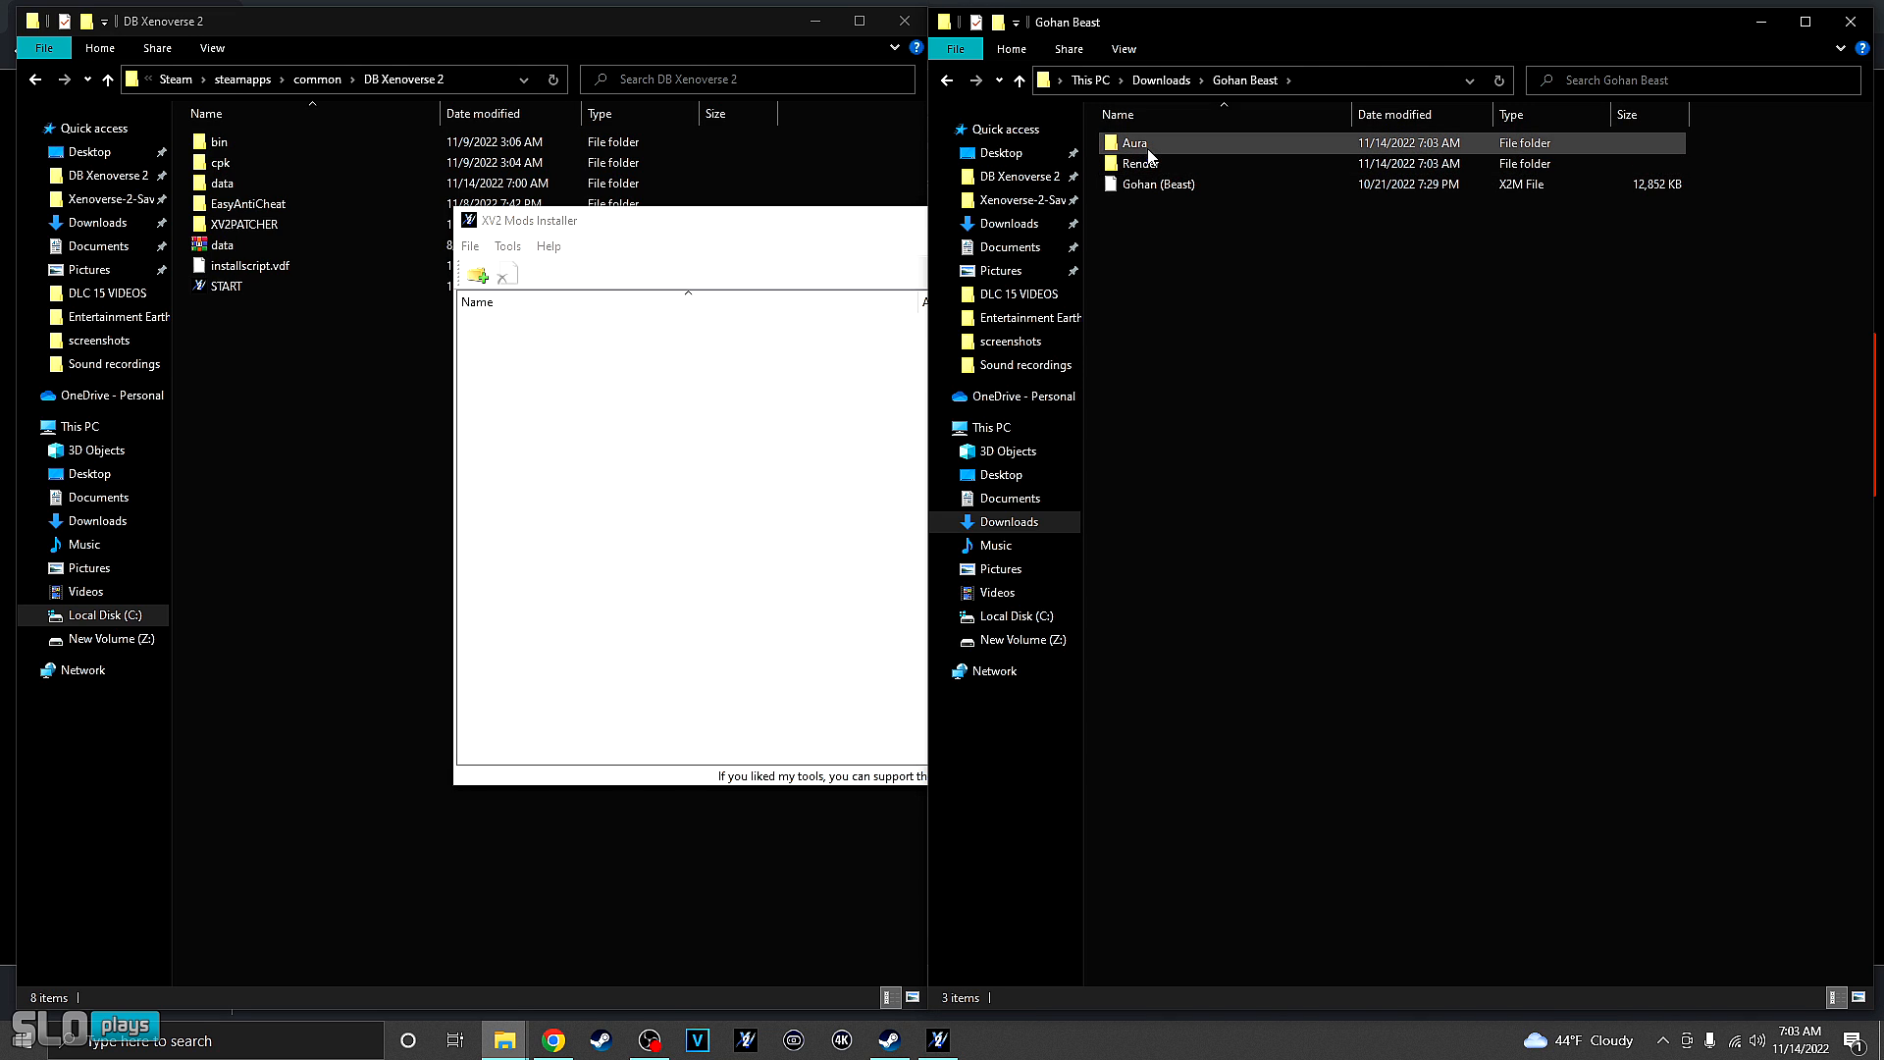
pyautogui.click(1142, 187)
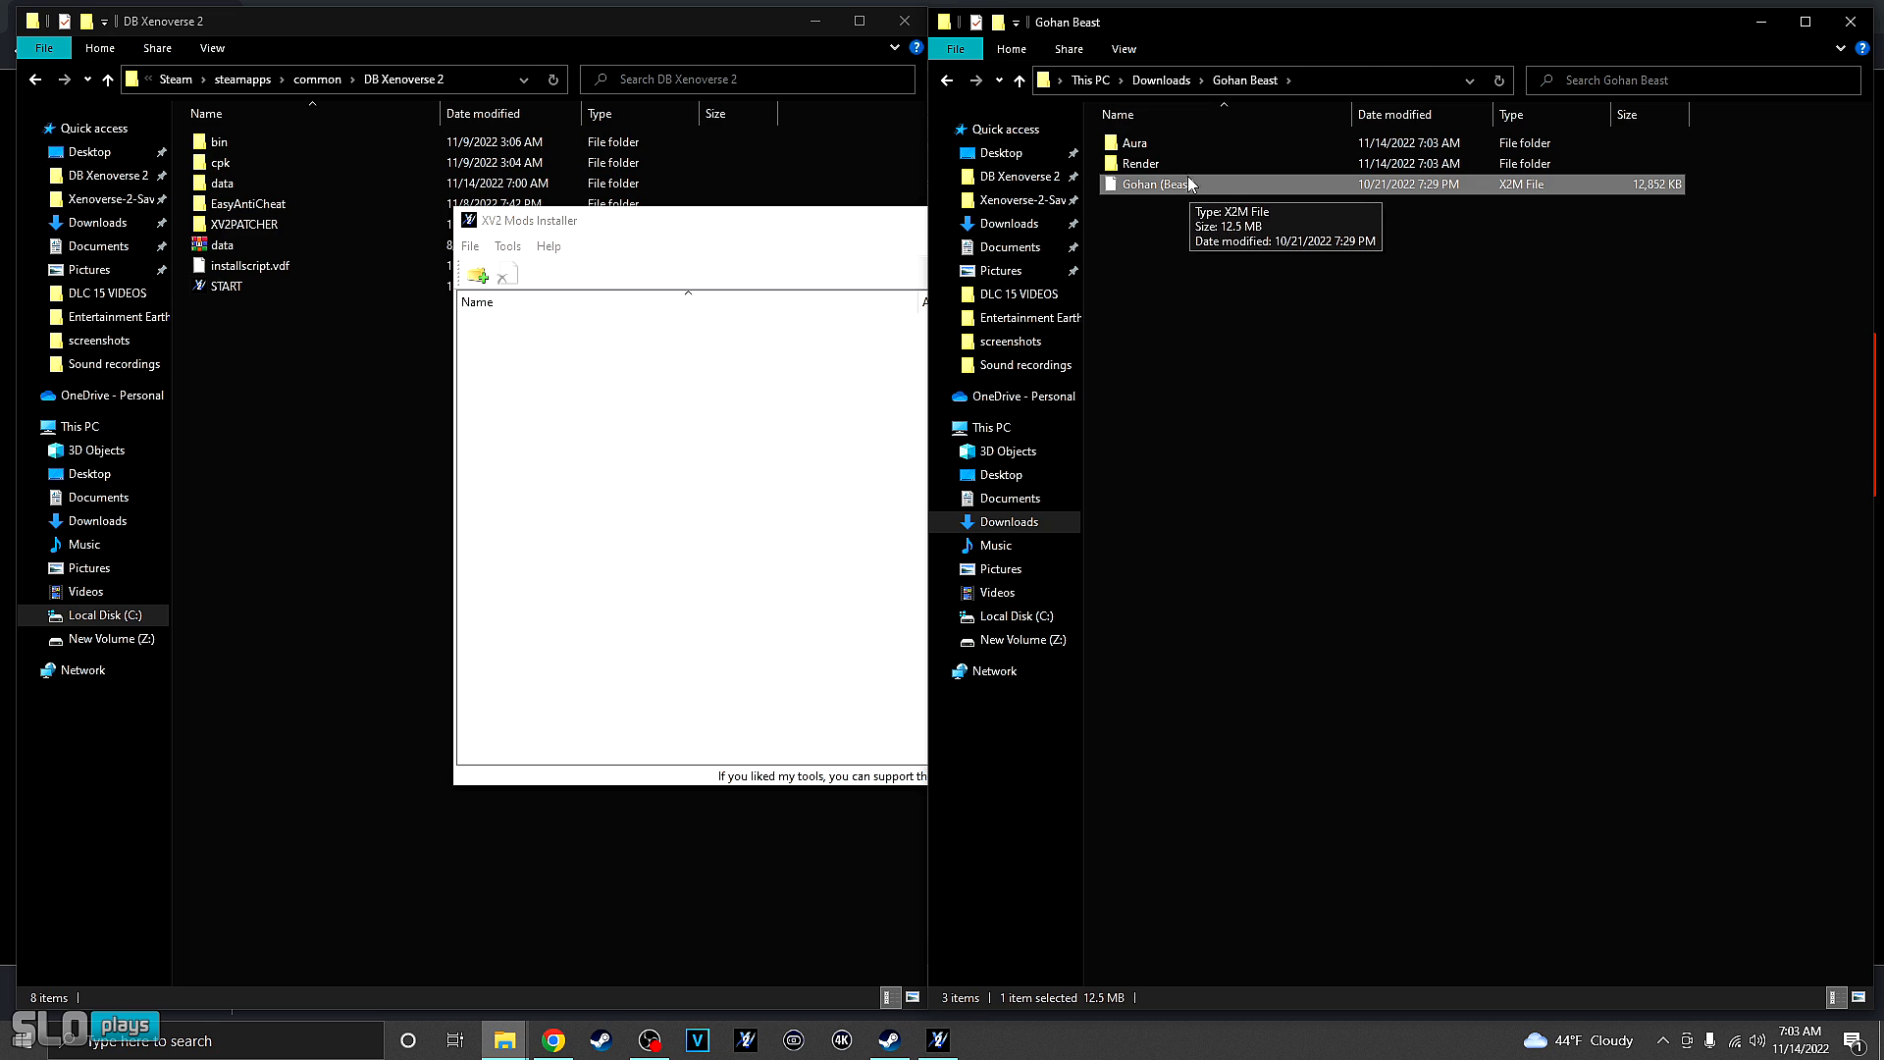
# - Install the Gohan (Beast) X2M file from Downloads in XV2 Mods Installer, placing all its costumes in a new slot
pyautogui.click(693, 220)
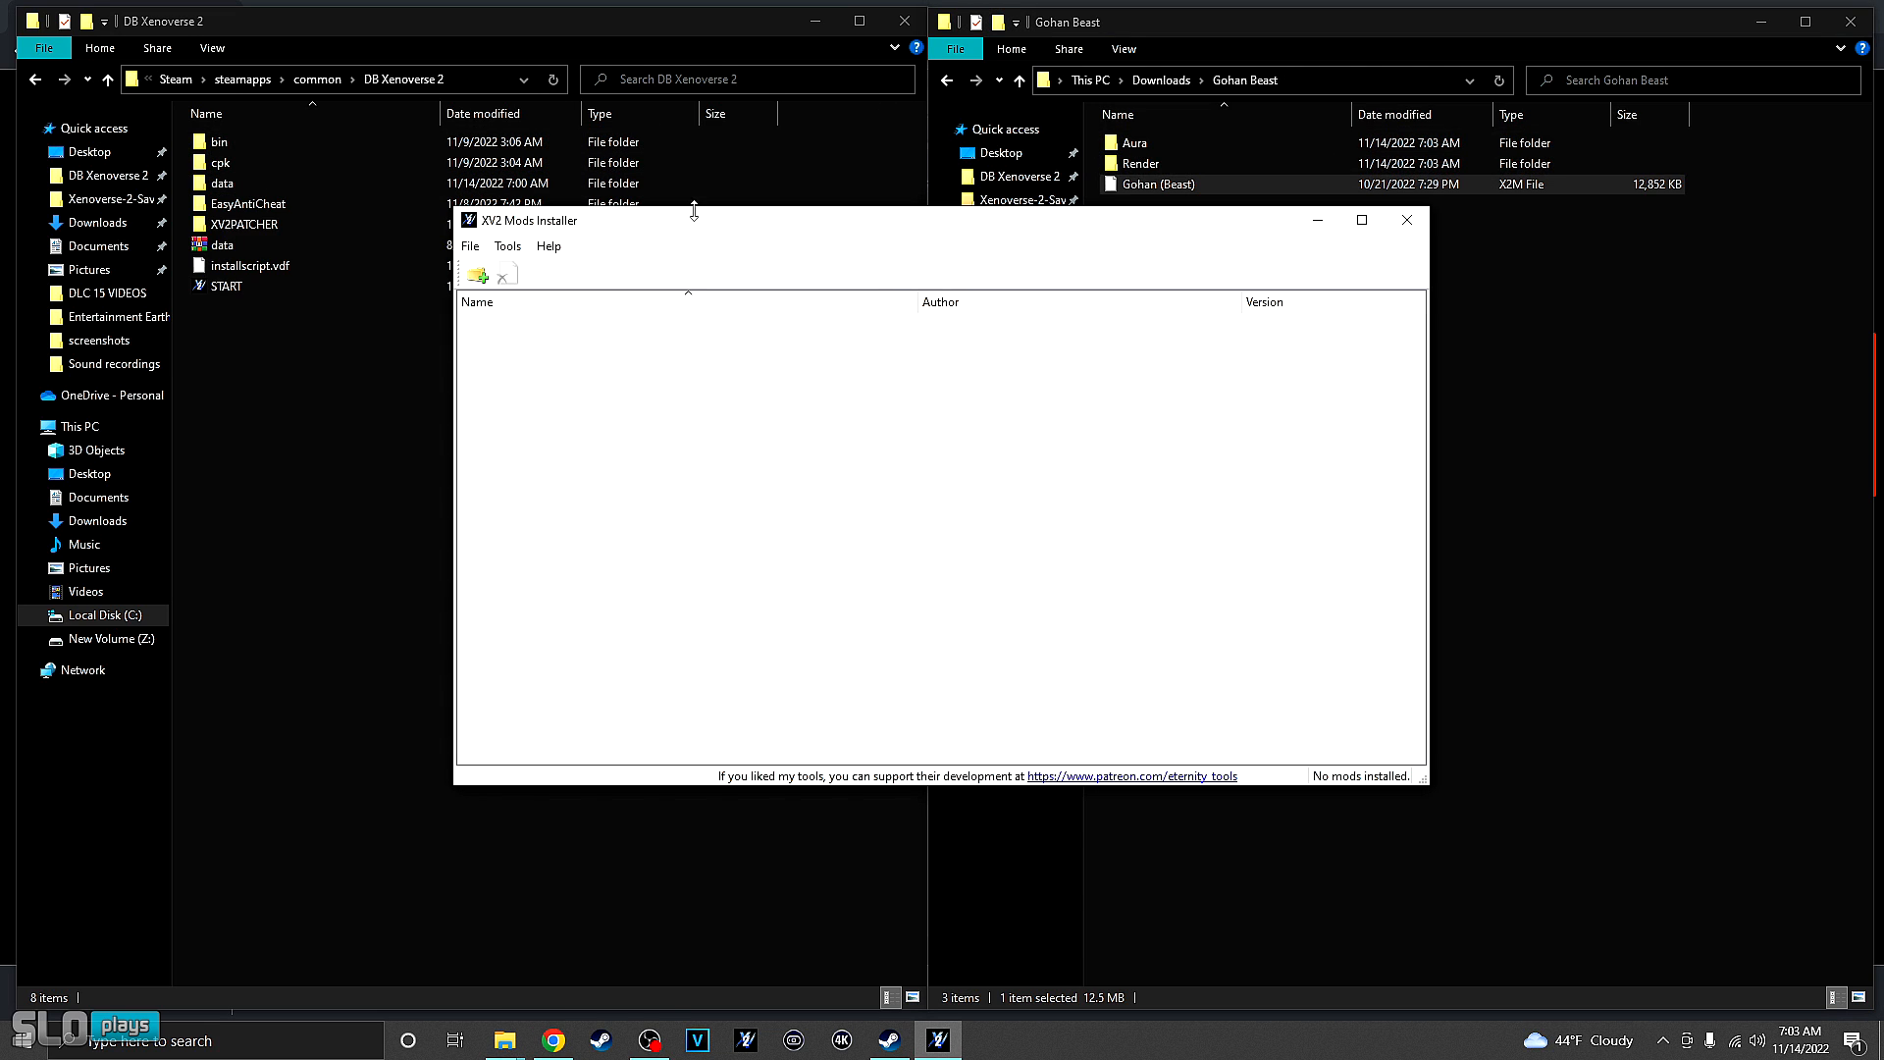
pyautogui.click(470, 247)
pyautogui.click(498, 271)
pyautogui.moveTo(746, 468); pyautogui.dragTo(751, 383)
pyautogui.click(685, 368)
pyautogui.doubleClick(829, 402)
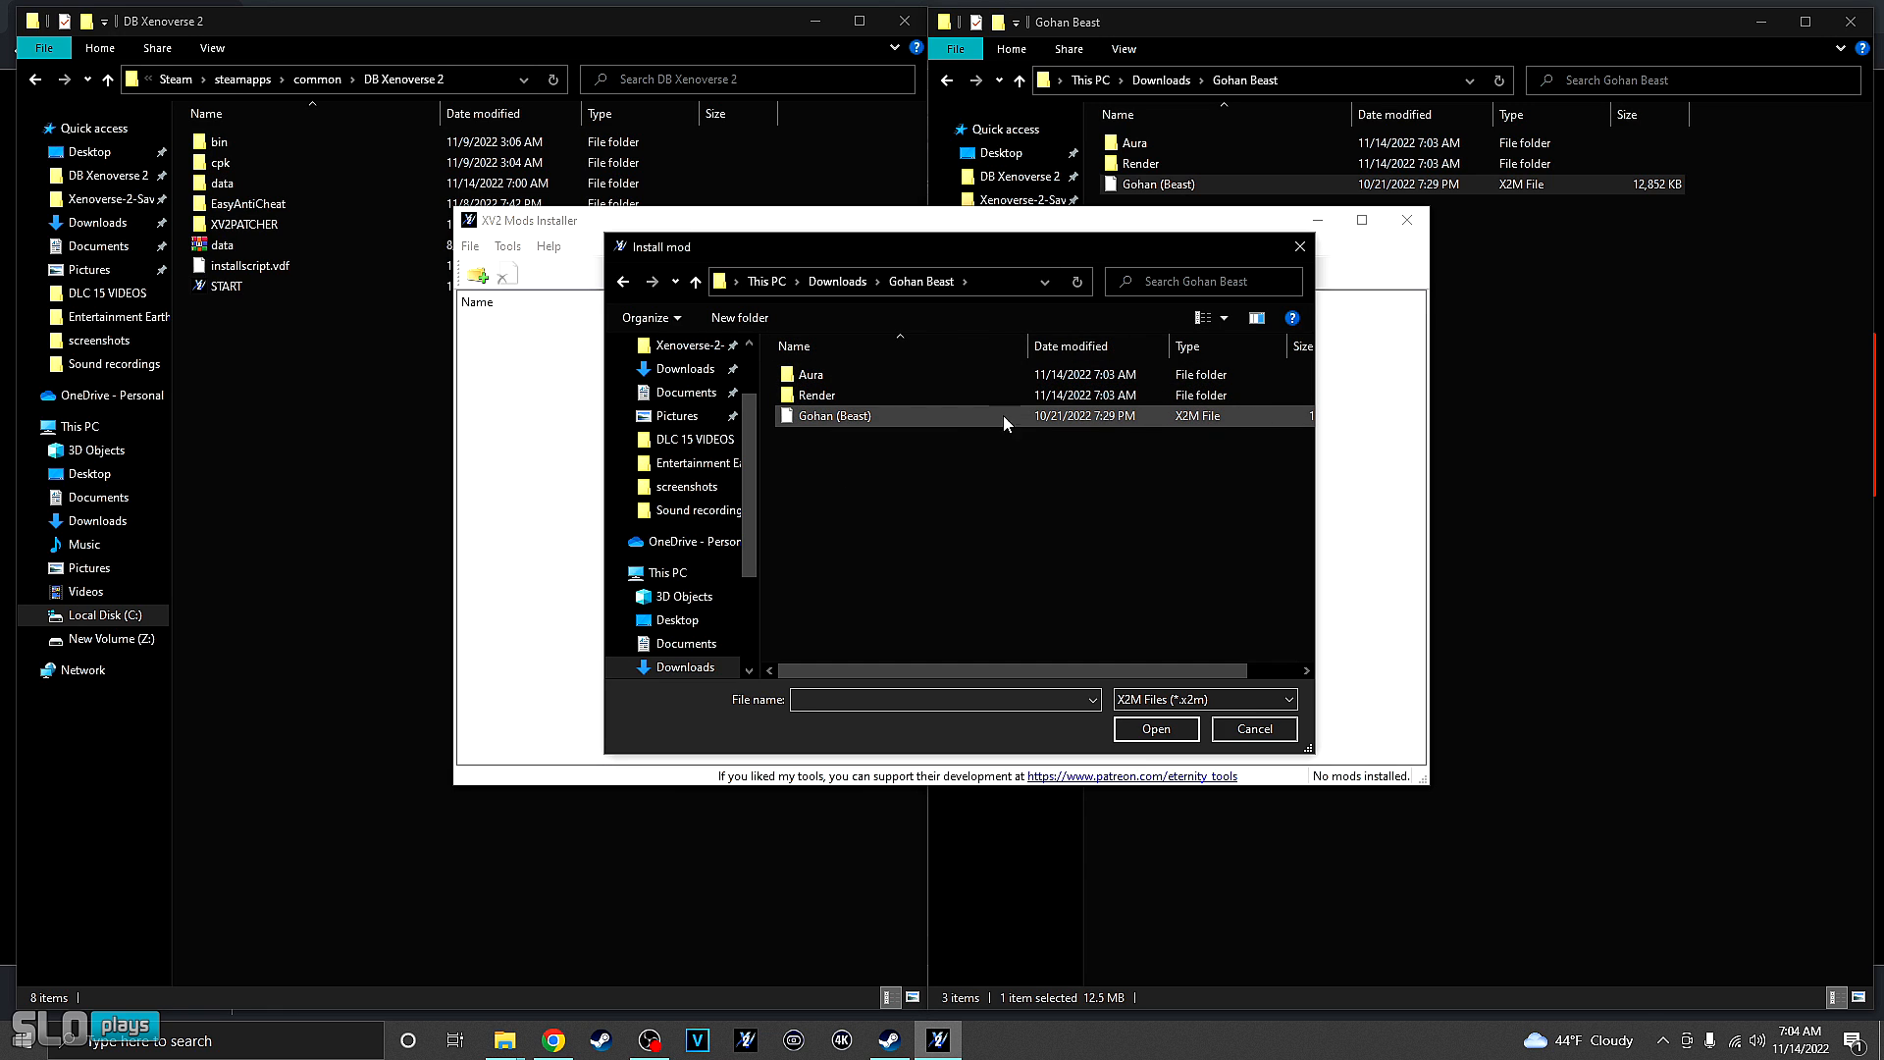
pyautogui.click(932, 416)
pyautogui.click(1156, 728)
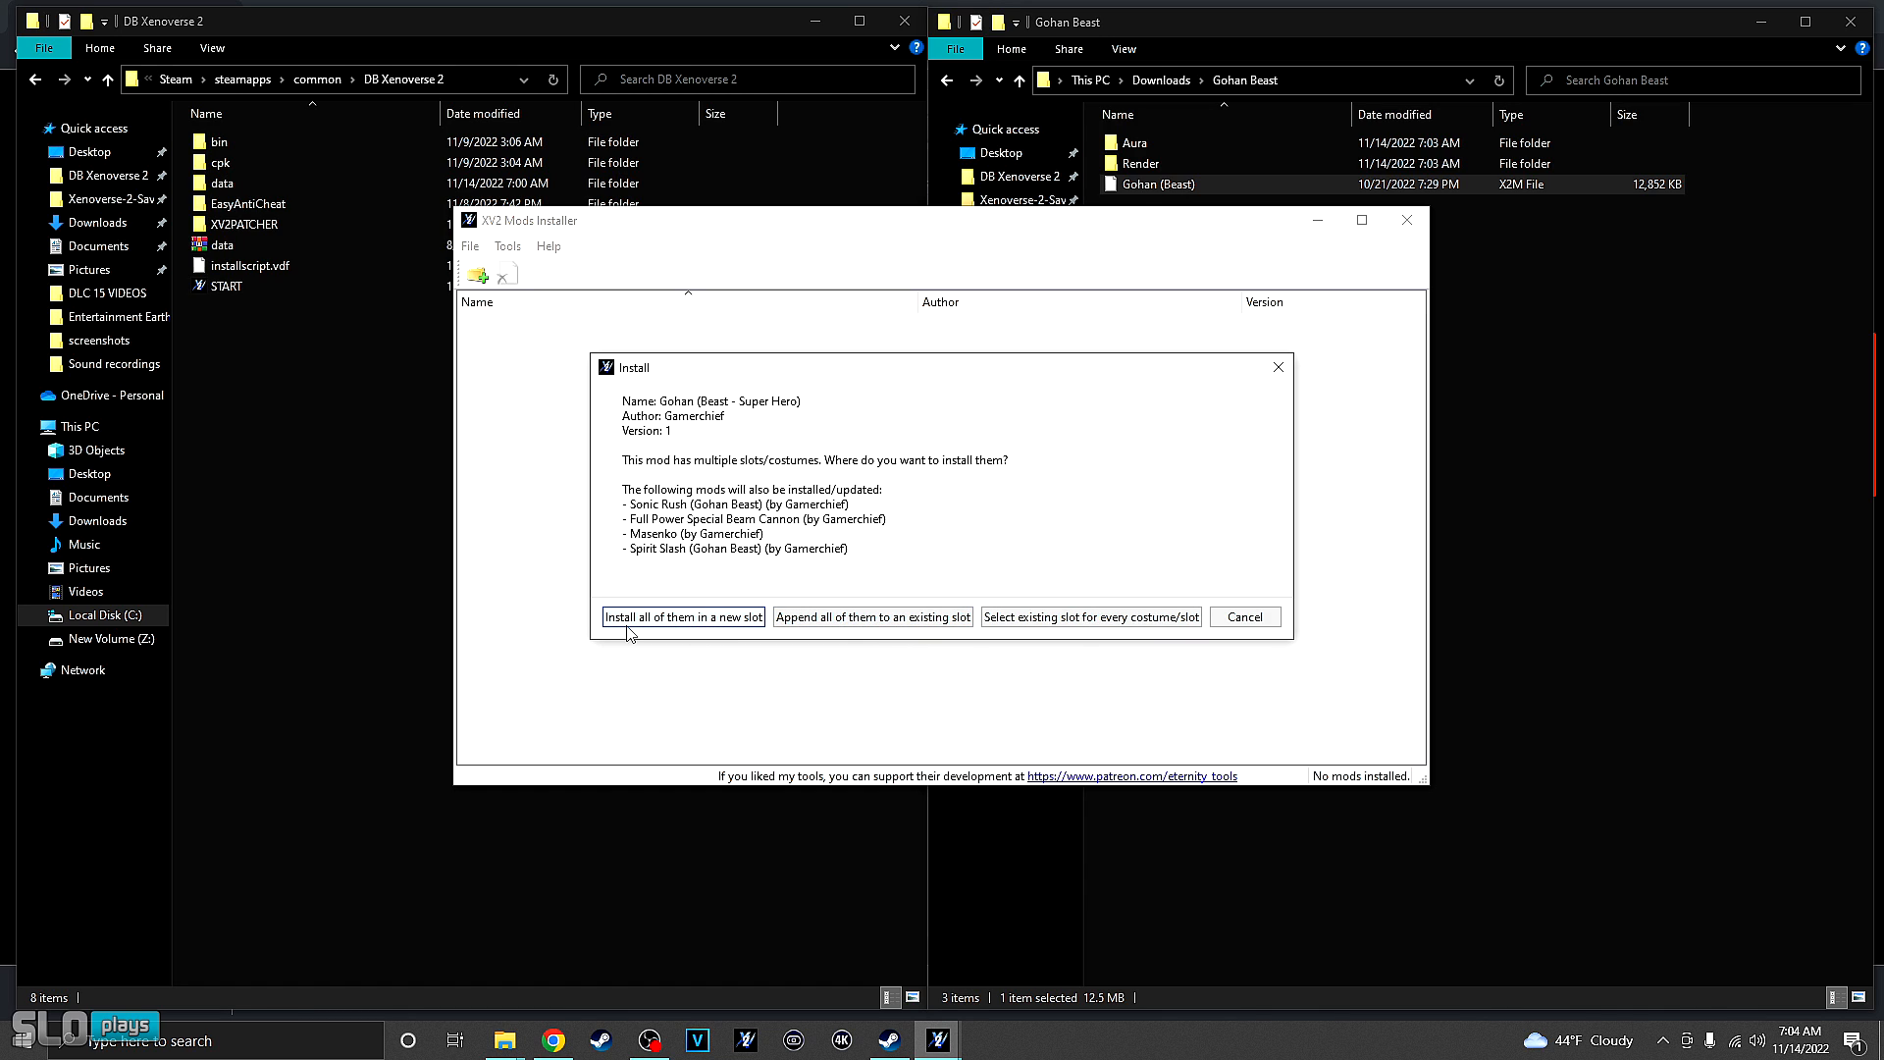
pyautogui.click(706, 620)
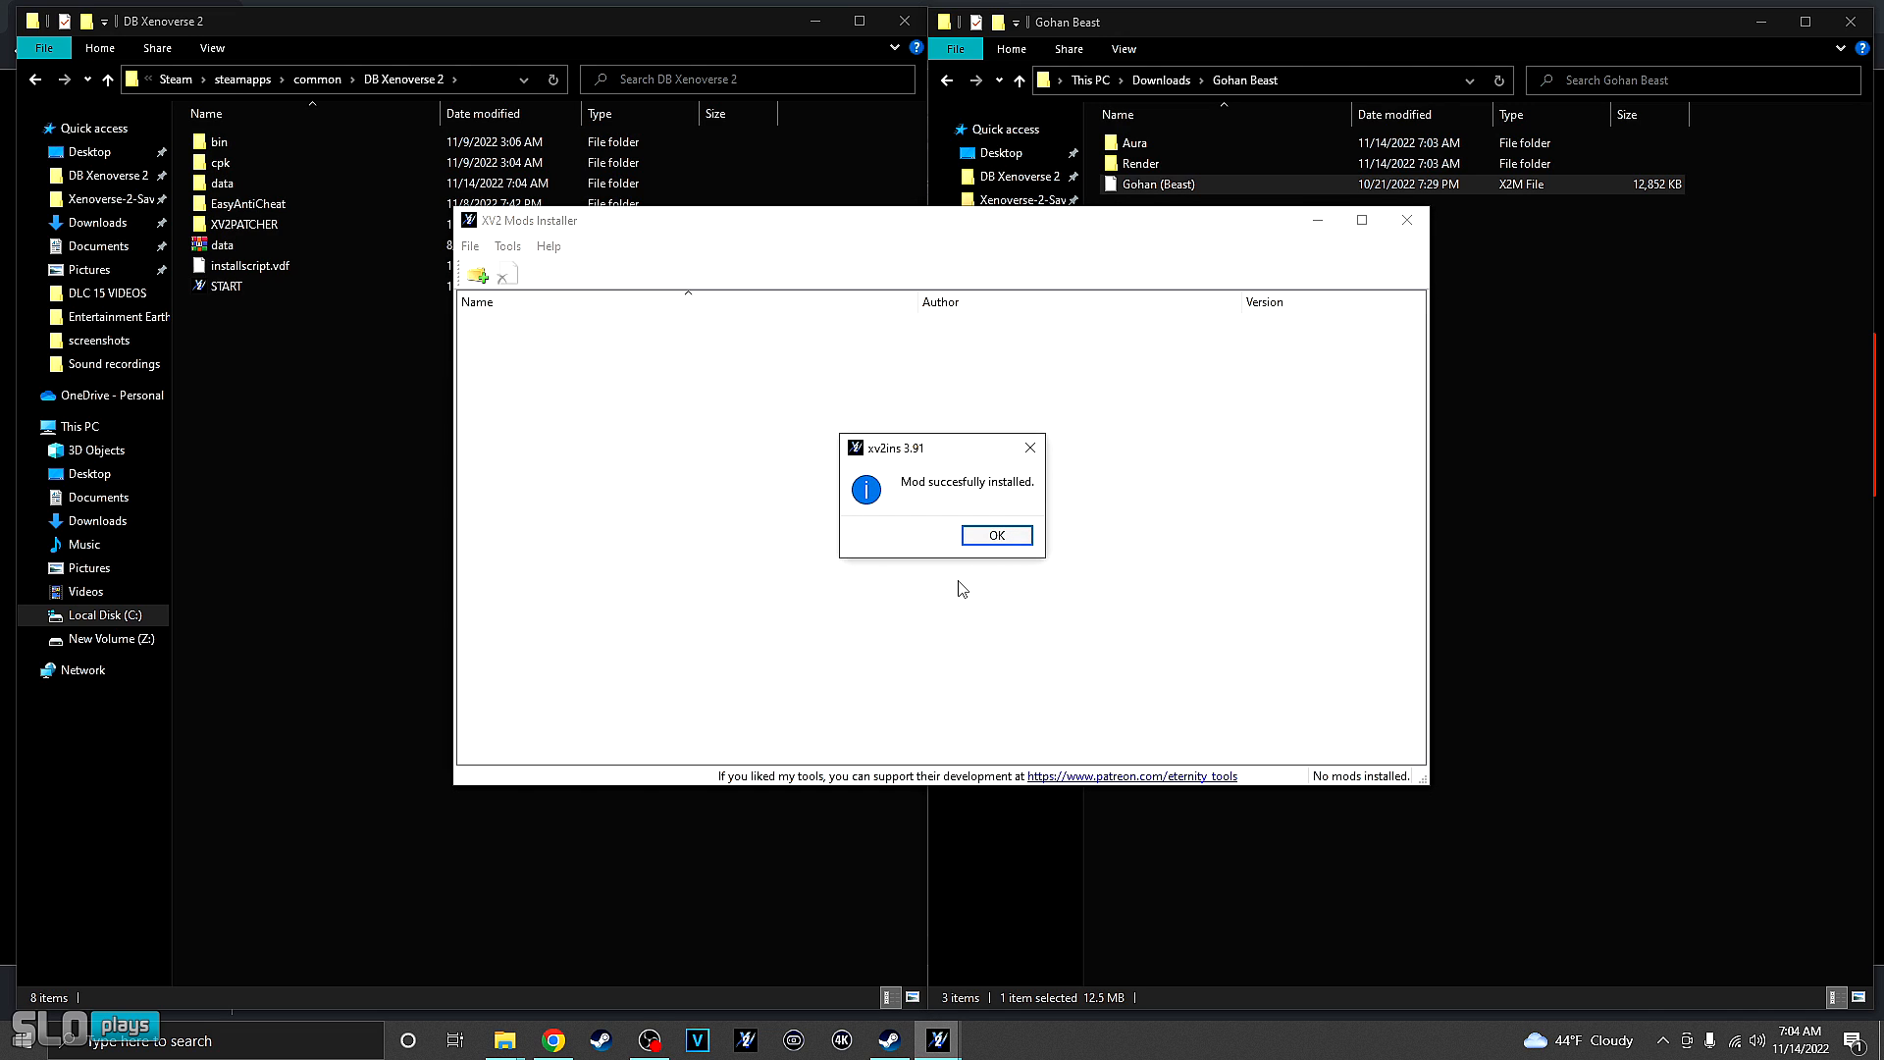
pyautogui.click(999, 536)
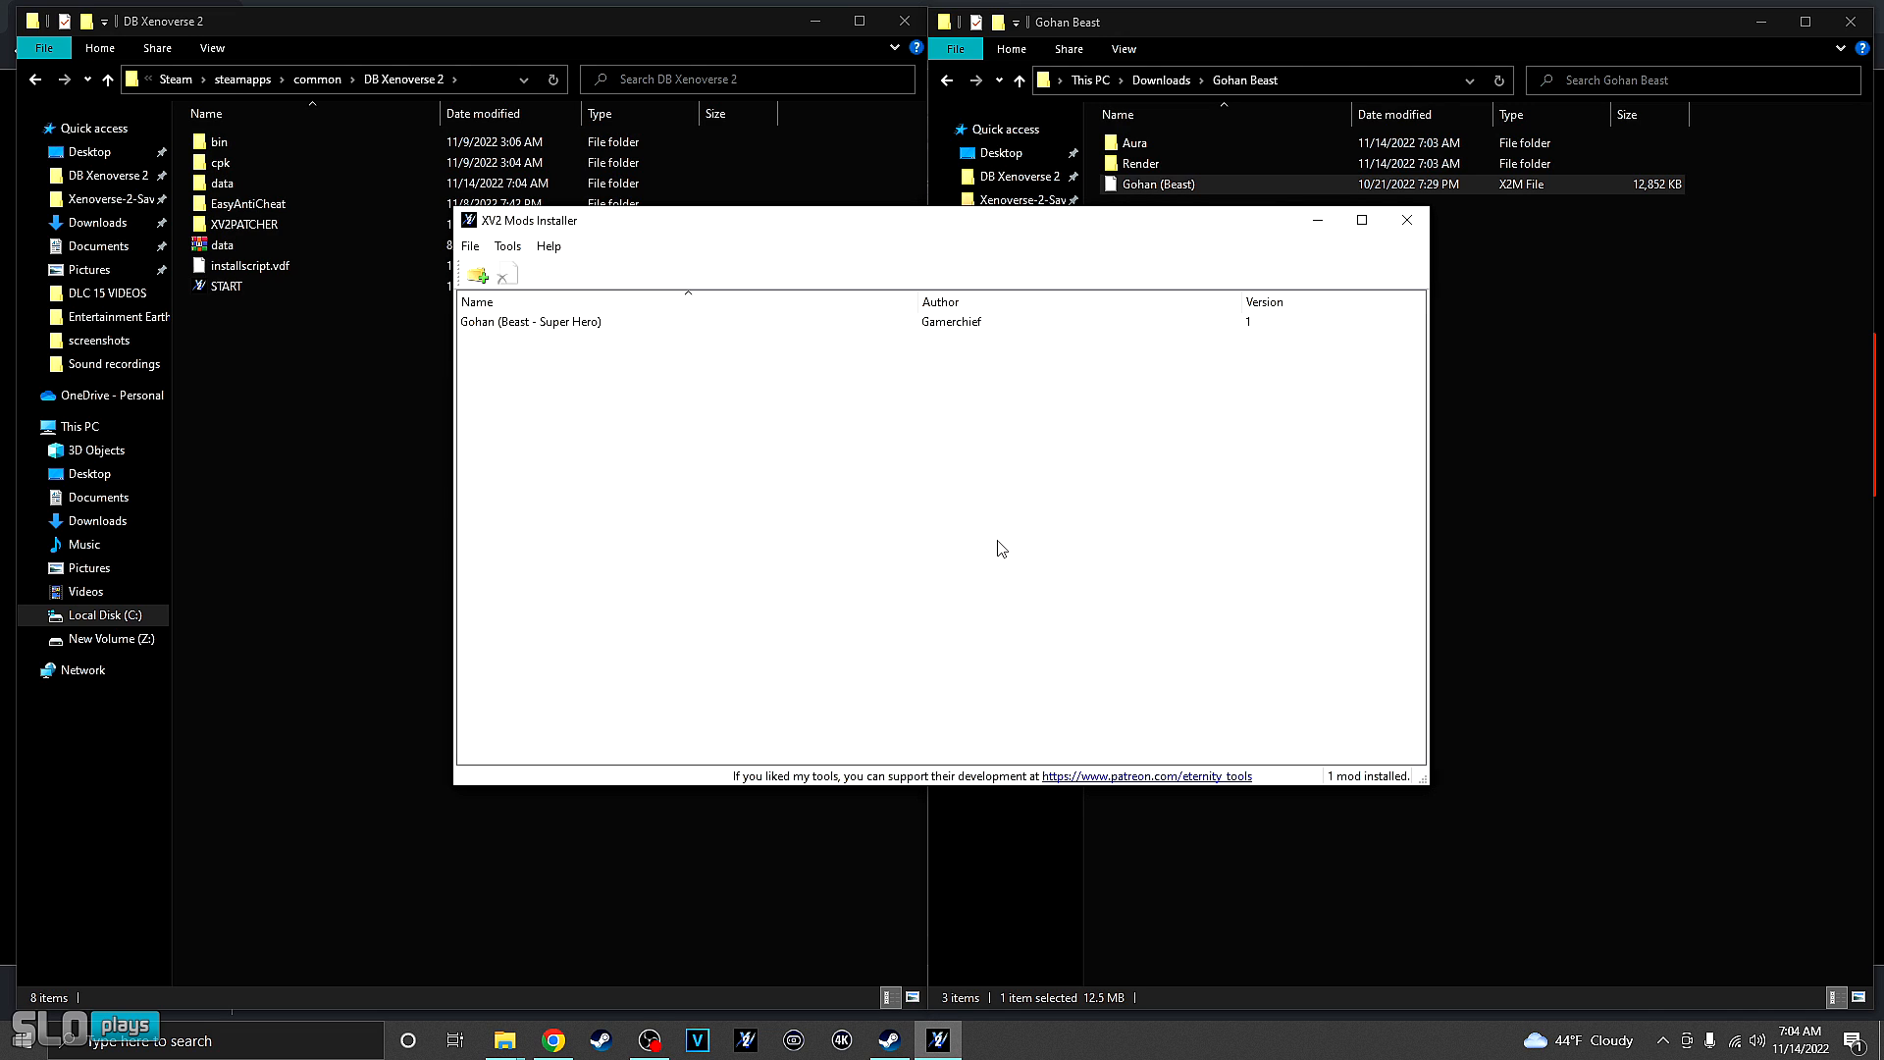
# - Open the slot editor and examine the costumes in the Gohan (Beast) slot at the end of the character roster
pyautogui.click(523, 251)
pyautogui.click(535, 290)
pyautogui.moveTo(706, 591); pyautogui.dragTo(1276, 593)
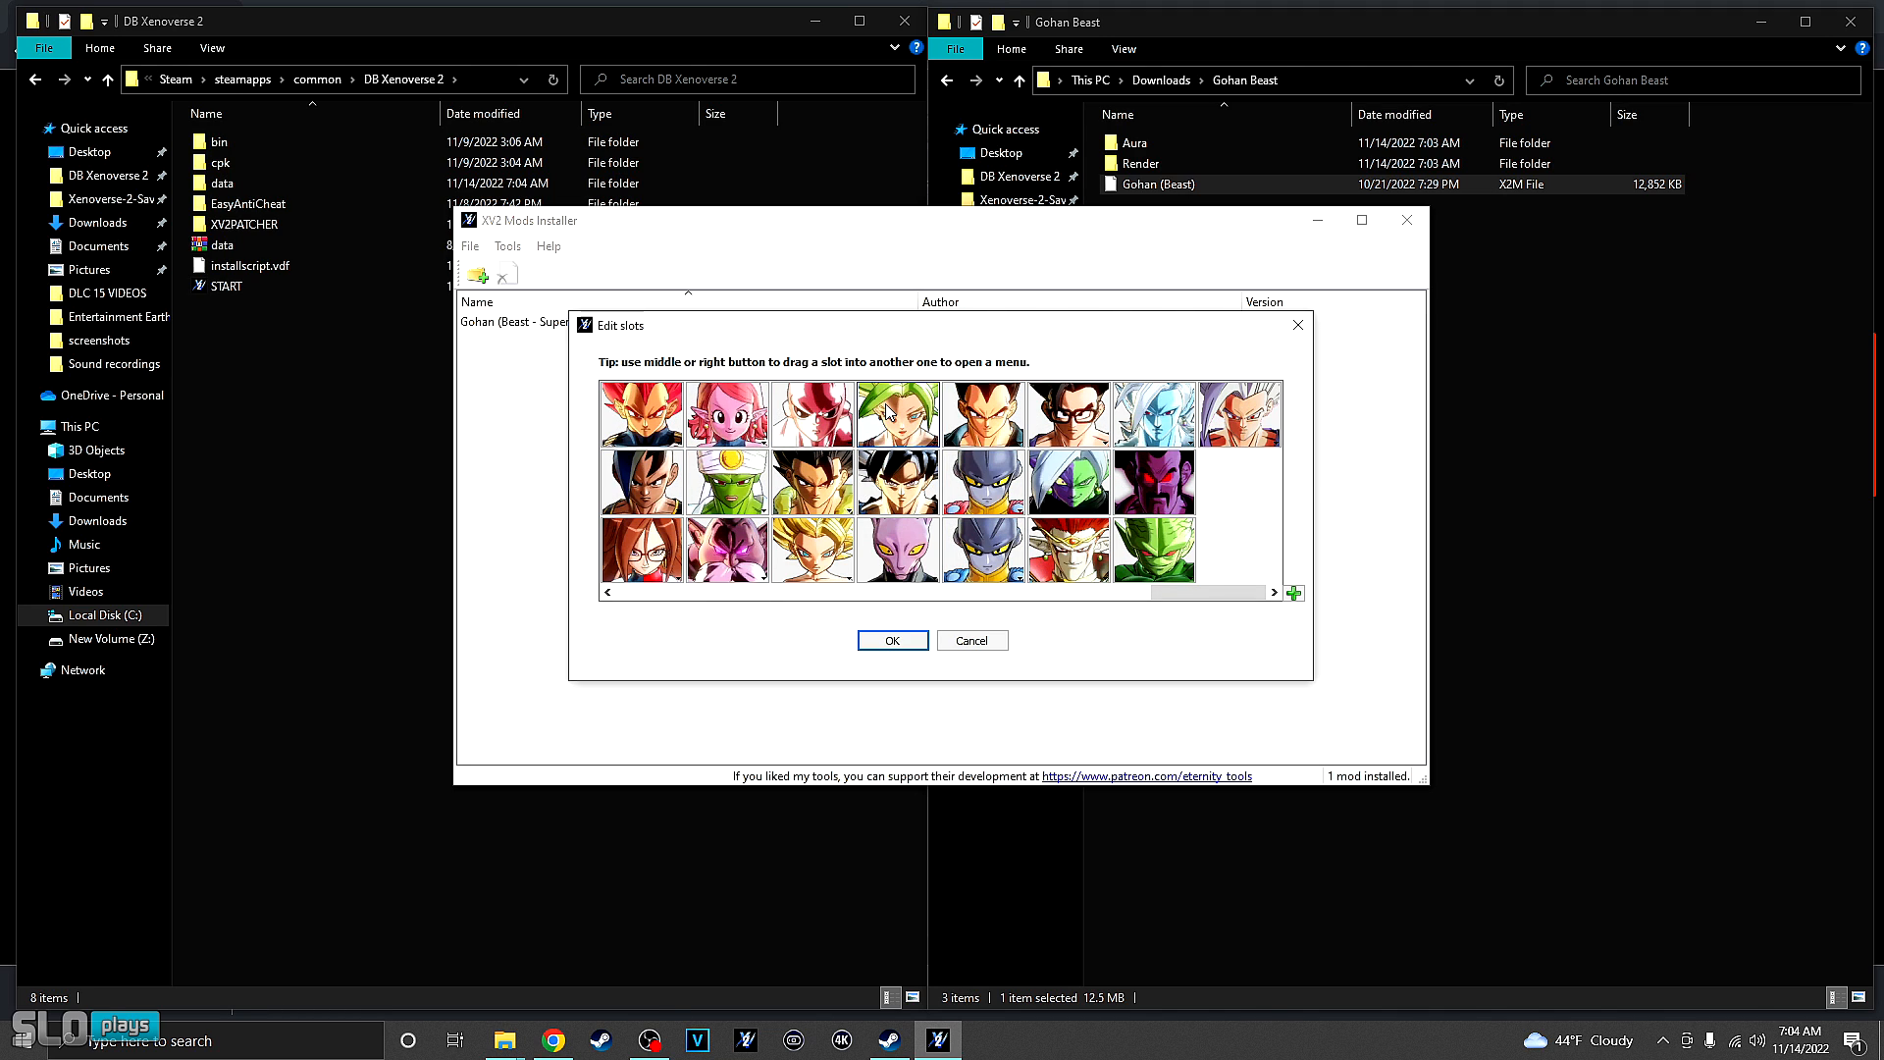
pyautogui.rightClick(1266, 420)
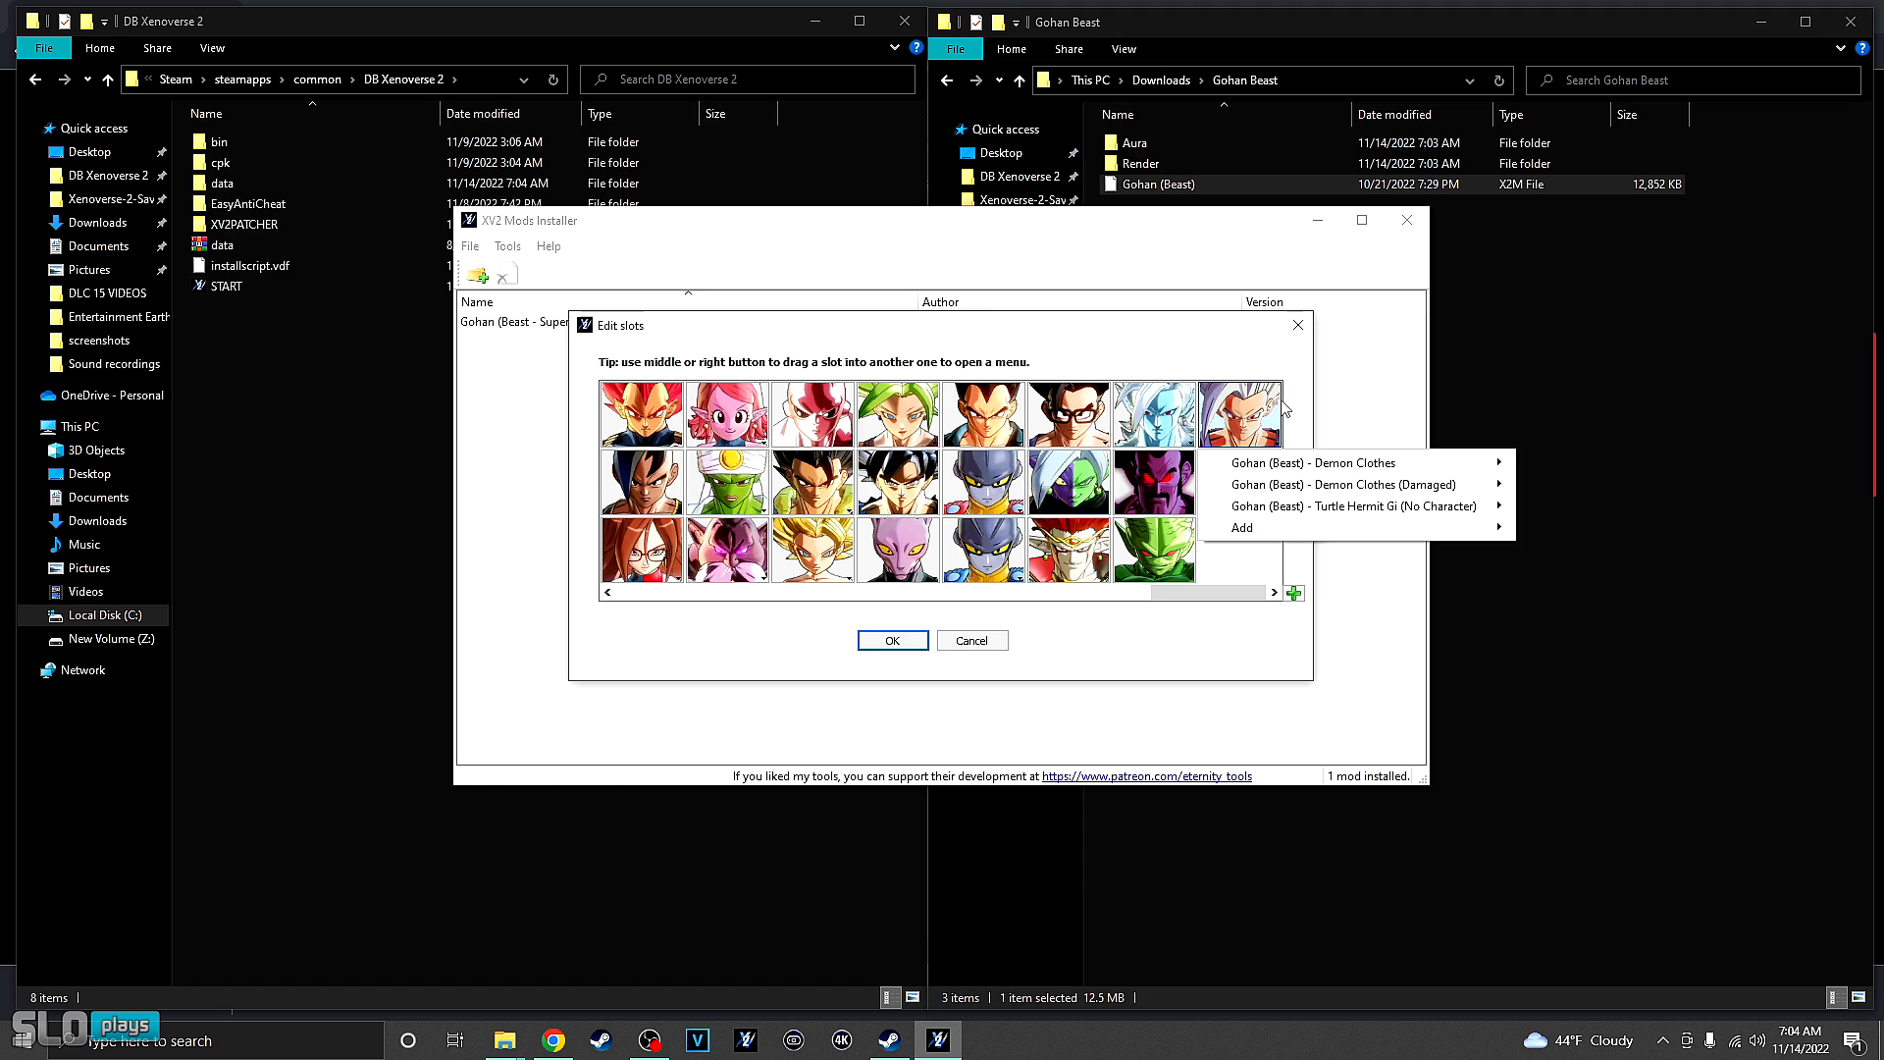
pyautogui.click(895, 640)
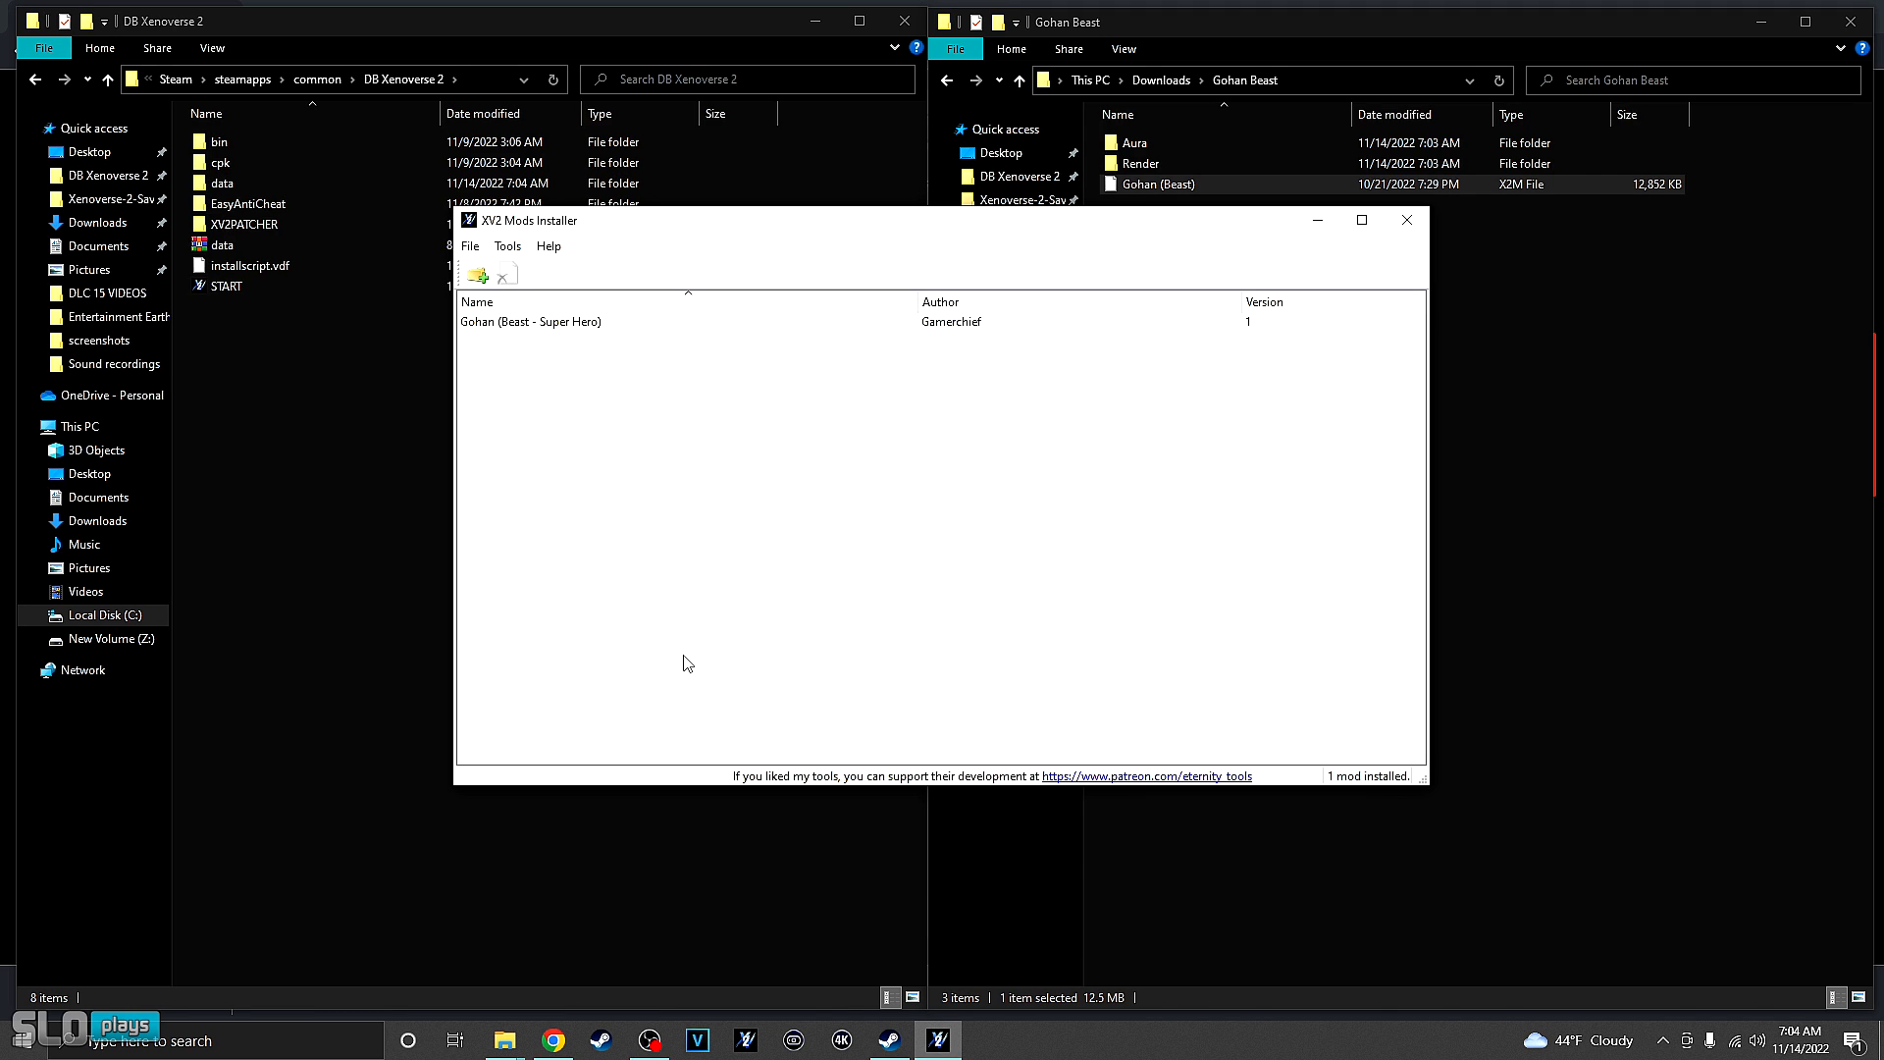
# - Uninstall the Gohan (Beast - Super Hero) mod
pyautogui.click(538, 327)
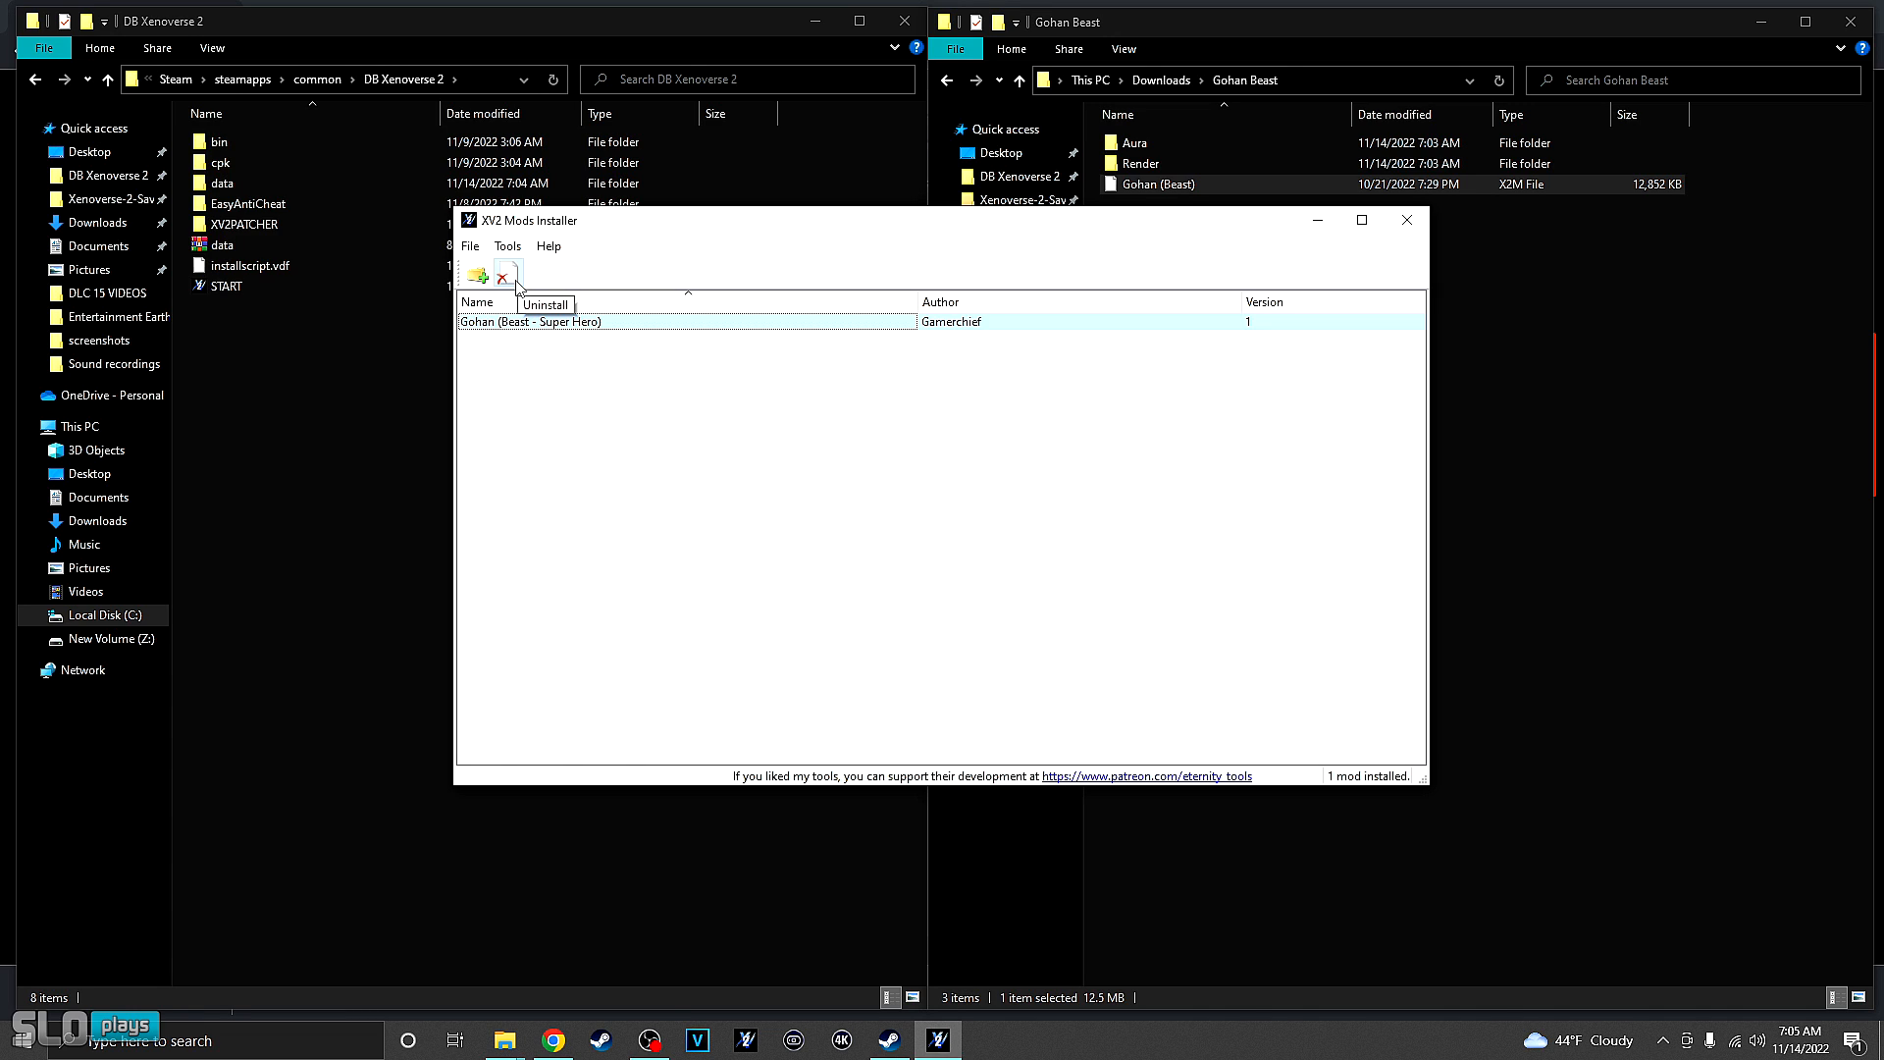
pyautogui.click(517, 286)
pyautogui.press('Return')
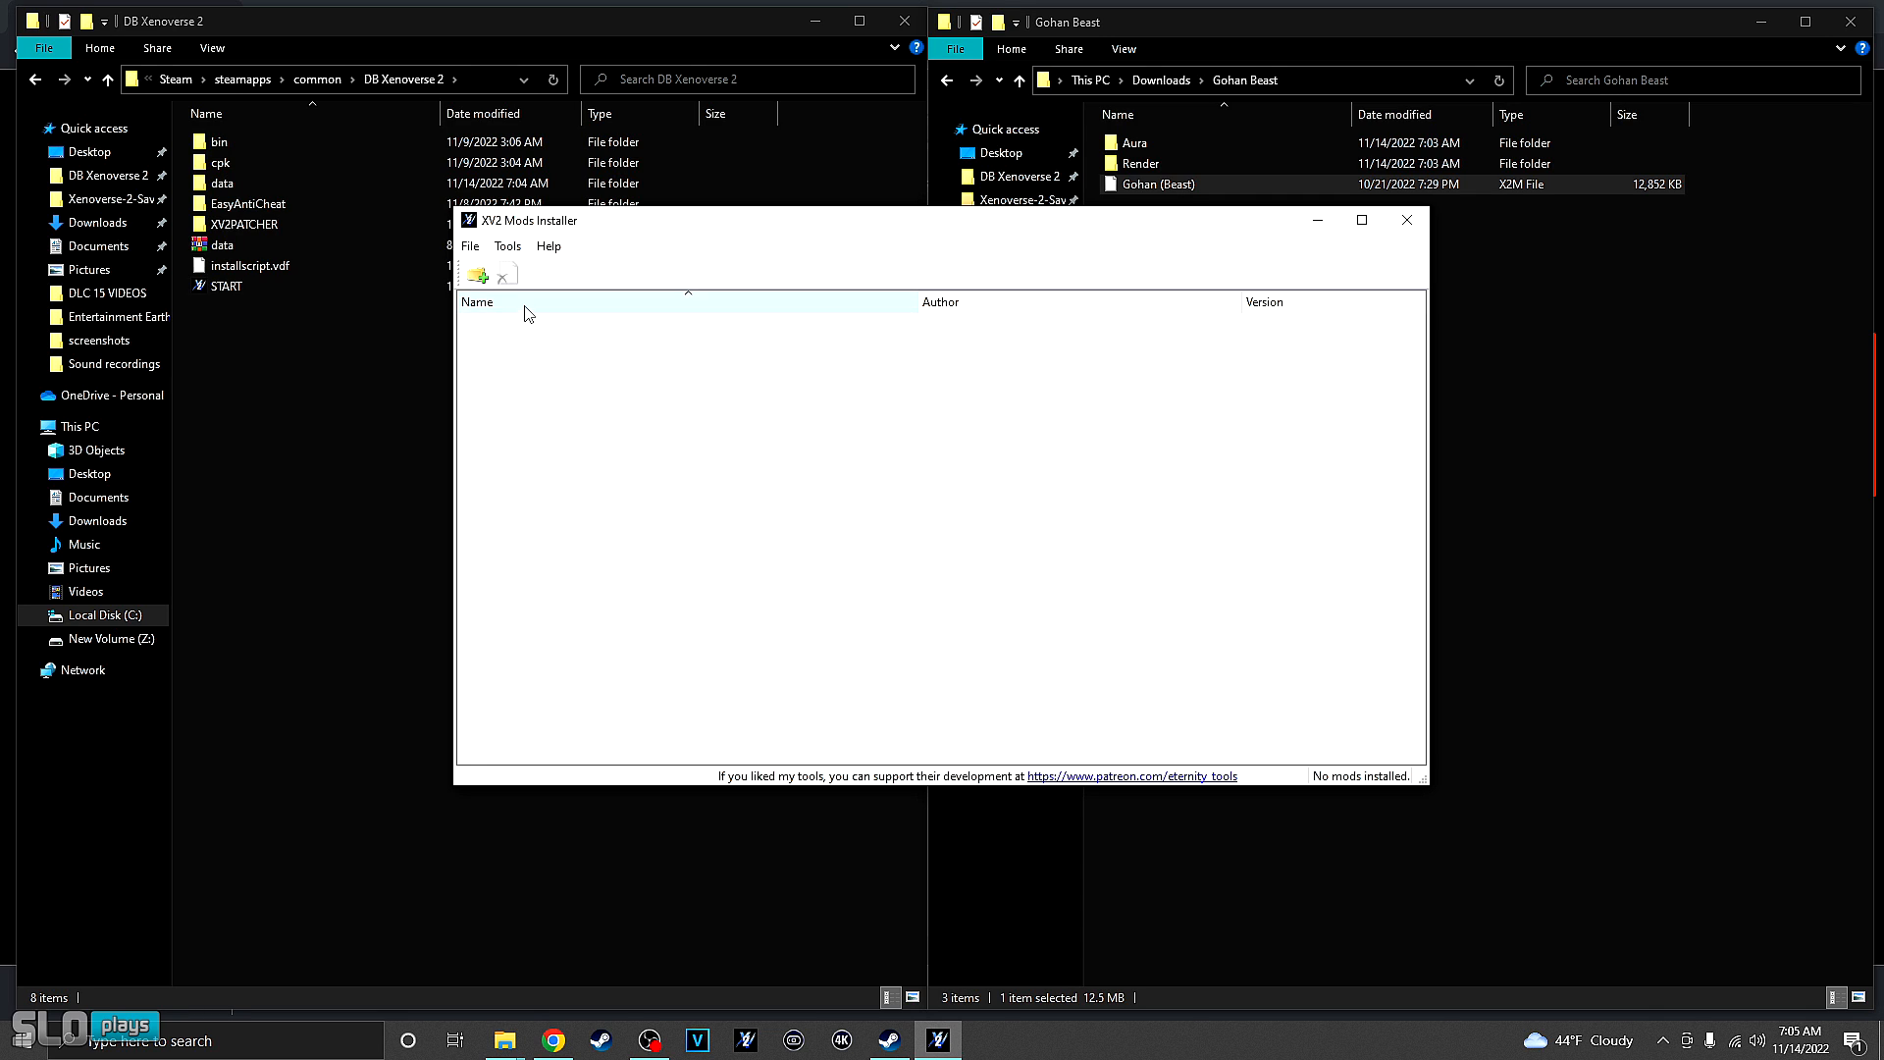
# - Clear the whole mods installation, sending the data and XV2INS folders to the recycle bin
pyautogui.click(512, 247)
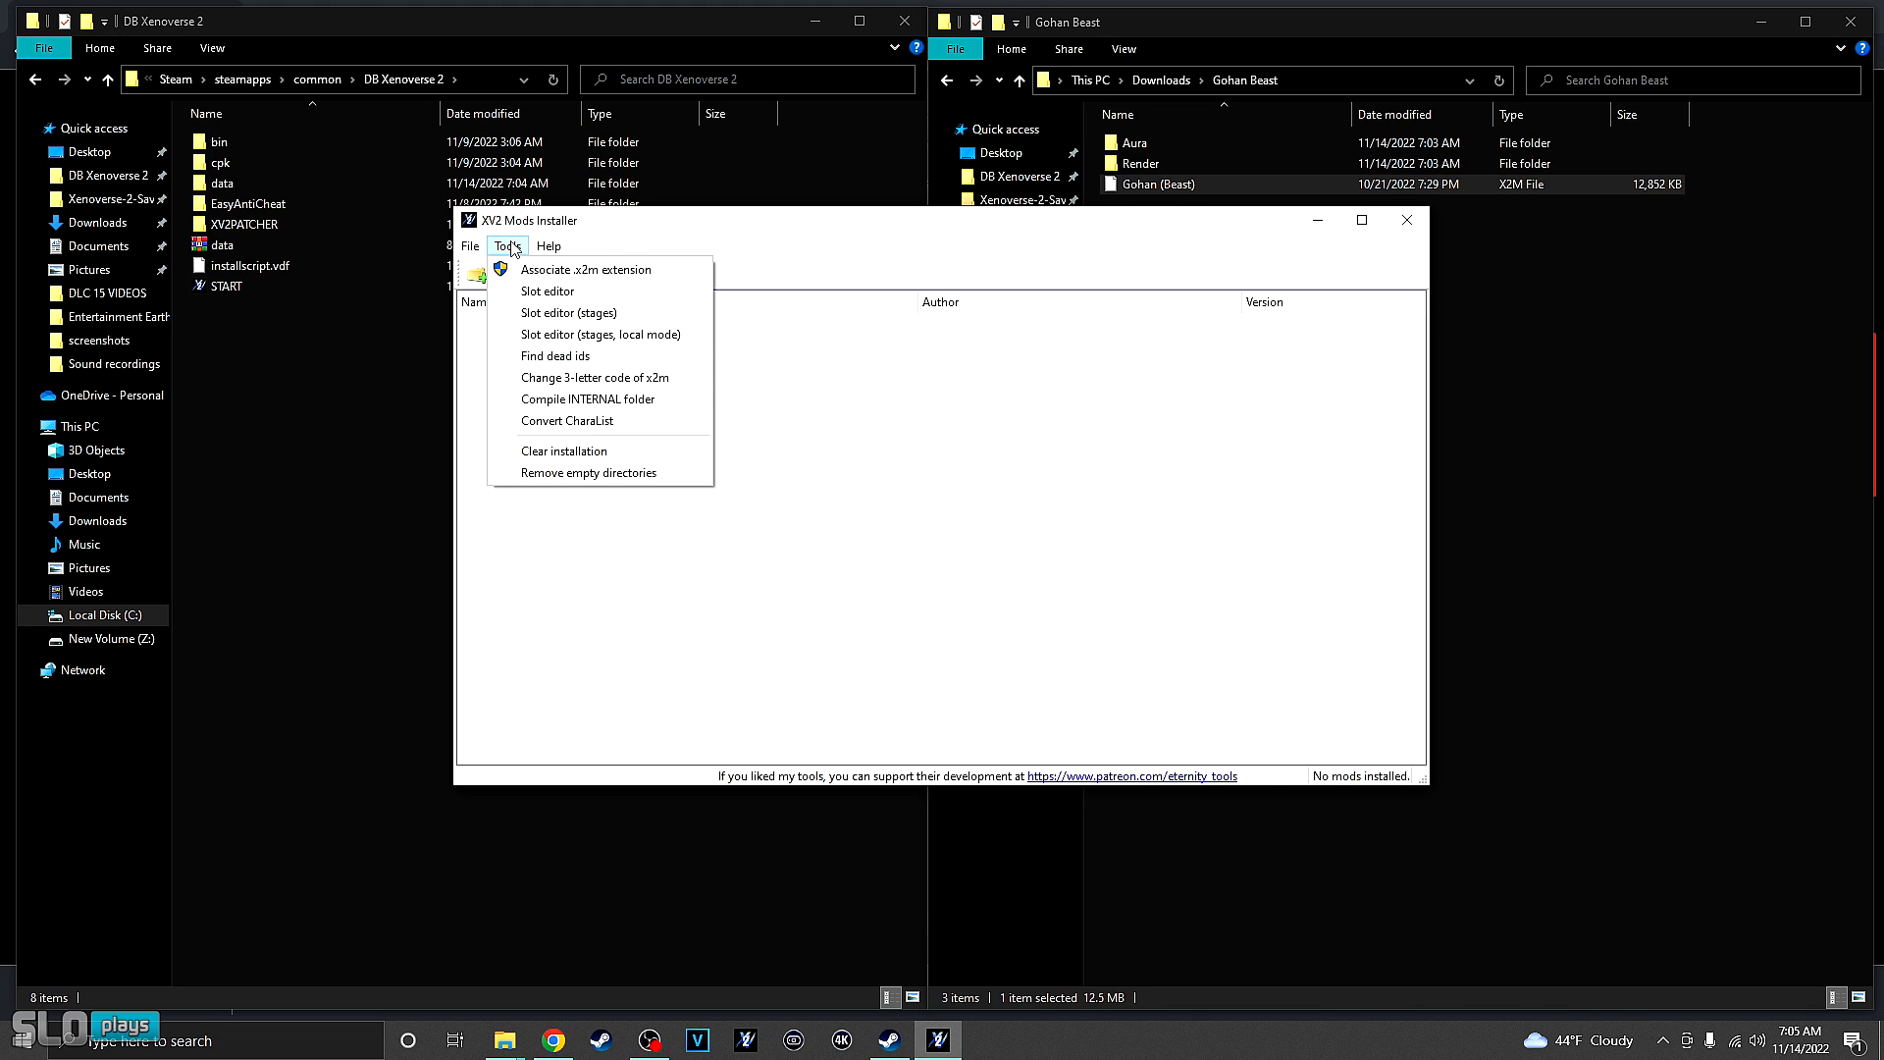
pyautogui.click(561, 454)
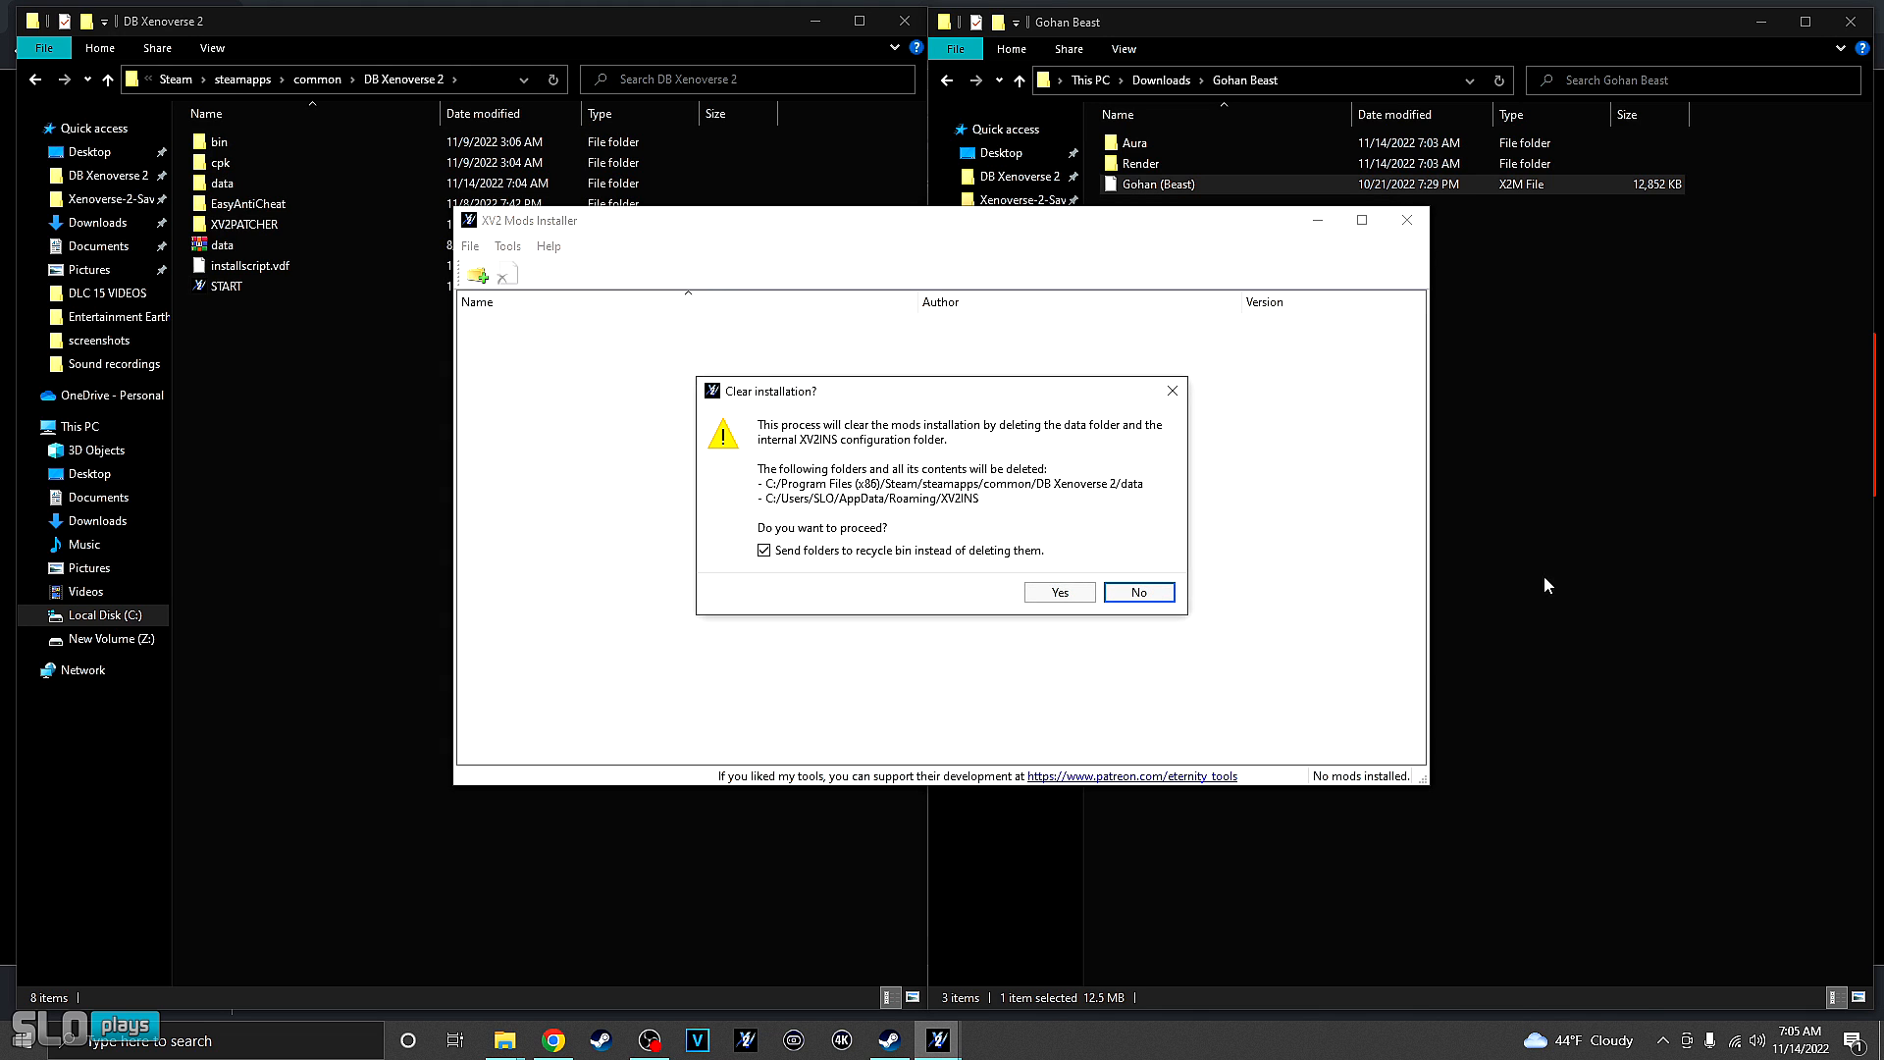
pyautogui.click(1057, 594)
pyautogui.click(1140, 540)
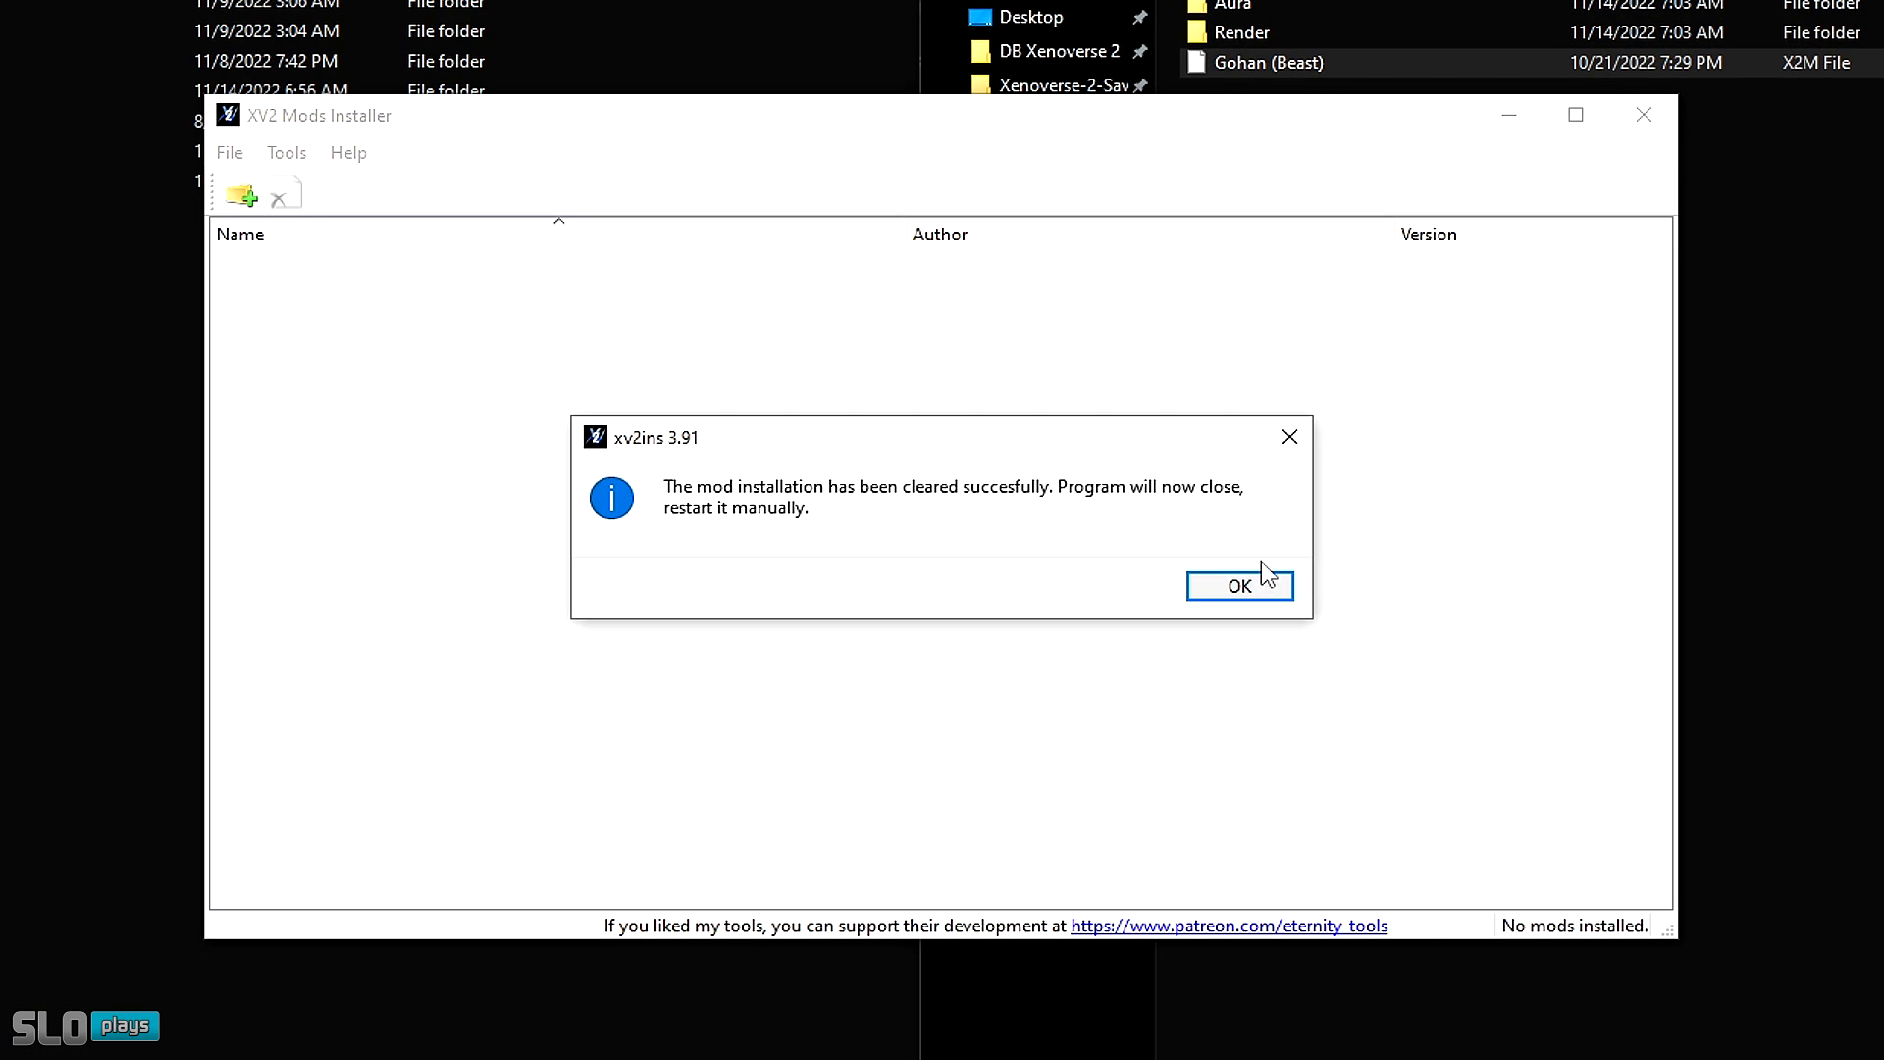
pyautogui.click(1260, 581)
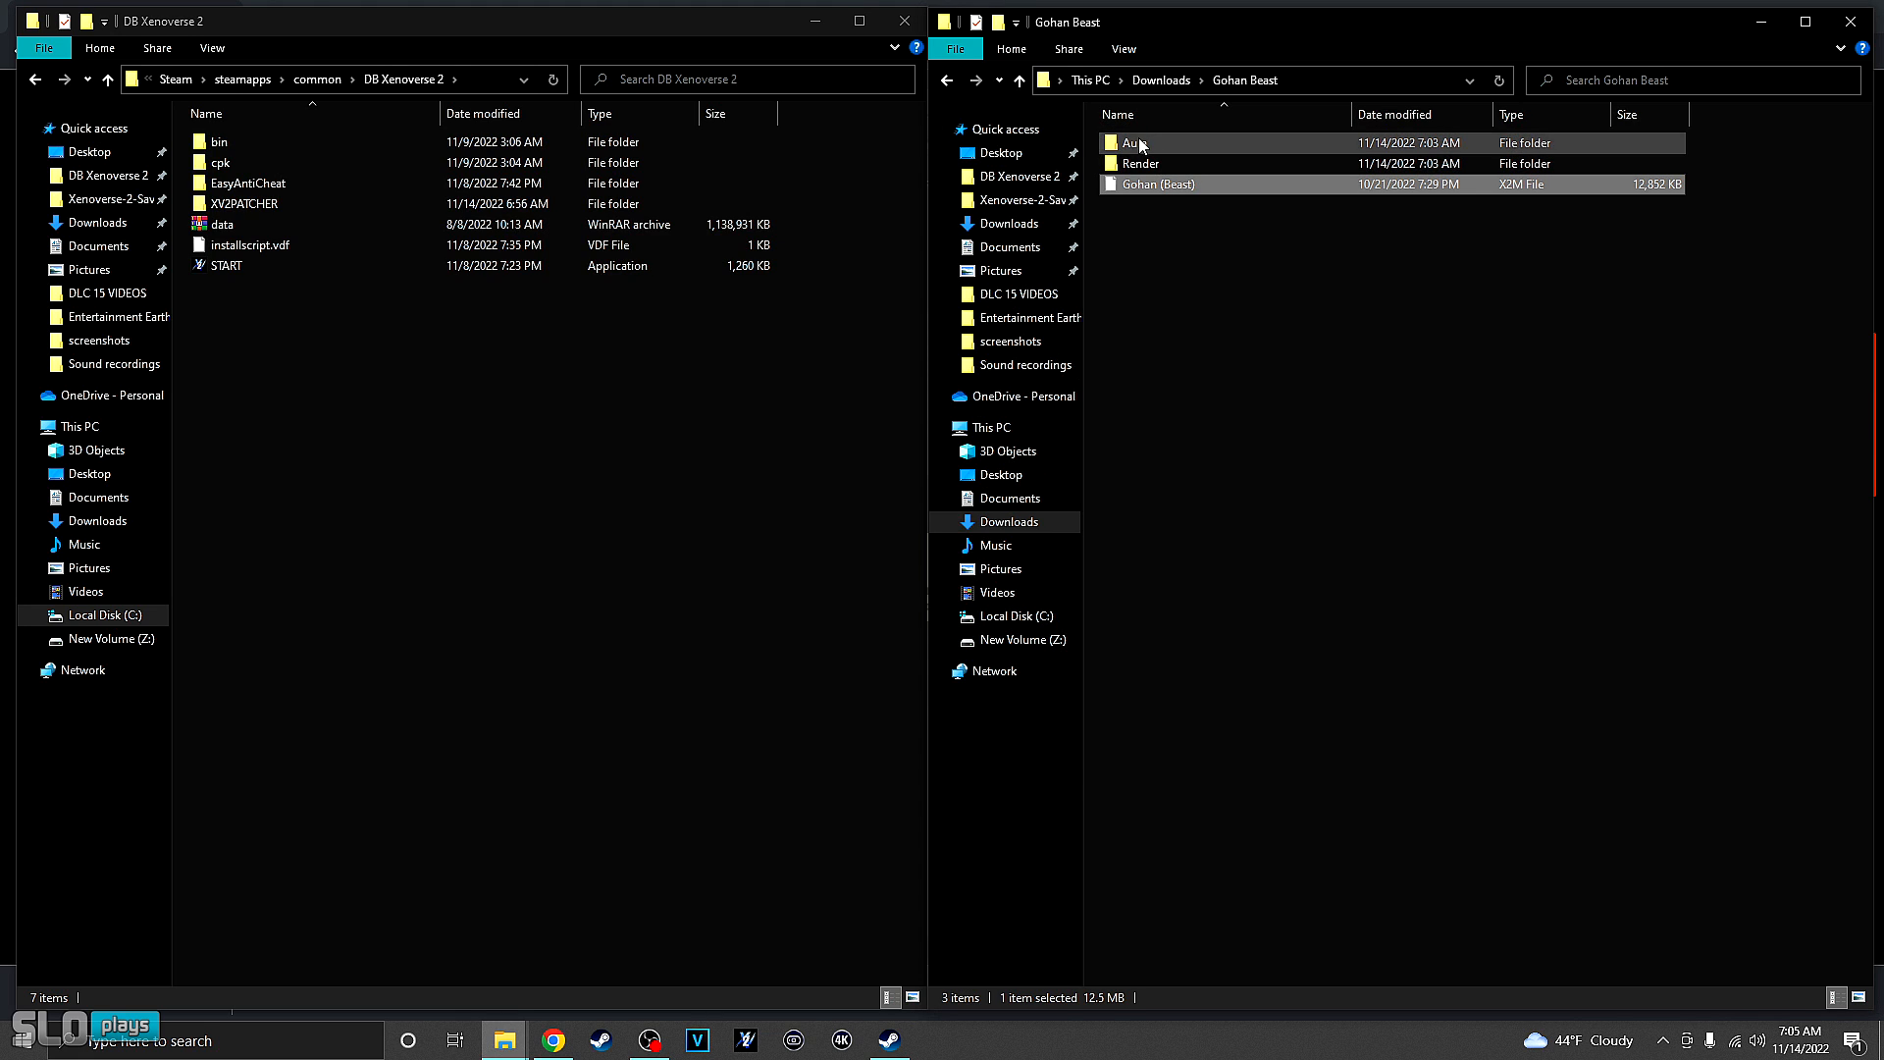
# - Relaunch xv2ins from the XV2INS folder inside Eternity-Tools DLC 15 2023 in Downloads
pyautogui.click(945, 83)
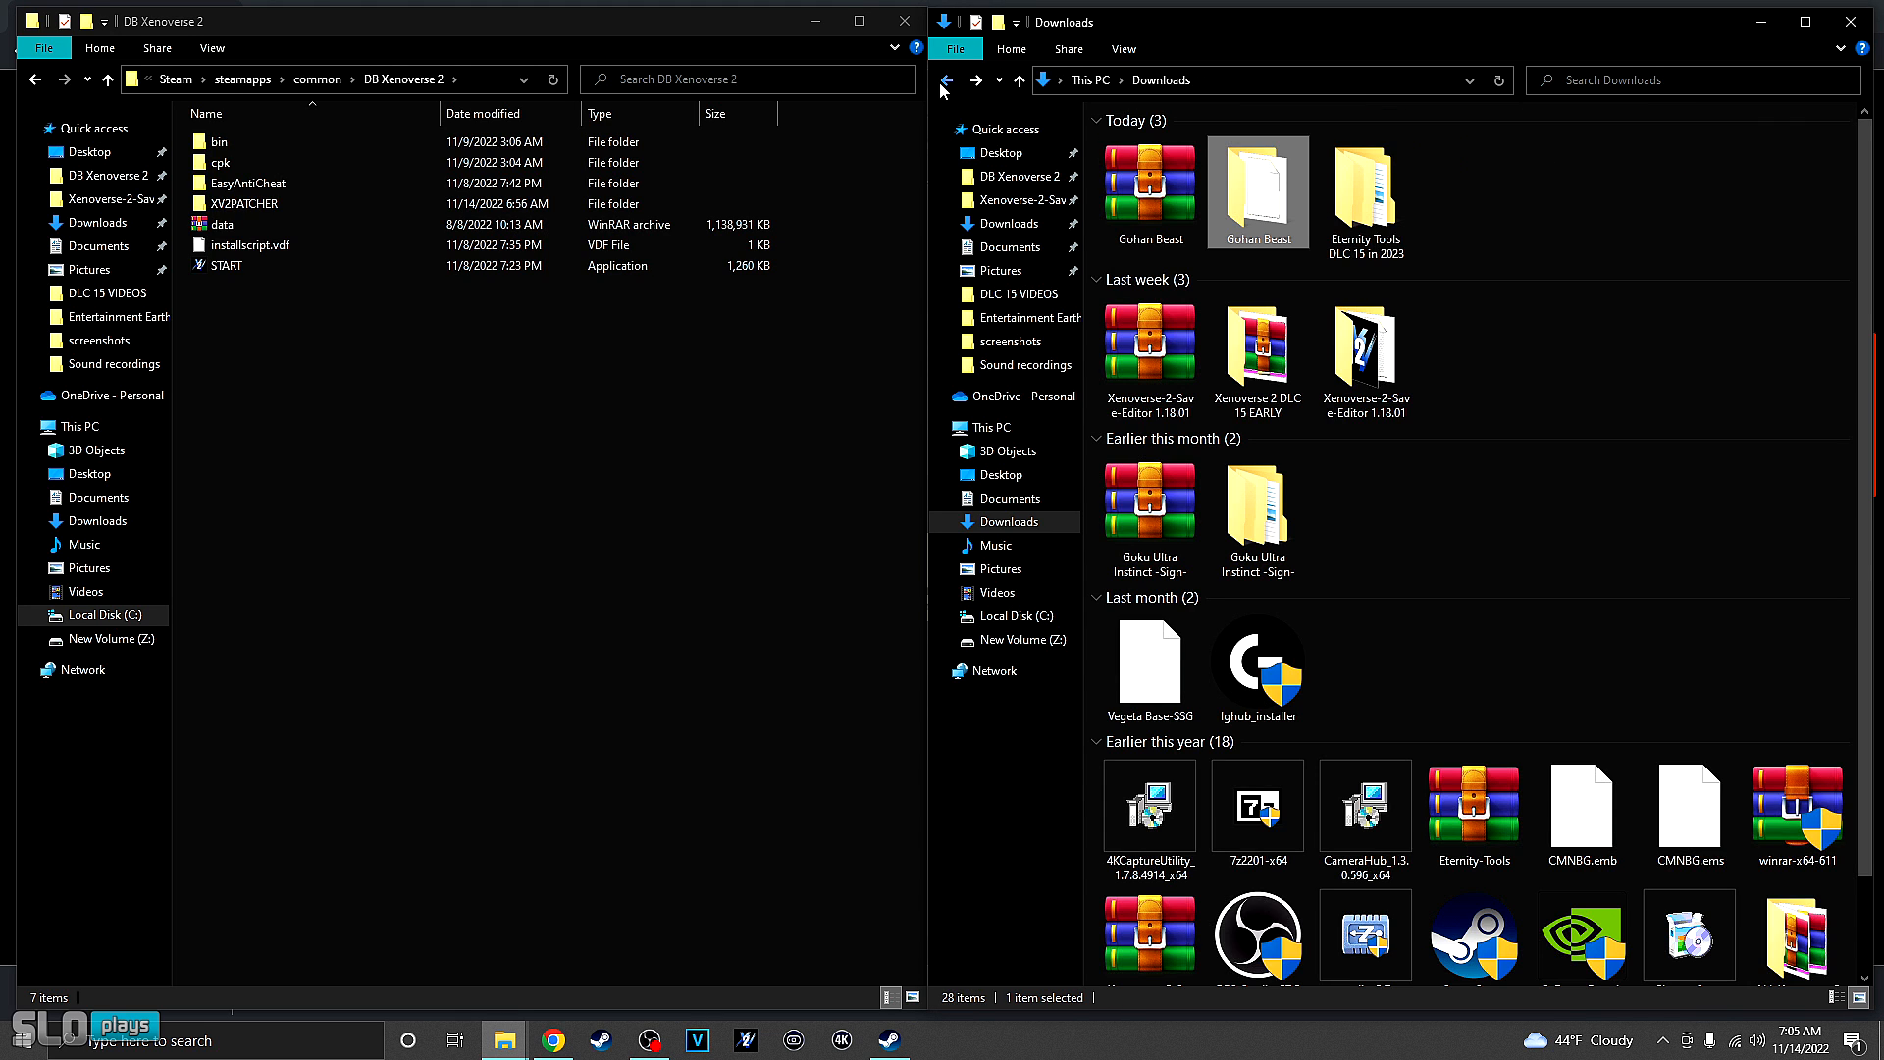
pyautogui.doubleClick(1370, 210)
pyautogui.doubleClick(1153, 143)
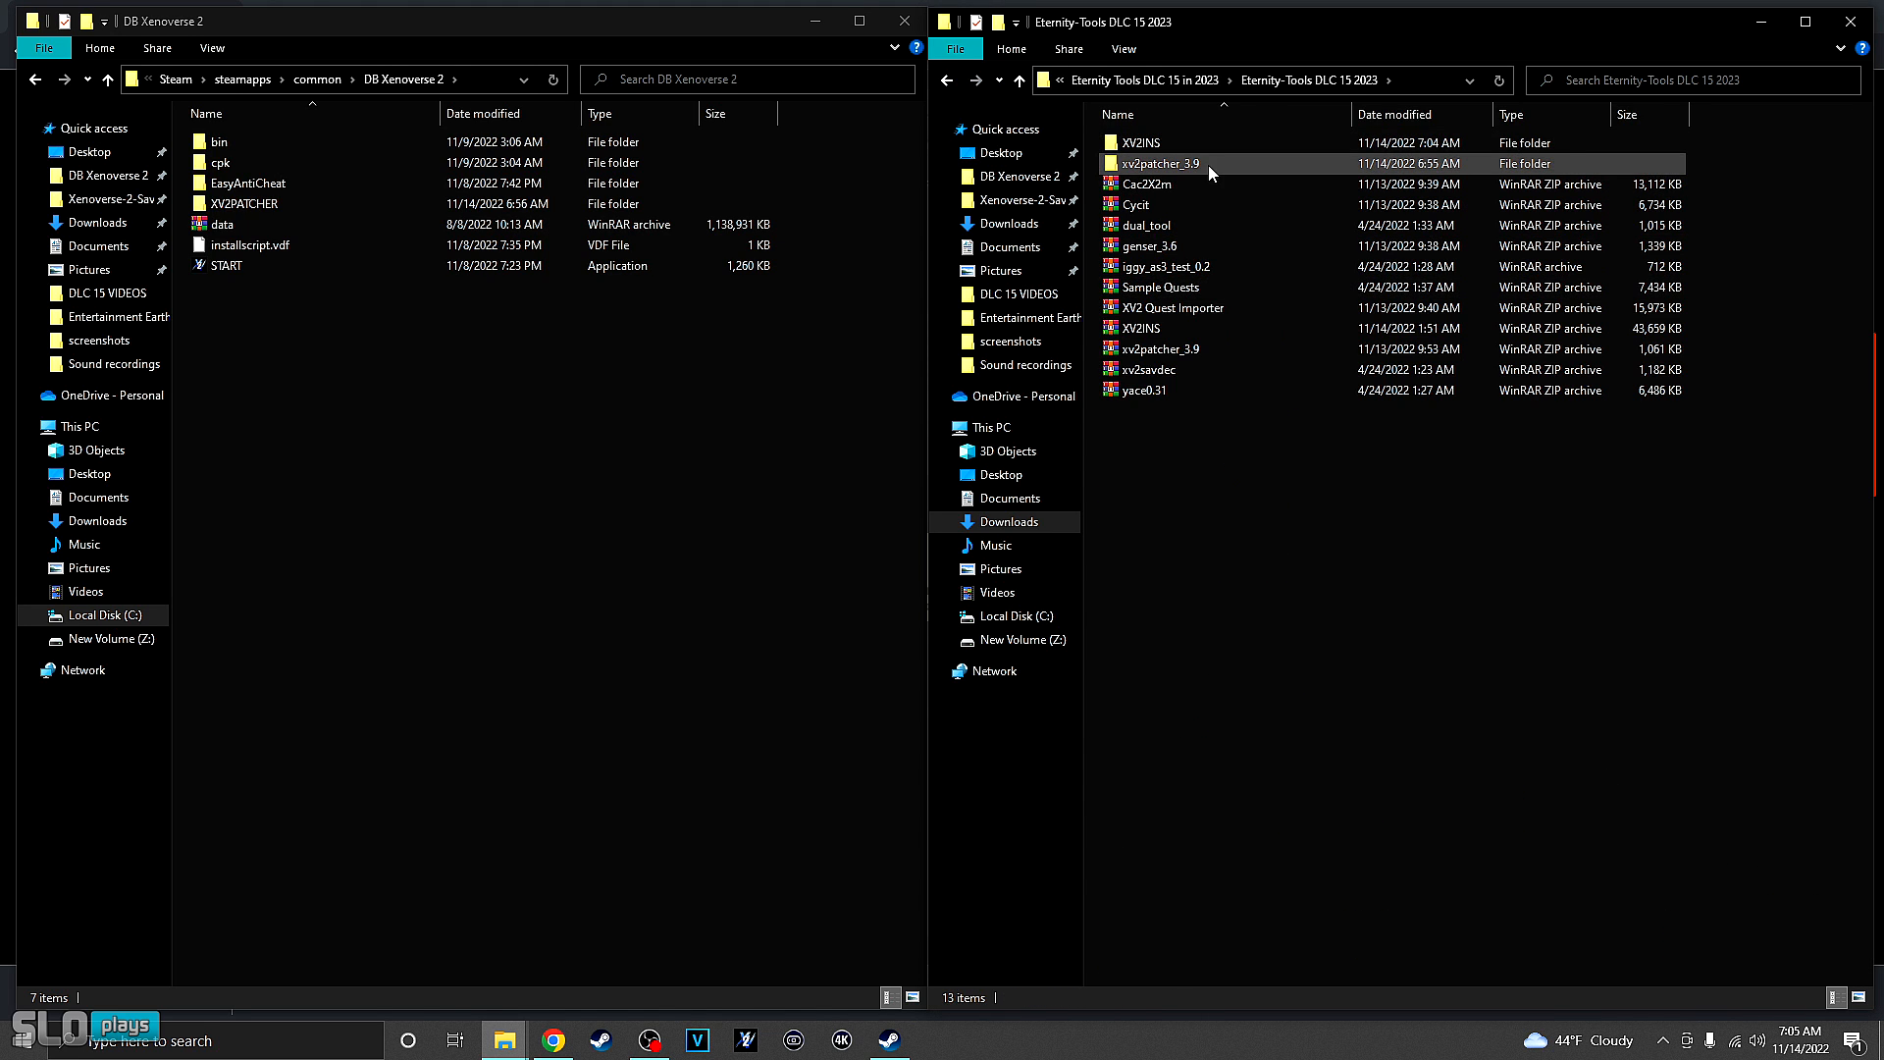
pyautogui.doubleClick(1143, 143)
pyautogui.click(1144, 248)
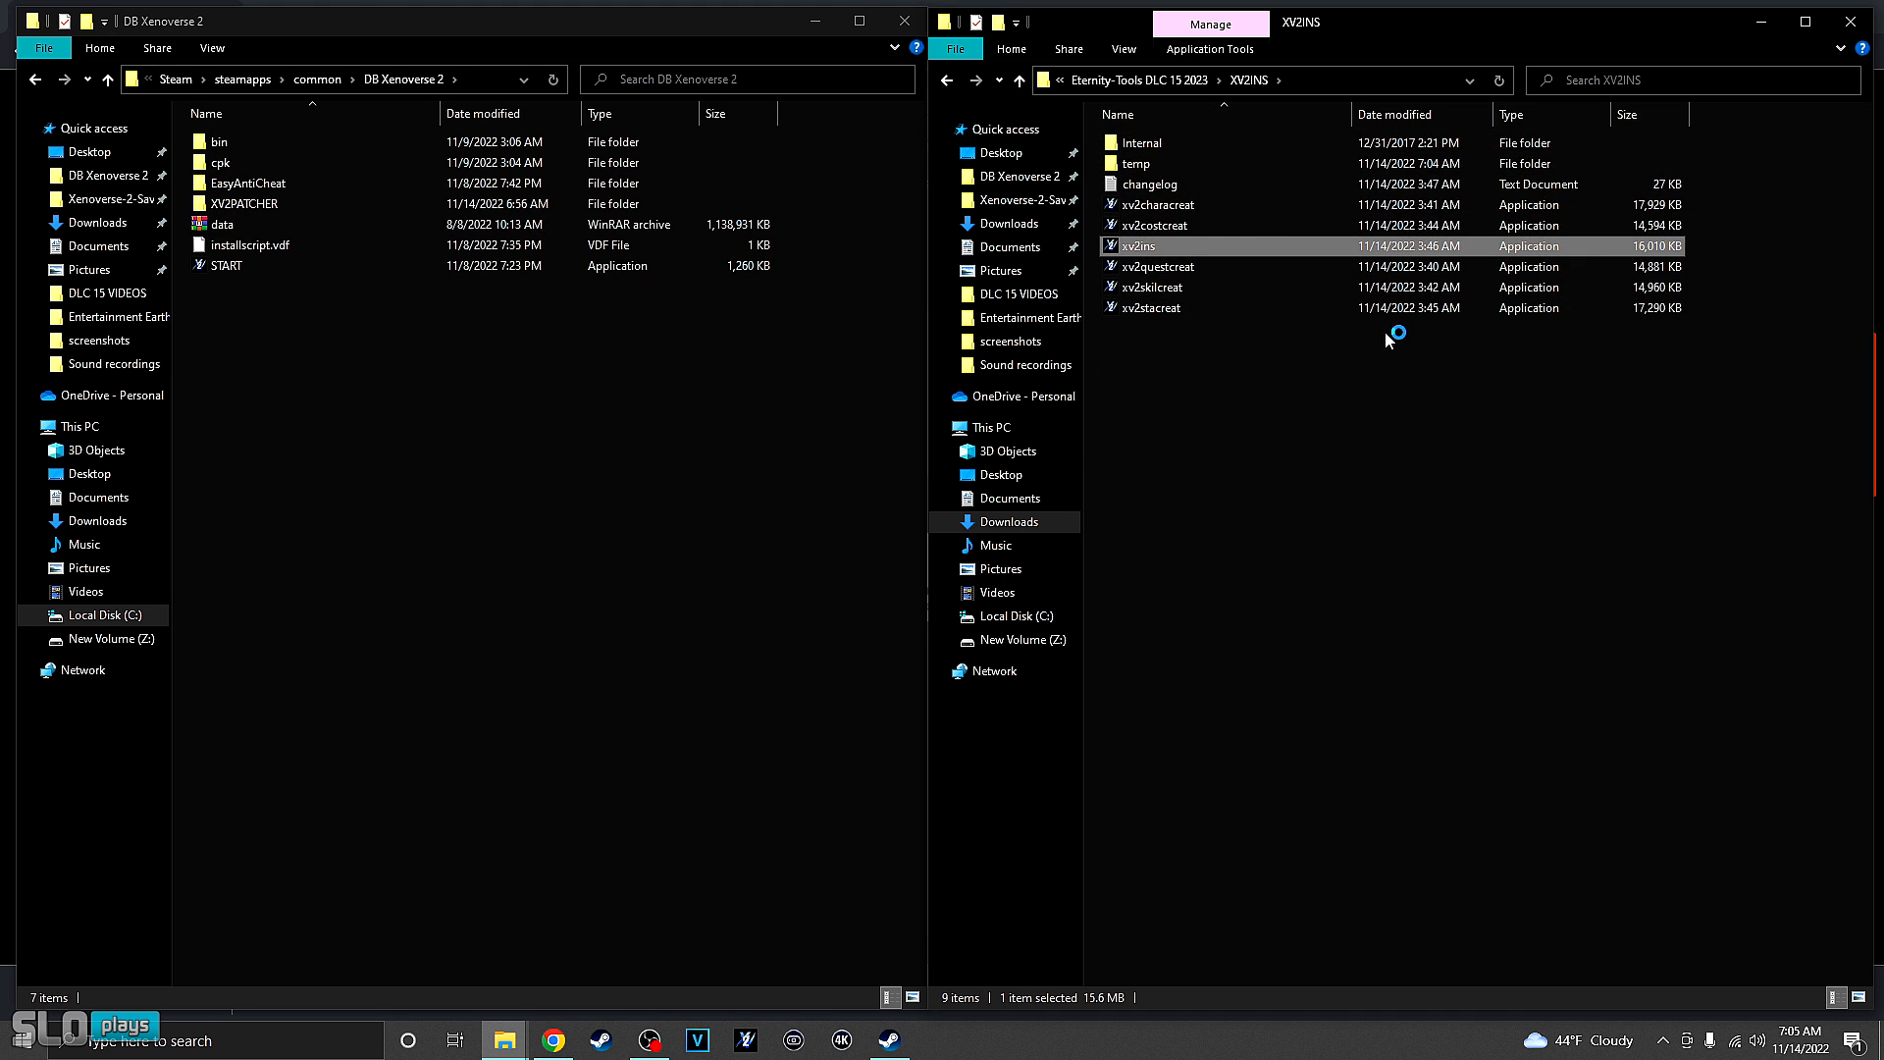
# - Return to the Gohan Beast folder in Downloads and install the Gohan (Beast) mod again
pyautogui.click(1117, 85)
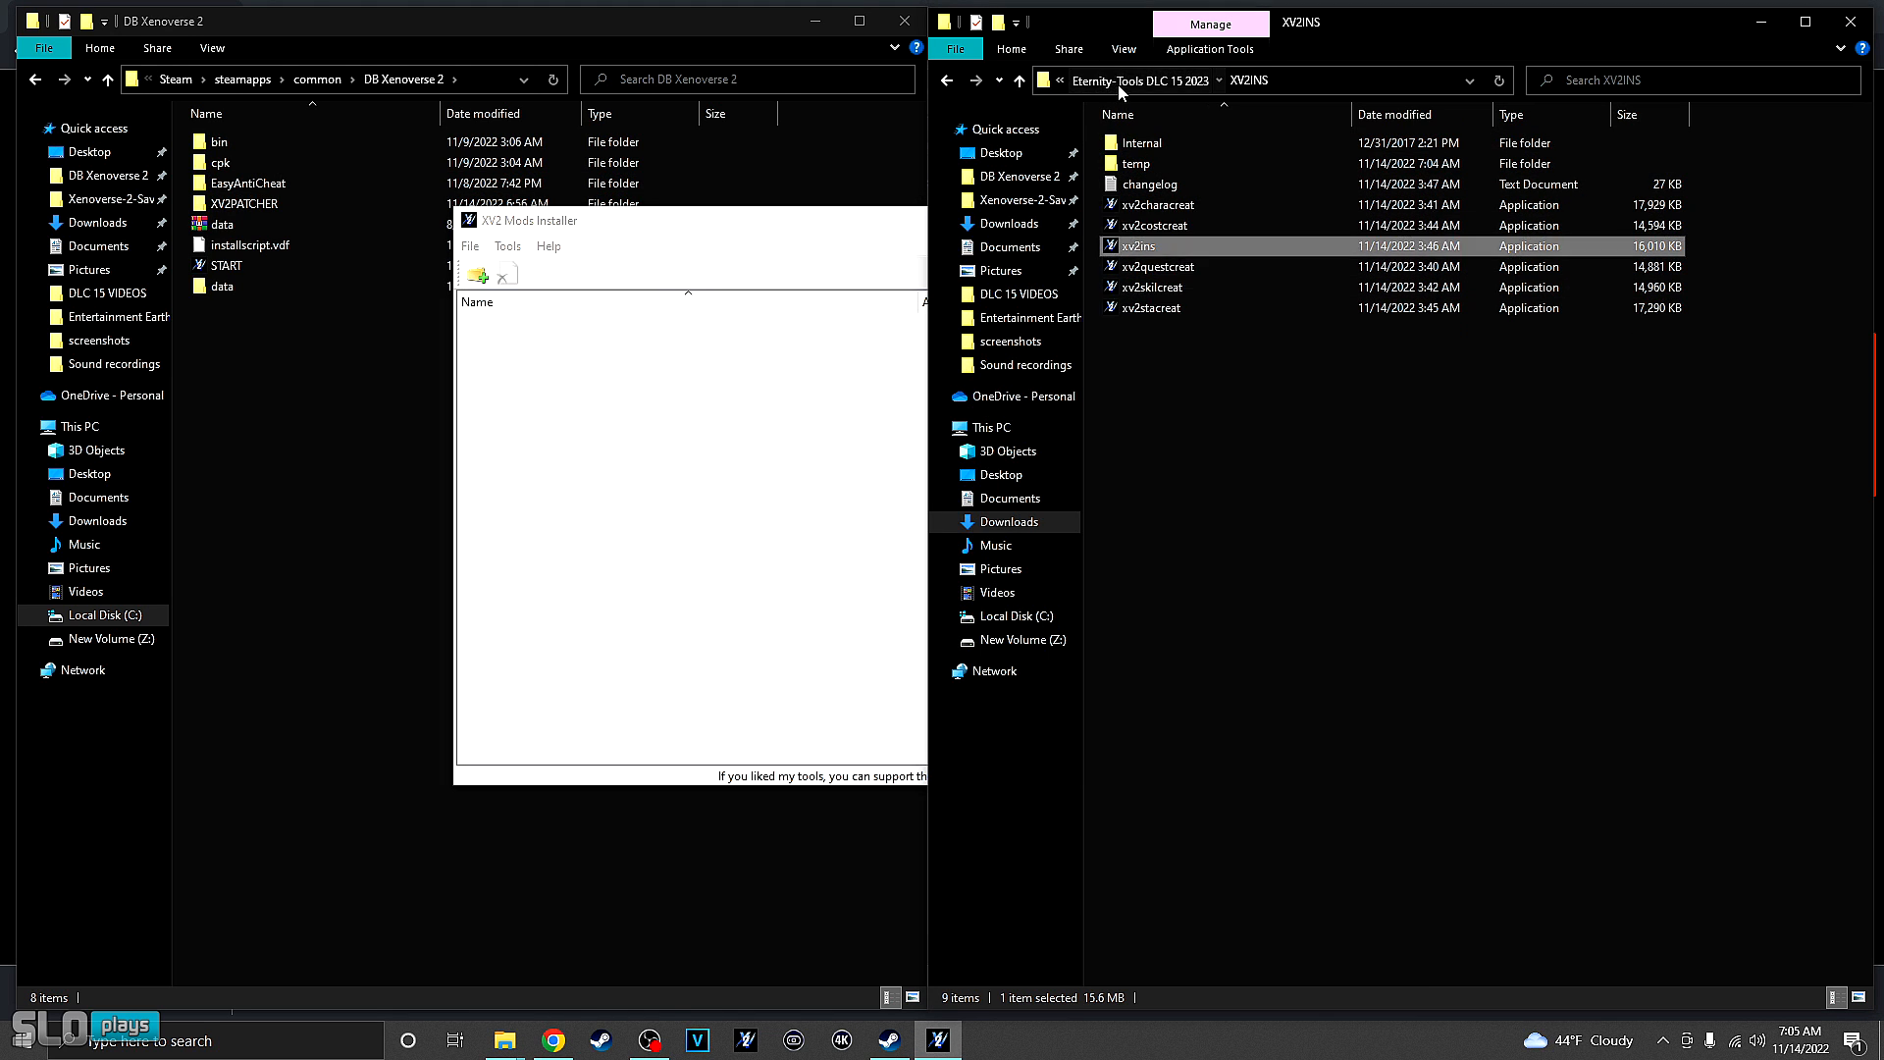
pyautogui.click(1138, 82)
pyautogui.click(1146, 85)
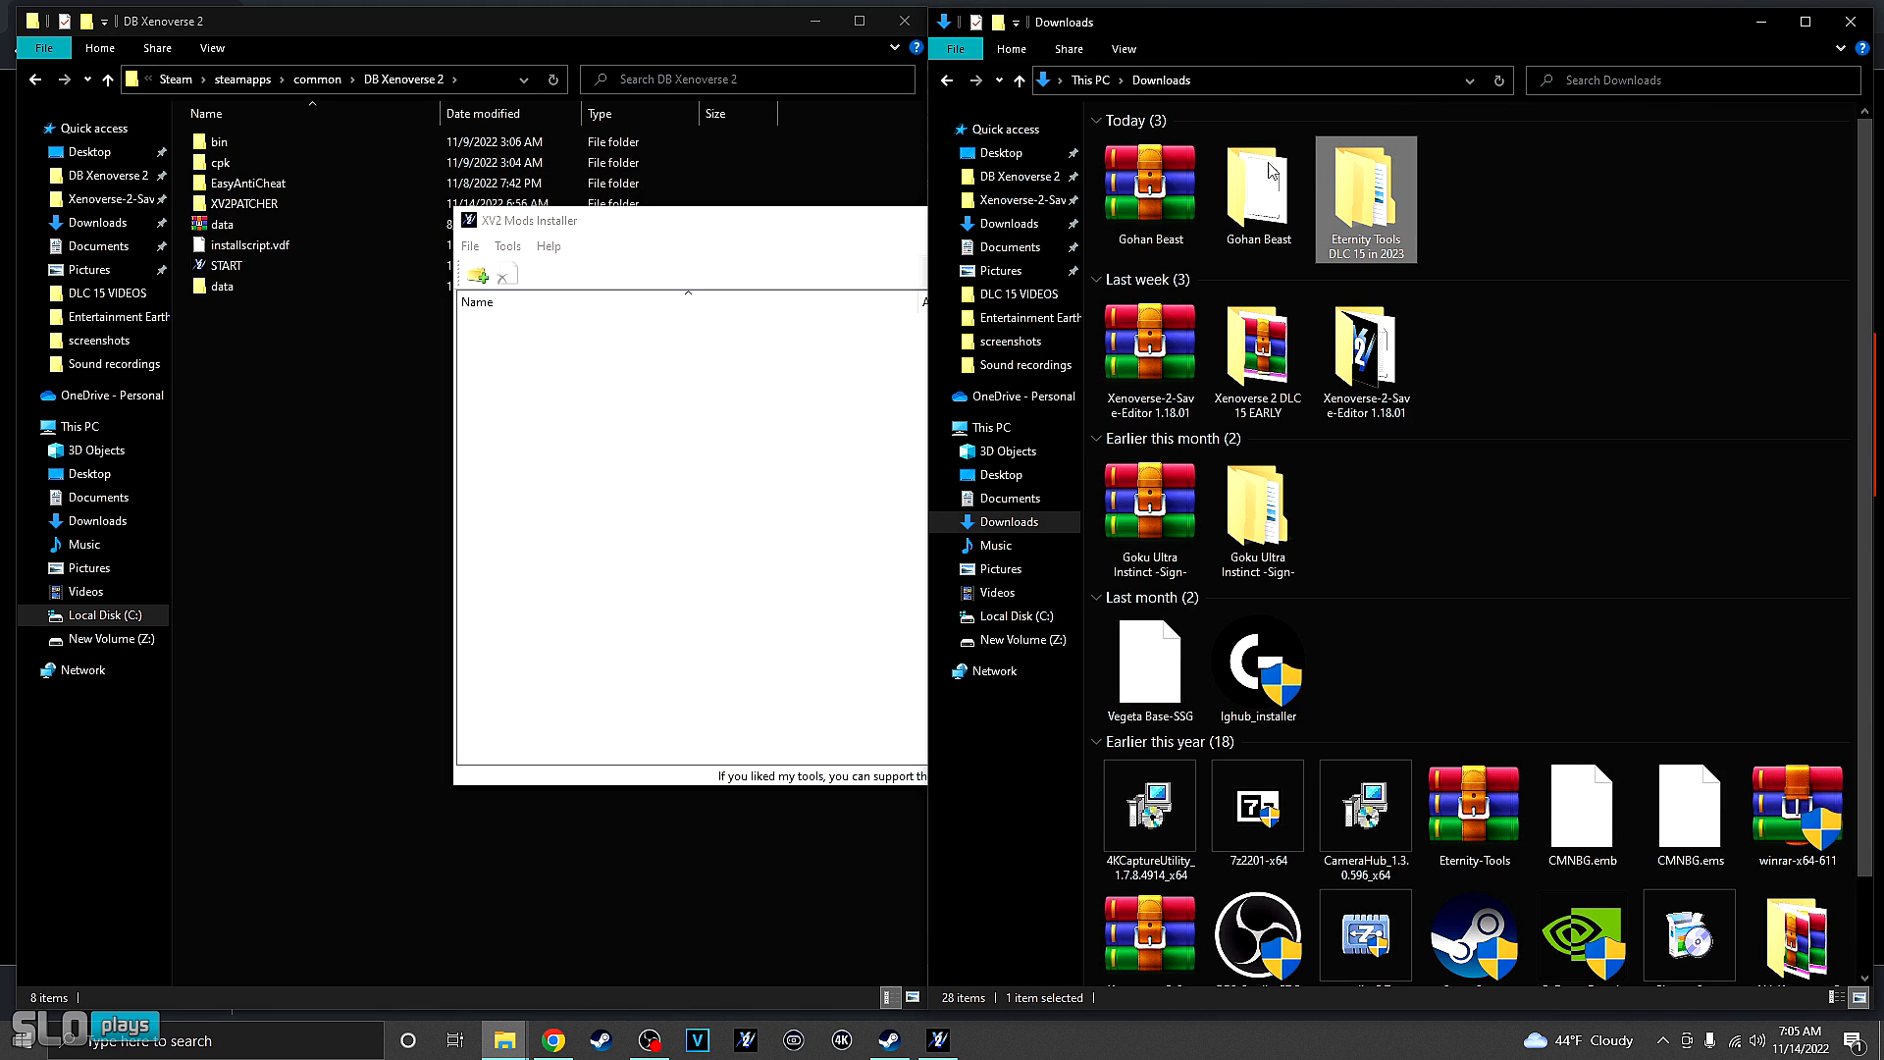
pyautogui.doubleClick(1250, 222)
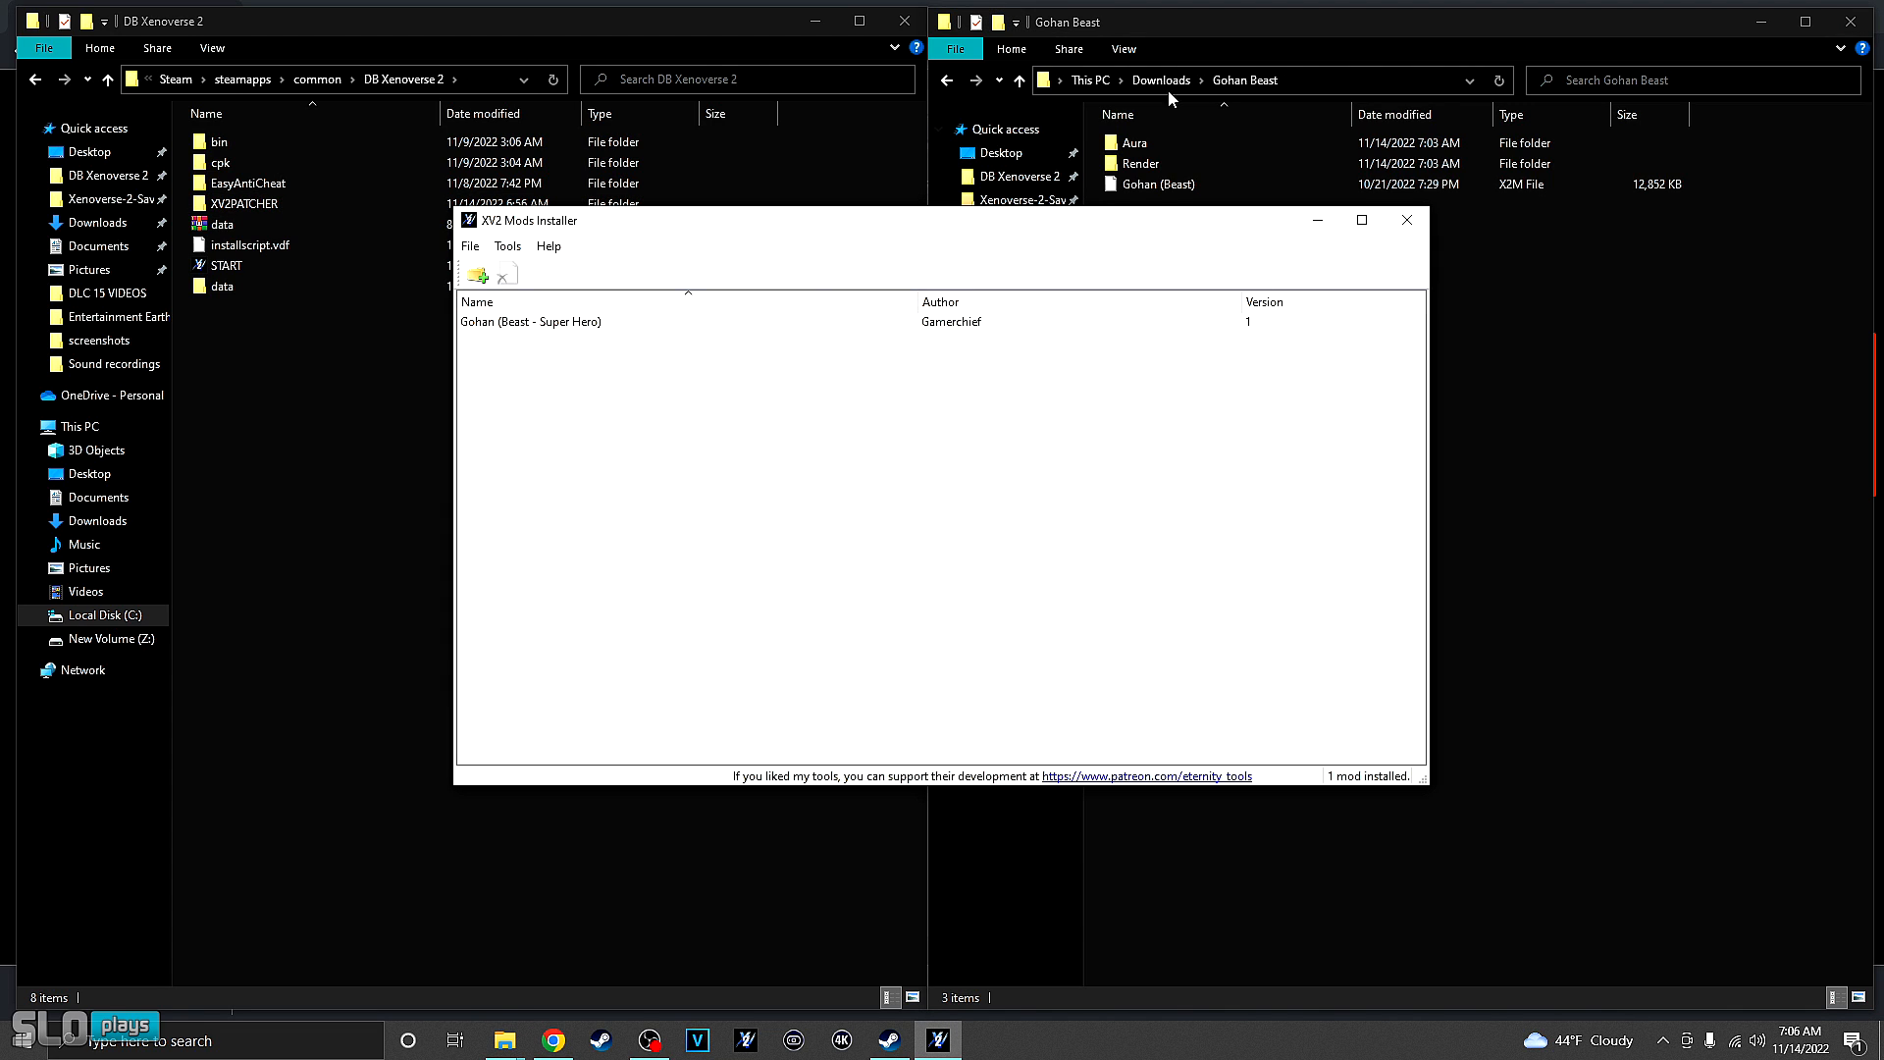
# - Launch the Gohan (Beast) Aura installer from the mod's Aura folder and check its game directory path
pyautogui.doubleClick(1118, 145)
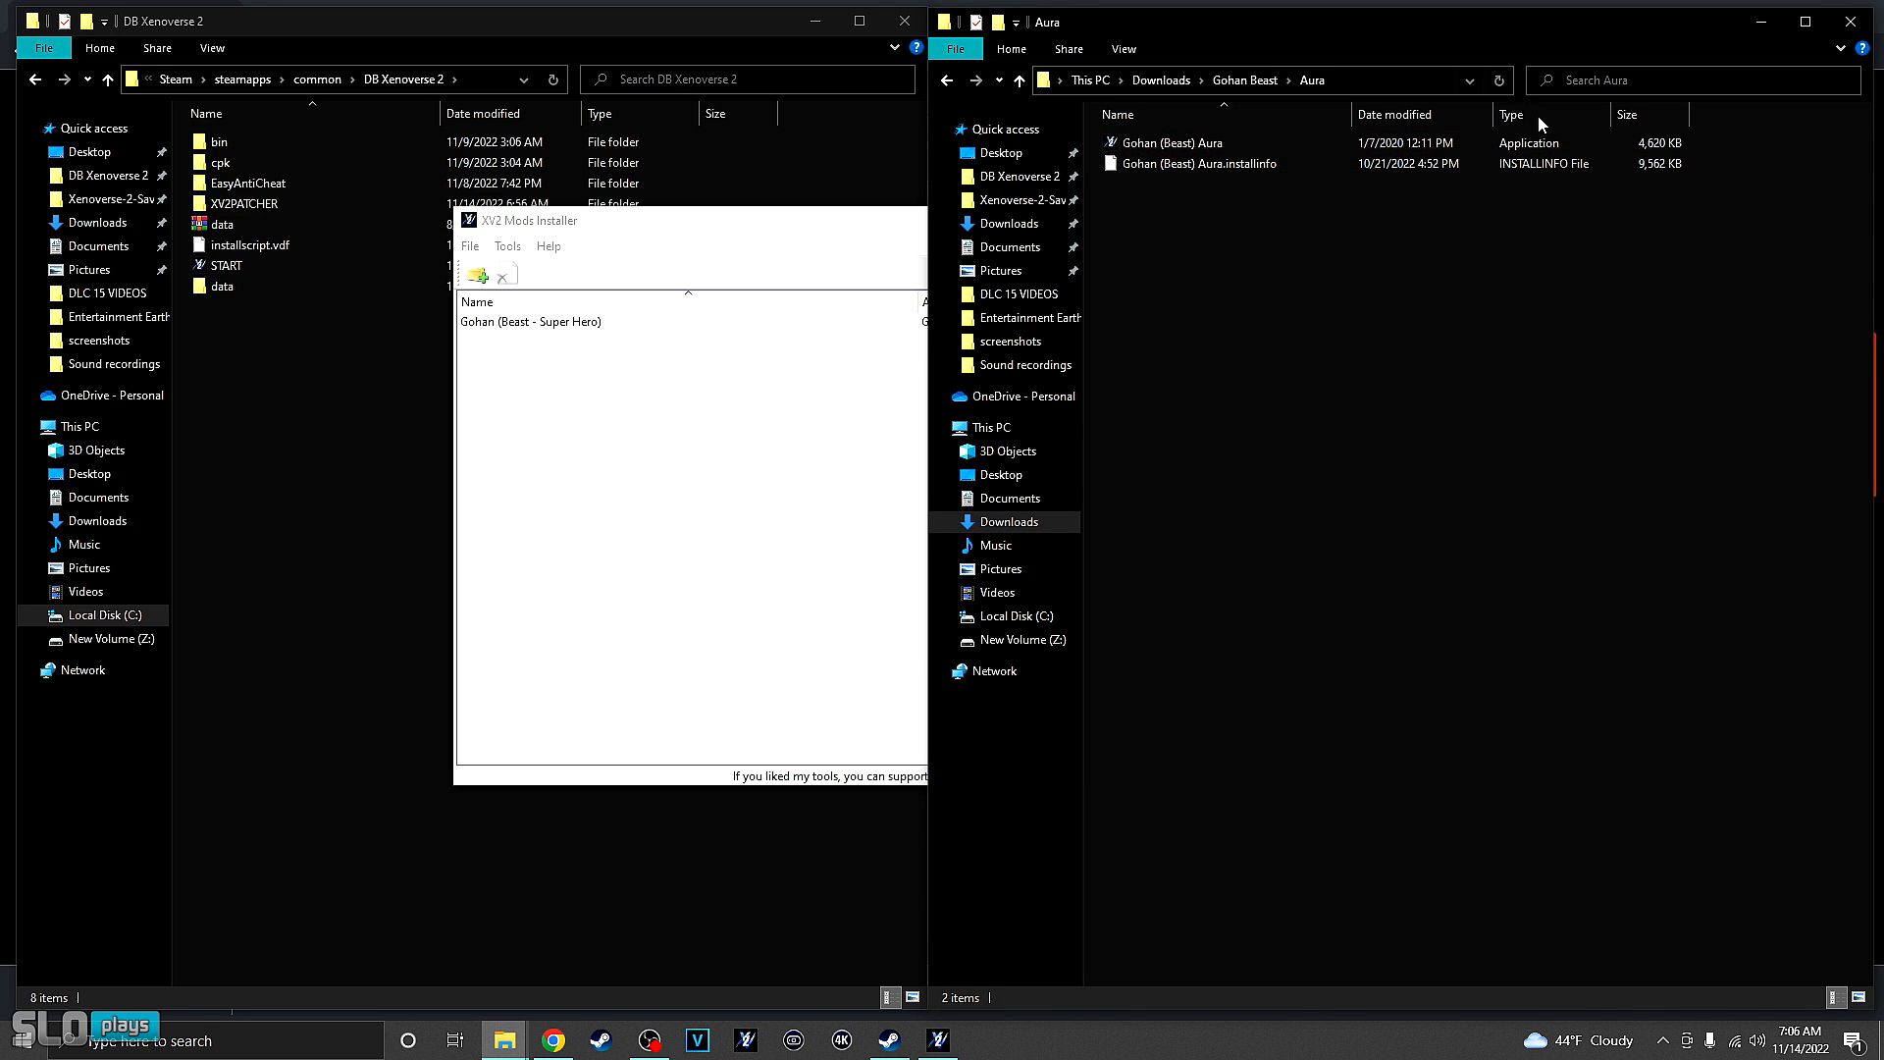
pyautogui.click(1159, 149)
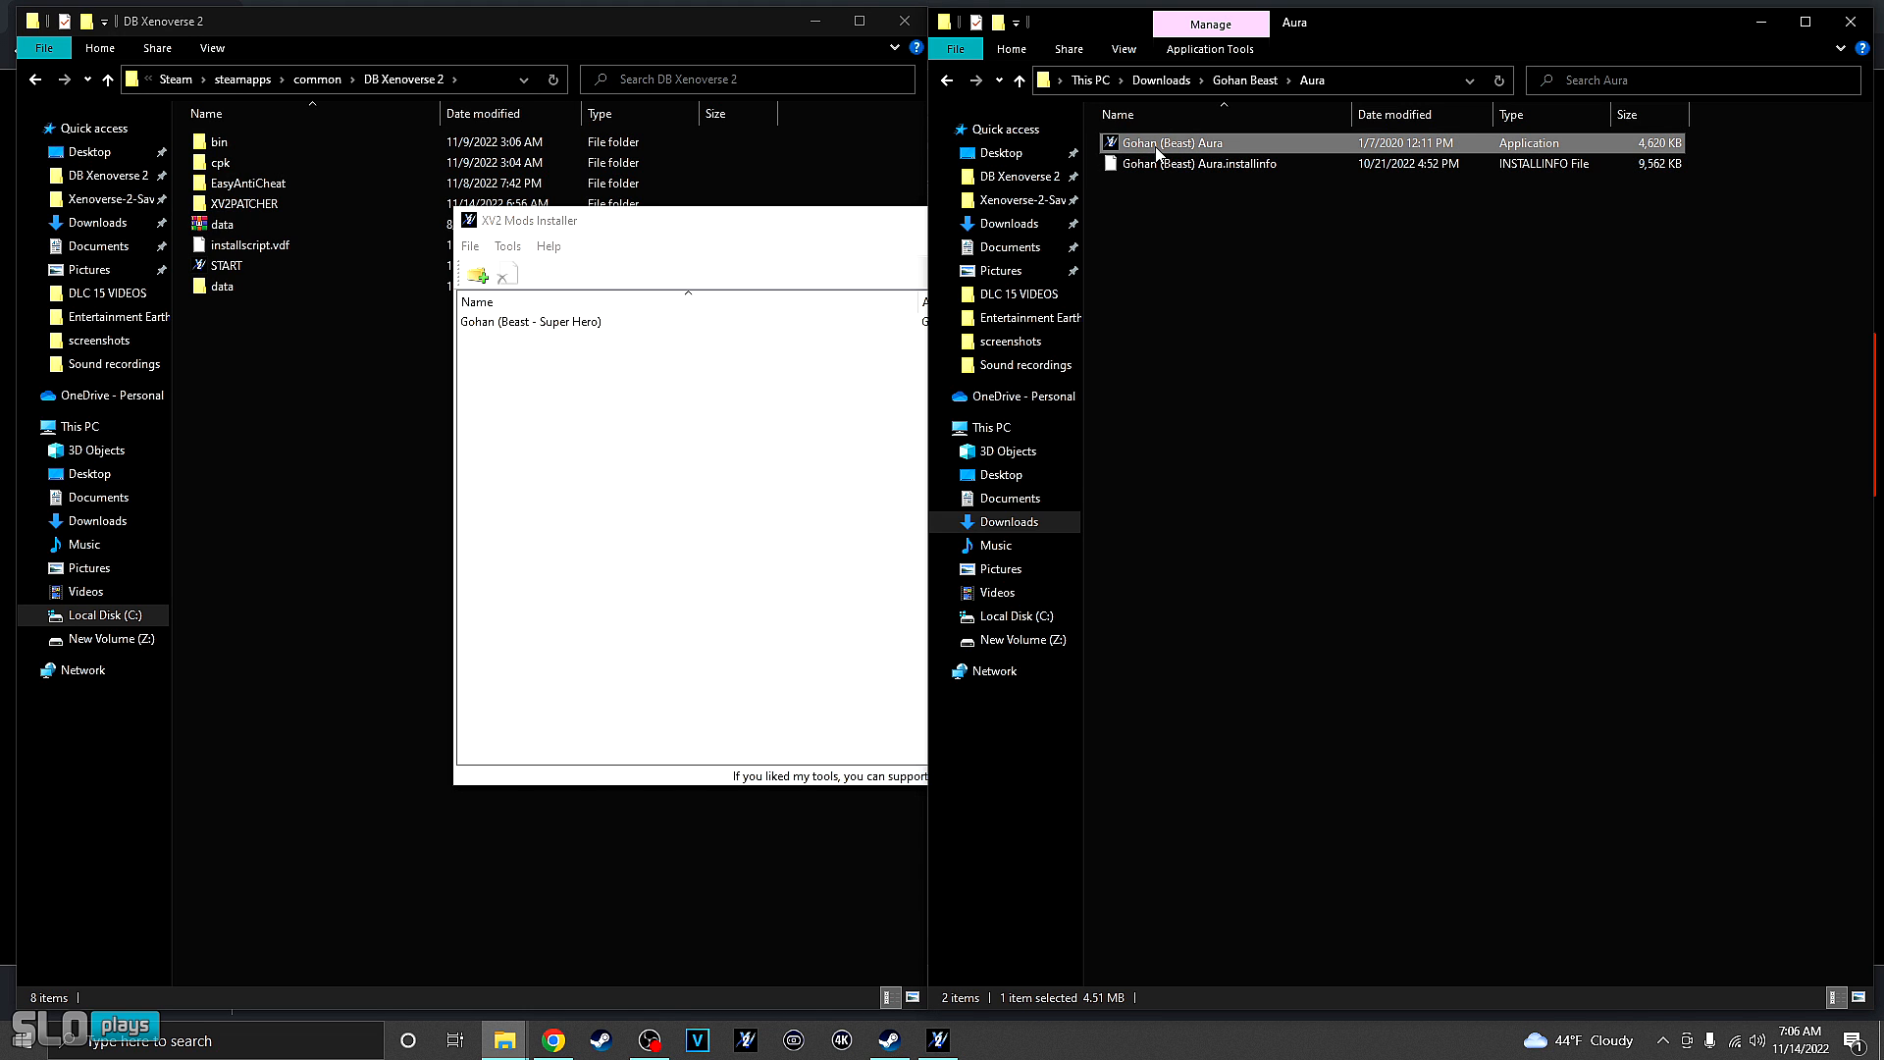
pyautogui.doubleClick(1158, 149)
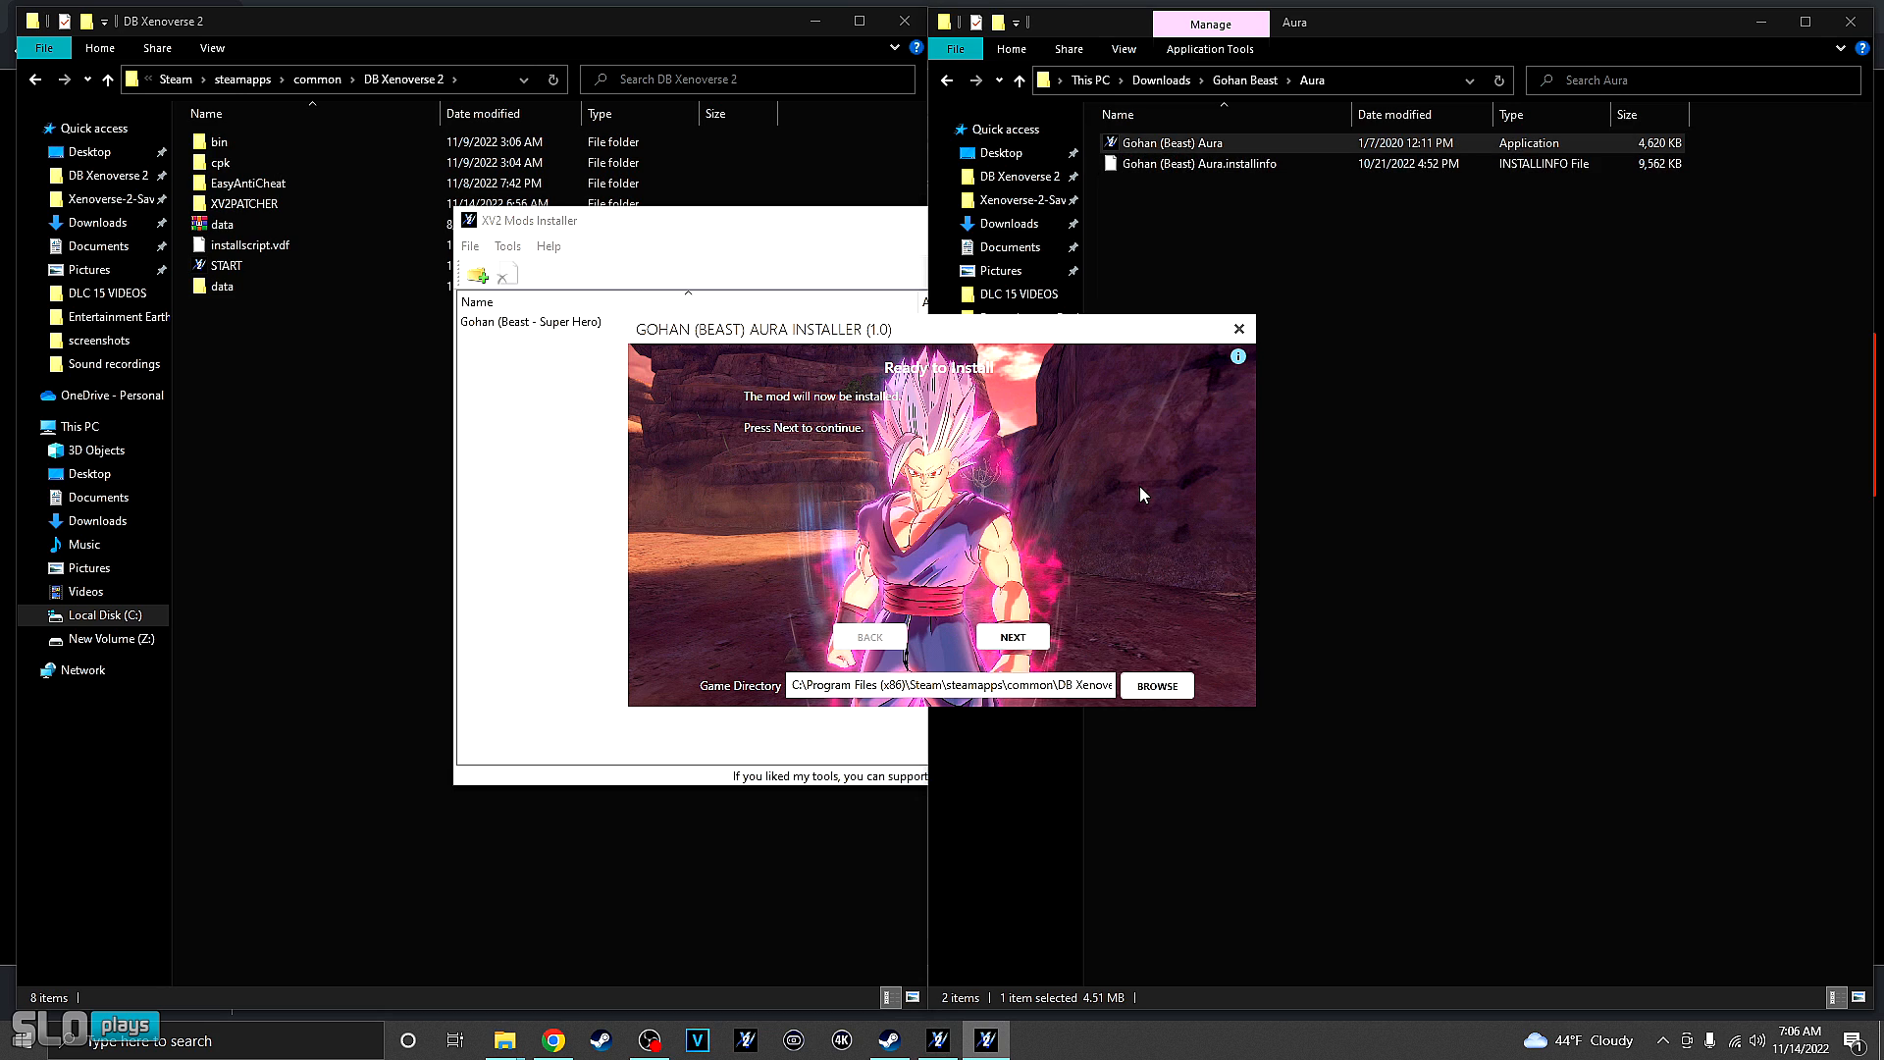
pyautogui.click(793, 687)
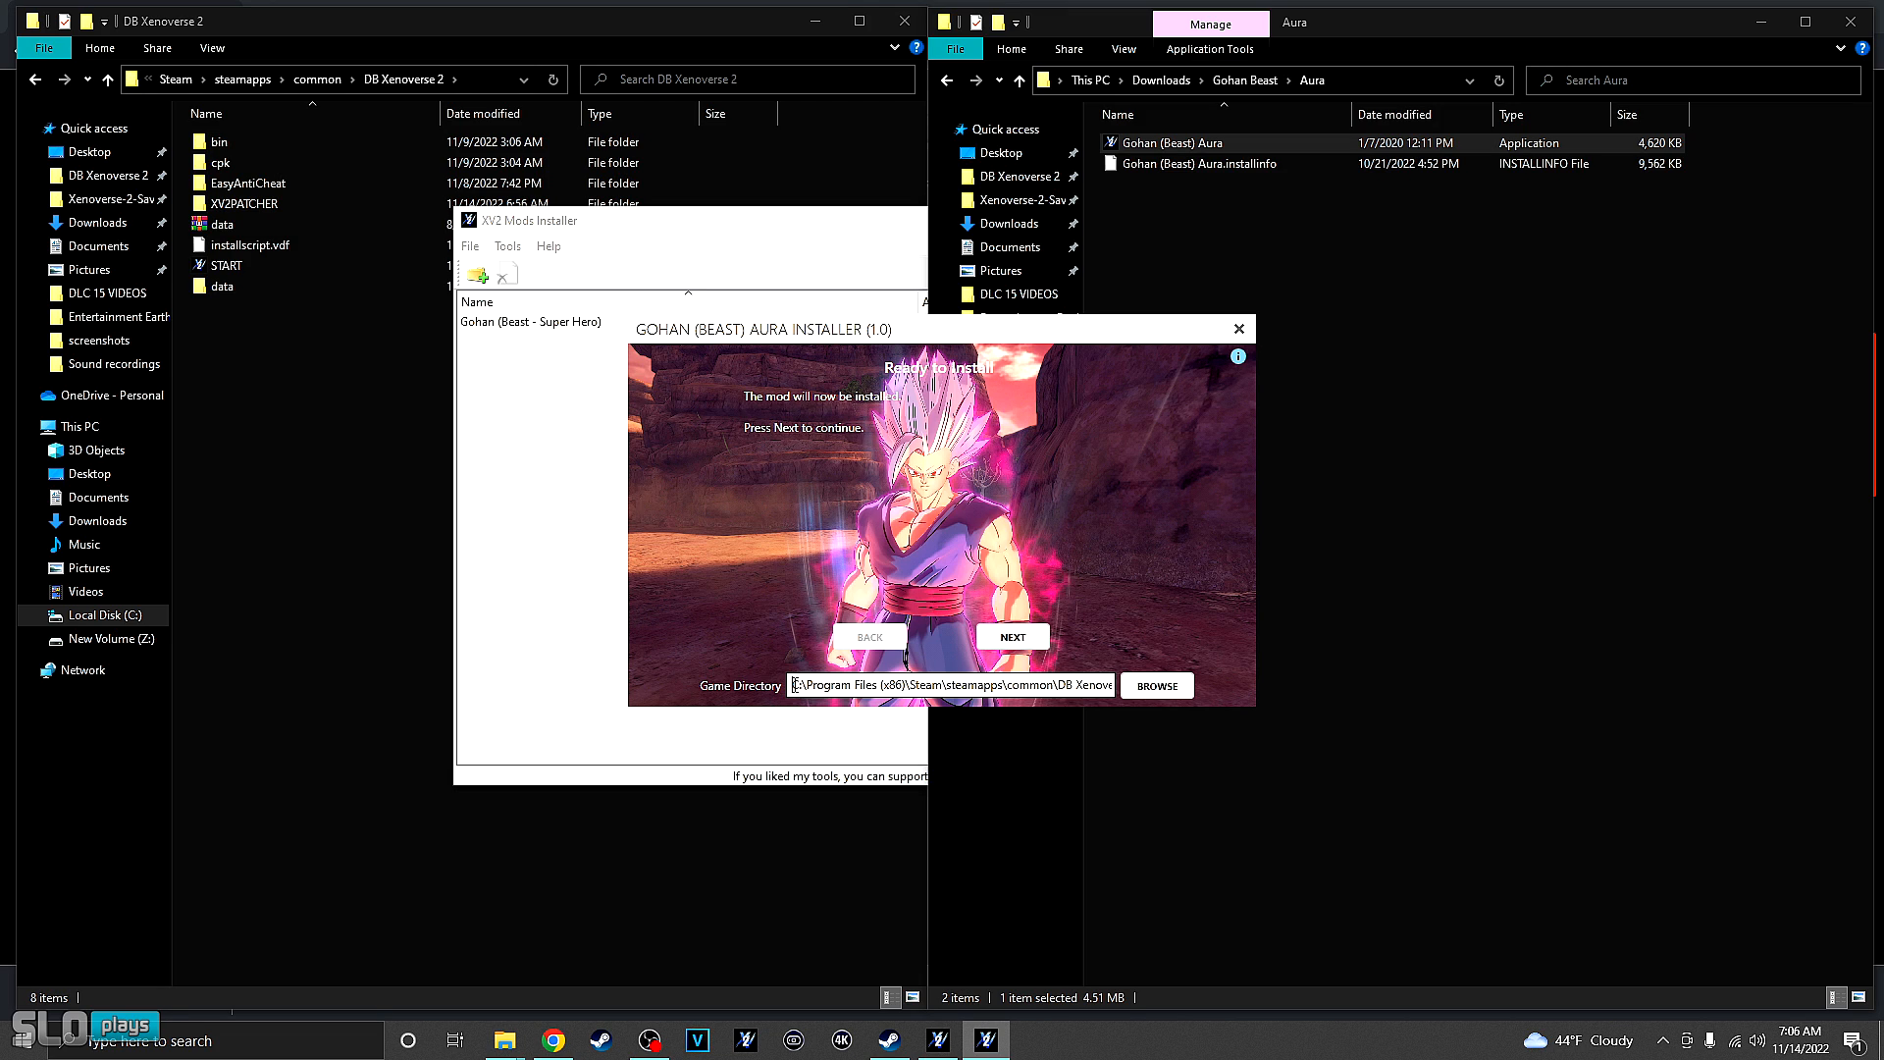
pyautogui.moveTo(795, 685); pyautogui.dragTo(996, 687)
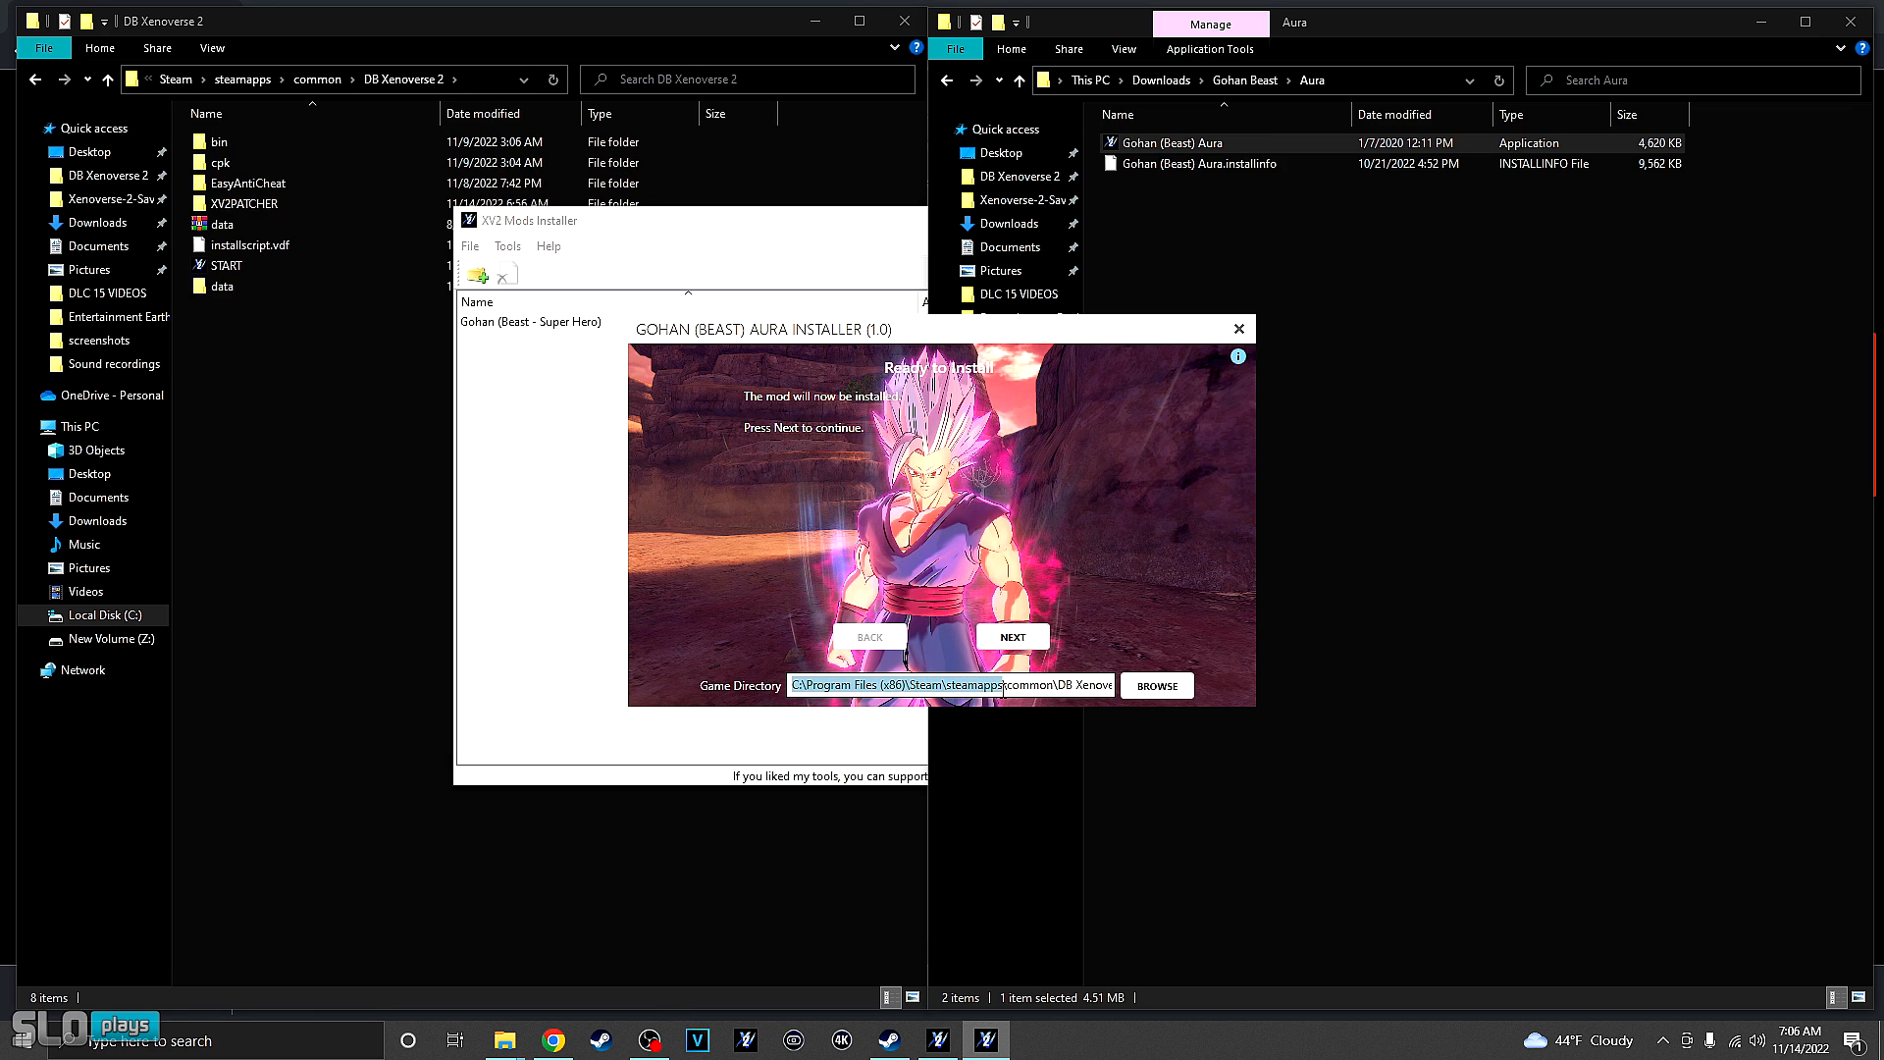
pyautogui.moveTo(1003, 687); pyautogui.dragTo(1152, 681)
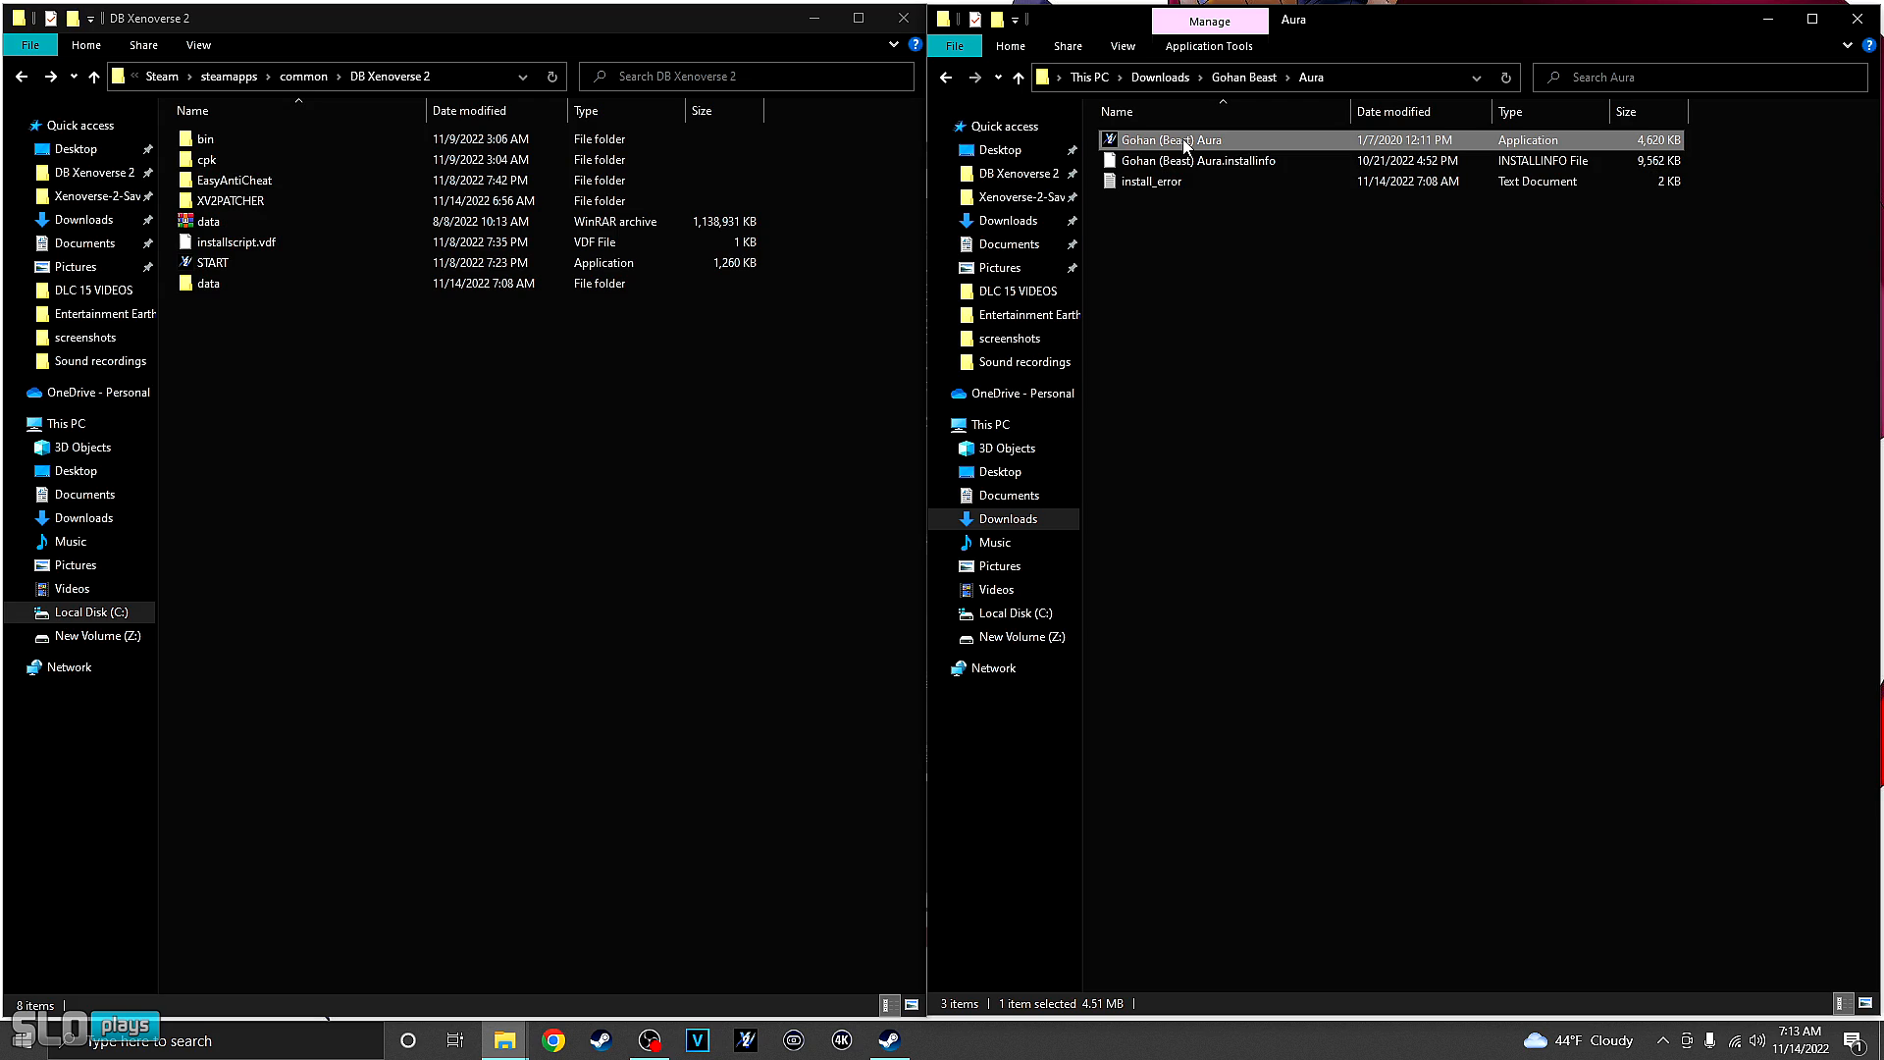
# - Run the Gohan (Beast) Aura installer again and try to install the aura into the game
pyautogui.doubleClick(1187, 141)
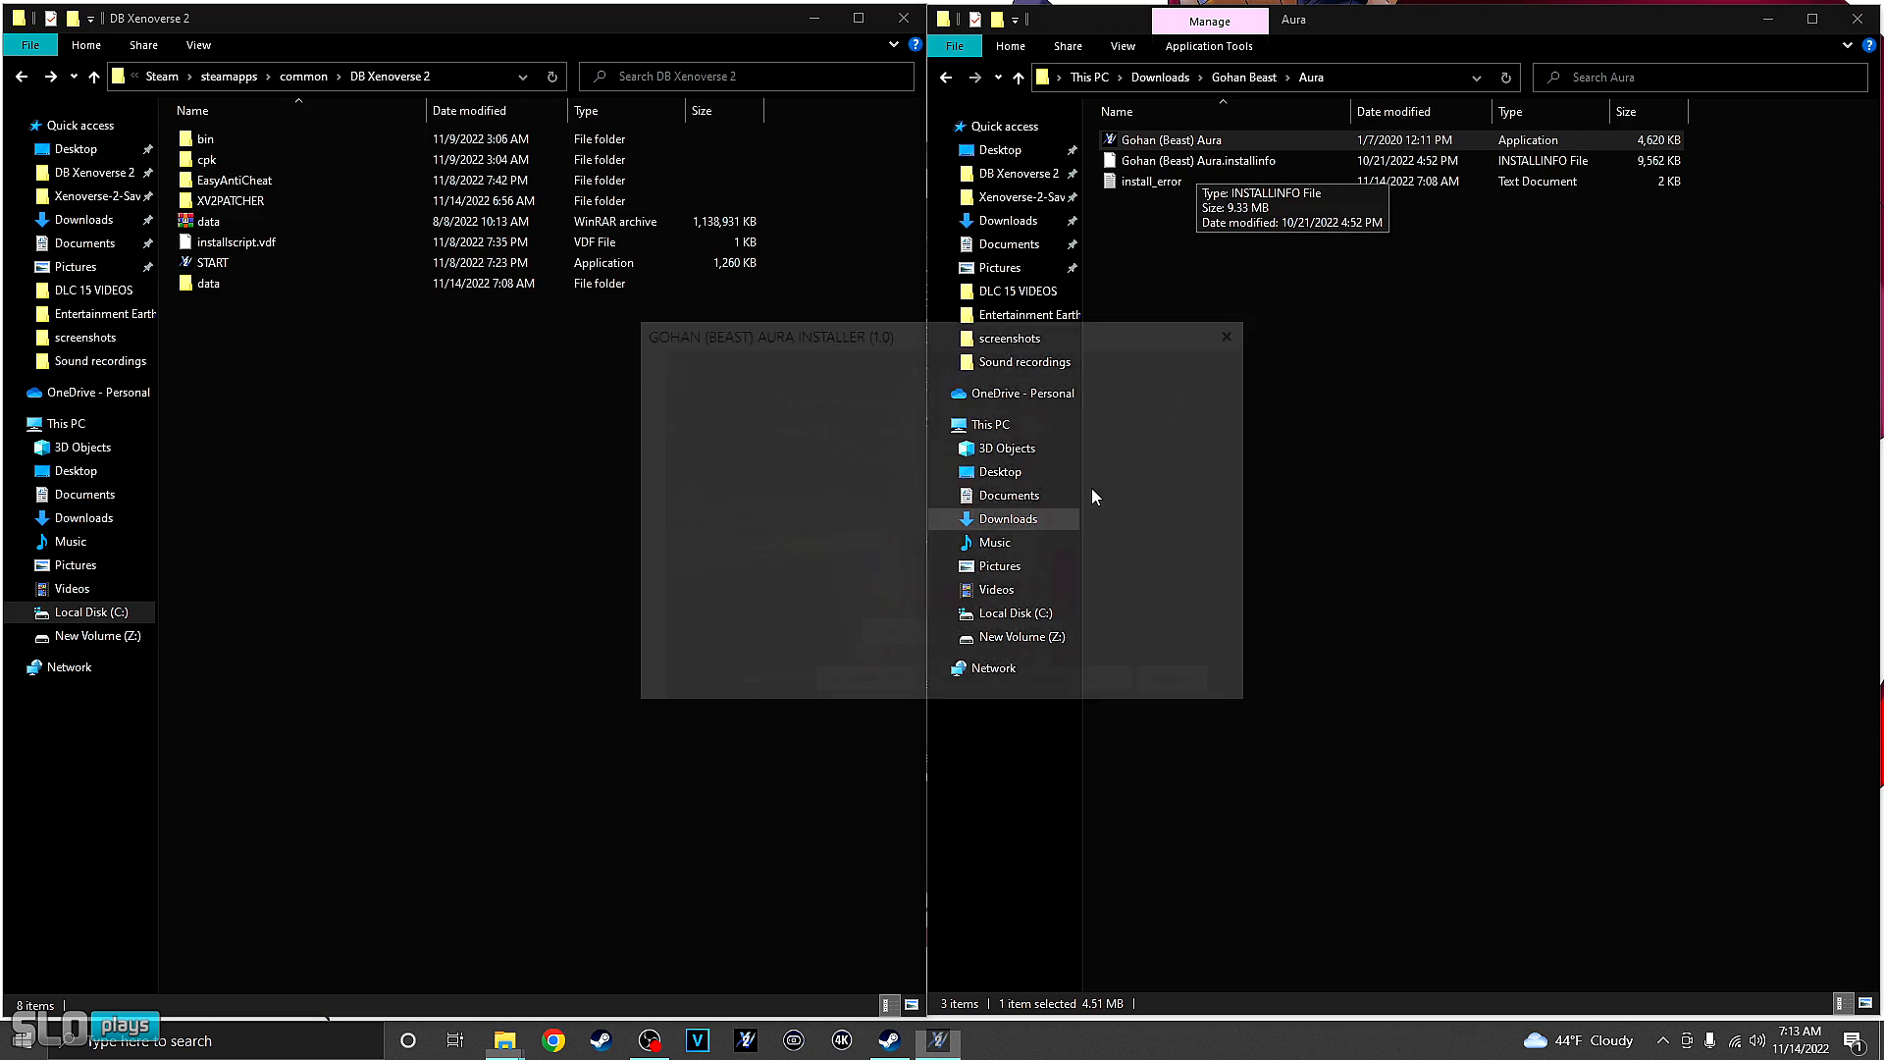
pyautogui.click(1013, 638)
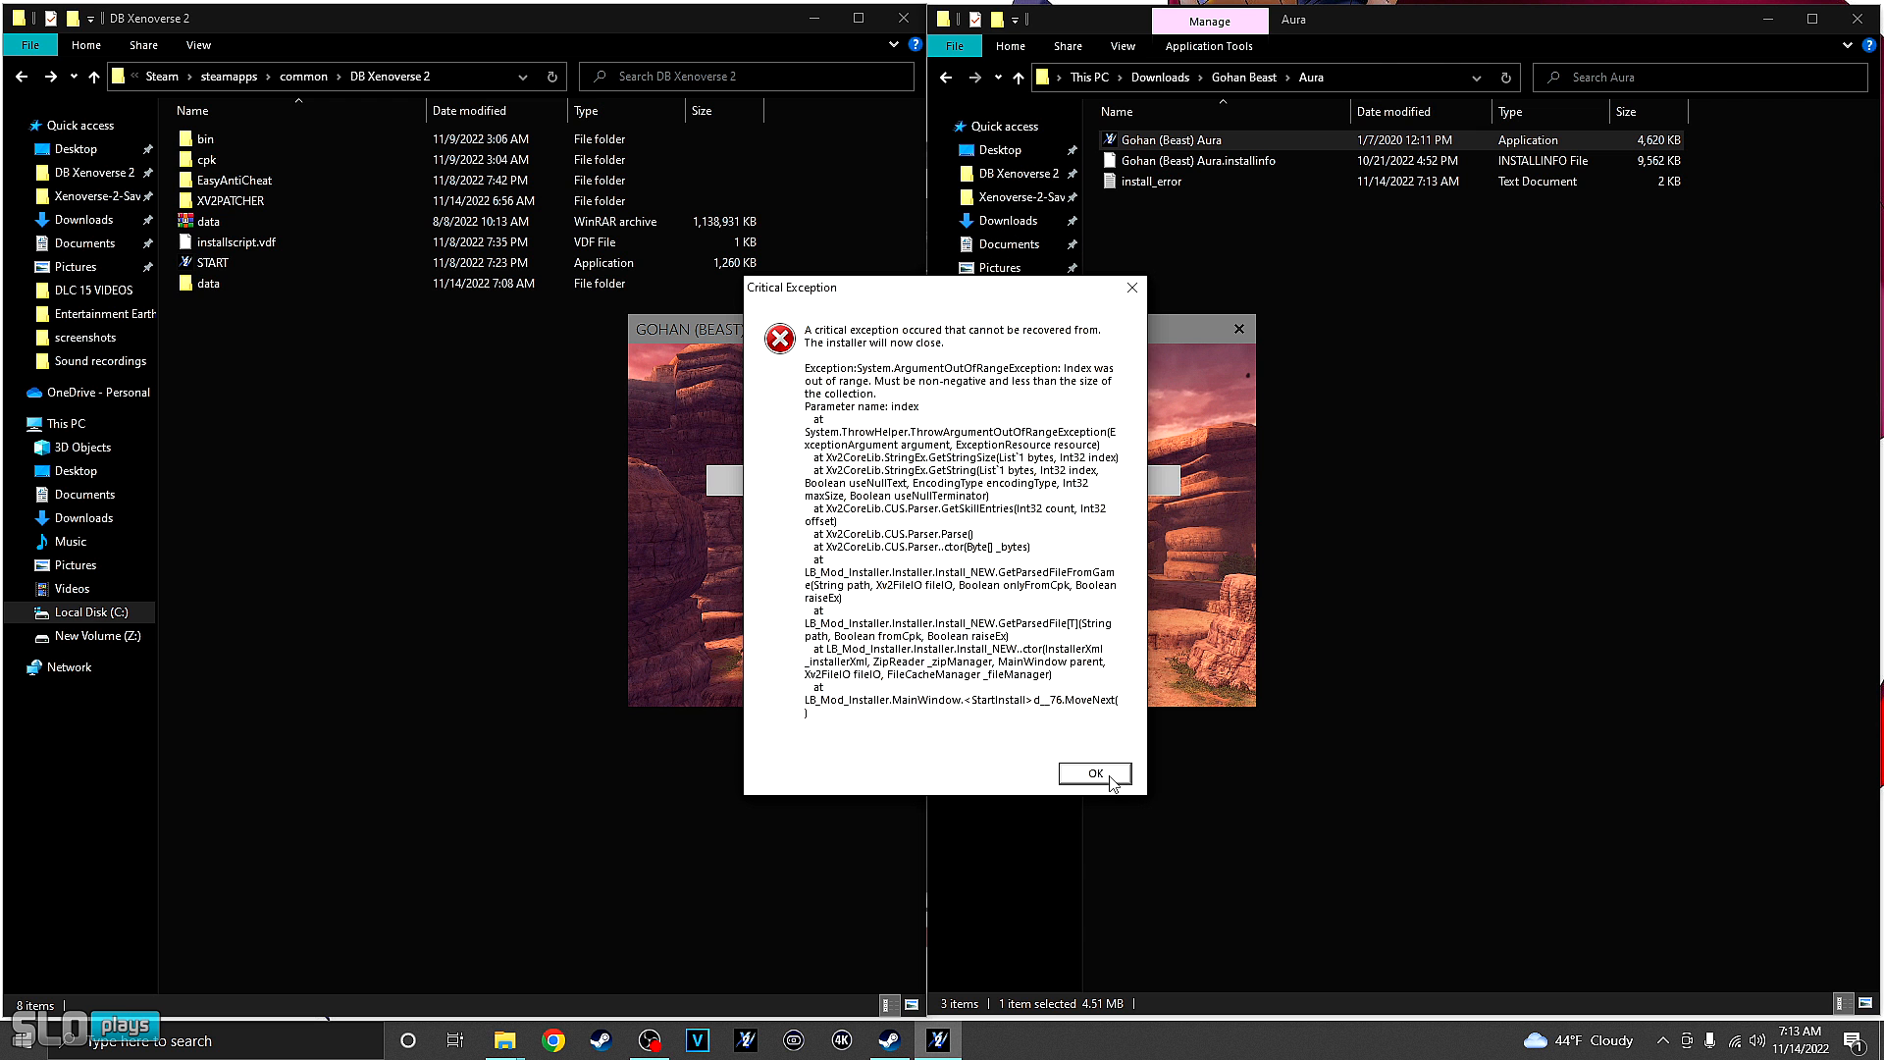
# - Dismiss the aura installer's error and return to the Gohan (Beast) X2M file in the Gohan Beast folder
pyautogui.click(1112, 777)
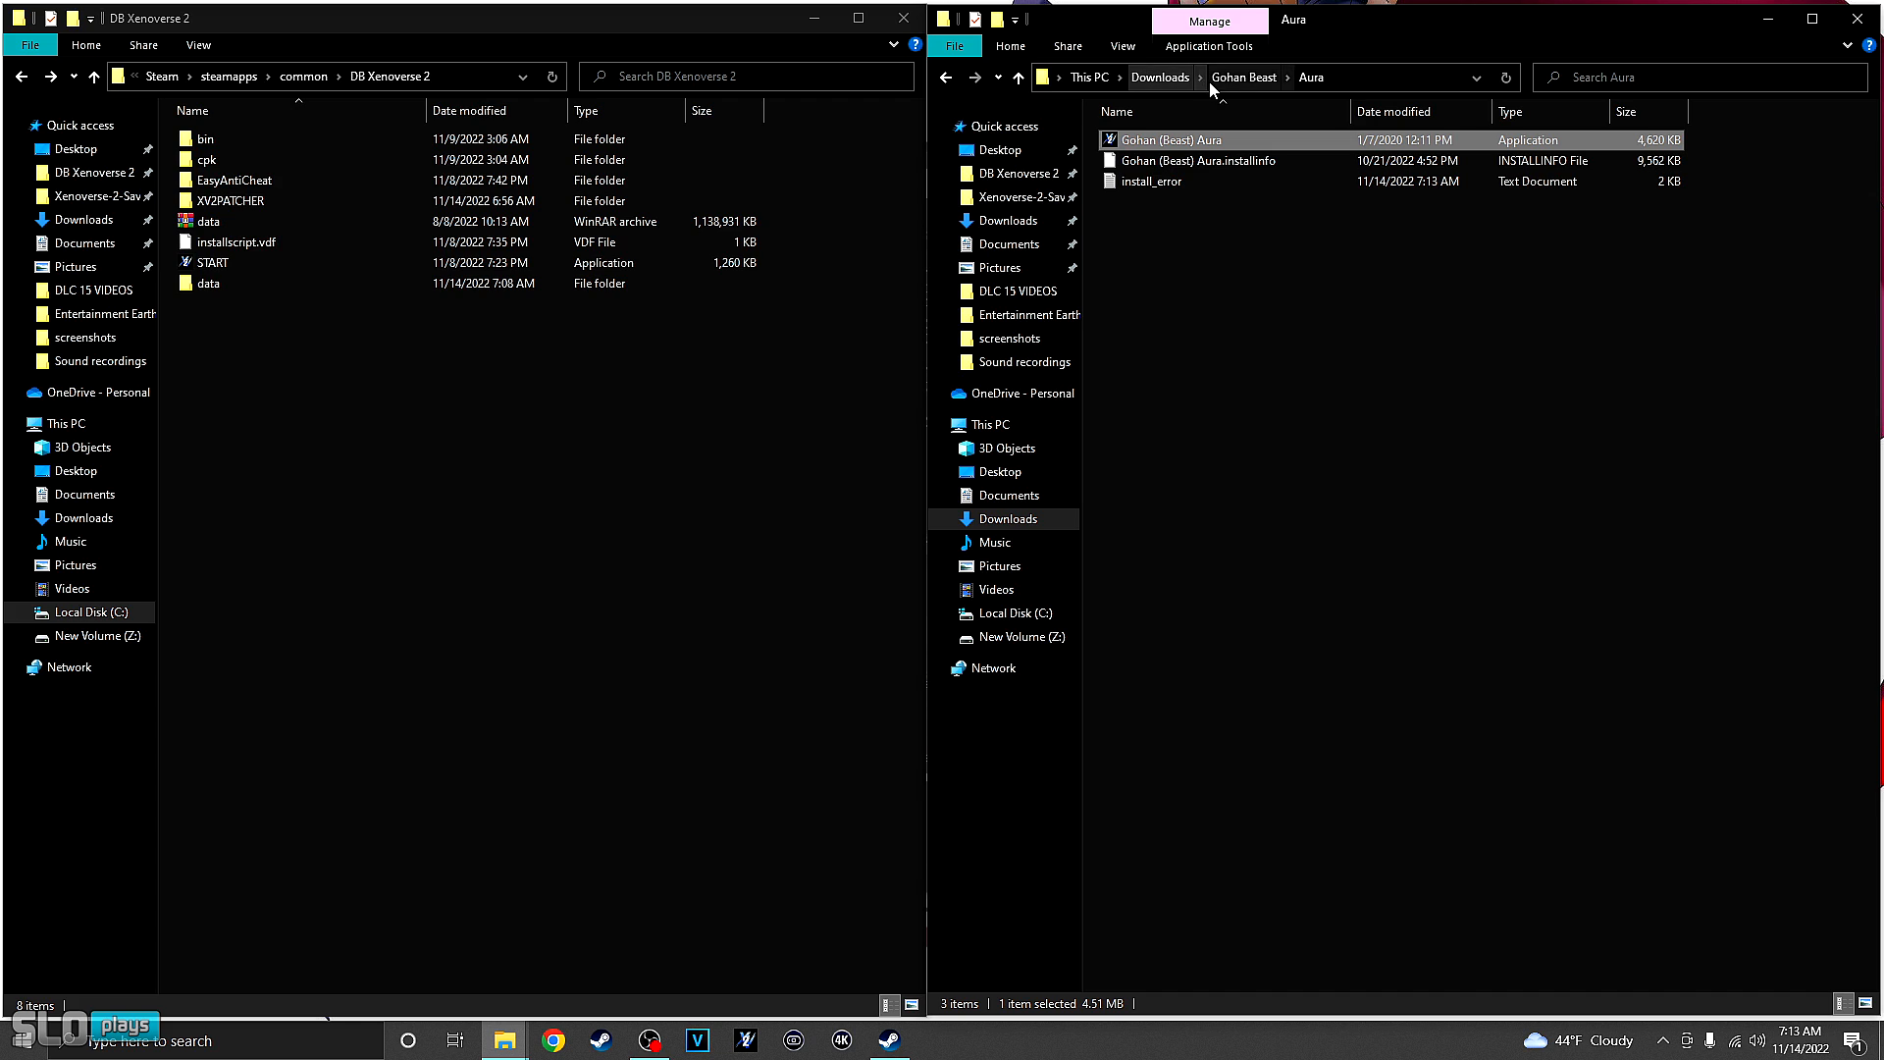
pyautogui.click(951, 83)
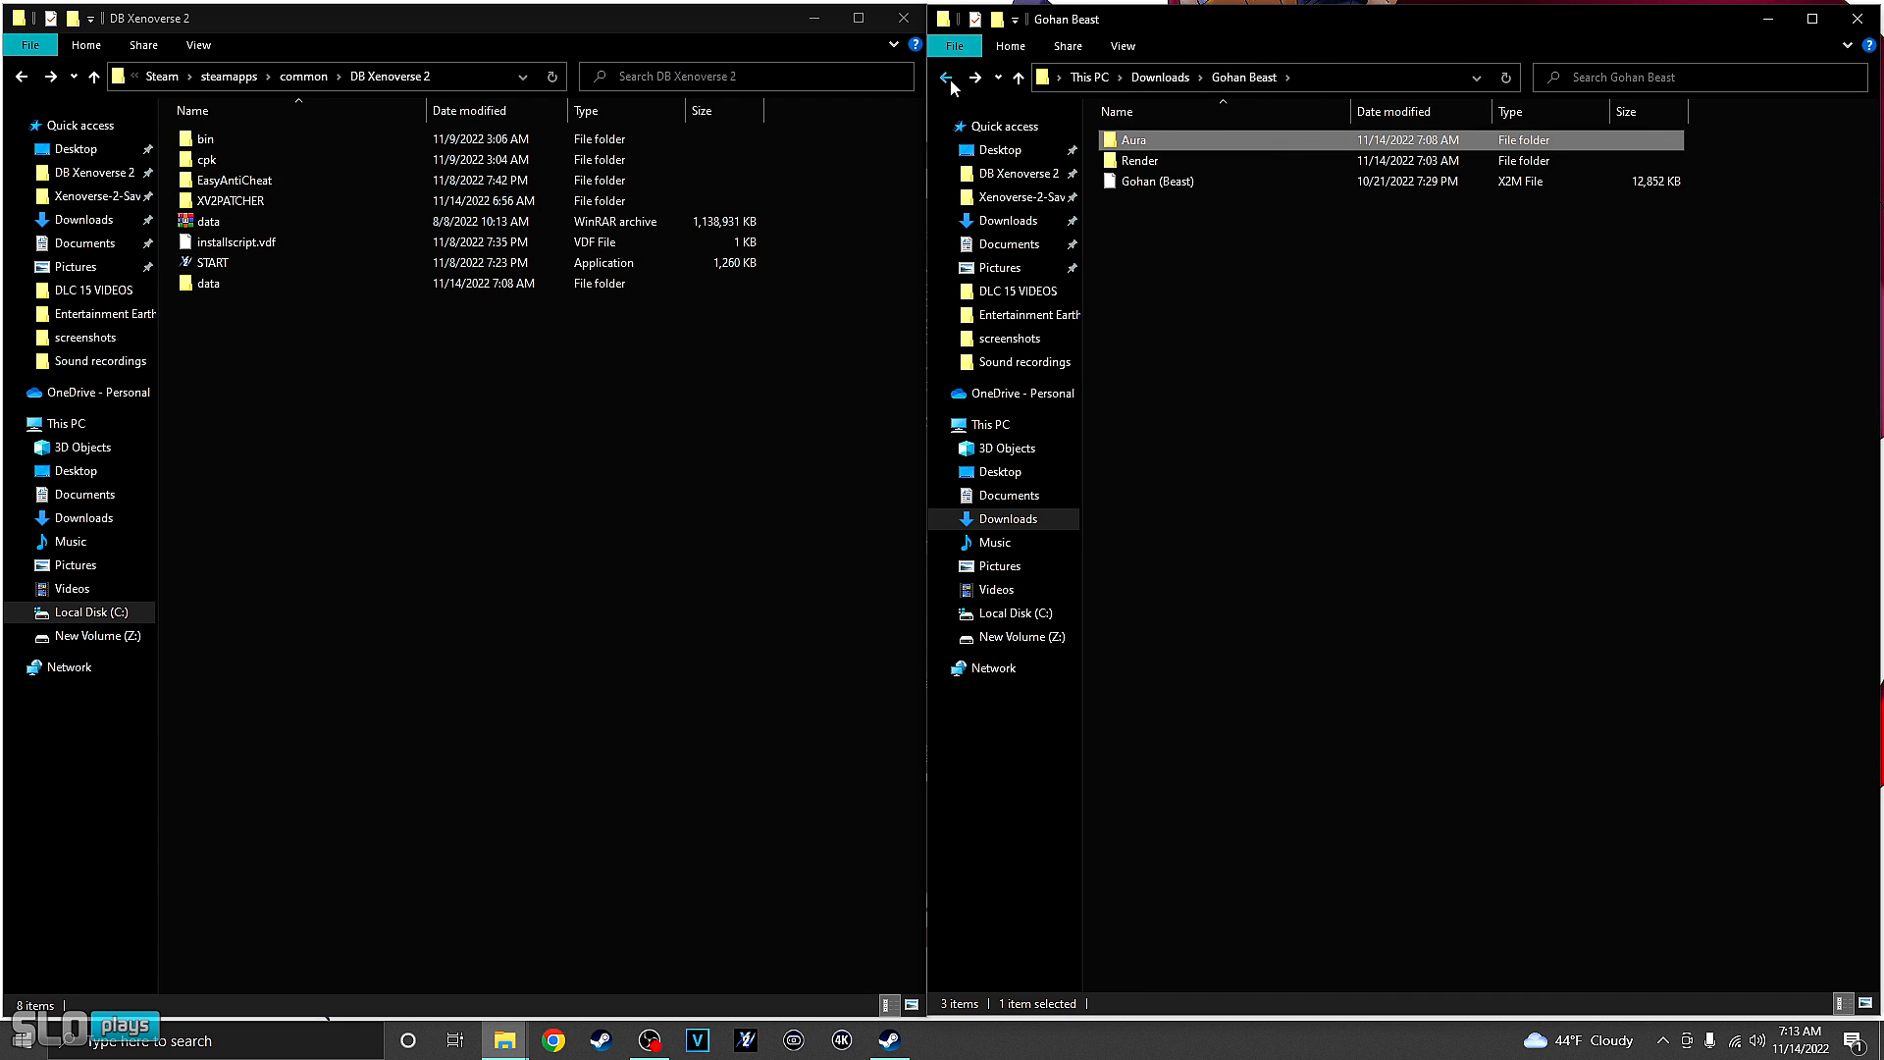
pyautogui.click(1167, 188)
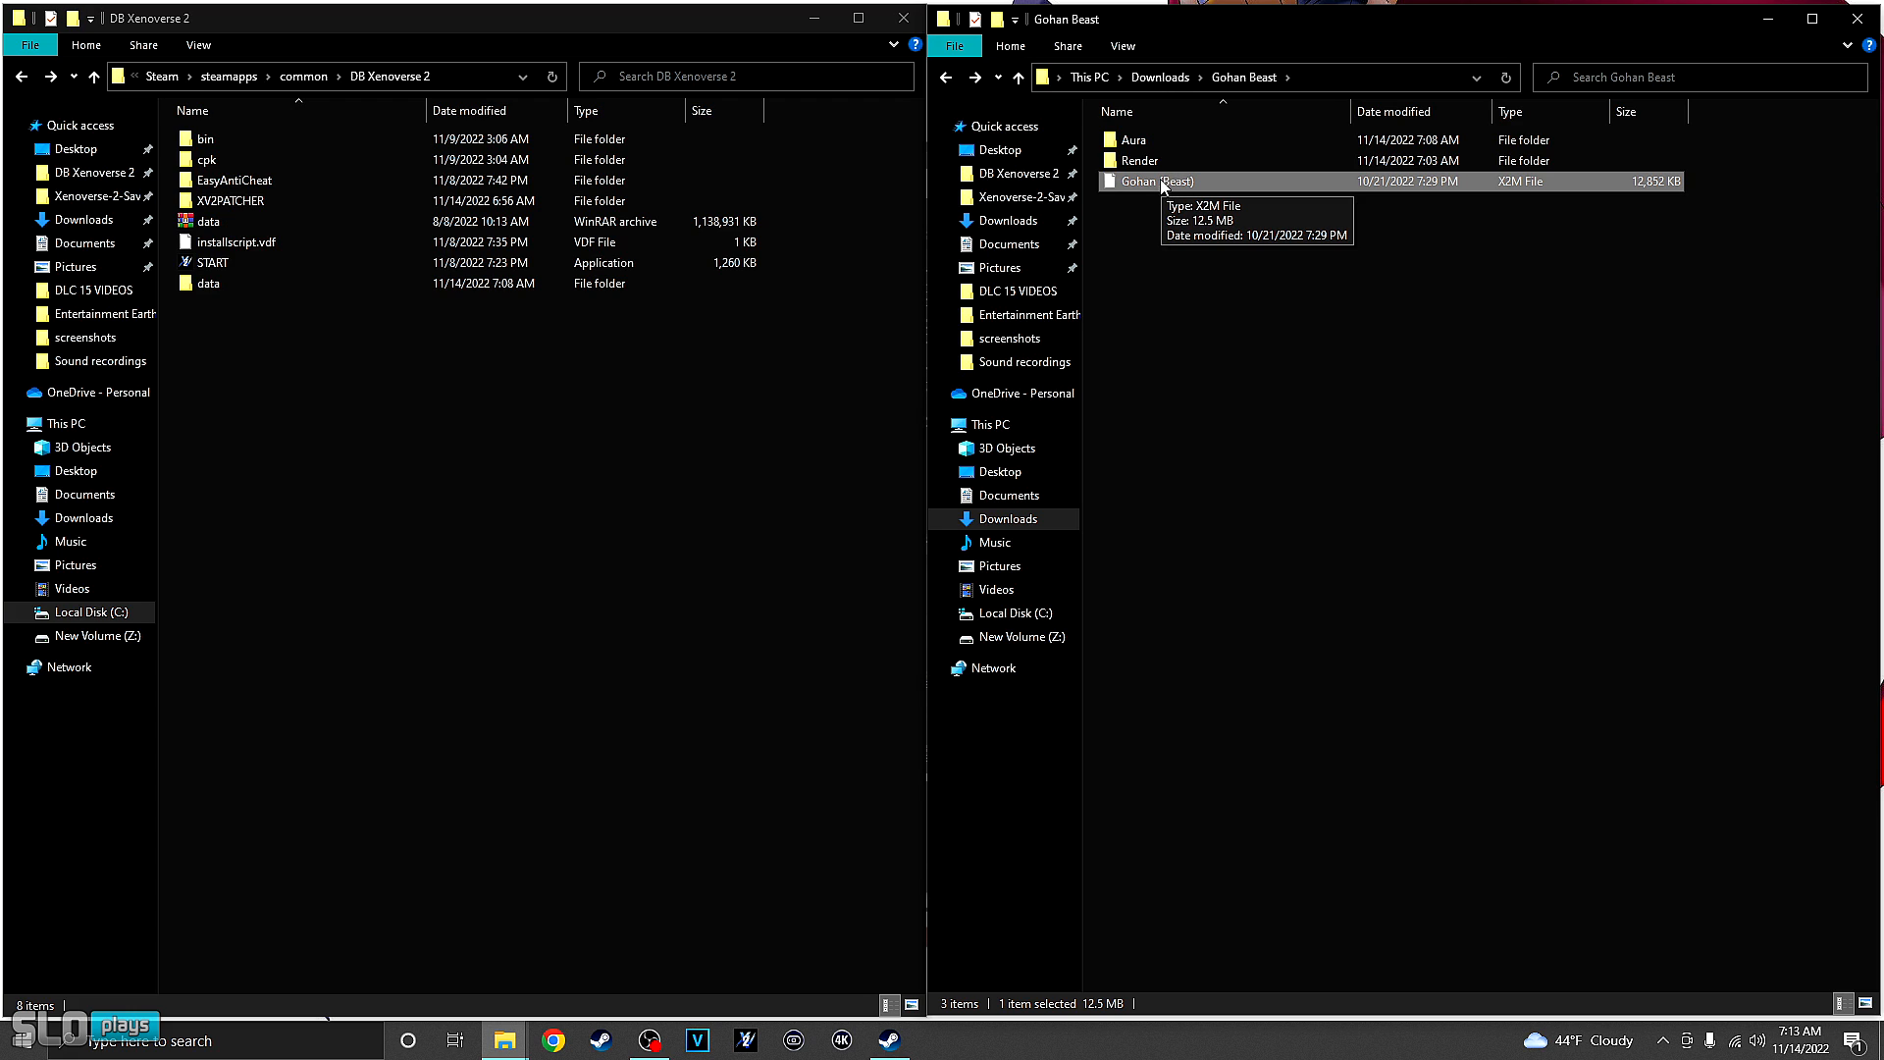
pyautogui.rightClick(1168, 183)
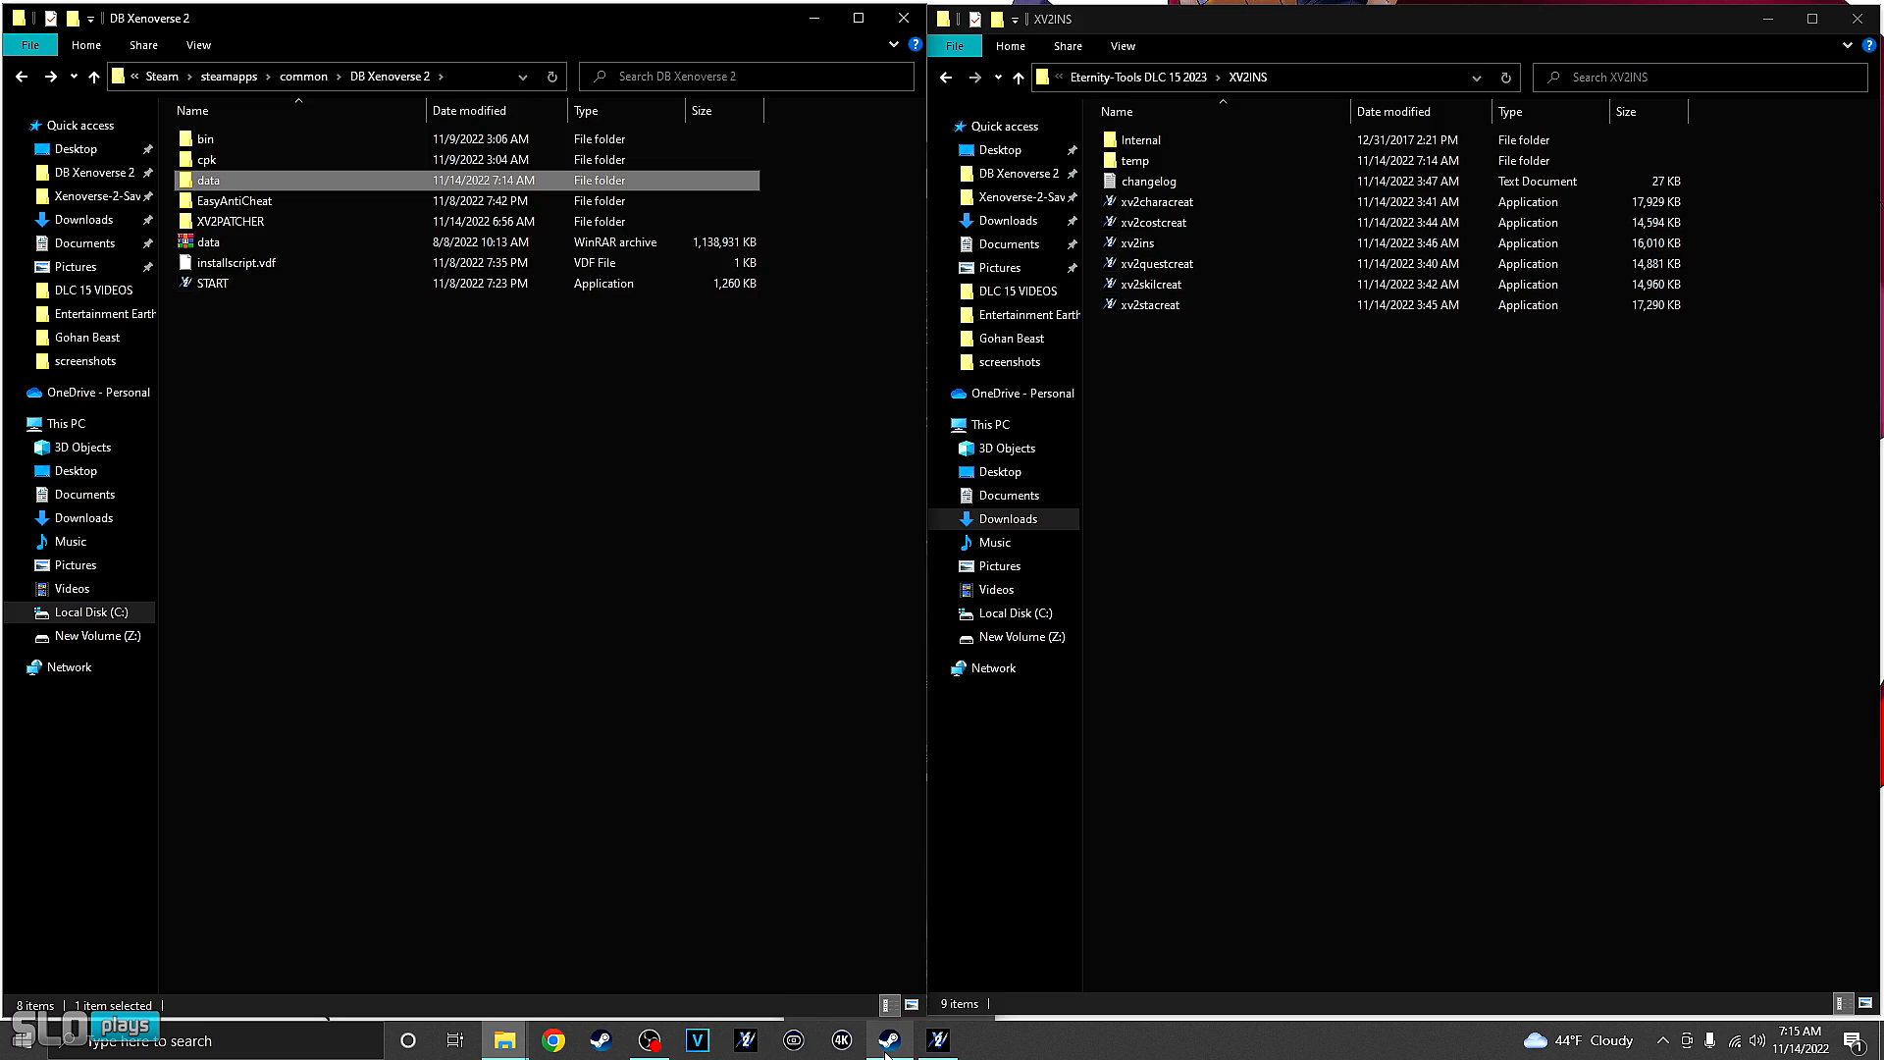
# - Switch to Steam and check Dragon Ball Xenoverse 2's local file options and the Tools options of XV2 Mods Installer
pyautogui.click(888, 1052)
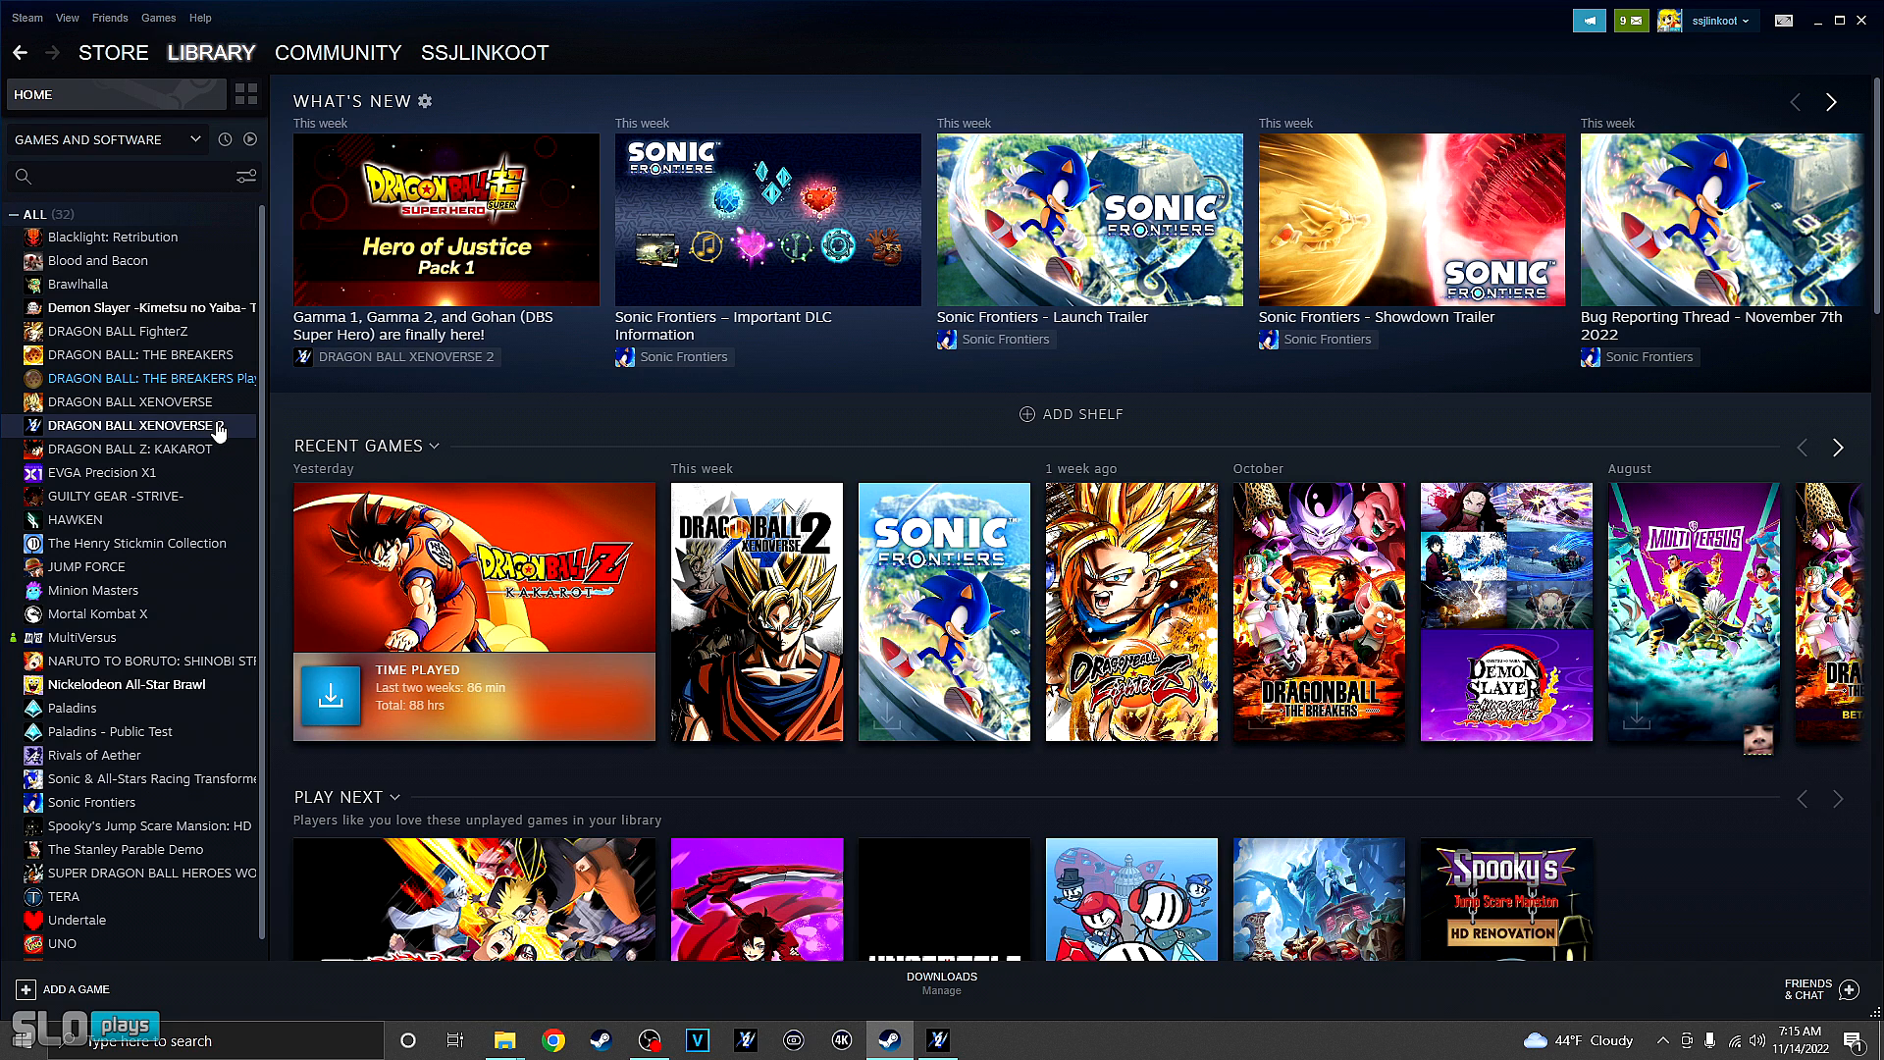
pyautogui.click(27, 18)
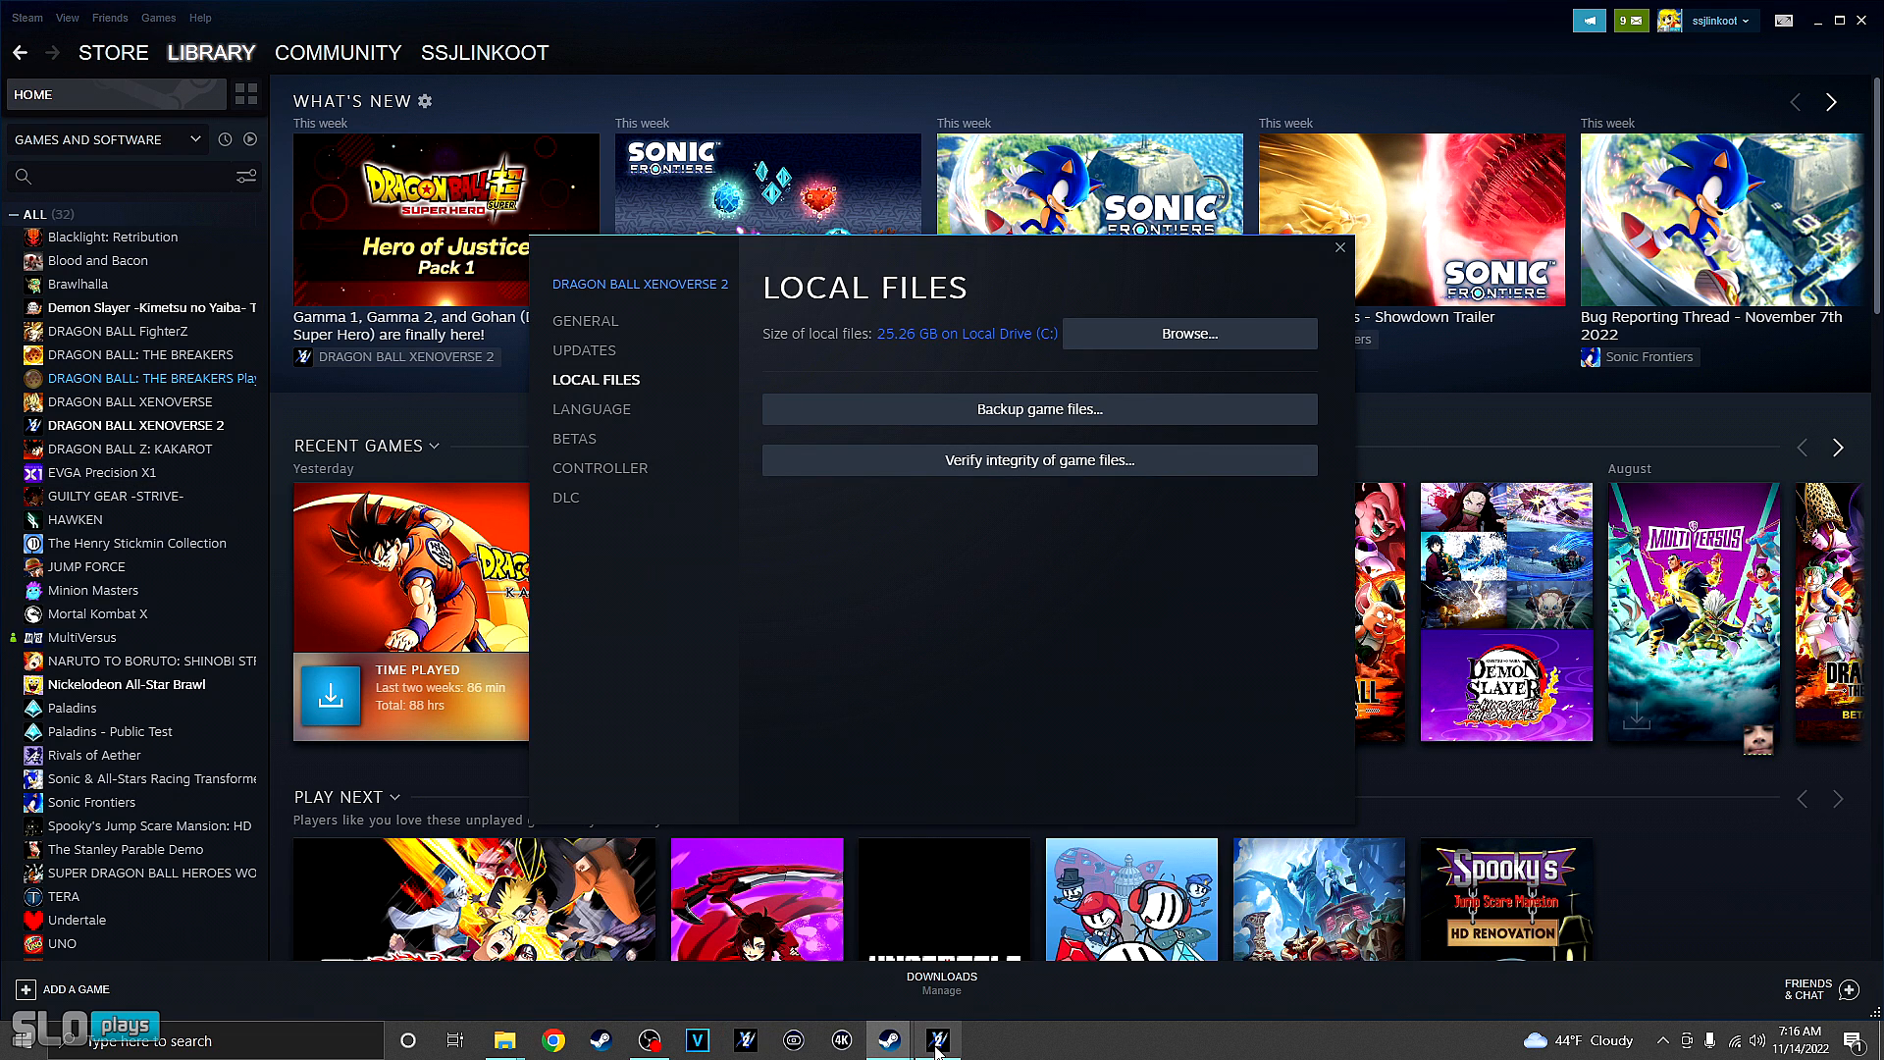
pyautogui.click(937, 1042)
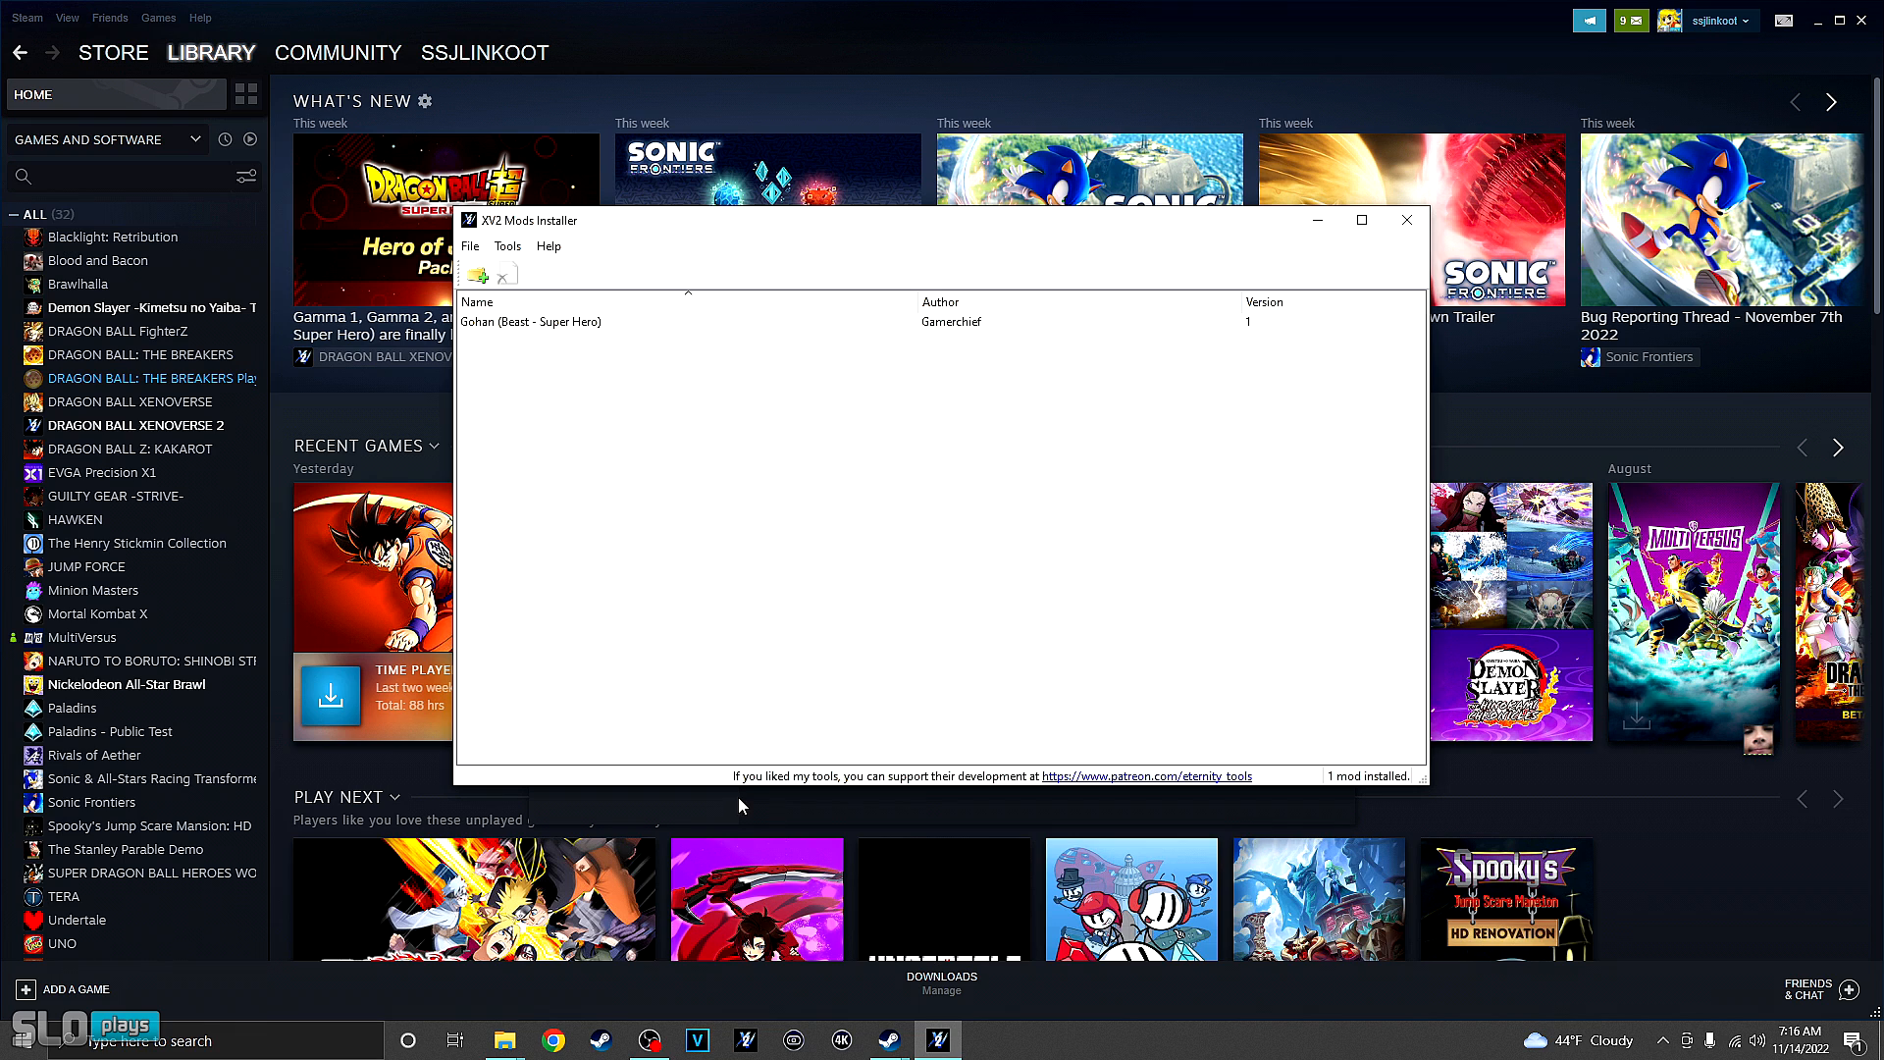
pyautogui.click(508, 248)
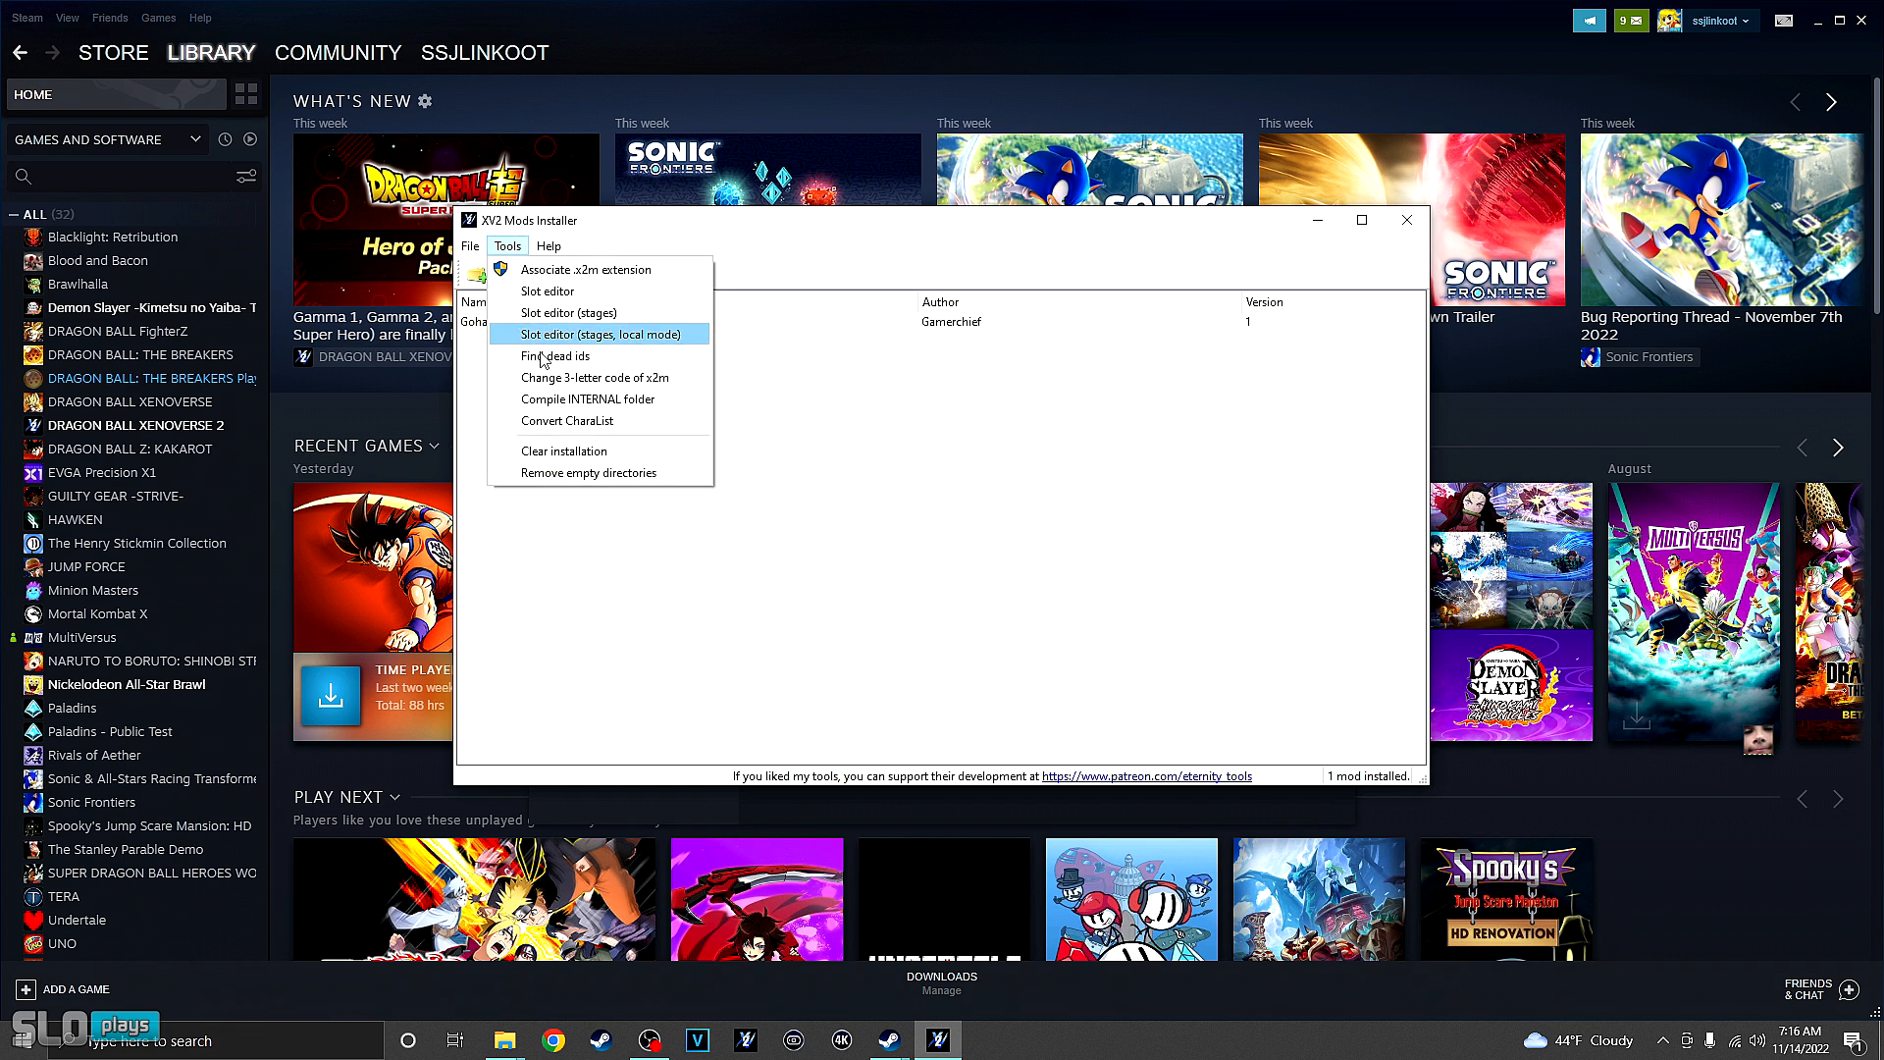
pyautogui.click(822, 17)
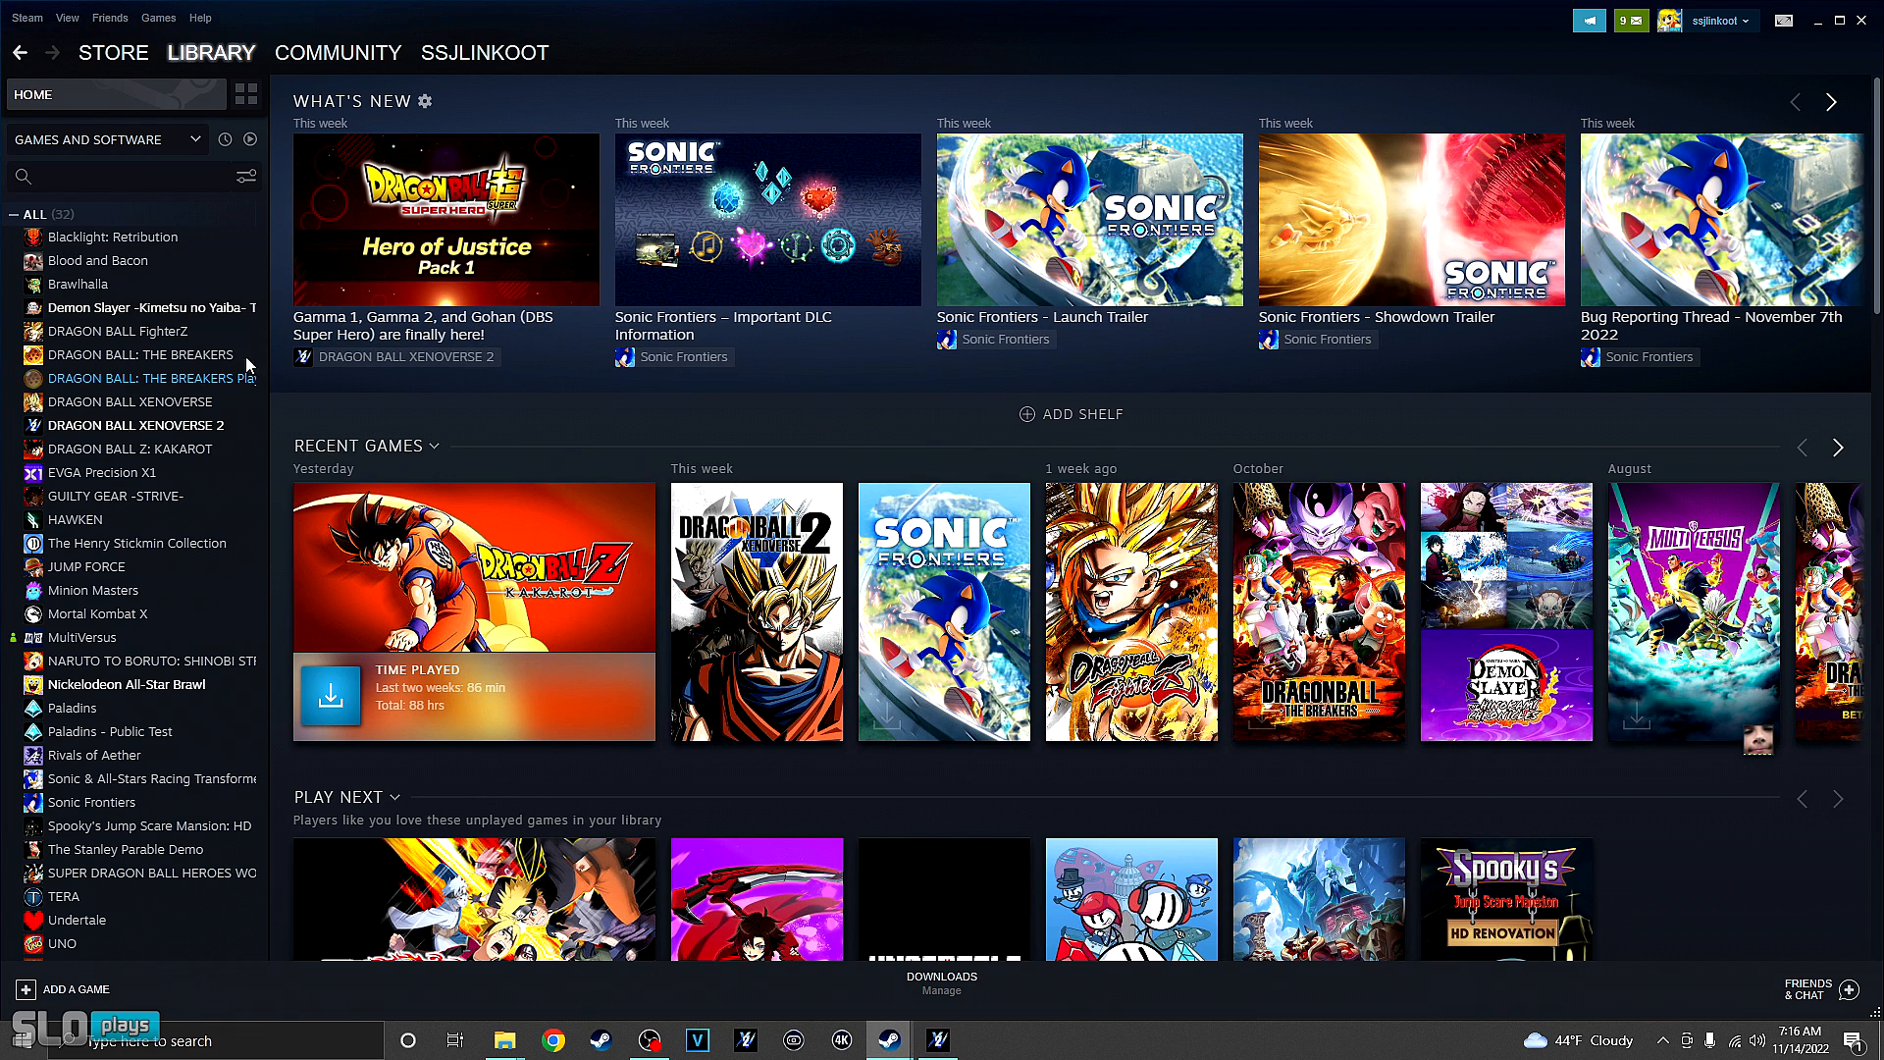
# - Review the Local Files properties of Dragon Ball Xenoverse 2 in Steam, including file verification, and close them
pyautogui.rightClick(145, 432)
pyautogui.click(173, 559)
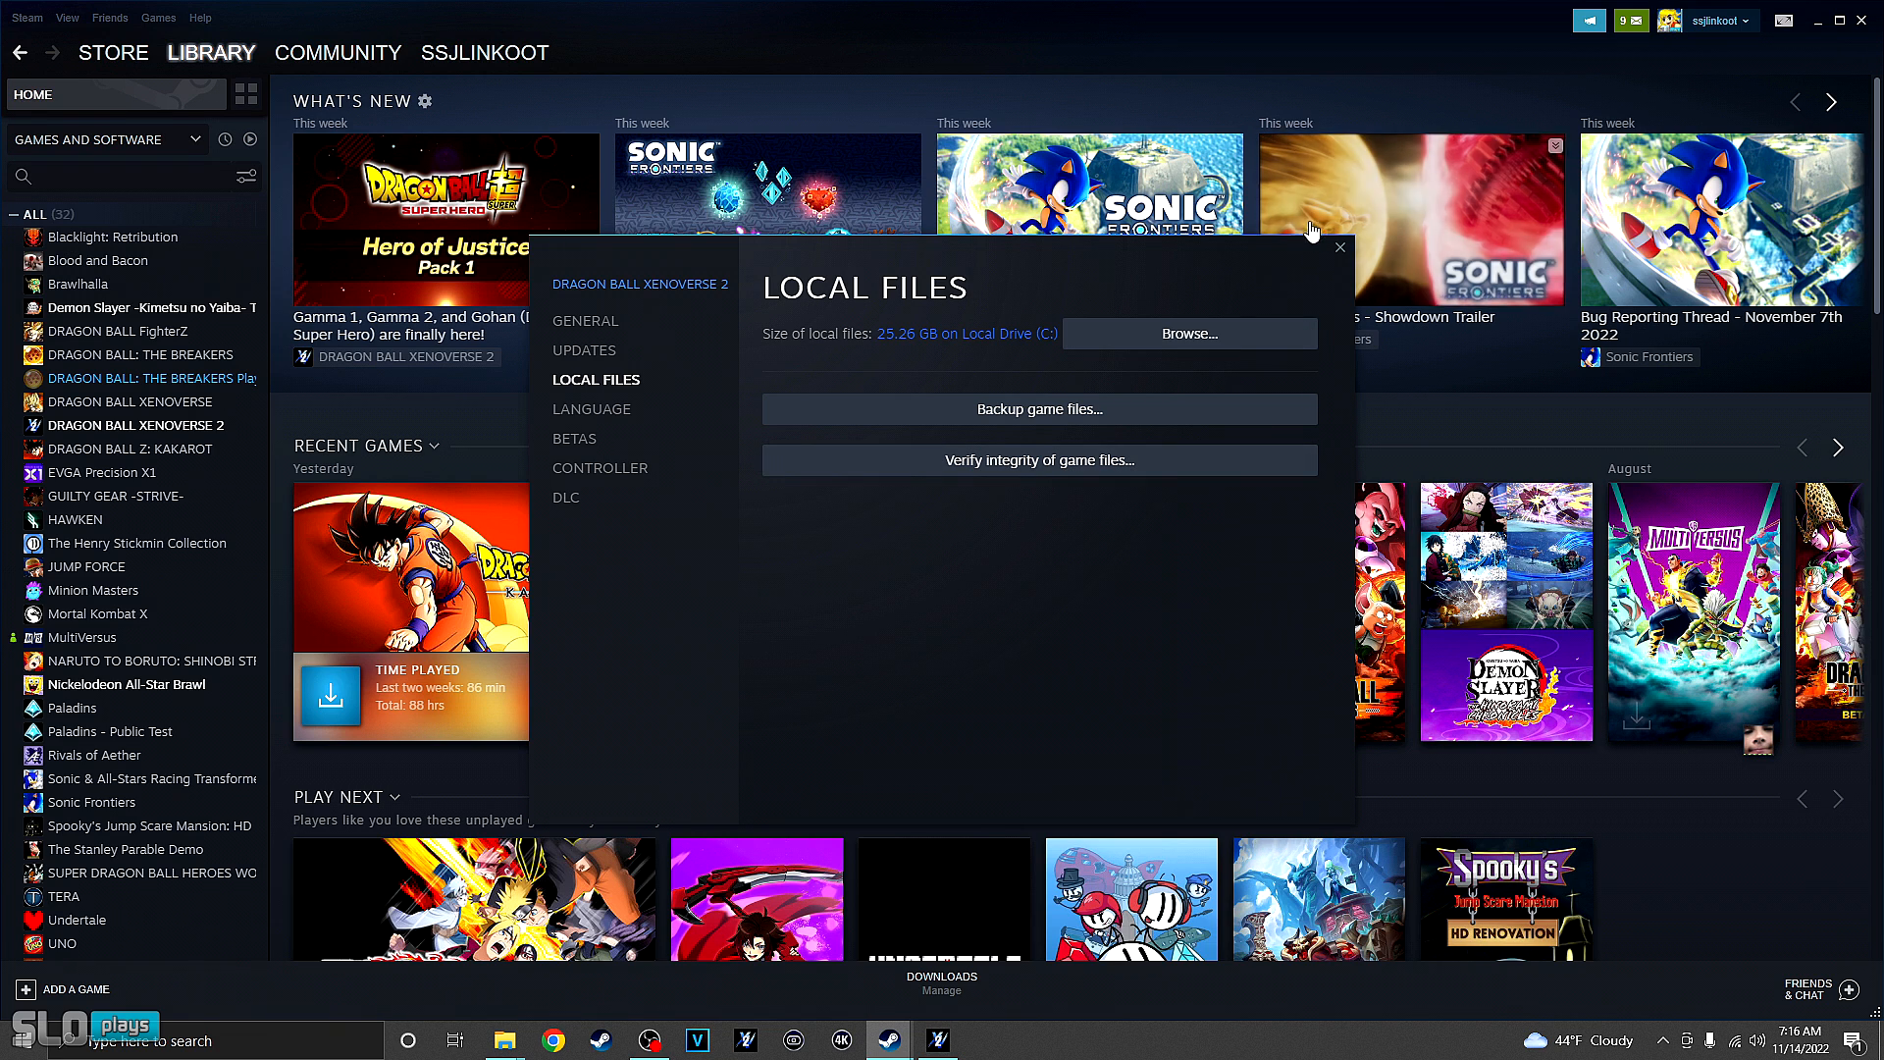
pyautogui.click(1340, 248)
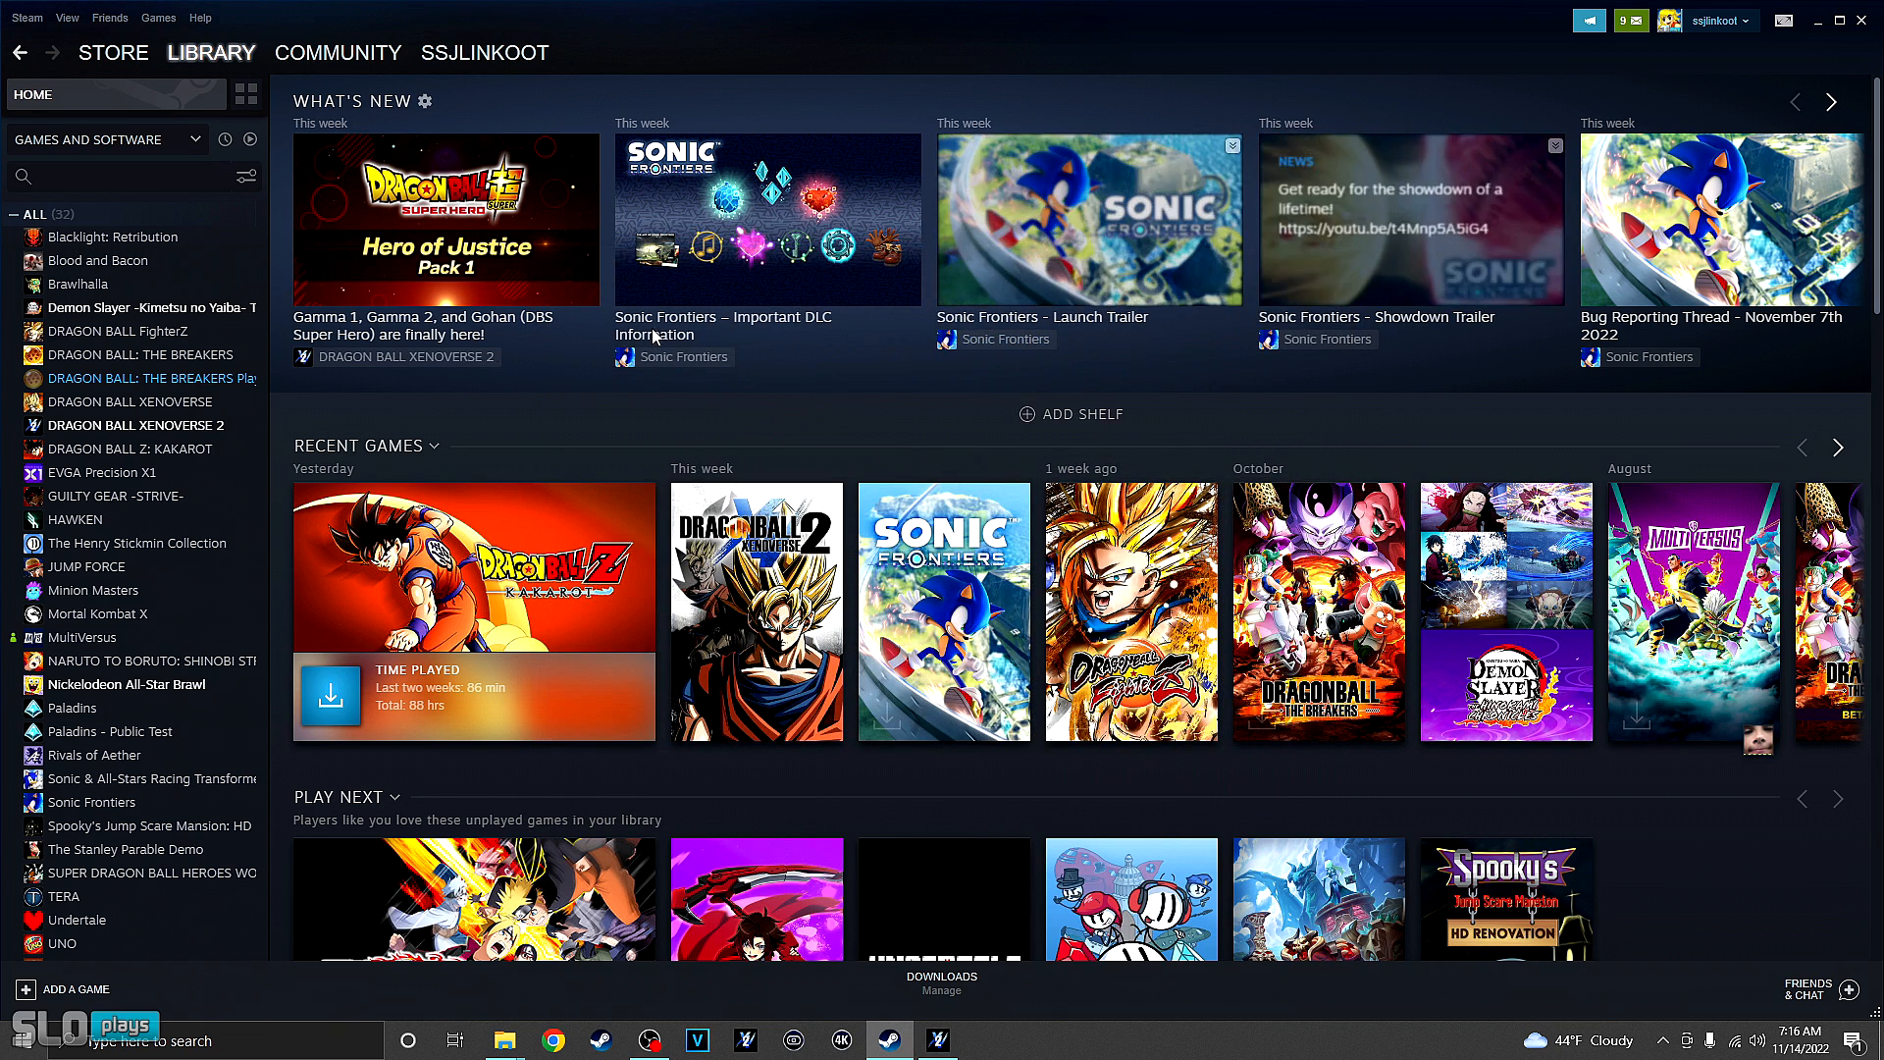
# - Review the management options of Dragon Ball Xenoverse 2 in the Steam library, including Uninstall, without choosing any
pyautogui.rightClick(88, 430)
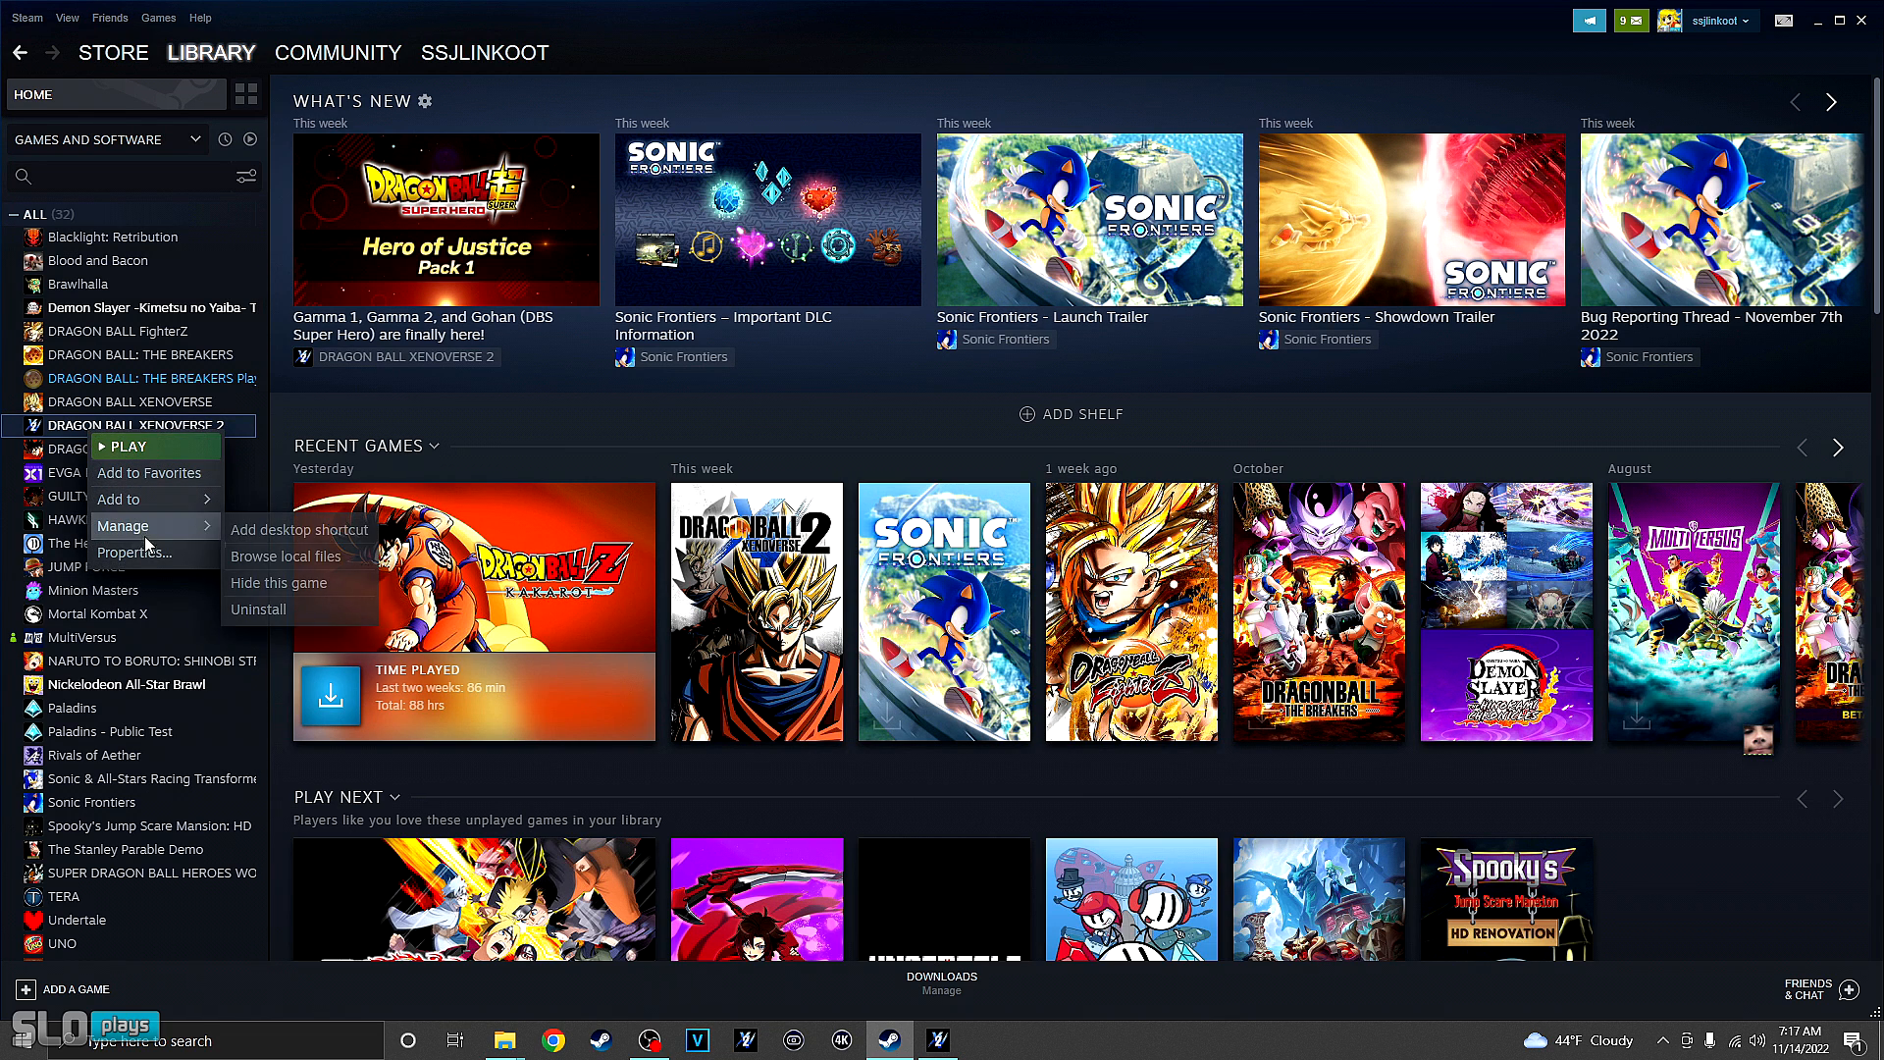
pyautogui.rightClick(169, 430)
pyautogui.moveTo(244, 532)
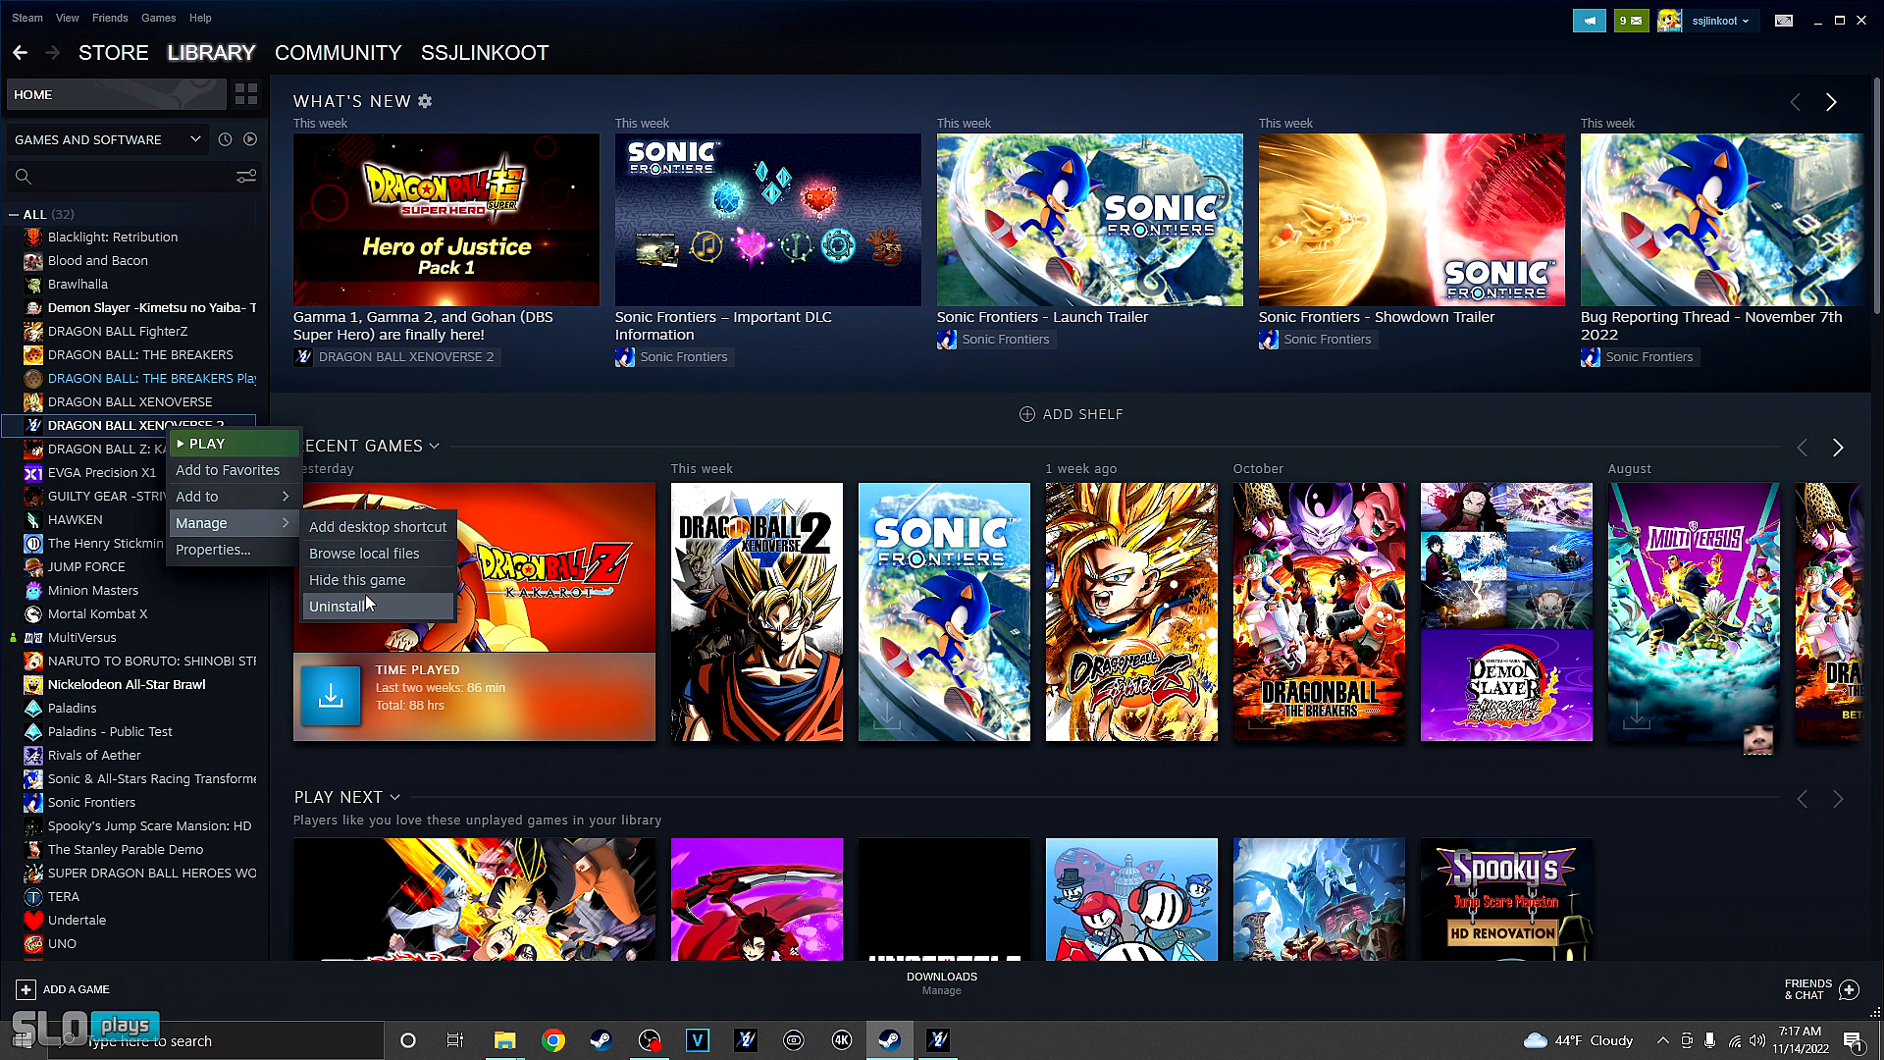
pyautogui.click(605, 422)
pyautogui.moveTo(1519, 491)
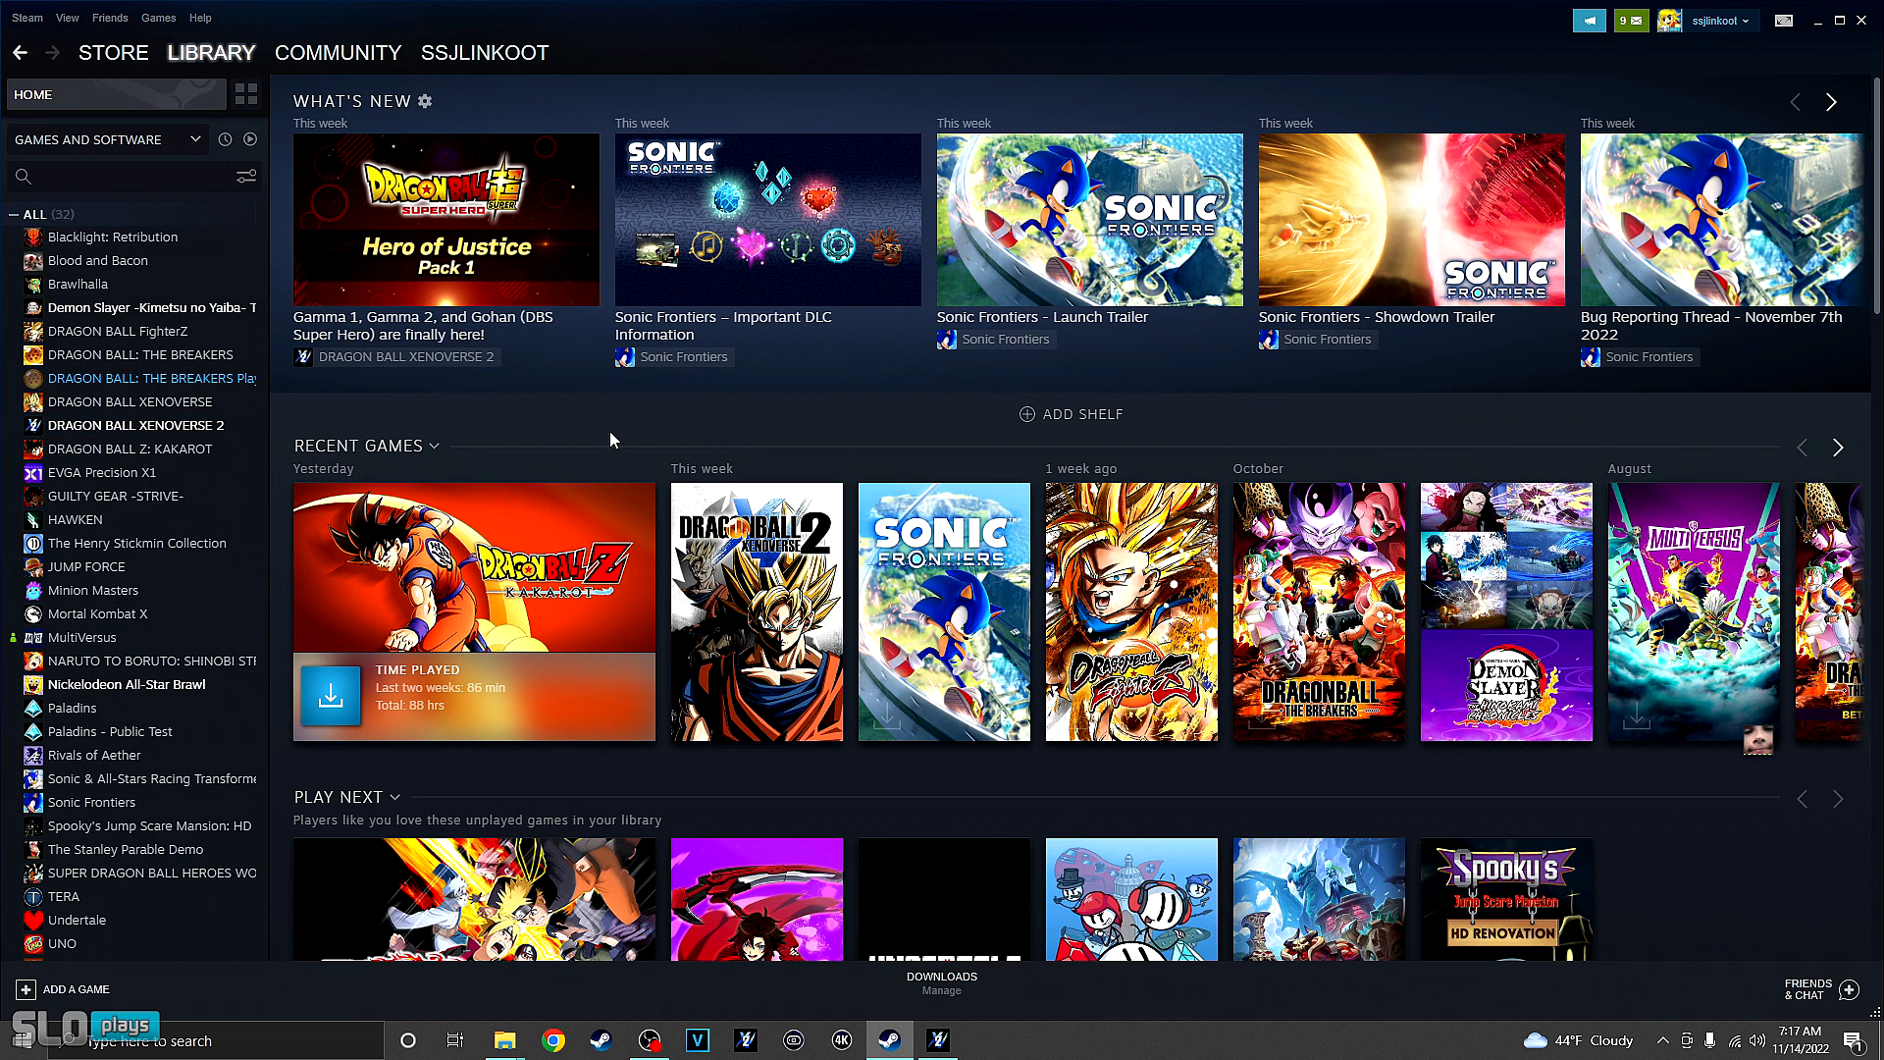
pyautogui.moveTo(890, 919)
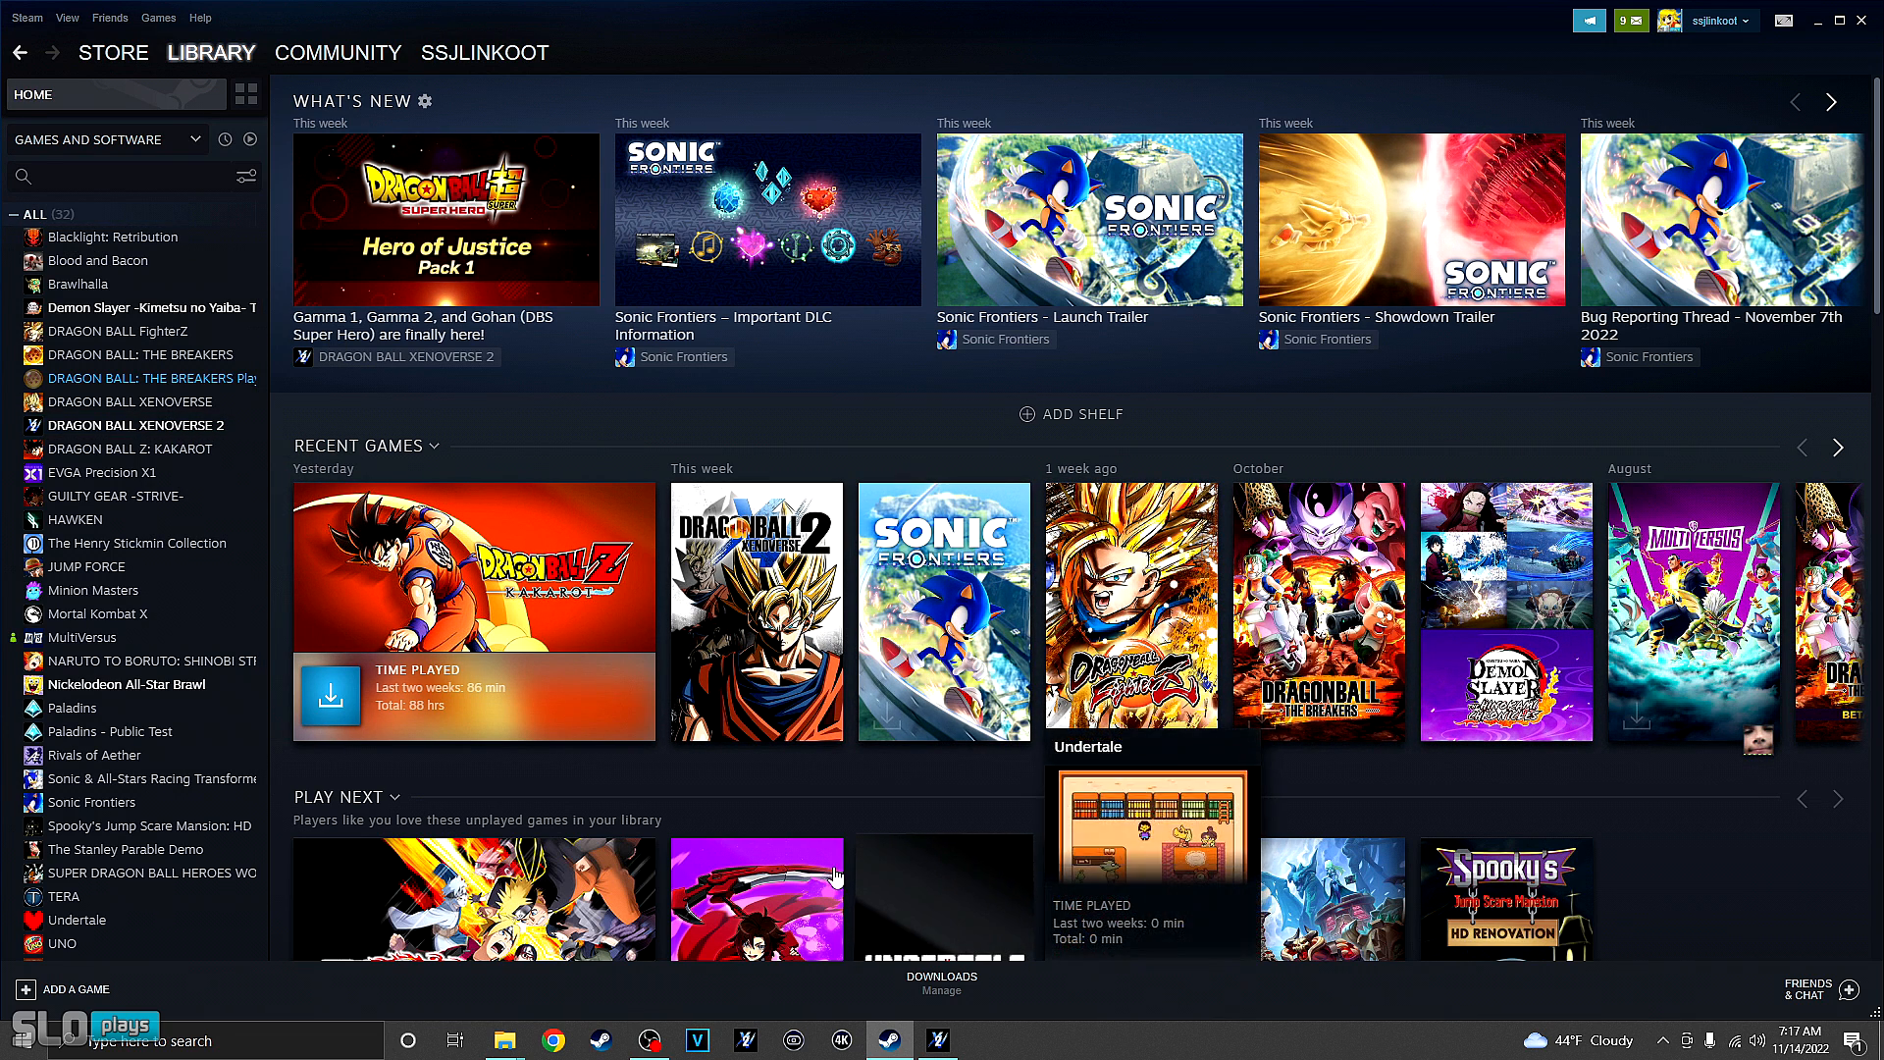
pyautogui.click(938, 1039)
pyautogui.click(477, 276)
pyautogui.click(1226, 724)
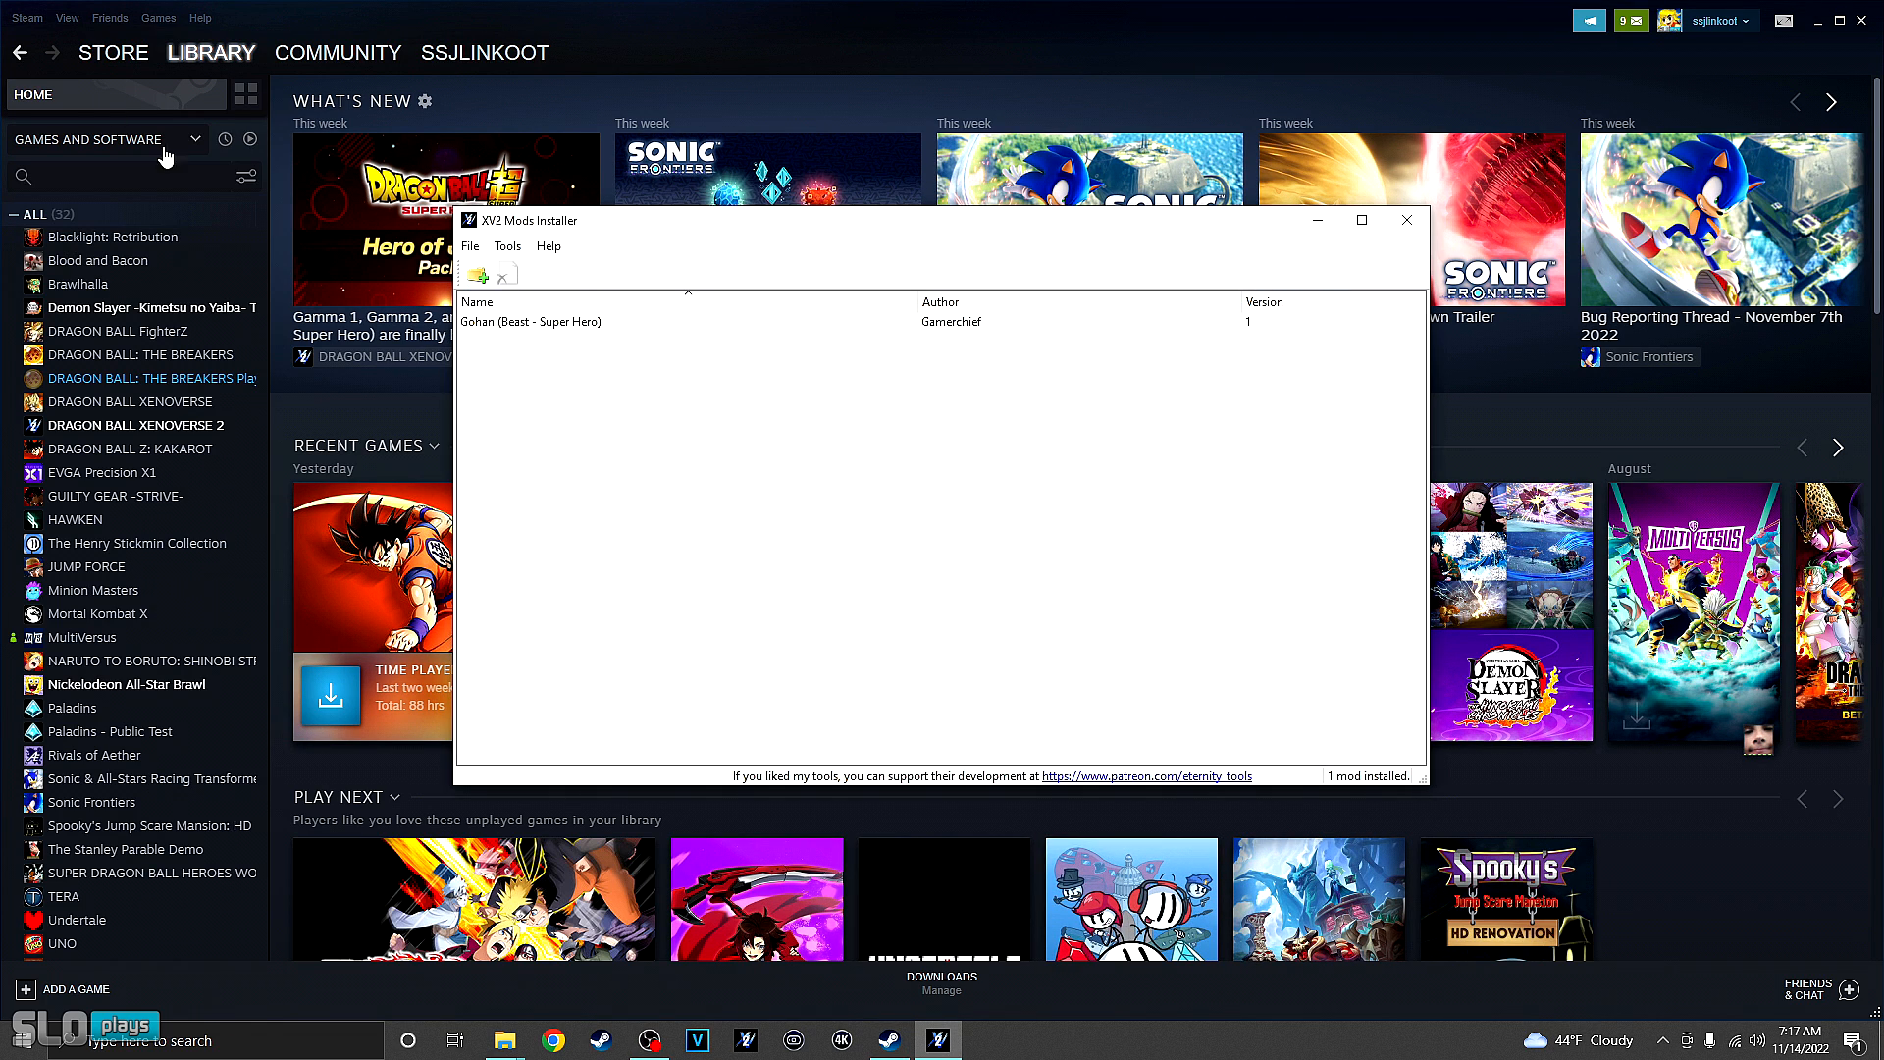
# - Put Steam into Offline Mode and show the library page of Dragon Ball Xenoverse 2
pyautogui.click(14, 21)
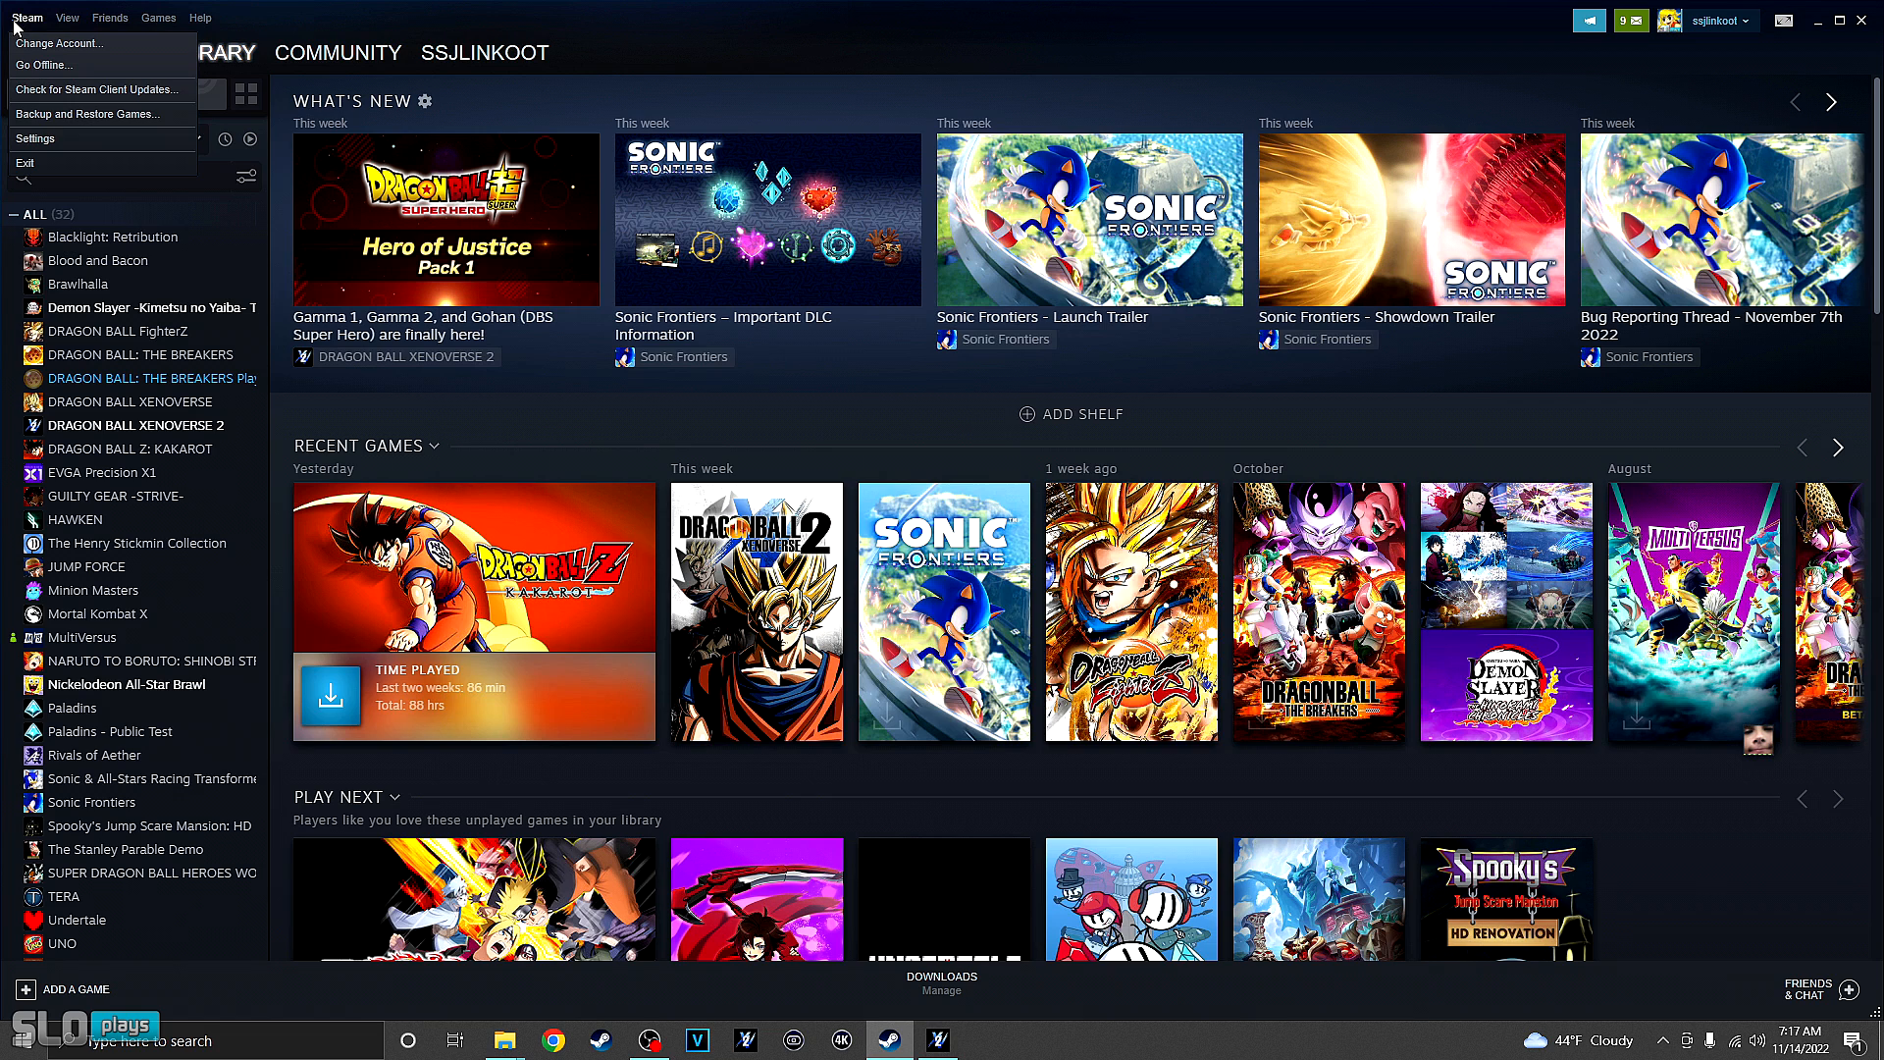
pyautogui.click(42, 65)
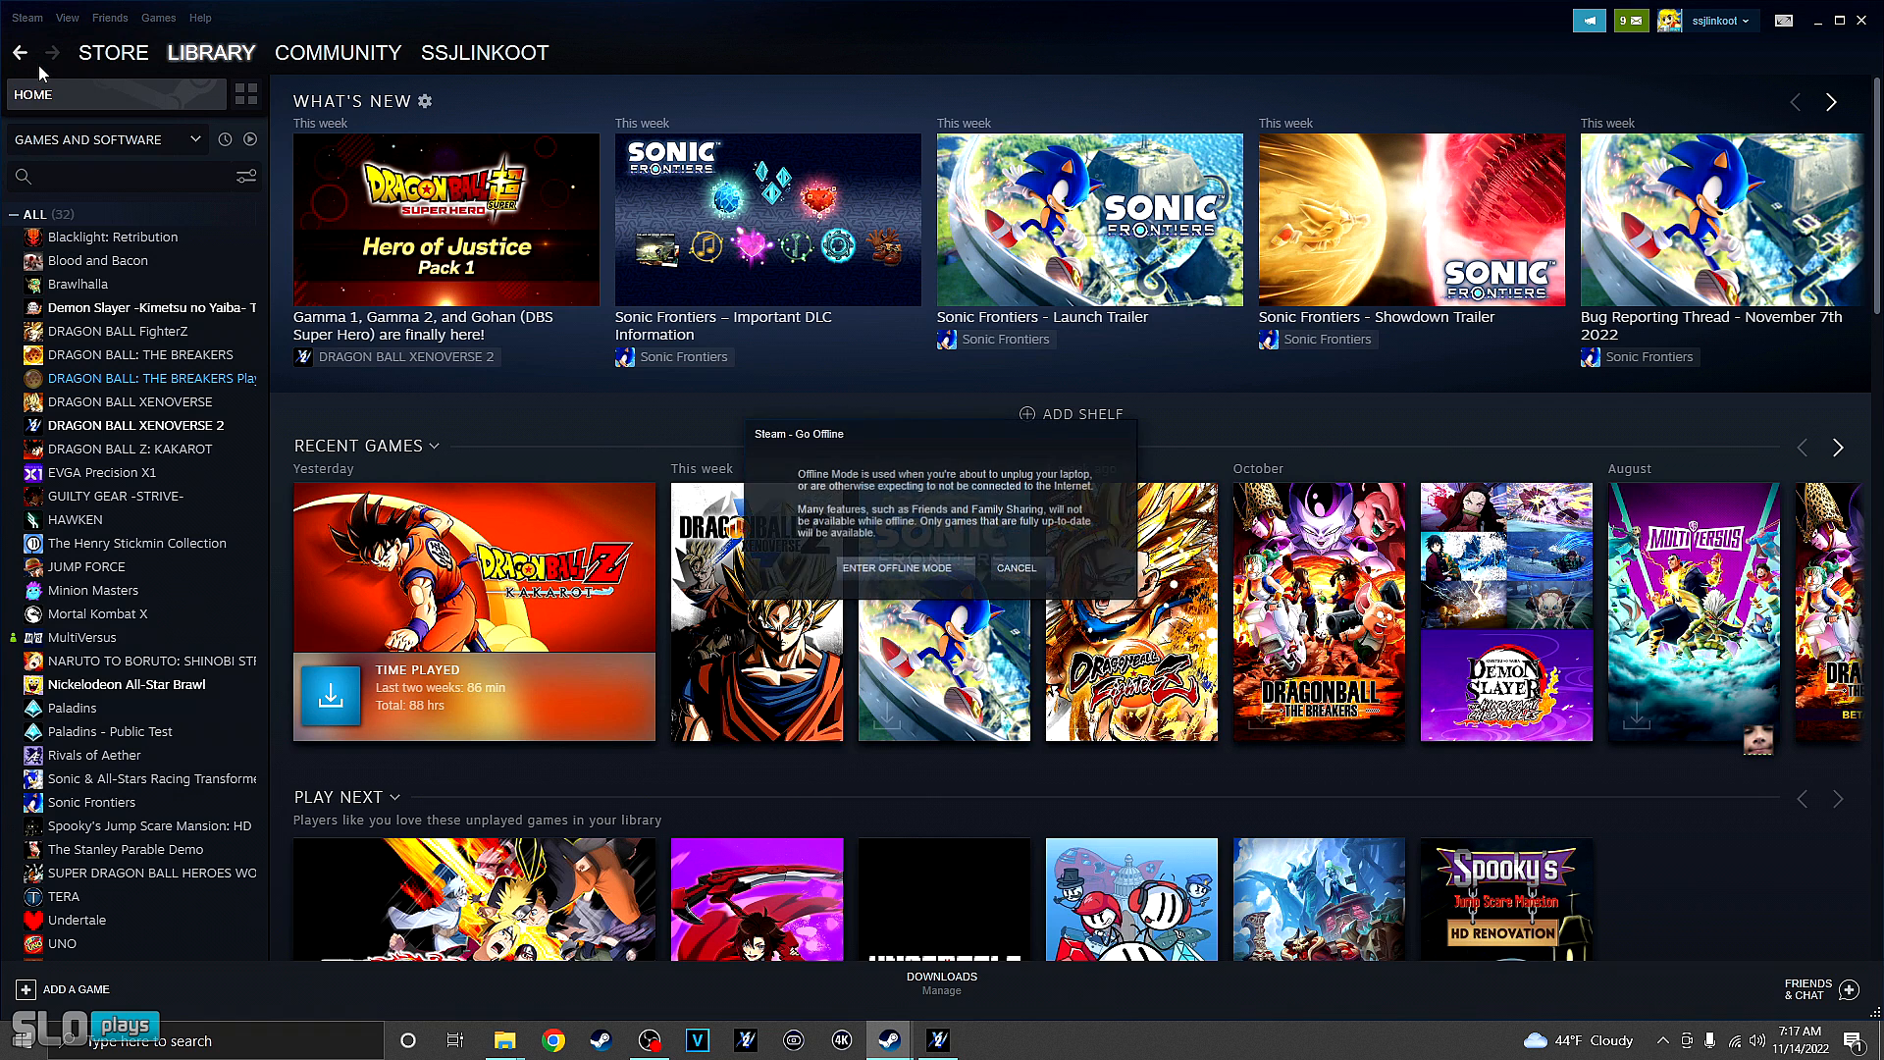
pyautogui.click(915, 569)
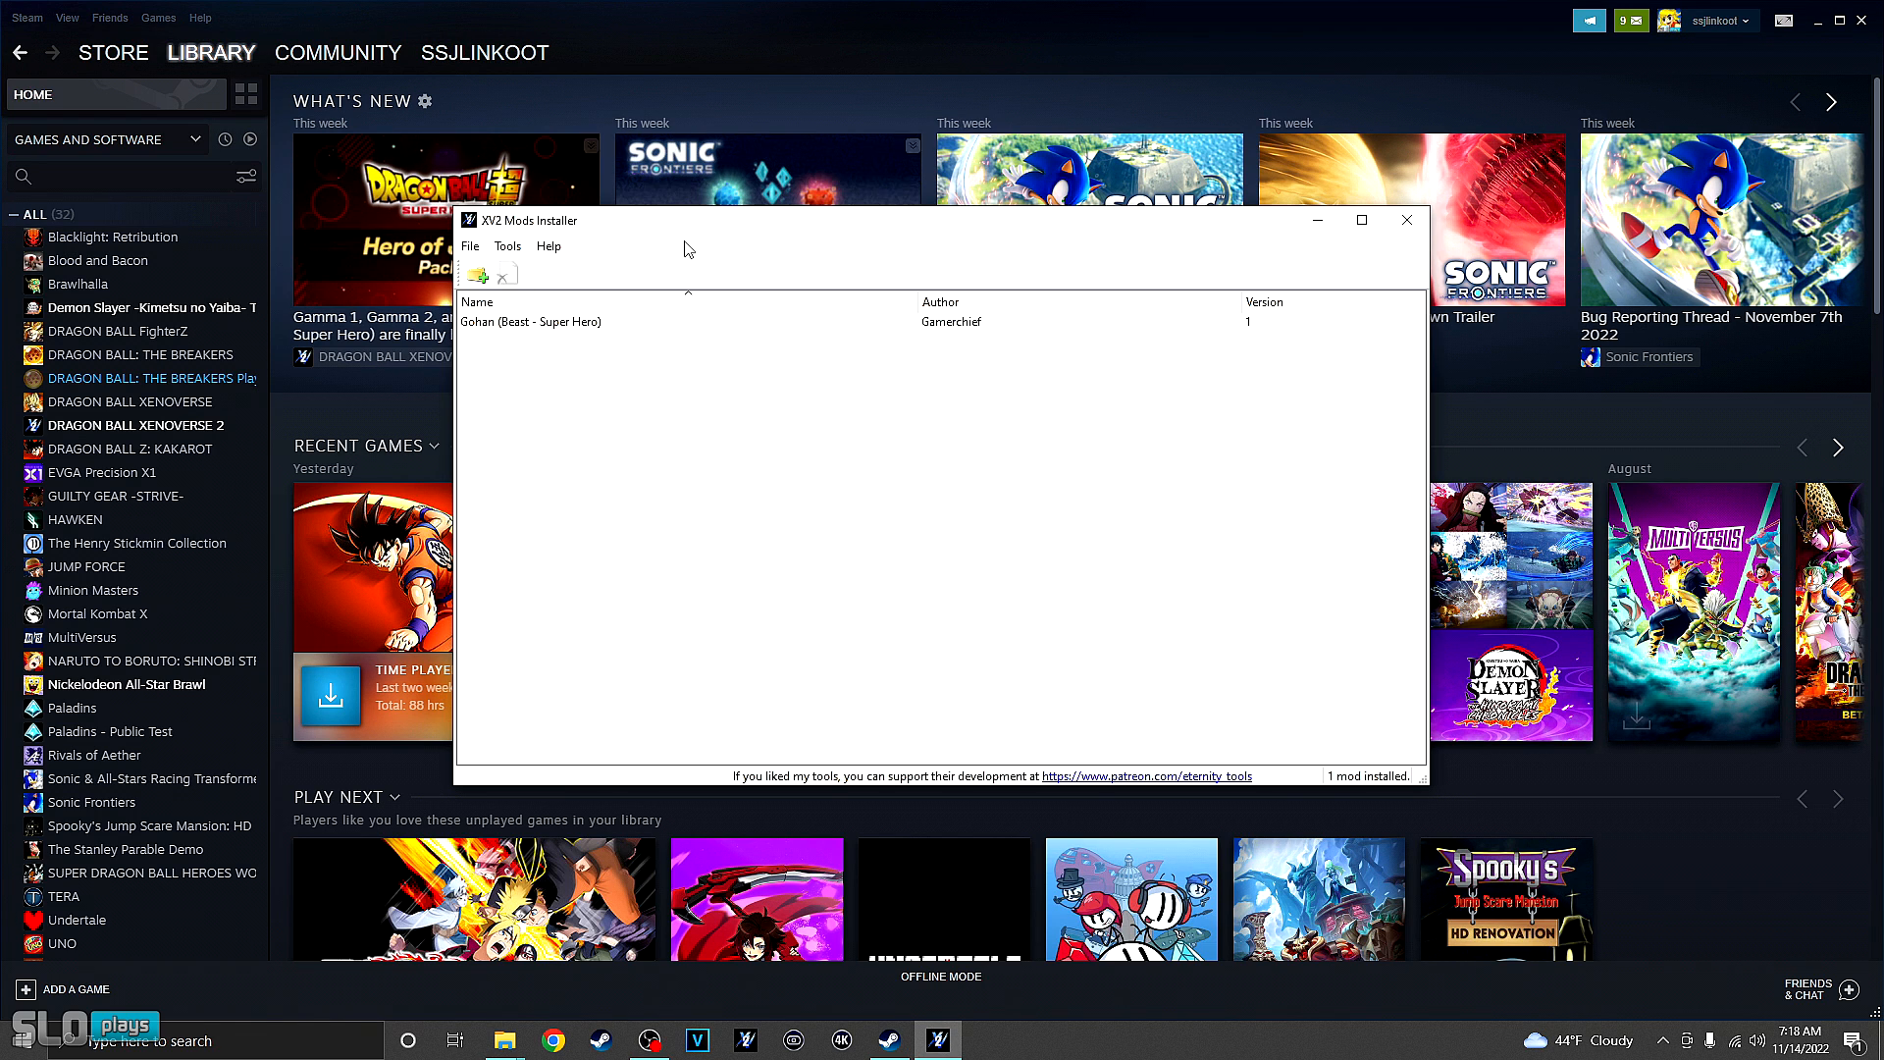
pyautogui.click(224, 427)
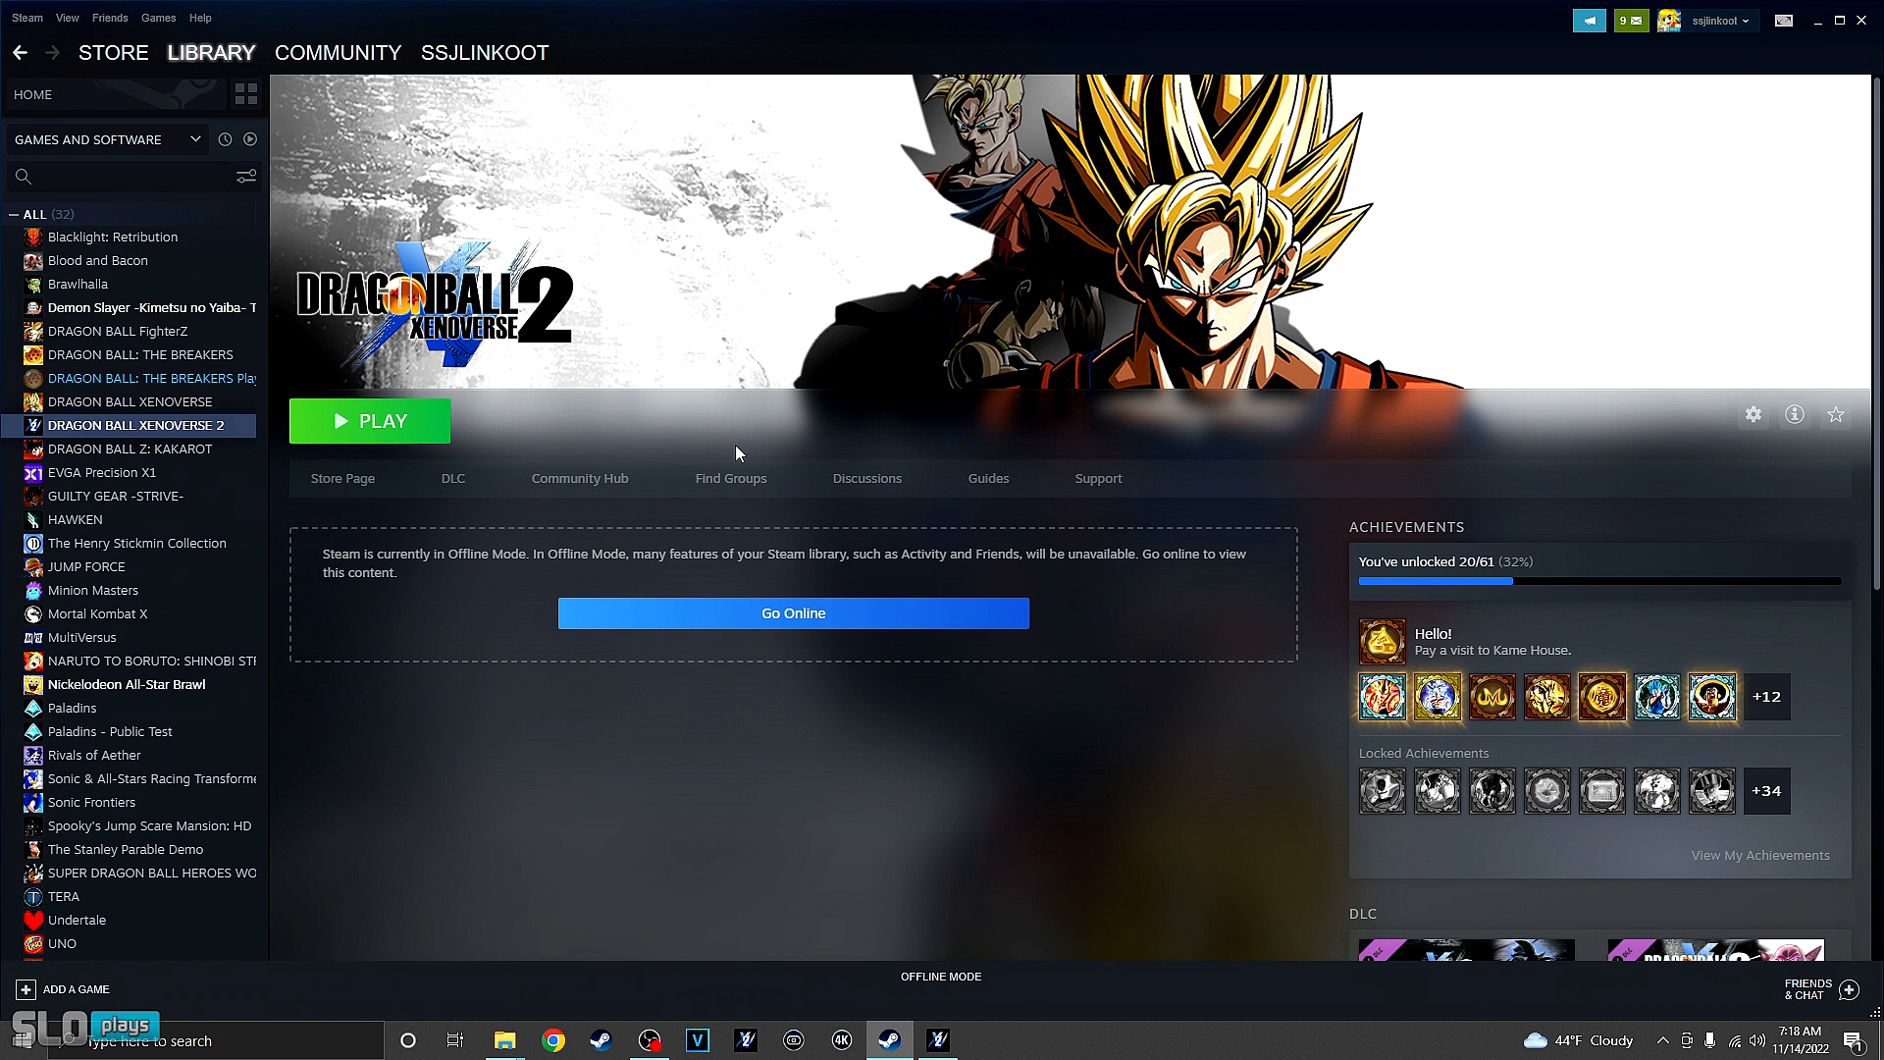
# - Bring up the DB Xenoverse 2 game folder in File Explorer and launch DBXV2 from its bin folder
pyautogui.moveTo(508, 1037)
pyautogui.click(544, 1003)
pyautogui.rightClick(504, 1038)
pyautogui.click(505, 1038)
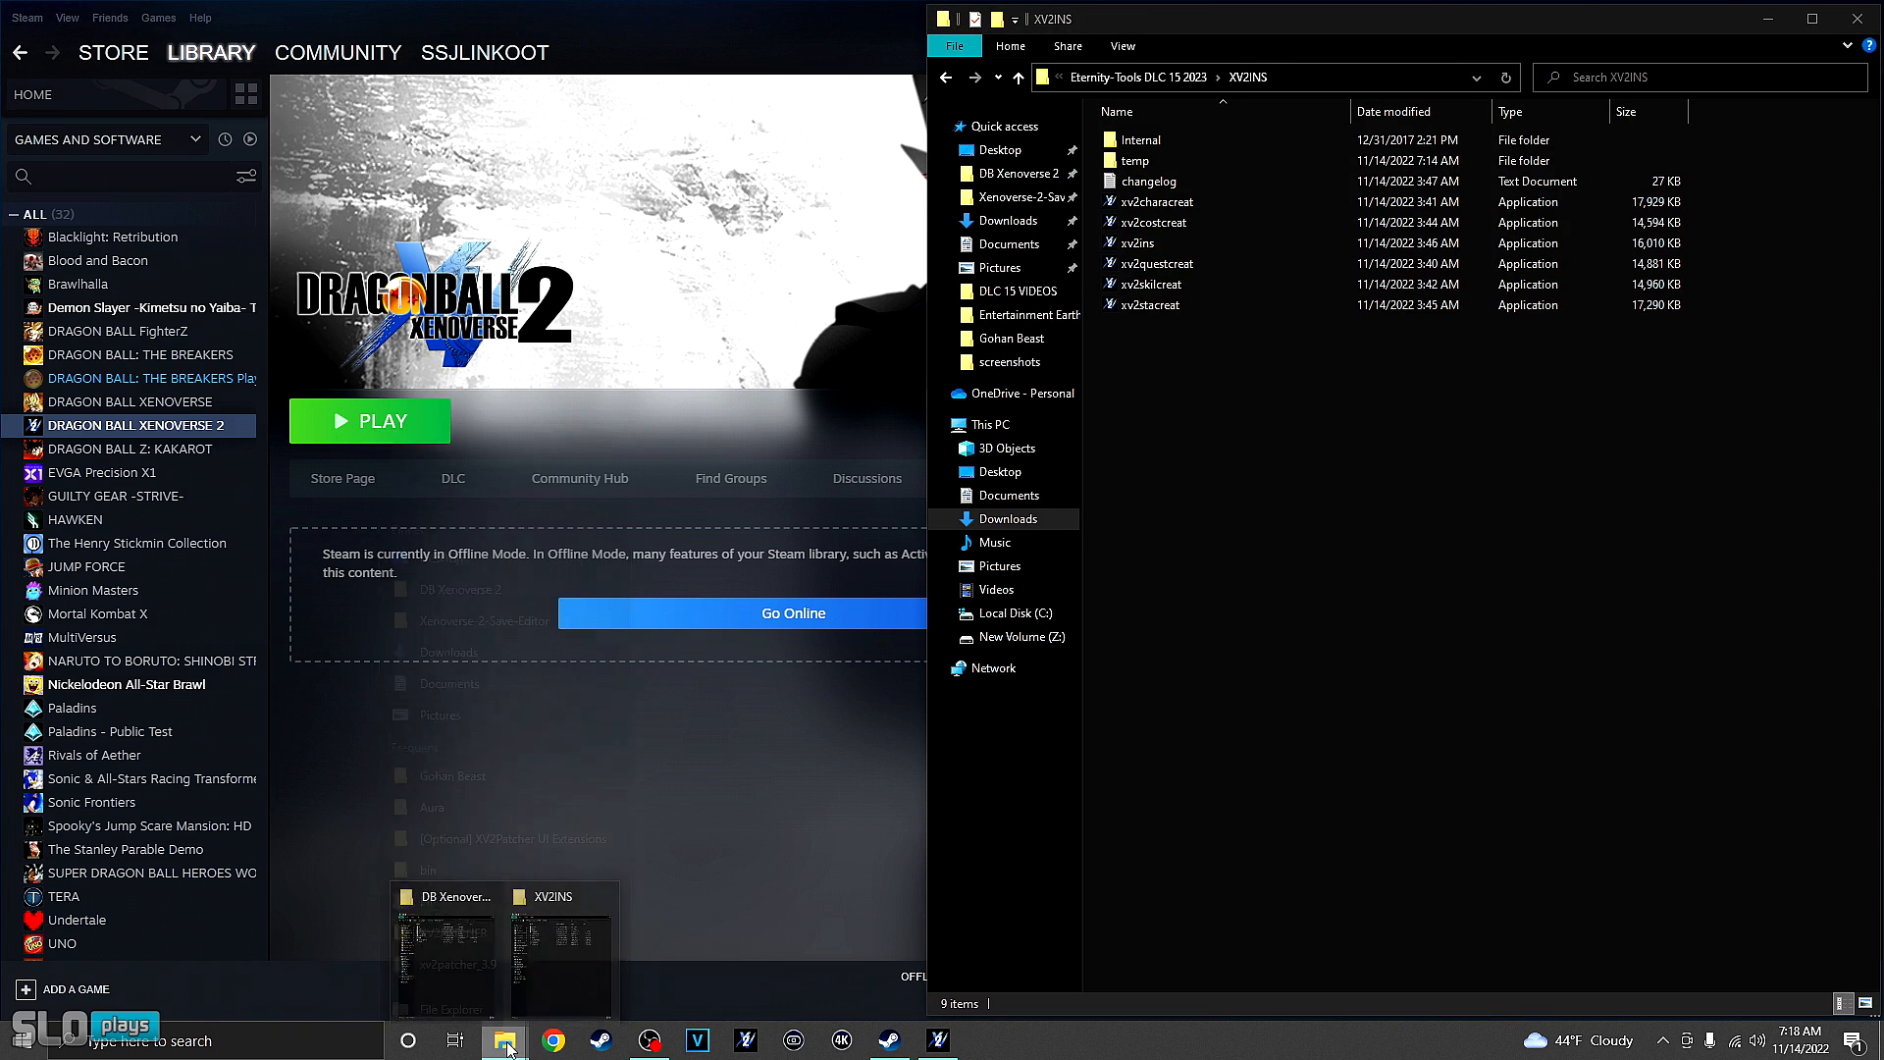
pyautogui.click(446, 947)
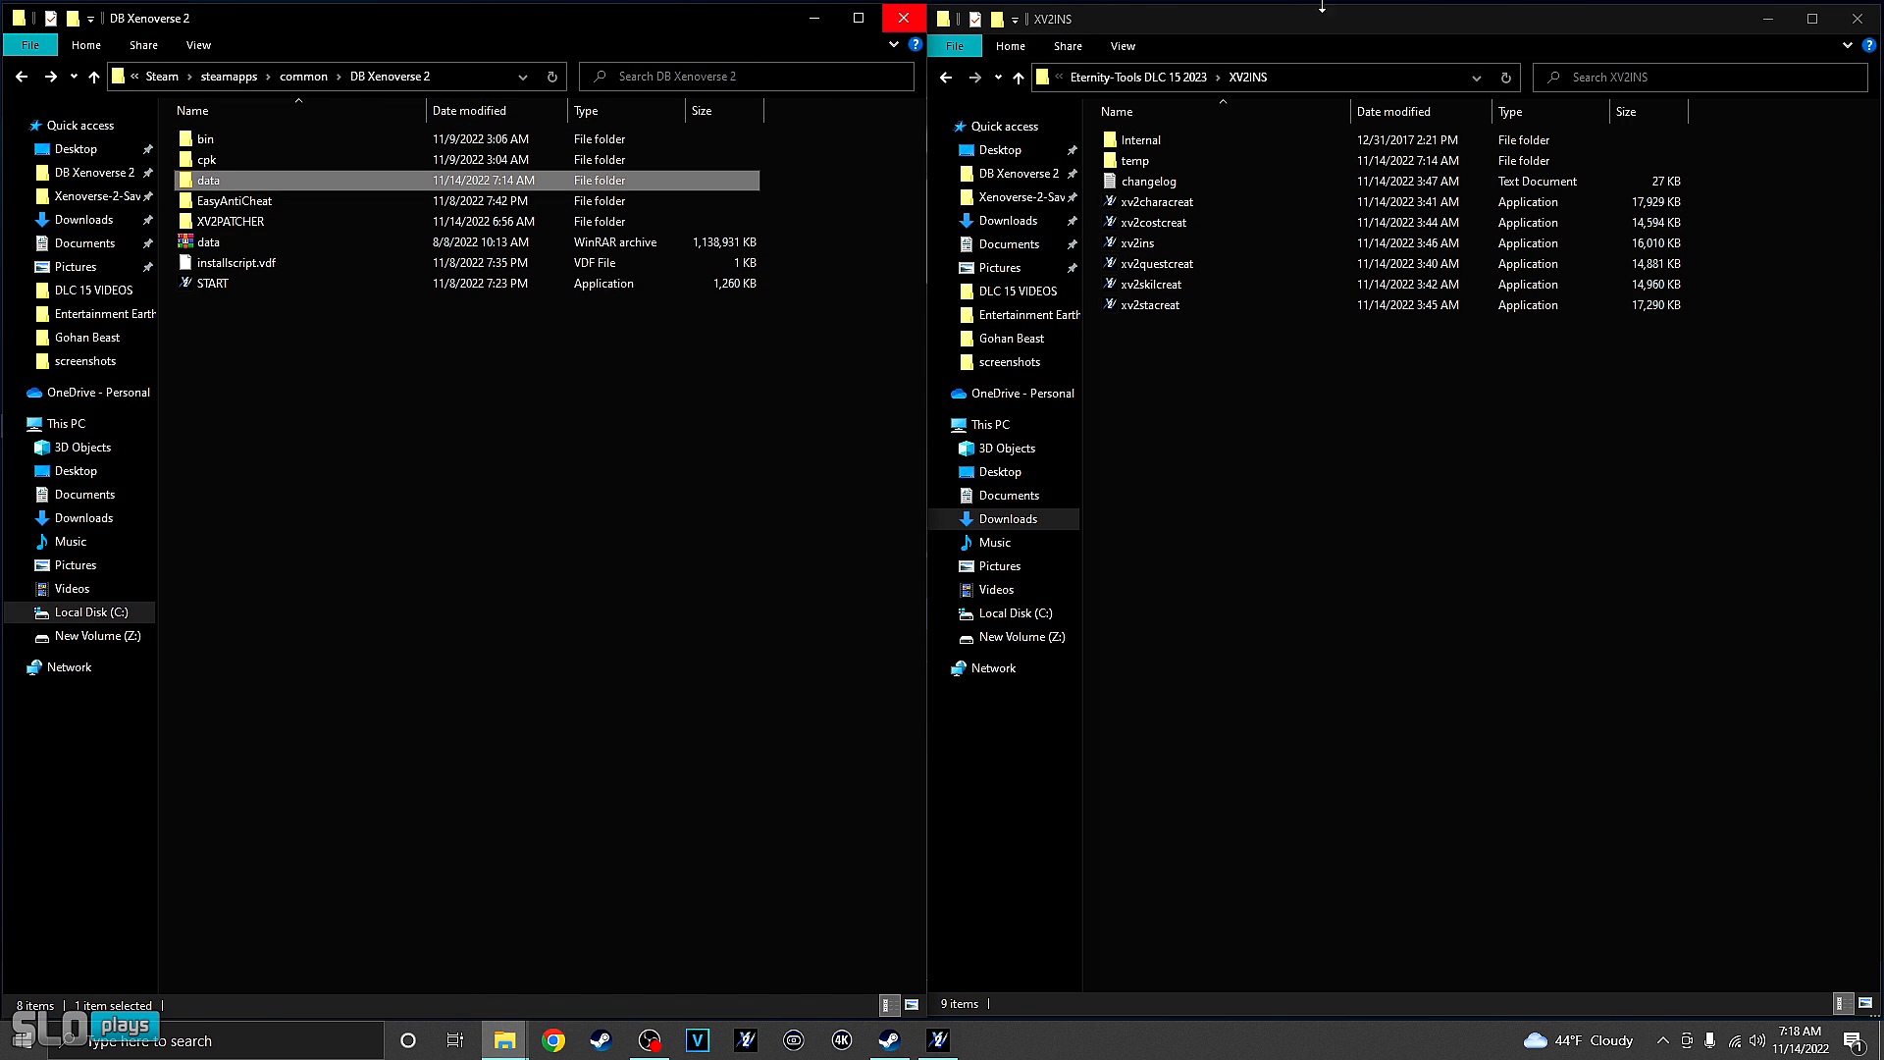
pyautogui.click(1768, 18)
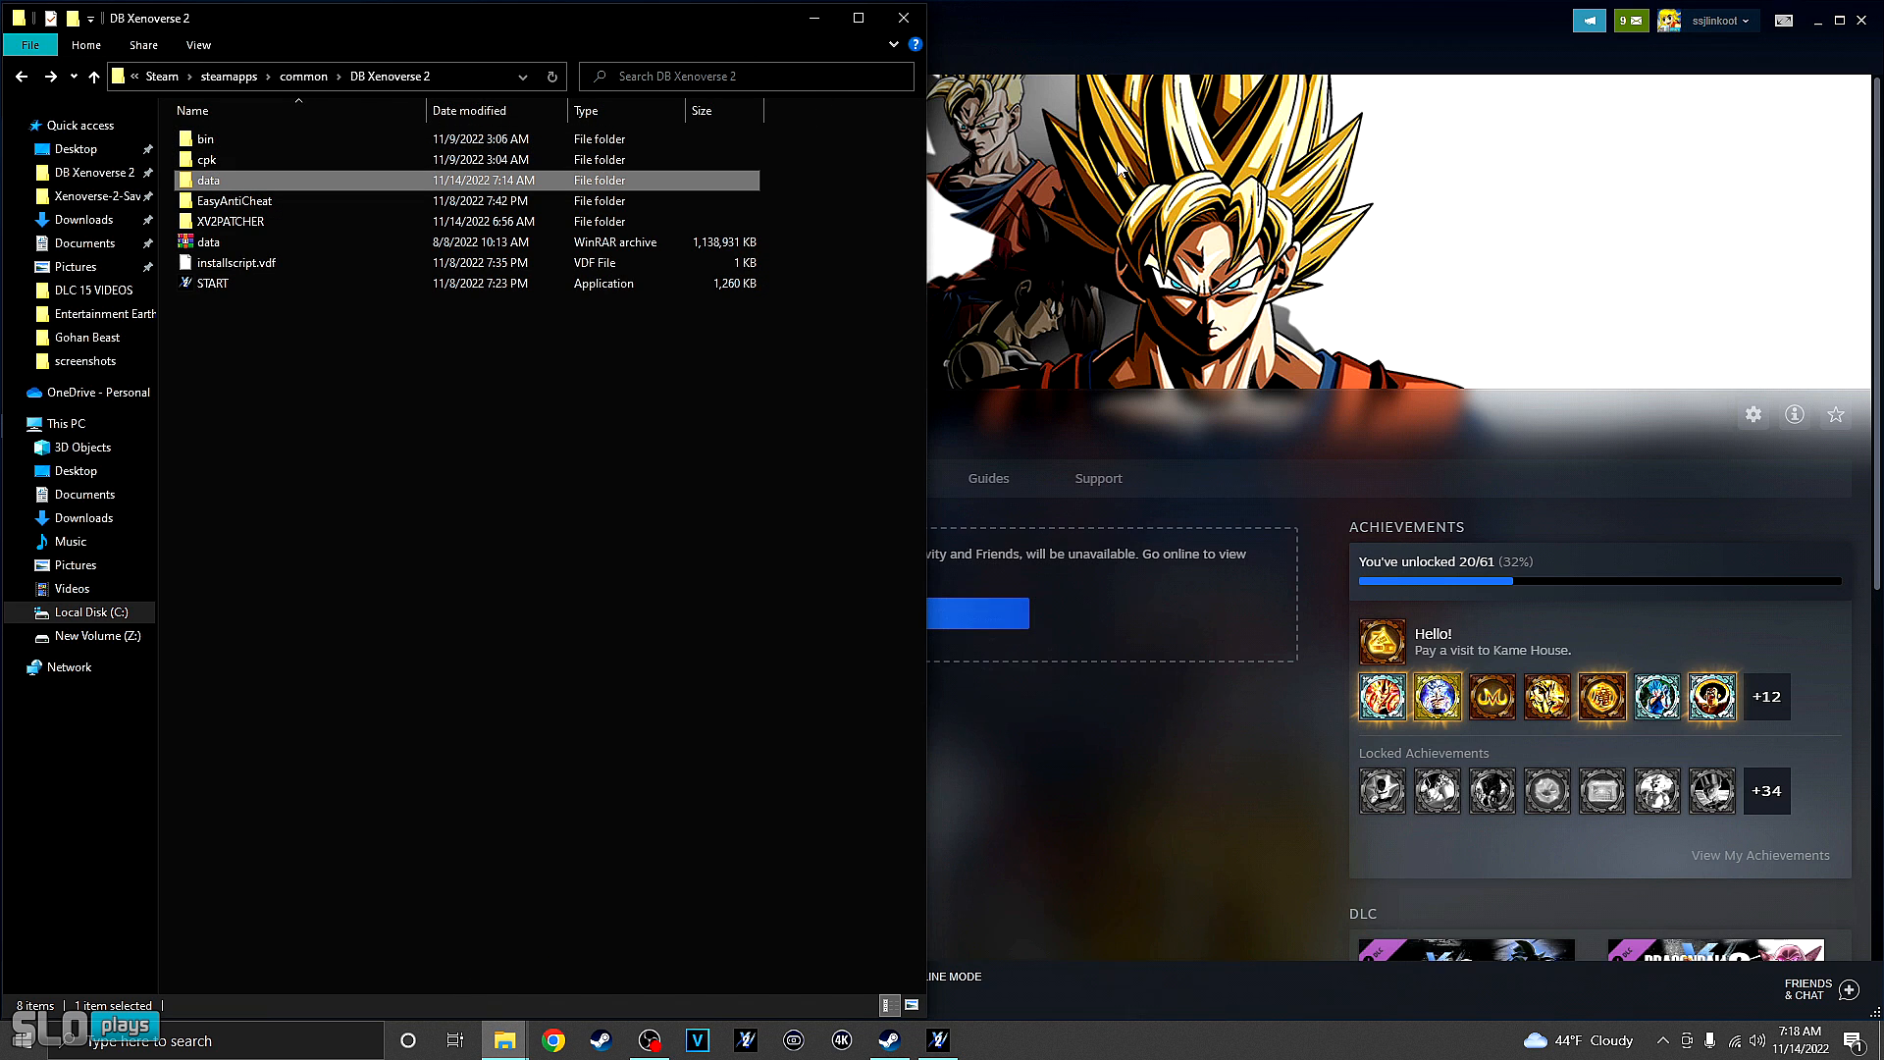
pyautogui.doubleClick(213, 142)
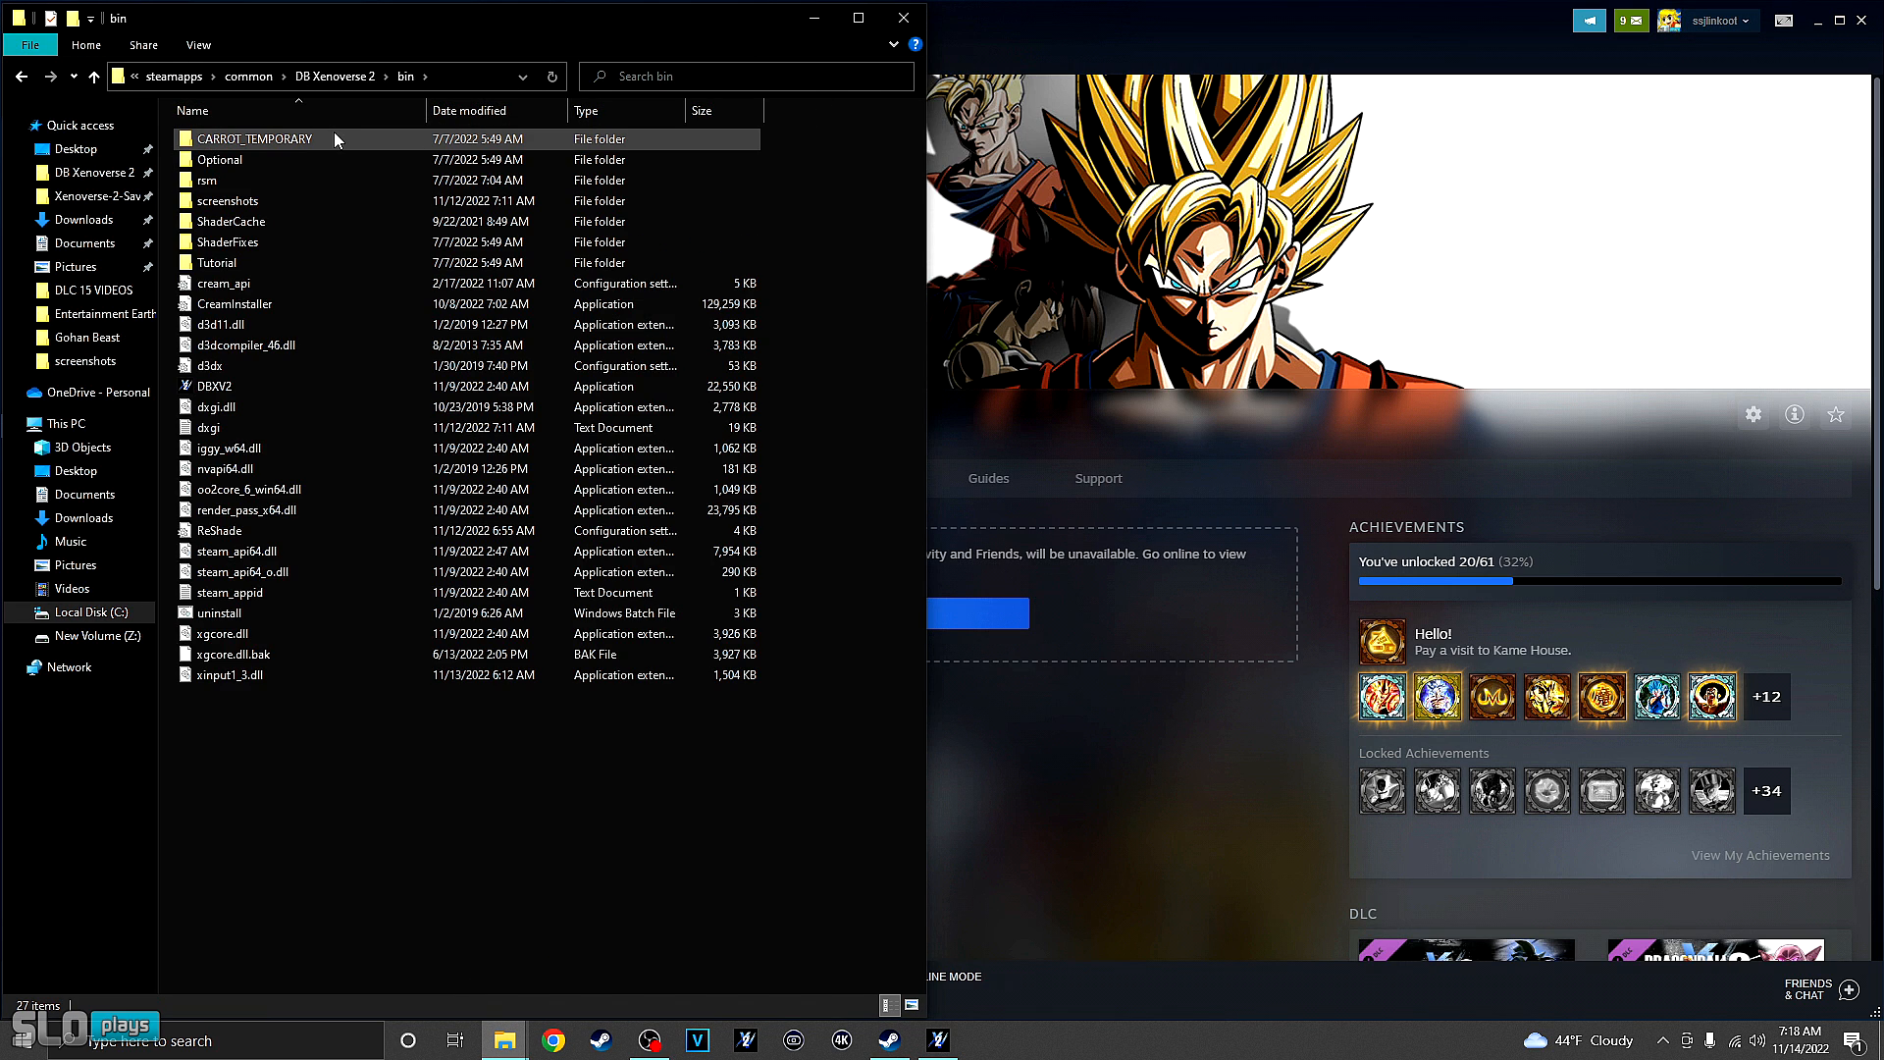
pyautogui.click(218, 388)
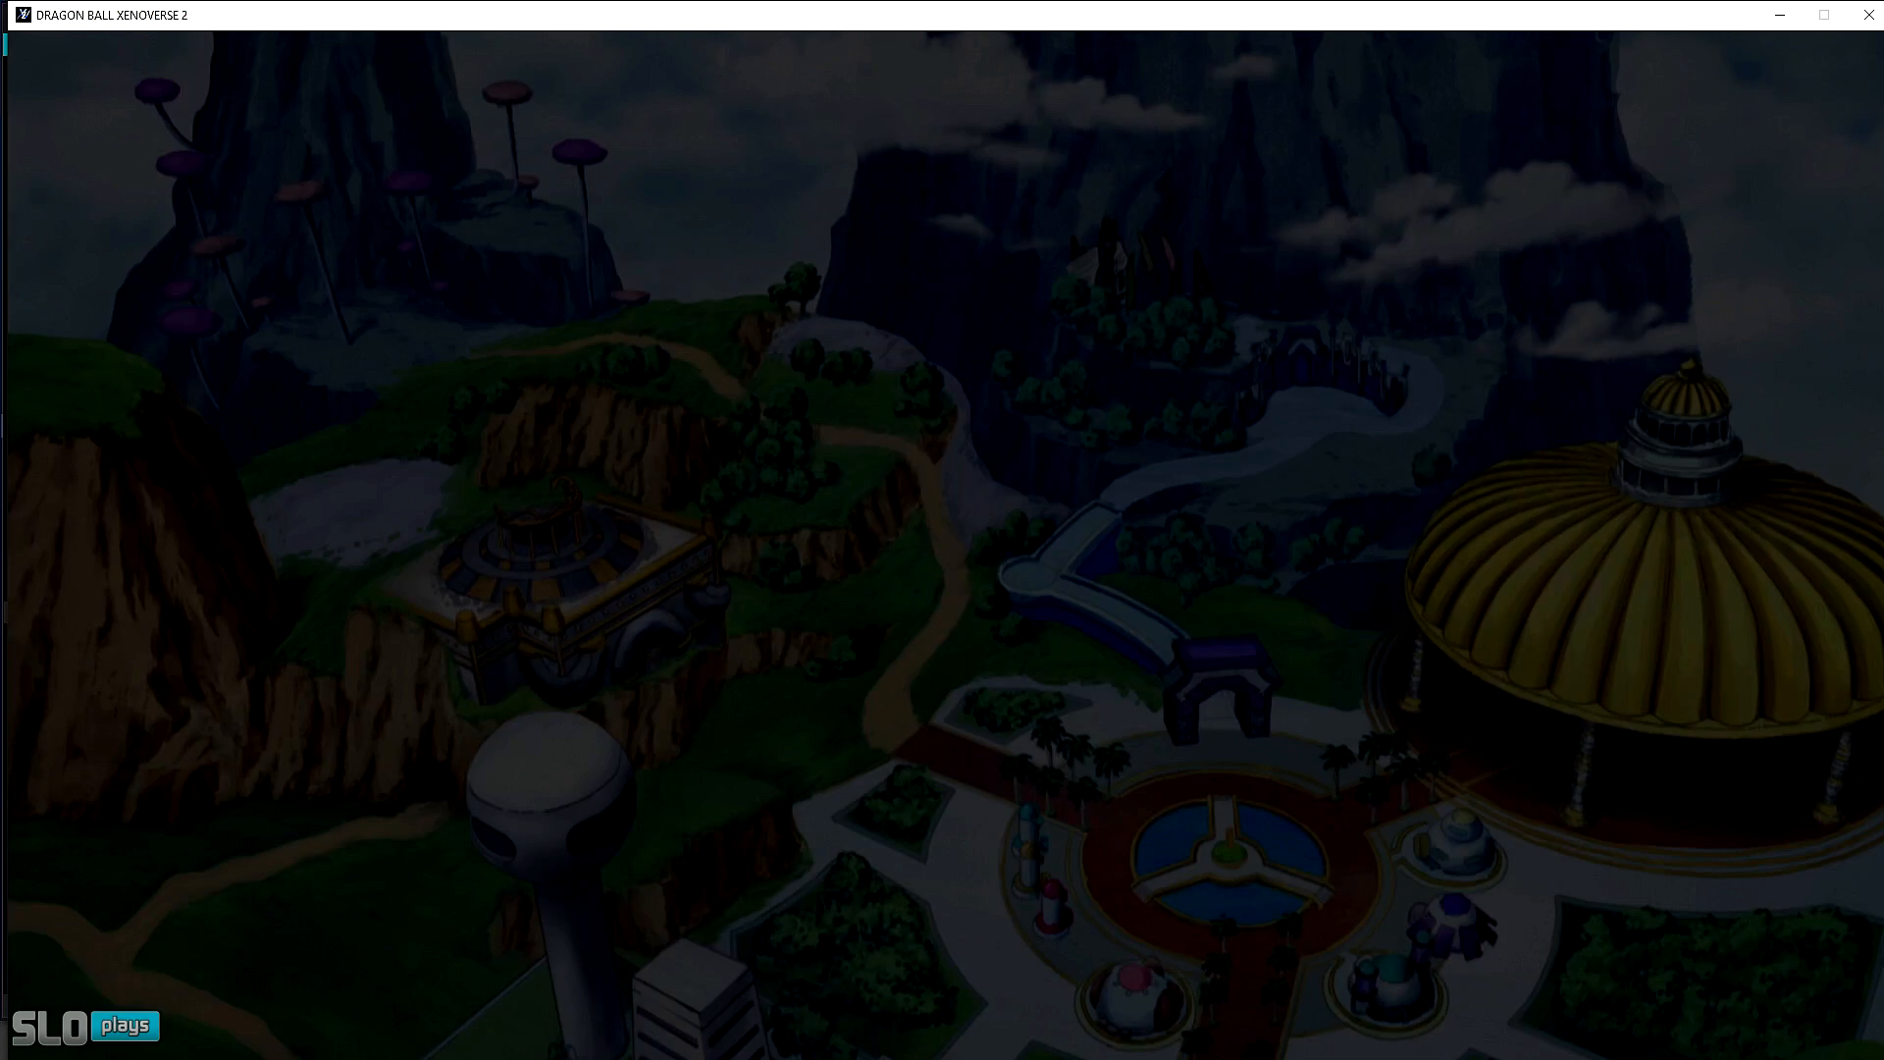
# - Skip through the game's opening, acknowledge the server notice and start the game from the title screen
pyautogui.press('Return')
pyautogui.press('Return')
pyautogui.press('Return')
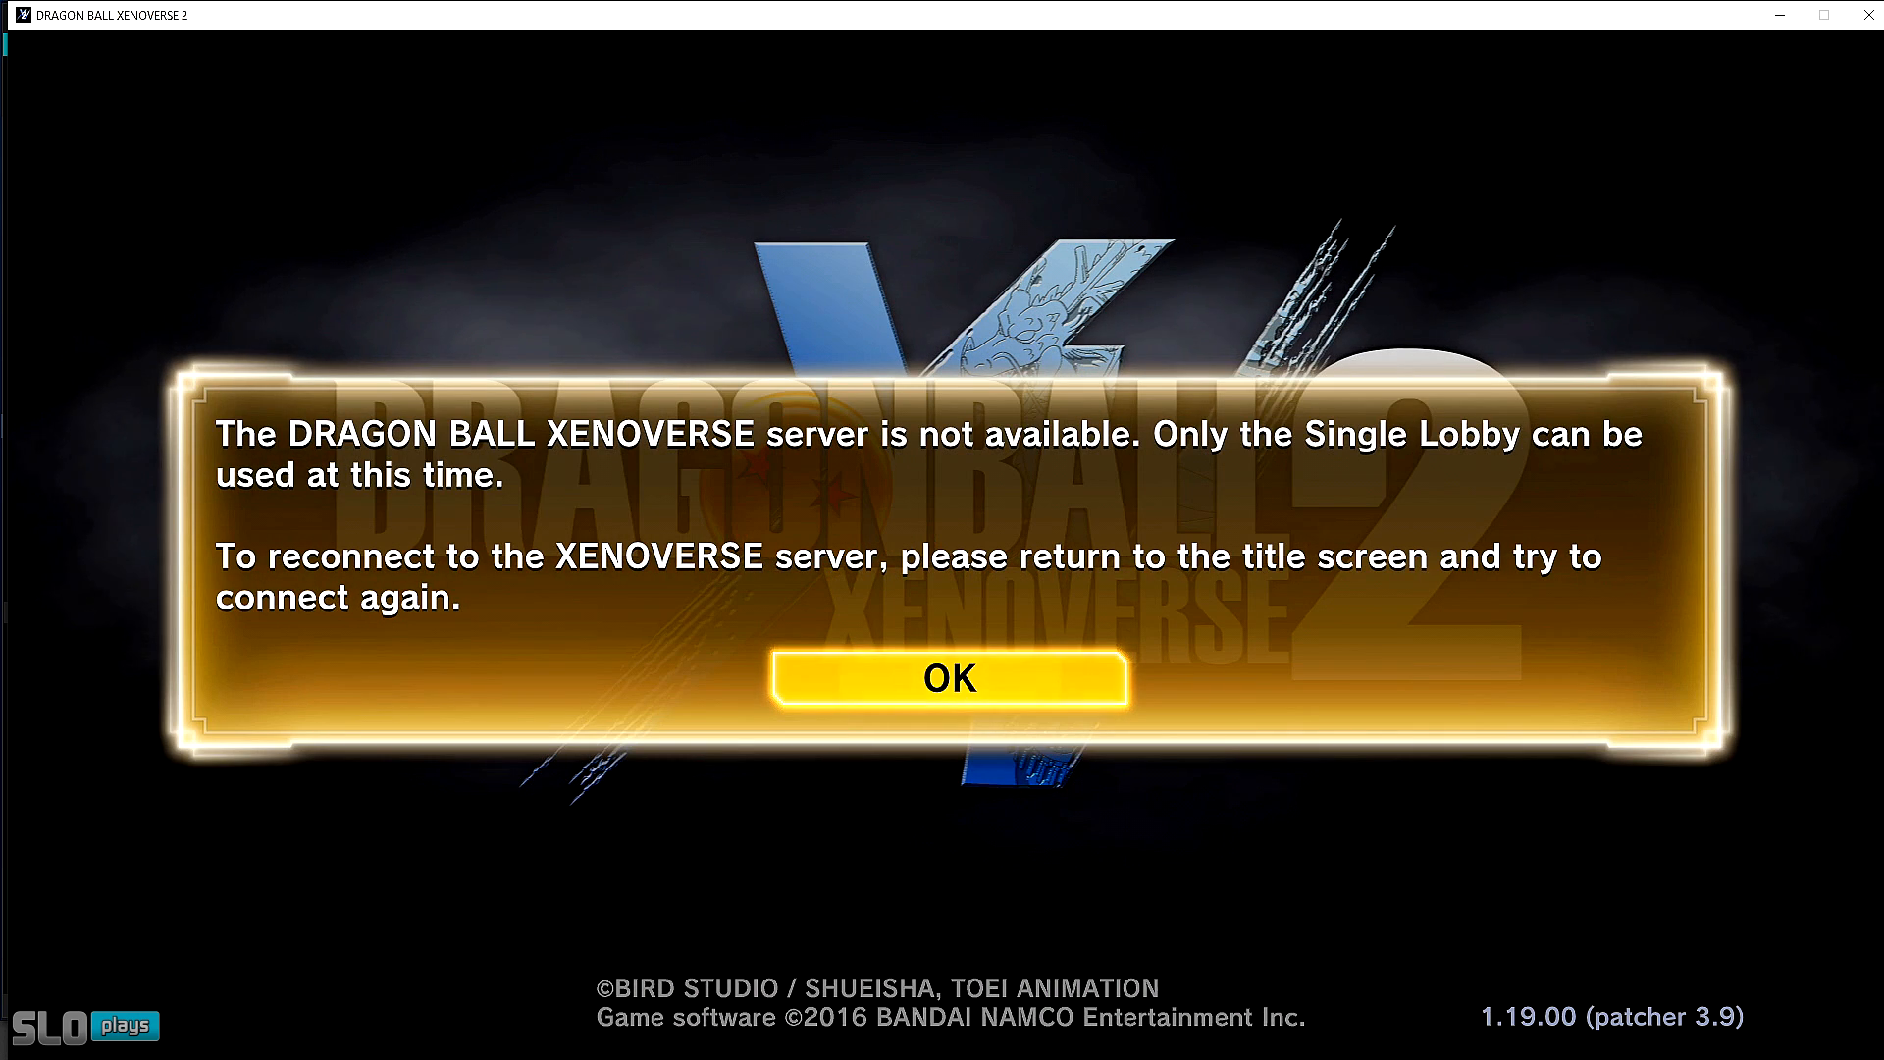
pyautogui.press('Return')
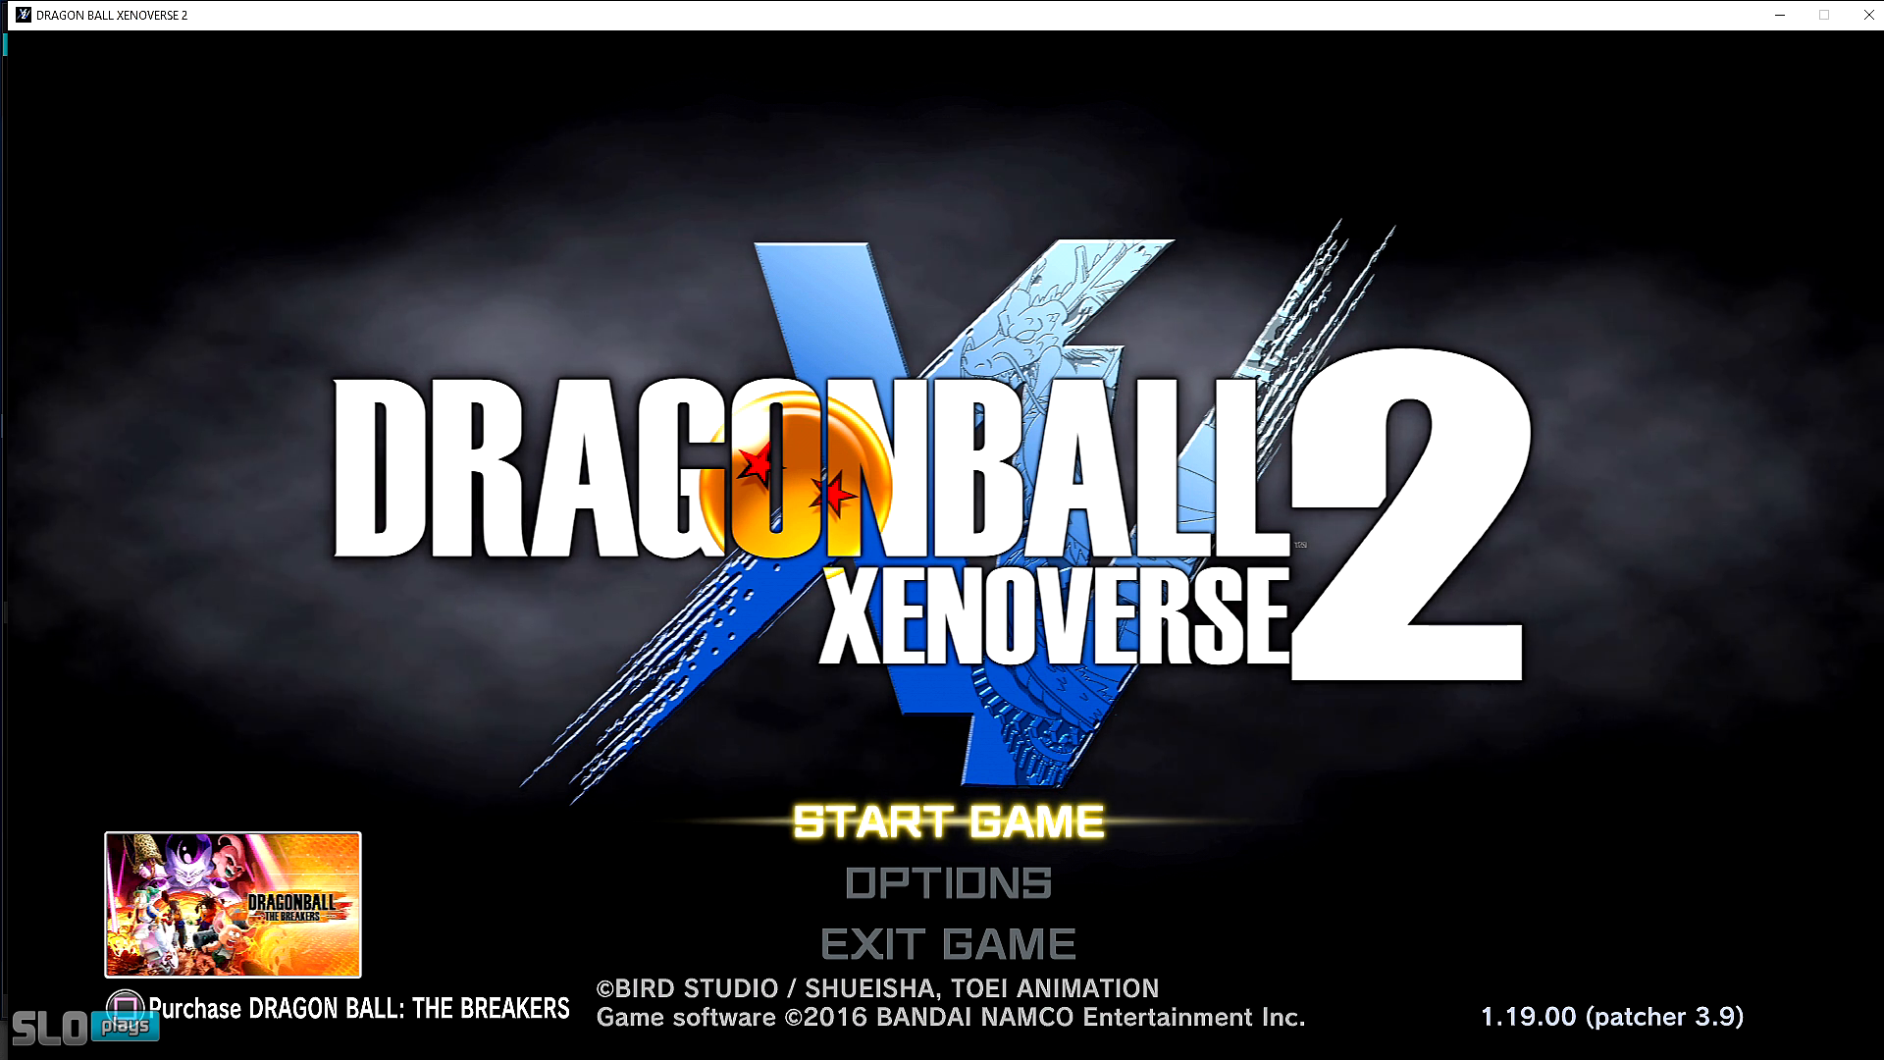
pyautogui.press('Return')
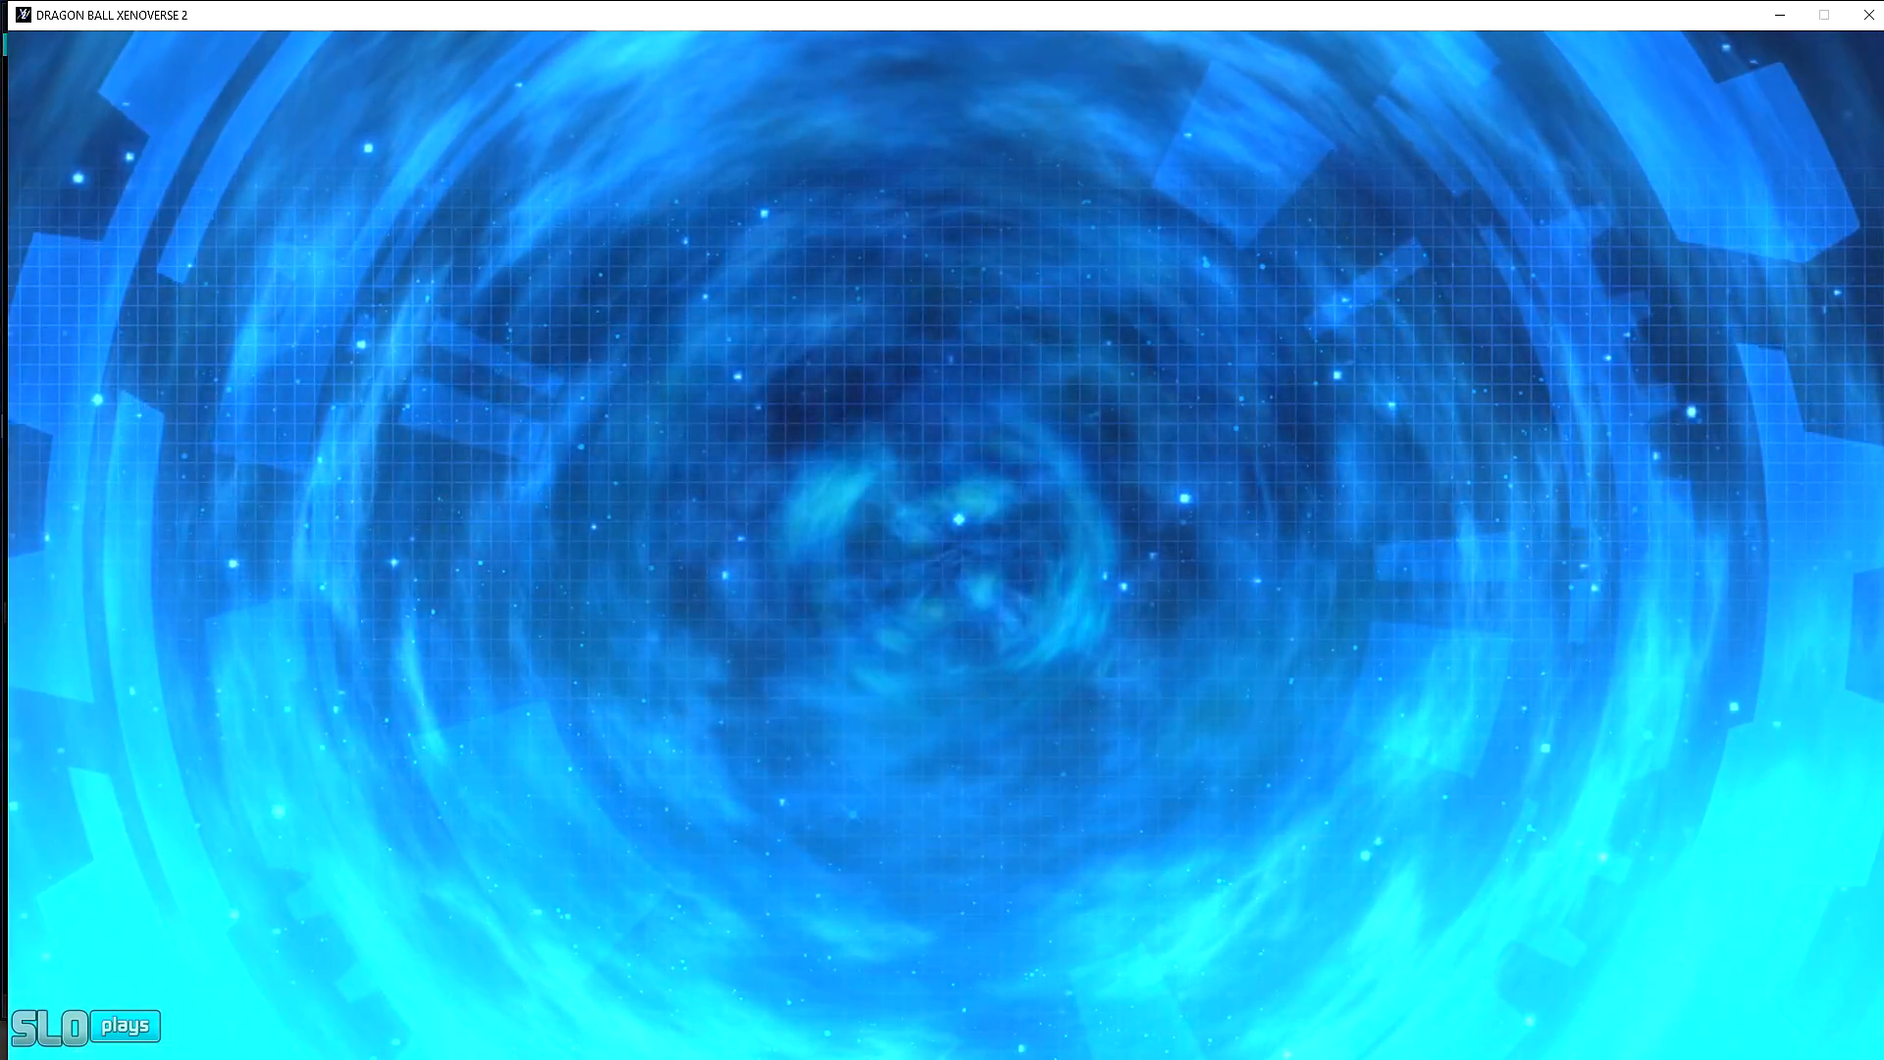
# - Load the Kinda THICC Buu save slot on the character selection screen
pyautogui.press('Up')
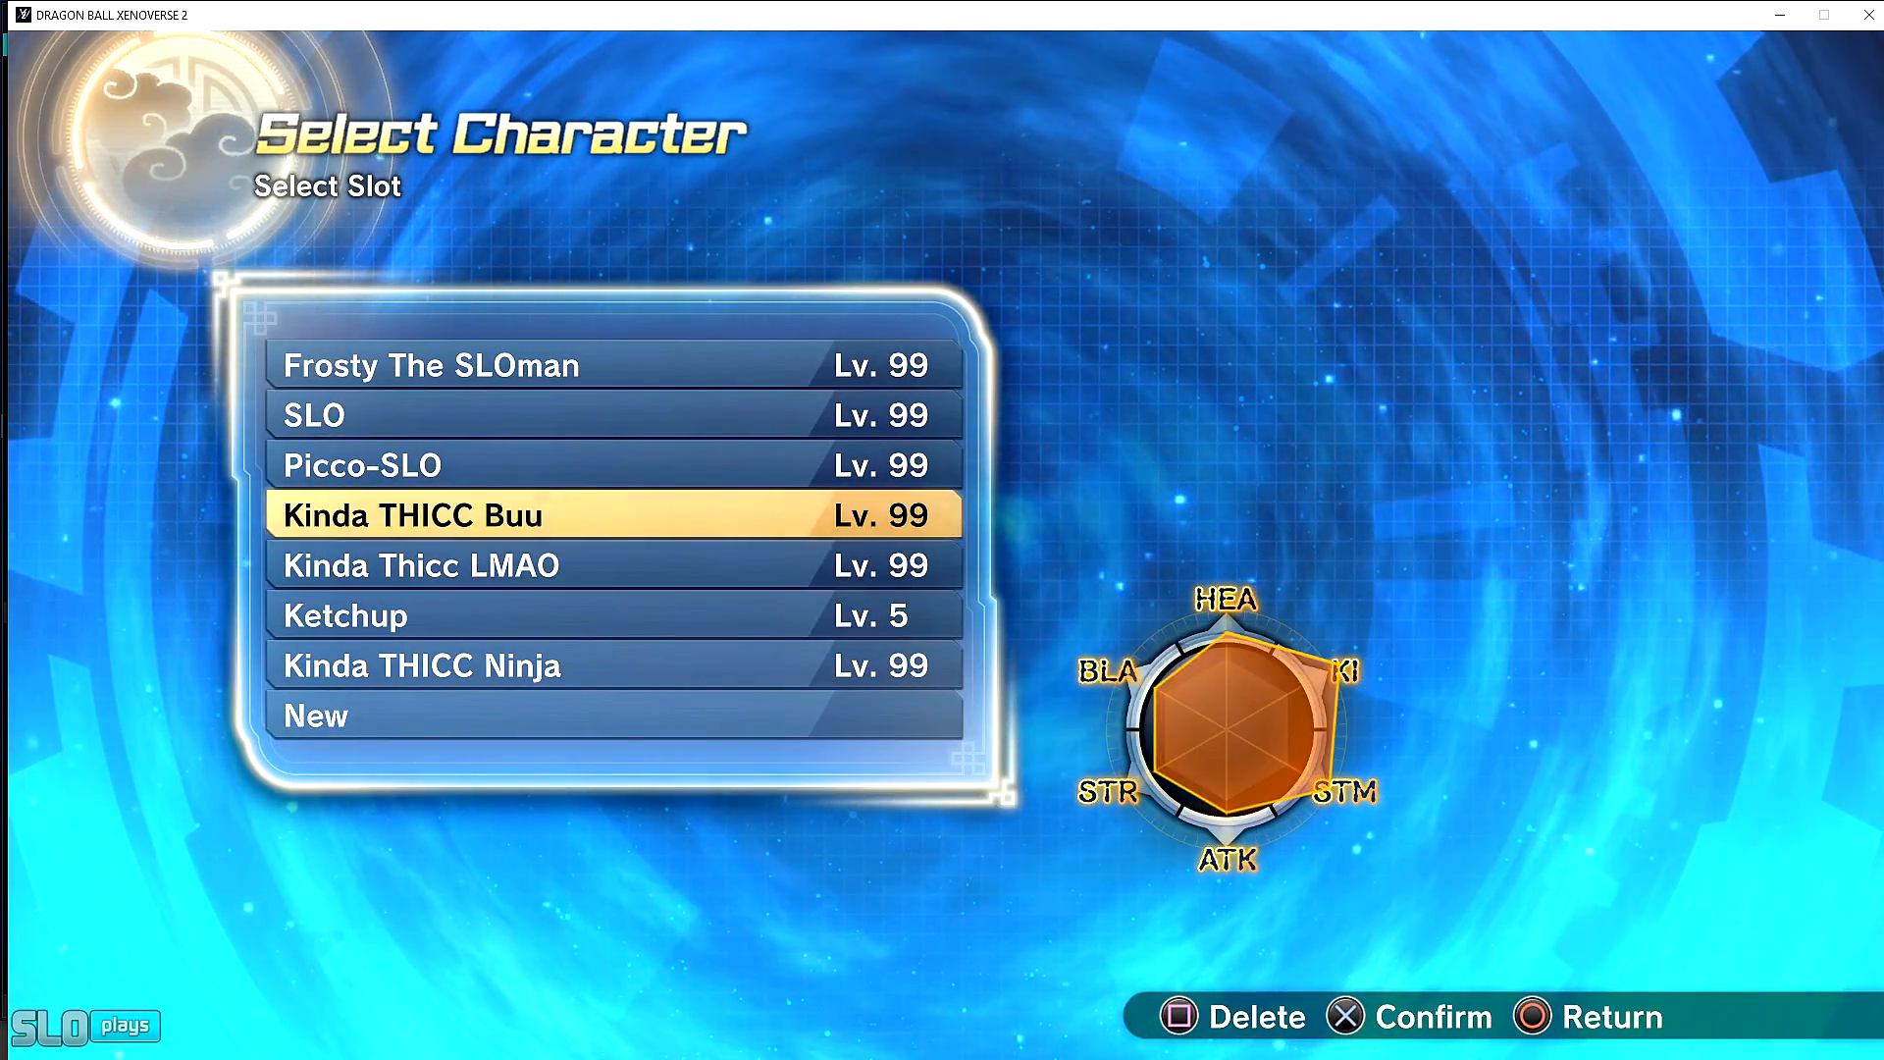
pyautogui.press('Up')
pyautogui.press('Up')
pyautogui.press('Return')
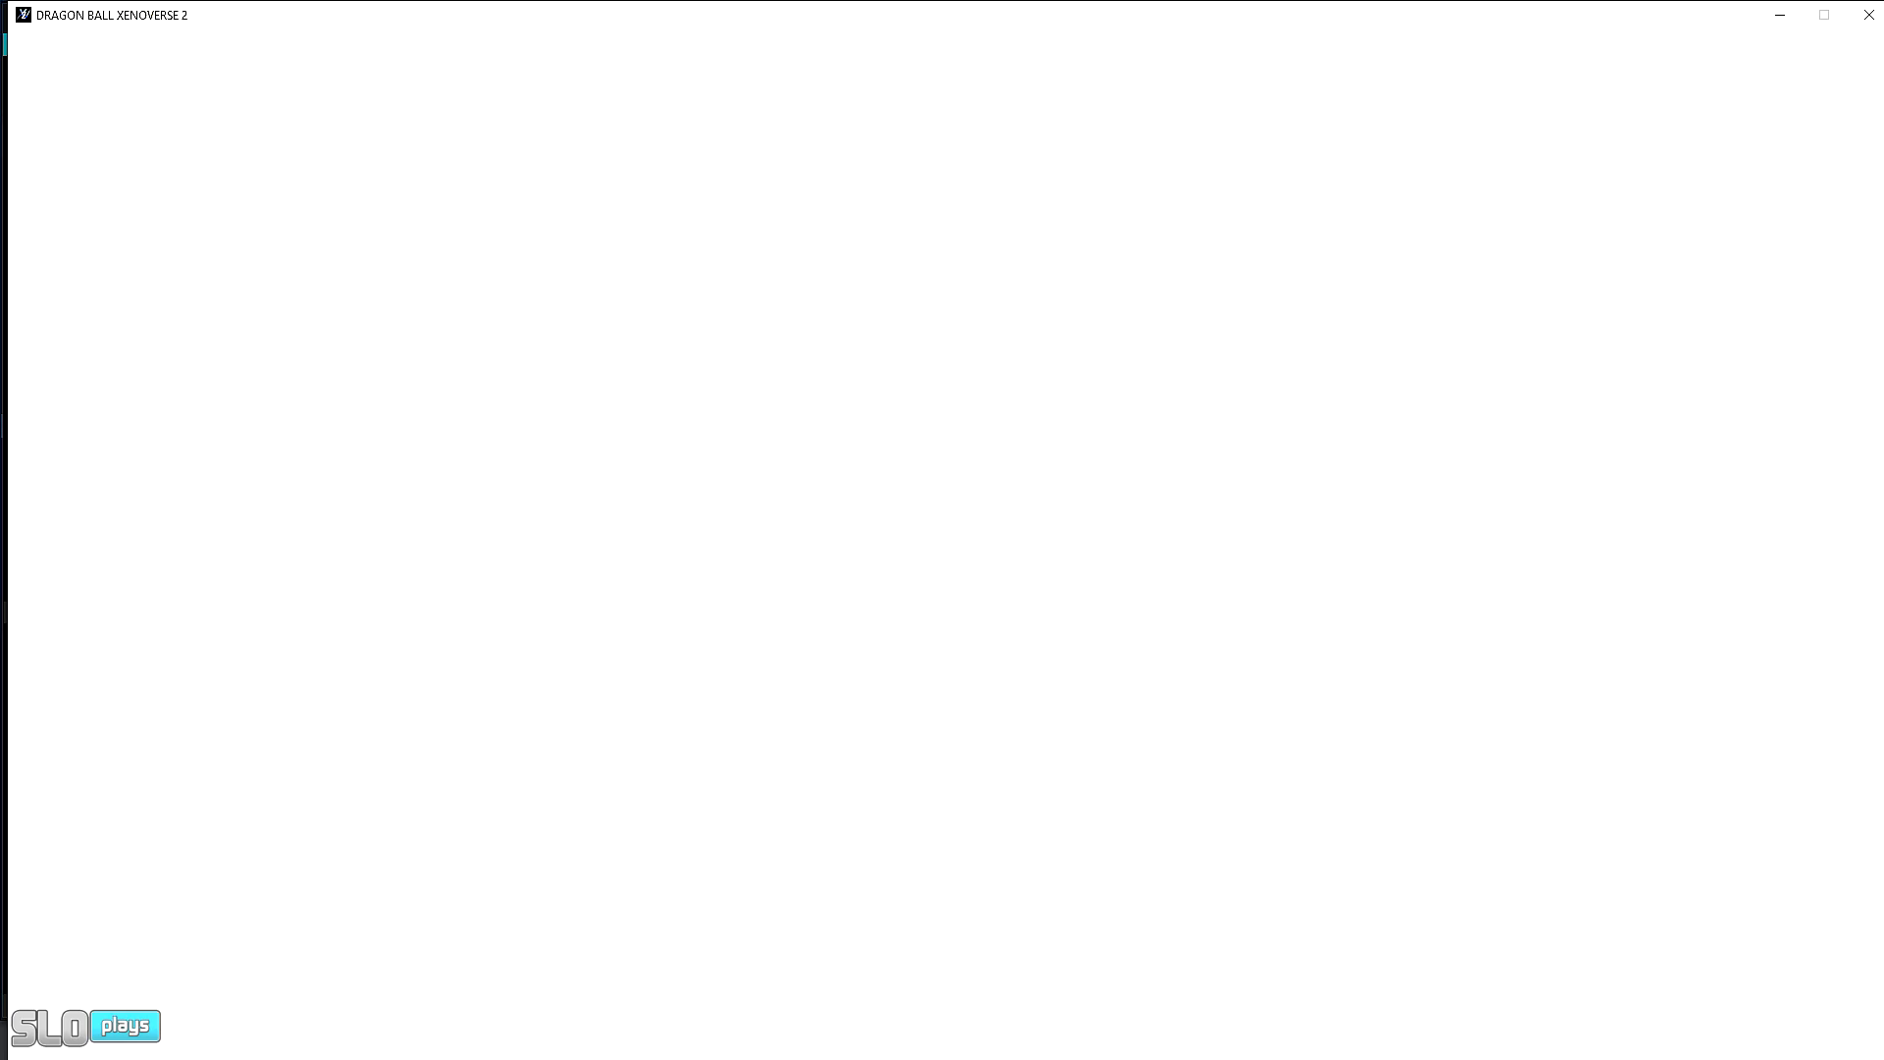
# - Select Gohan (Beast) on the versus roster and set his outfit to Demon Clothes (Damaged)
pyautogui.press('Left')
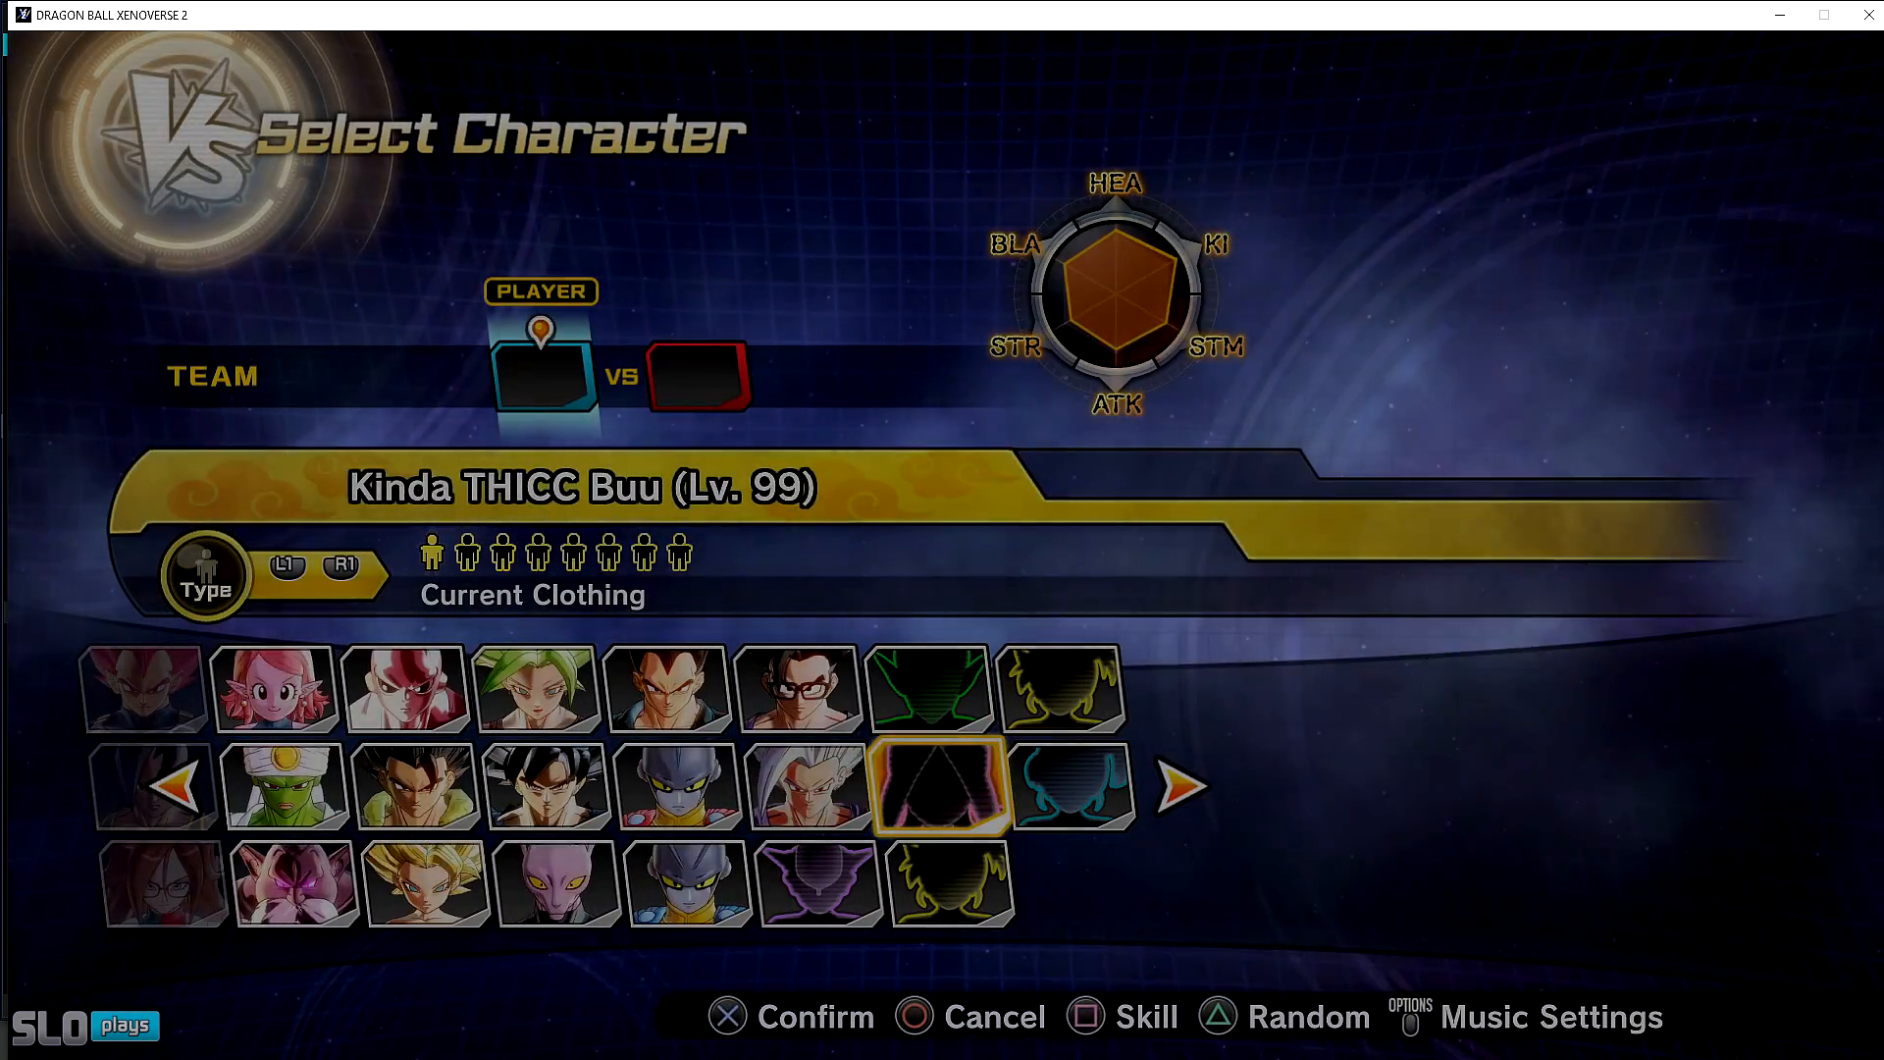
pyautogui.press('Left')
pyautogui.press('e')
pyautogui.press('e')
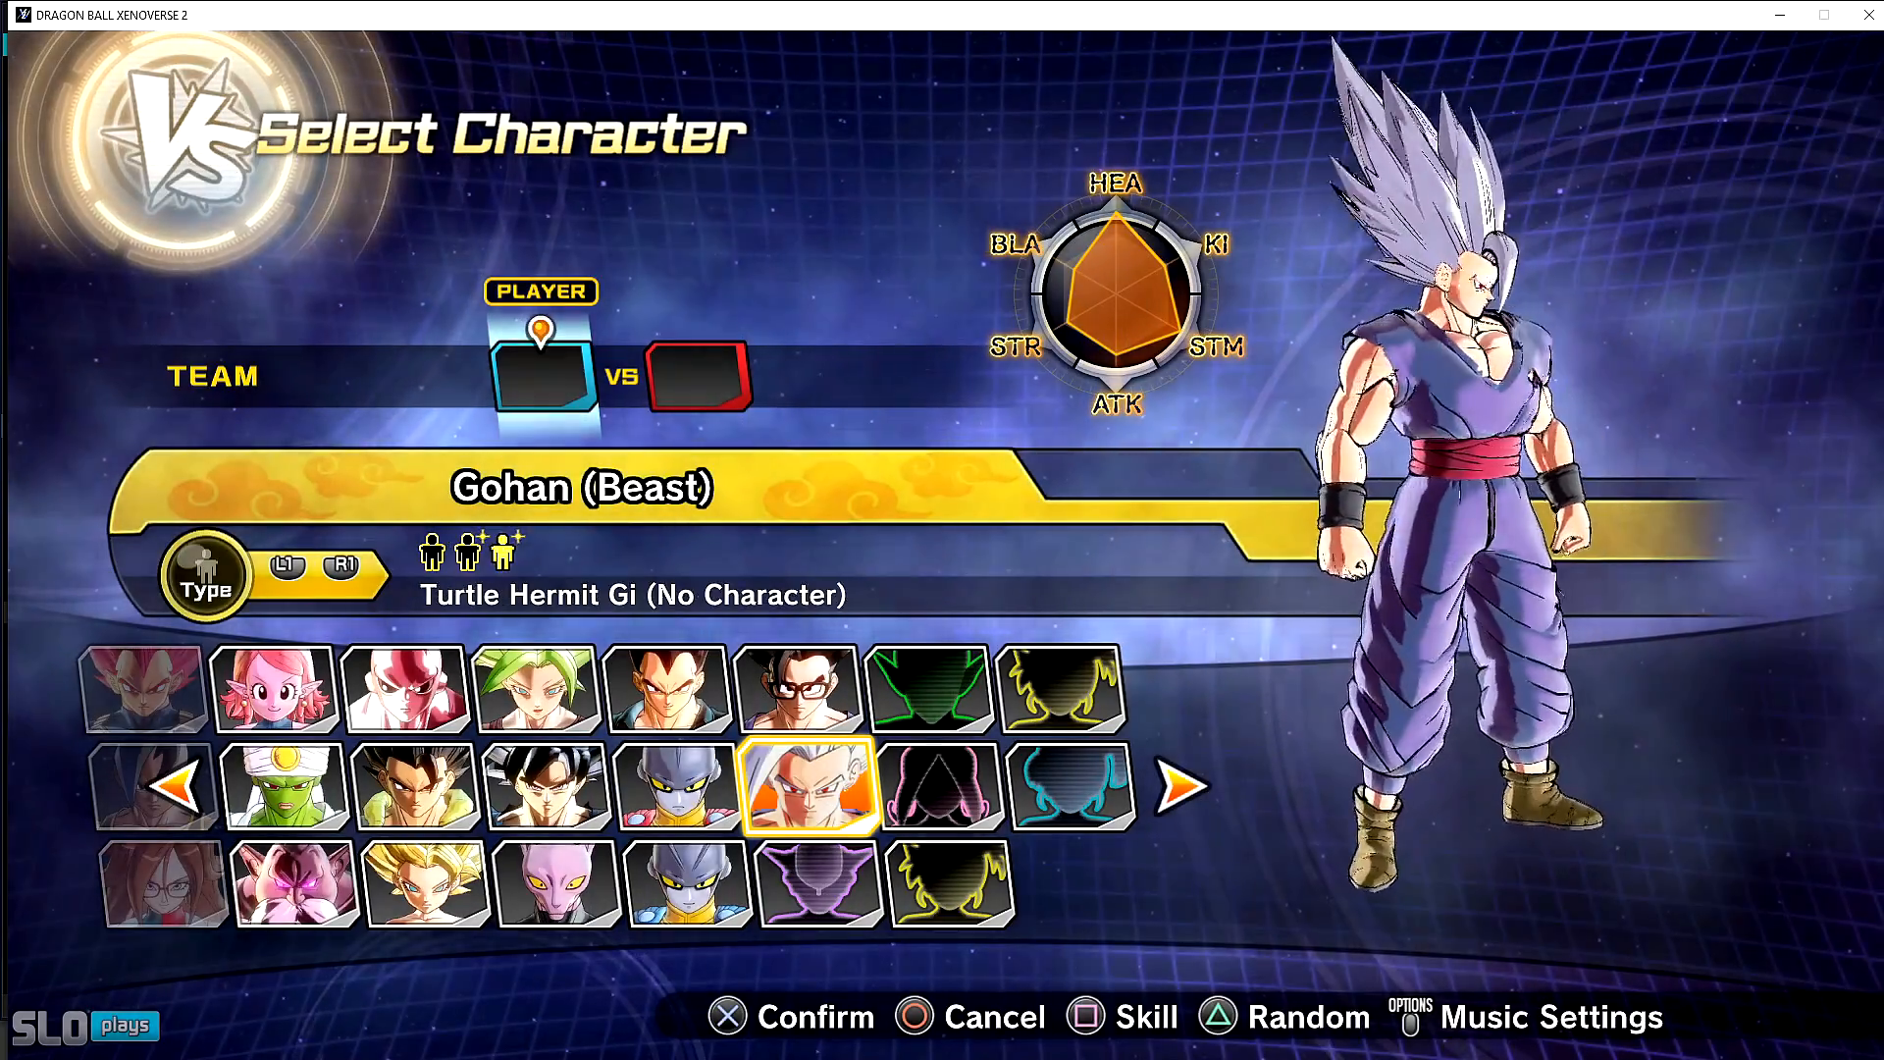
pyautogui.press('e')
pyautogui.press('e')
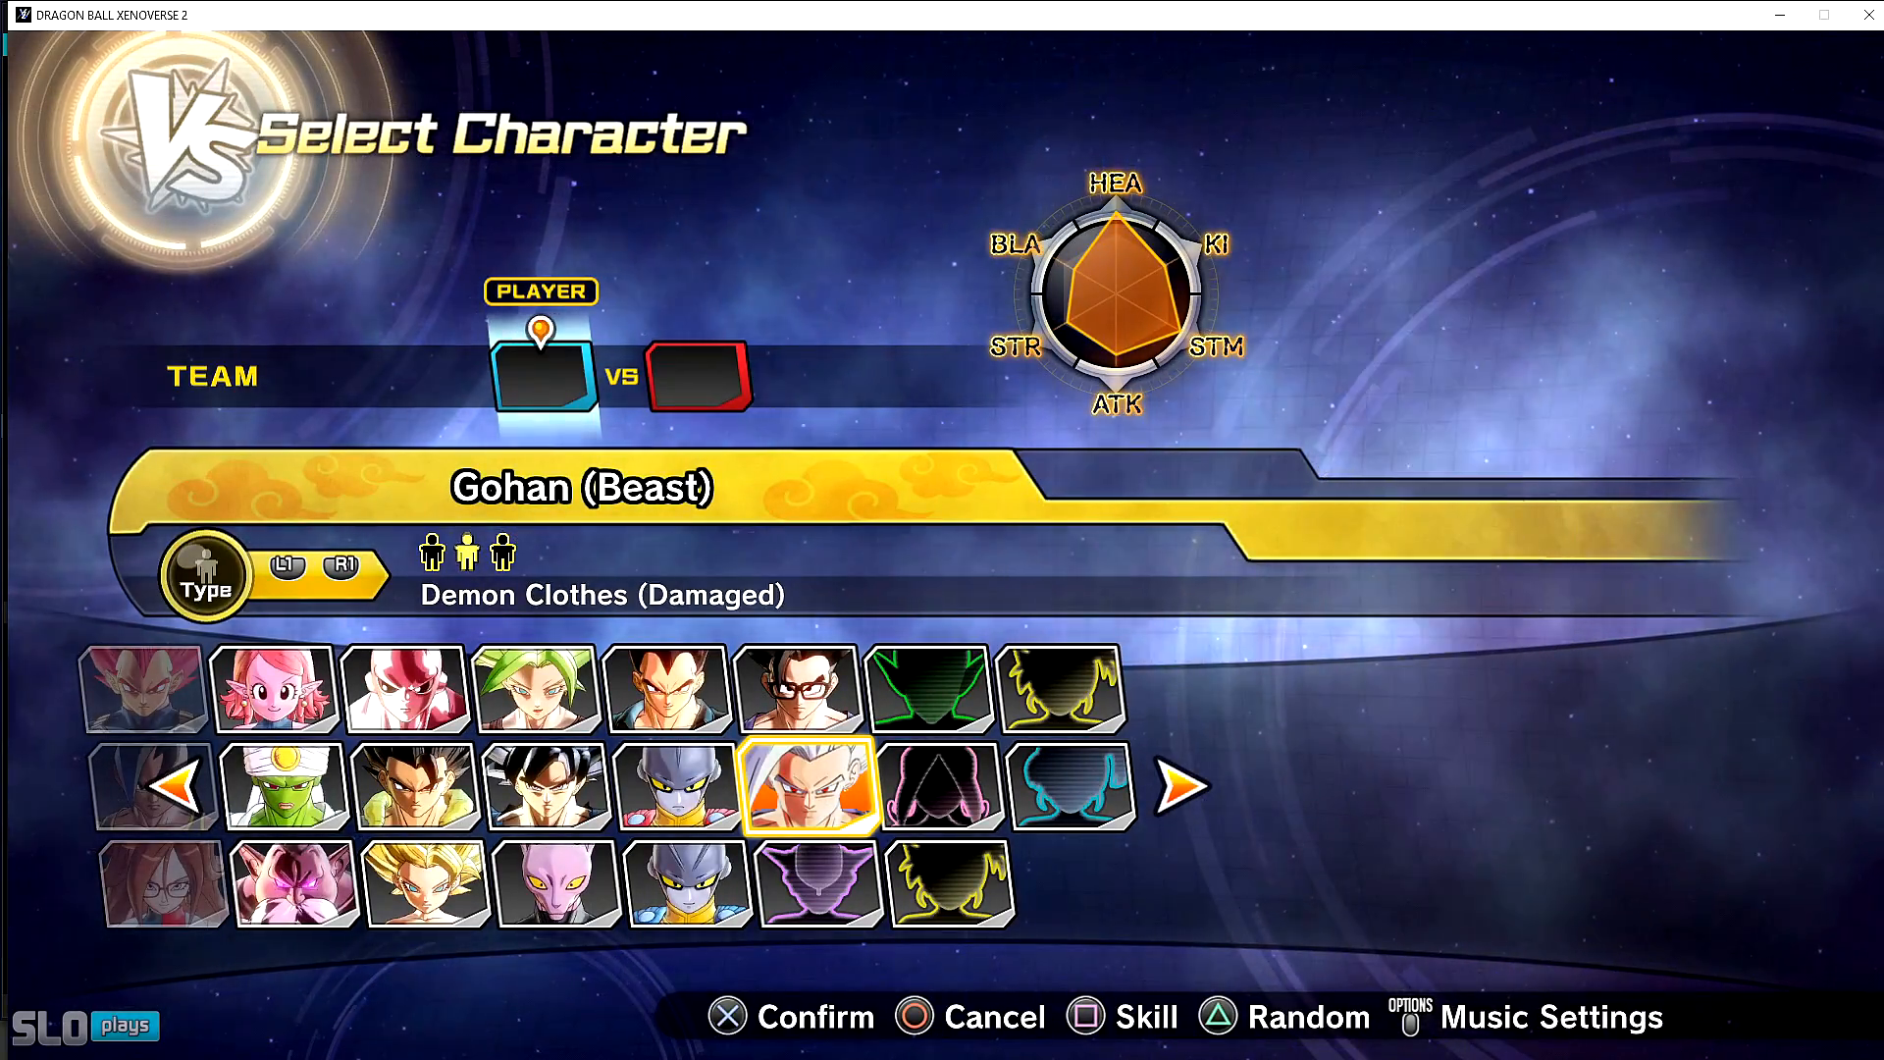
# - Confirm Gohan (Beast), pick an opponent, and start the battle on the stage just after Time Rift
pyautogui.press('Return')
pyautogui.press('Left')
pyautogui.press('Return')
pyautogui.press('Left')
pyautogui.press('Left')
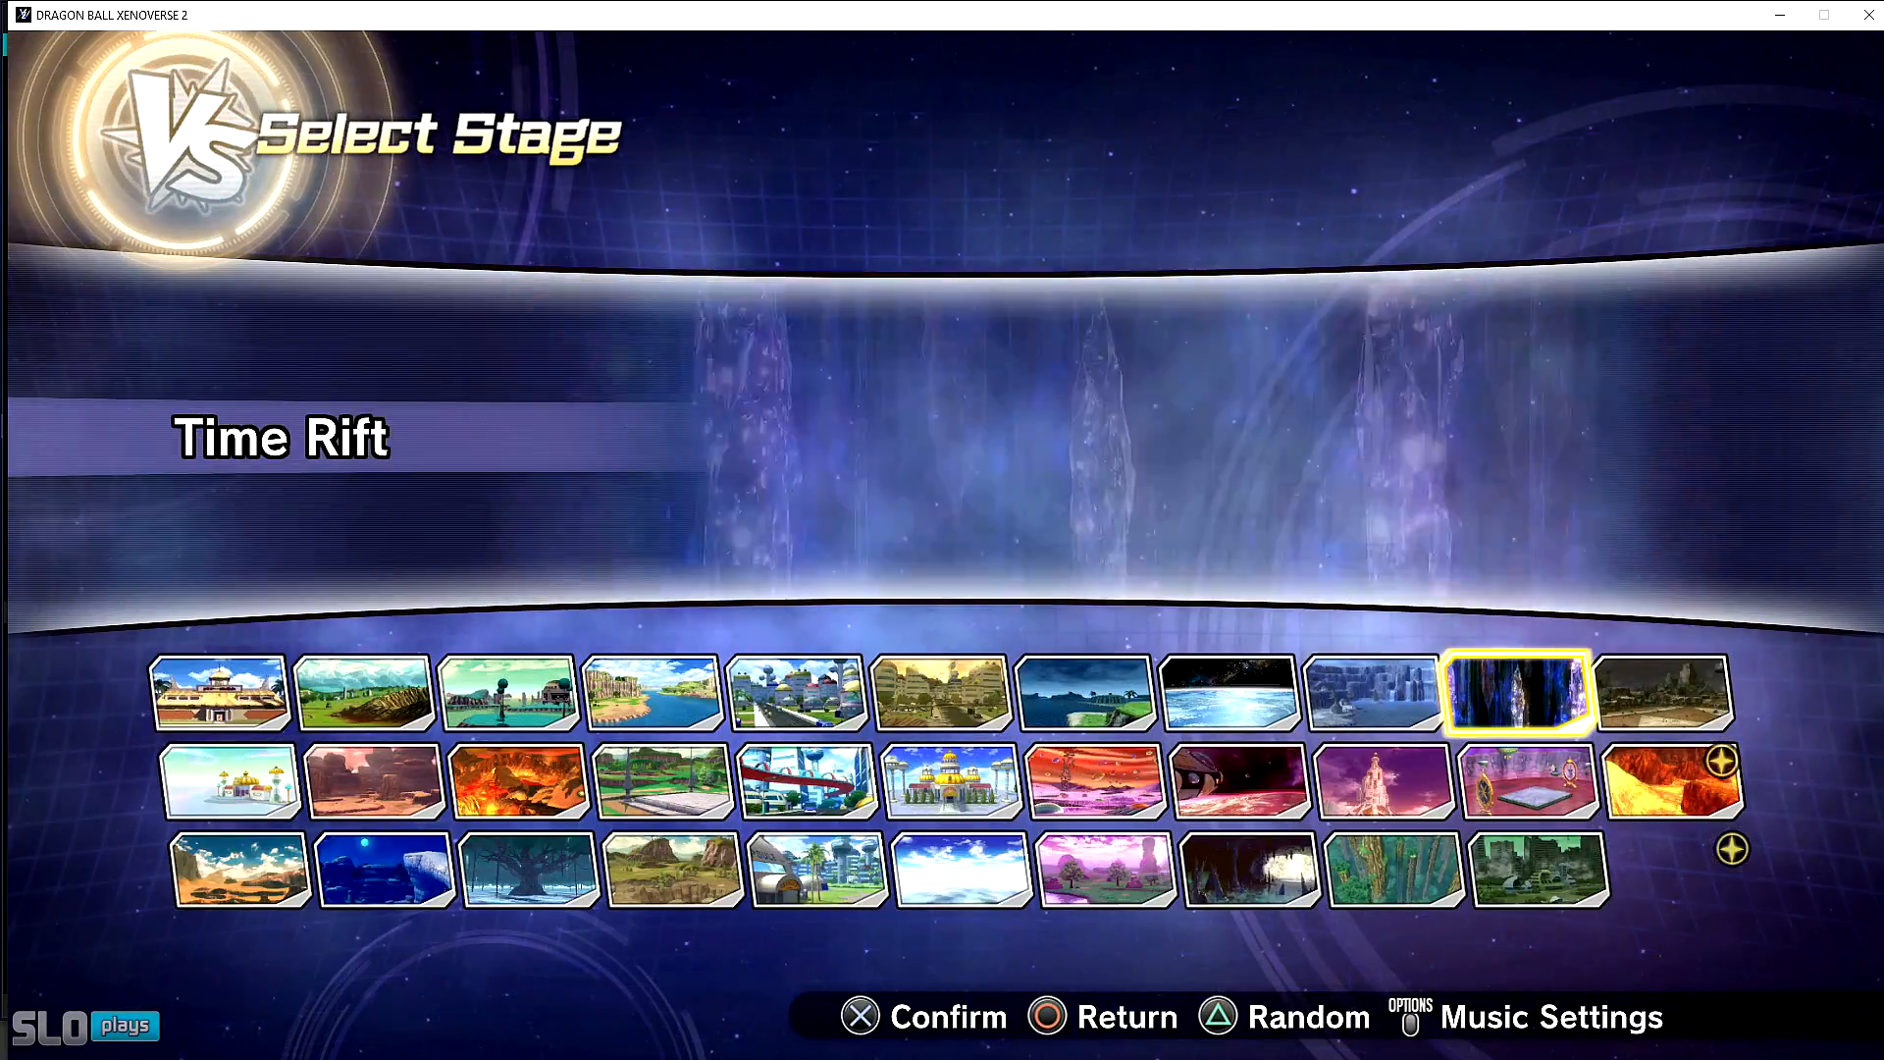
pyautogui.press('Right')
pyautogui.press('Return')
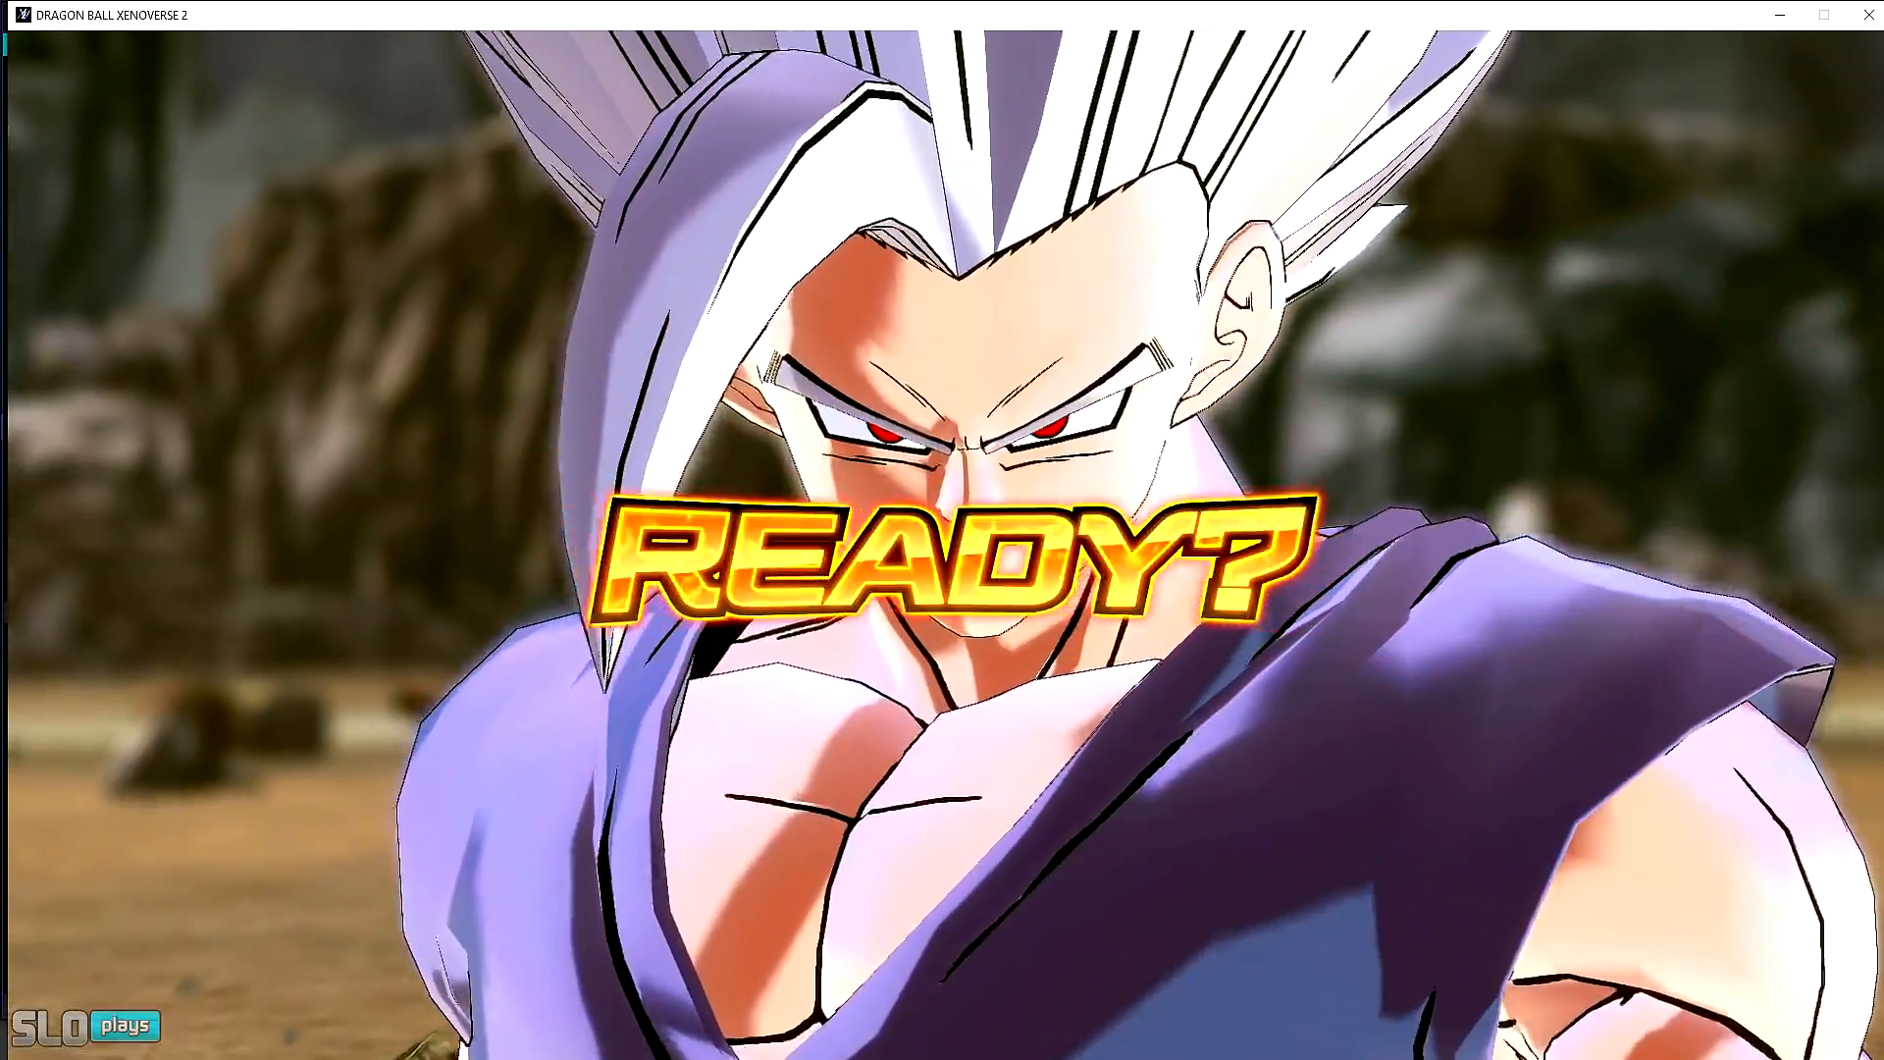
# - Run Gohan (Beast) around Gamma 1 on the battlefield and activate his Limit Burst
pyautogui.press('w')
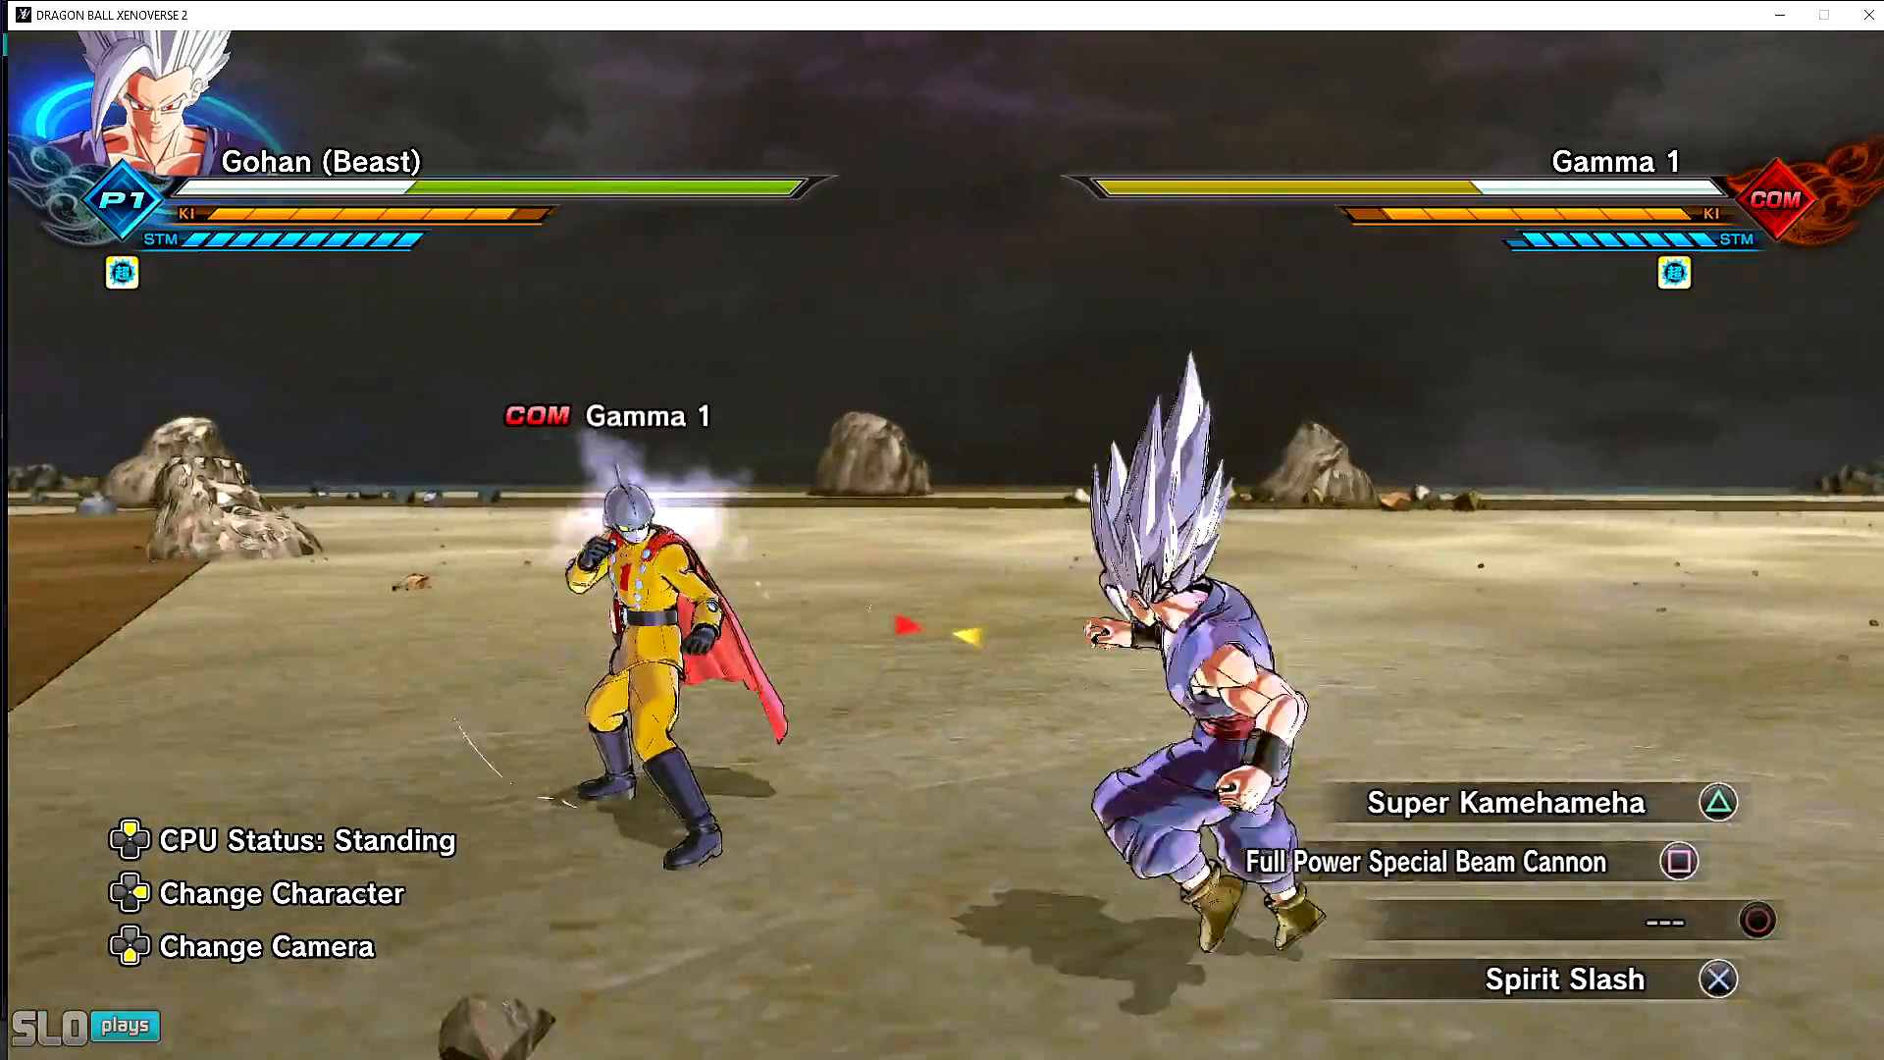
pyautogui.press('d')
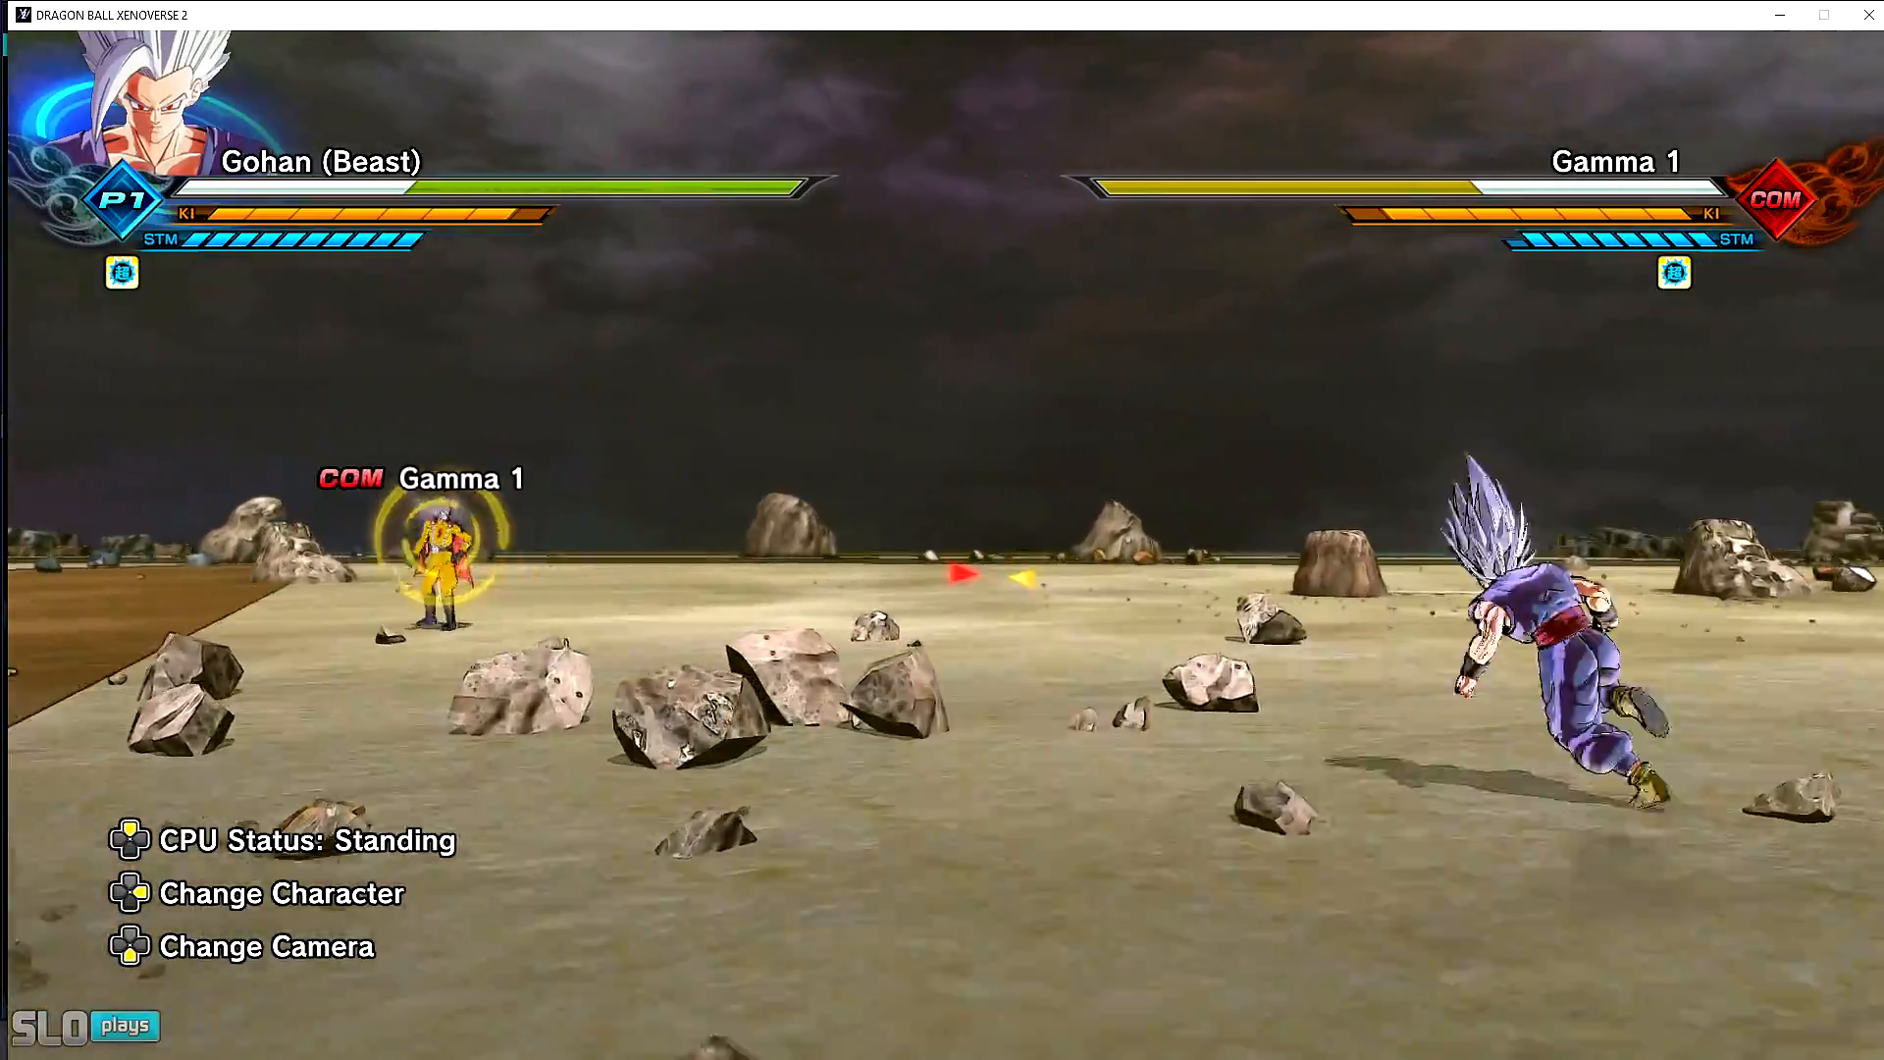
pyautogui.press('r')
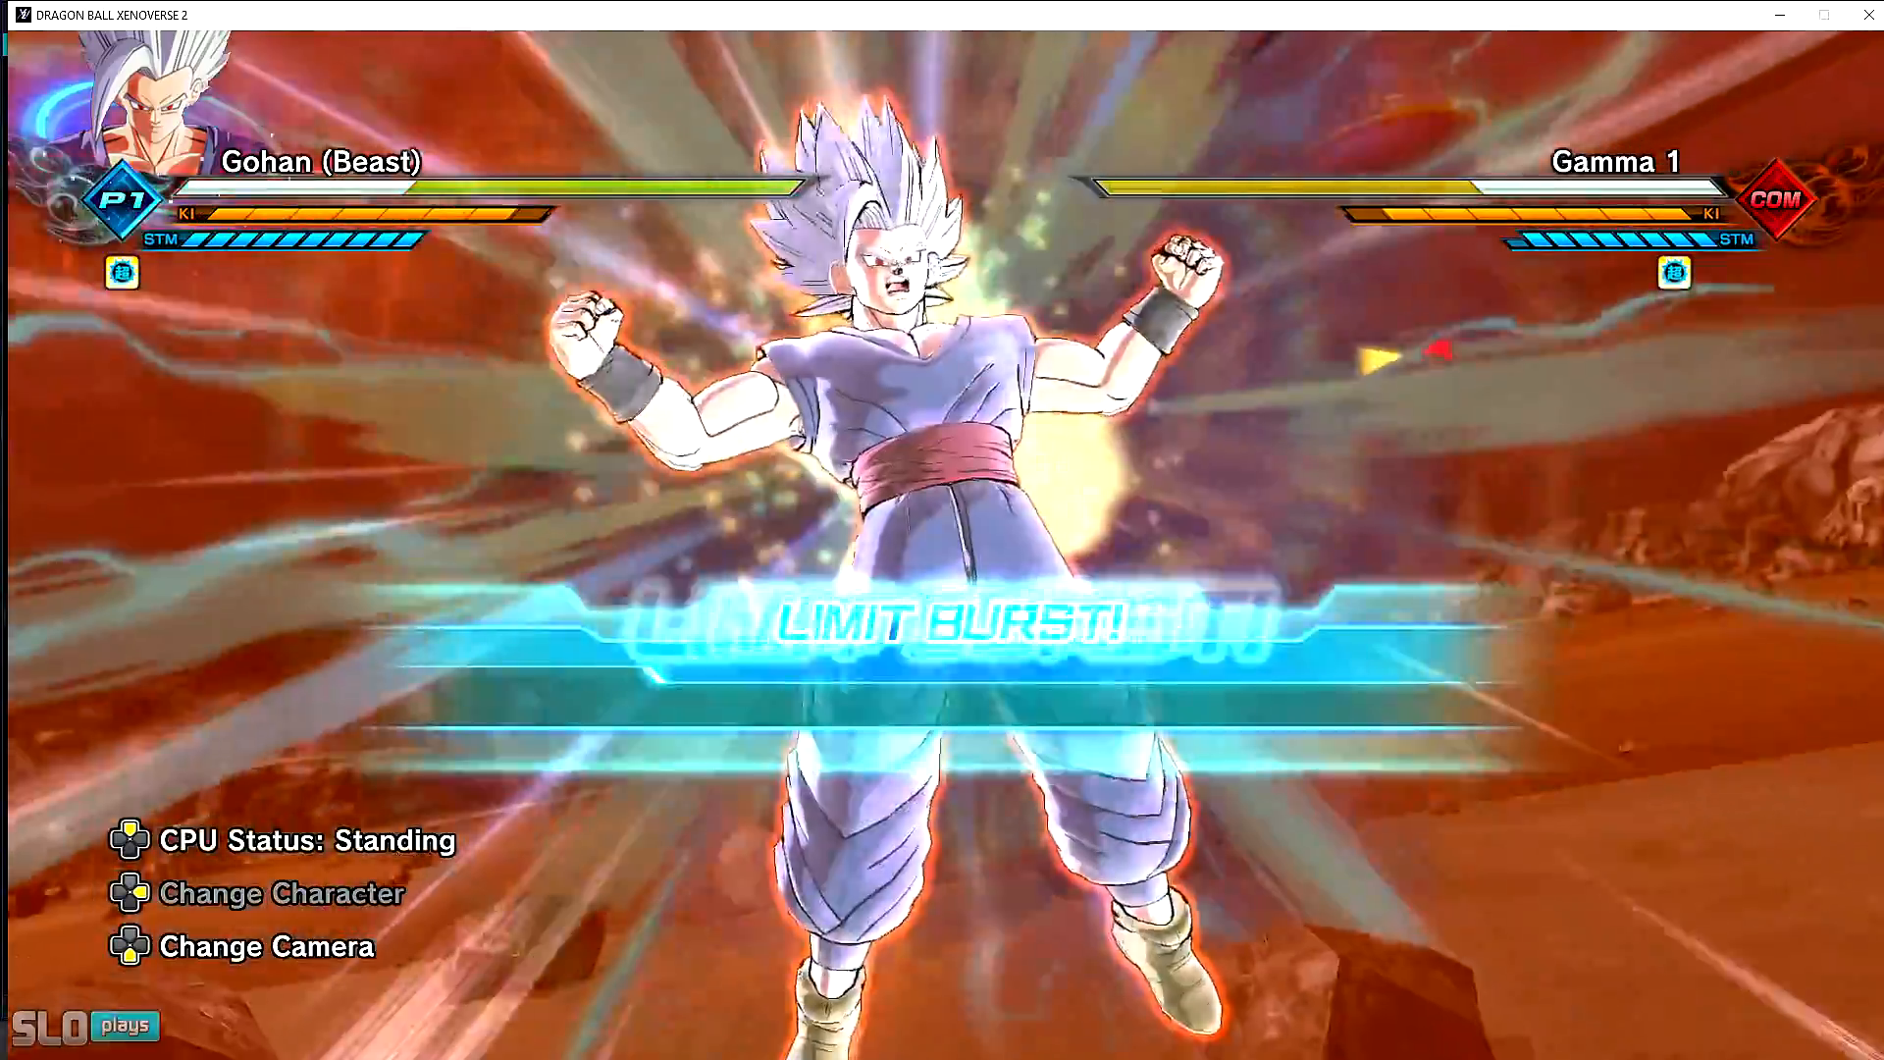
# - Close in on Gamma 1, hit him with one of Gohan (Beast)'s ultimate attacks, and run back up to him
pyautogui.press('w')
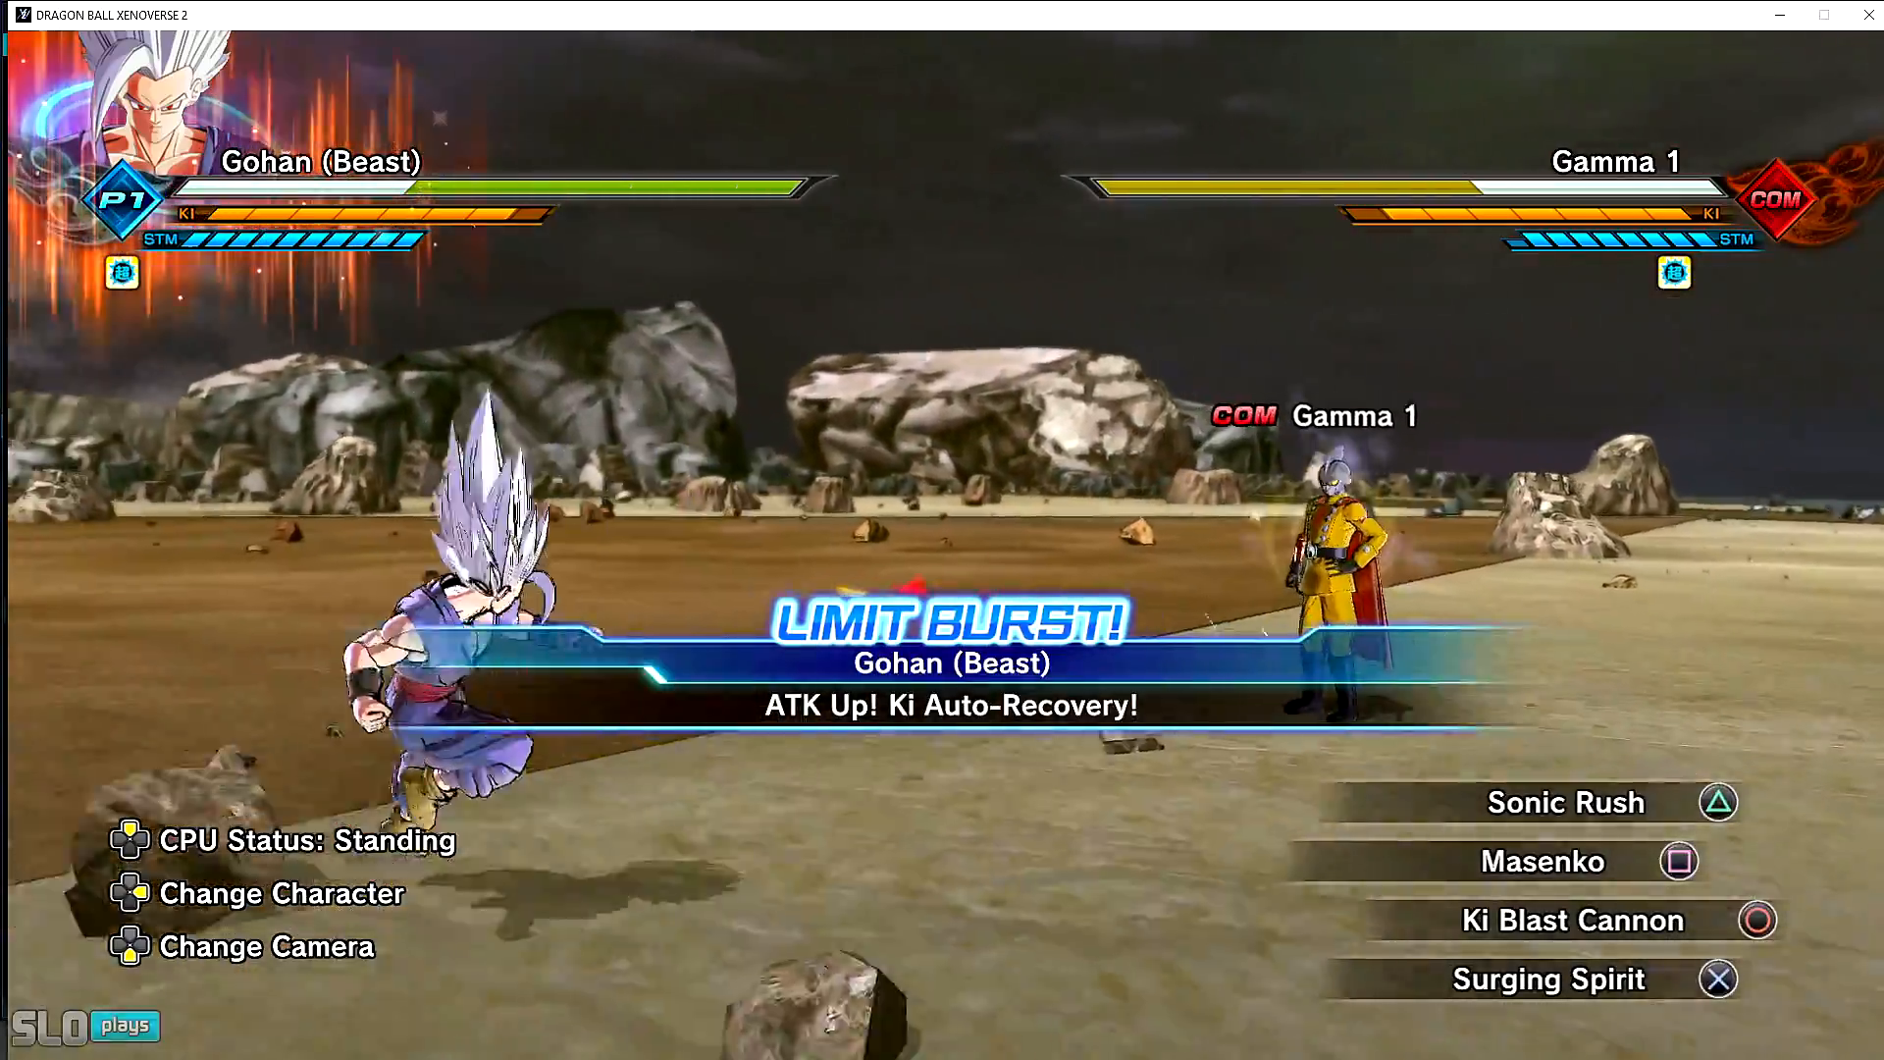
pyautogui.press('shift')
pyautogui.press('w')
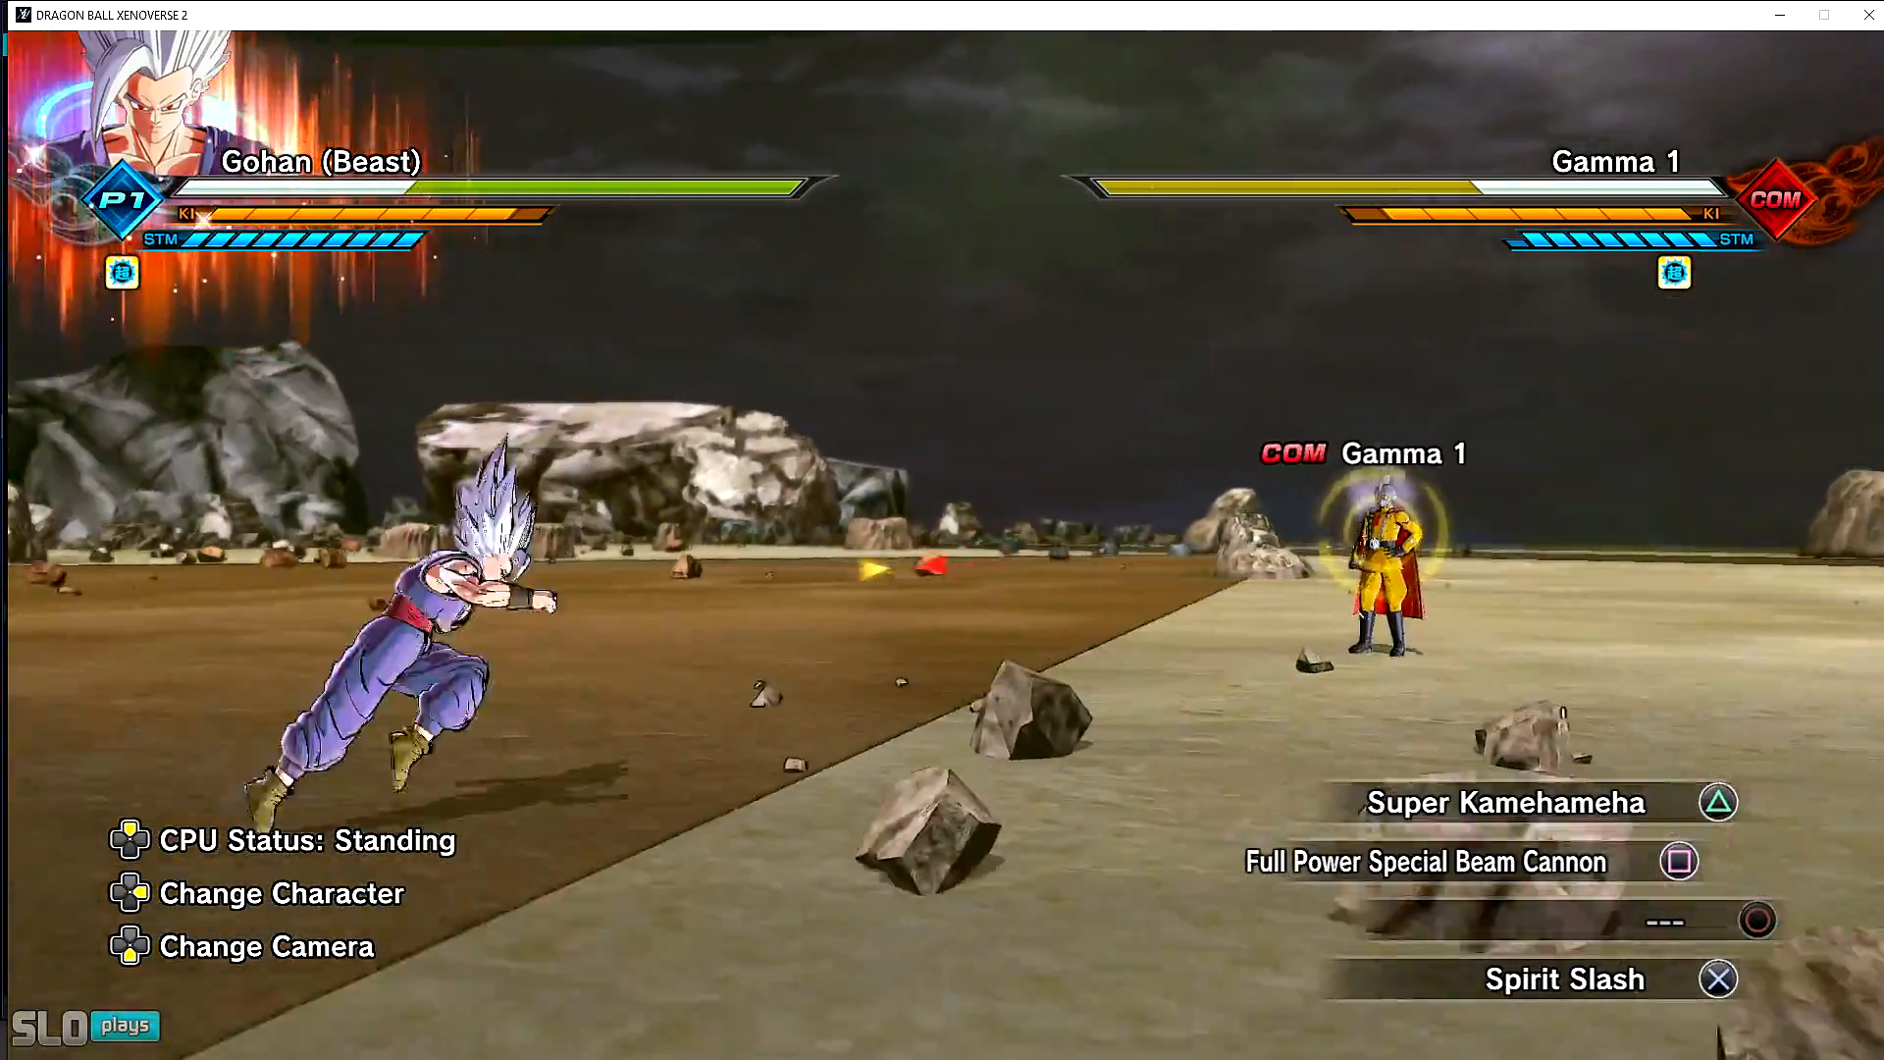
pyautogui.hotkey('shift', '2')
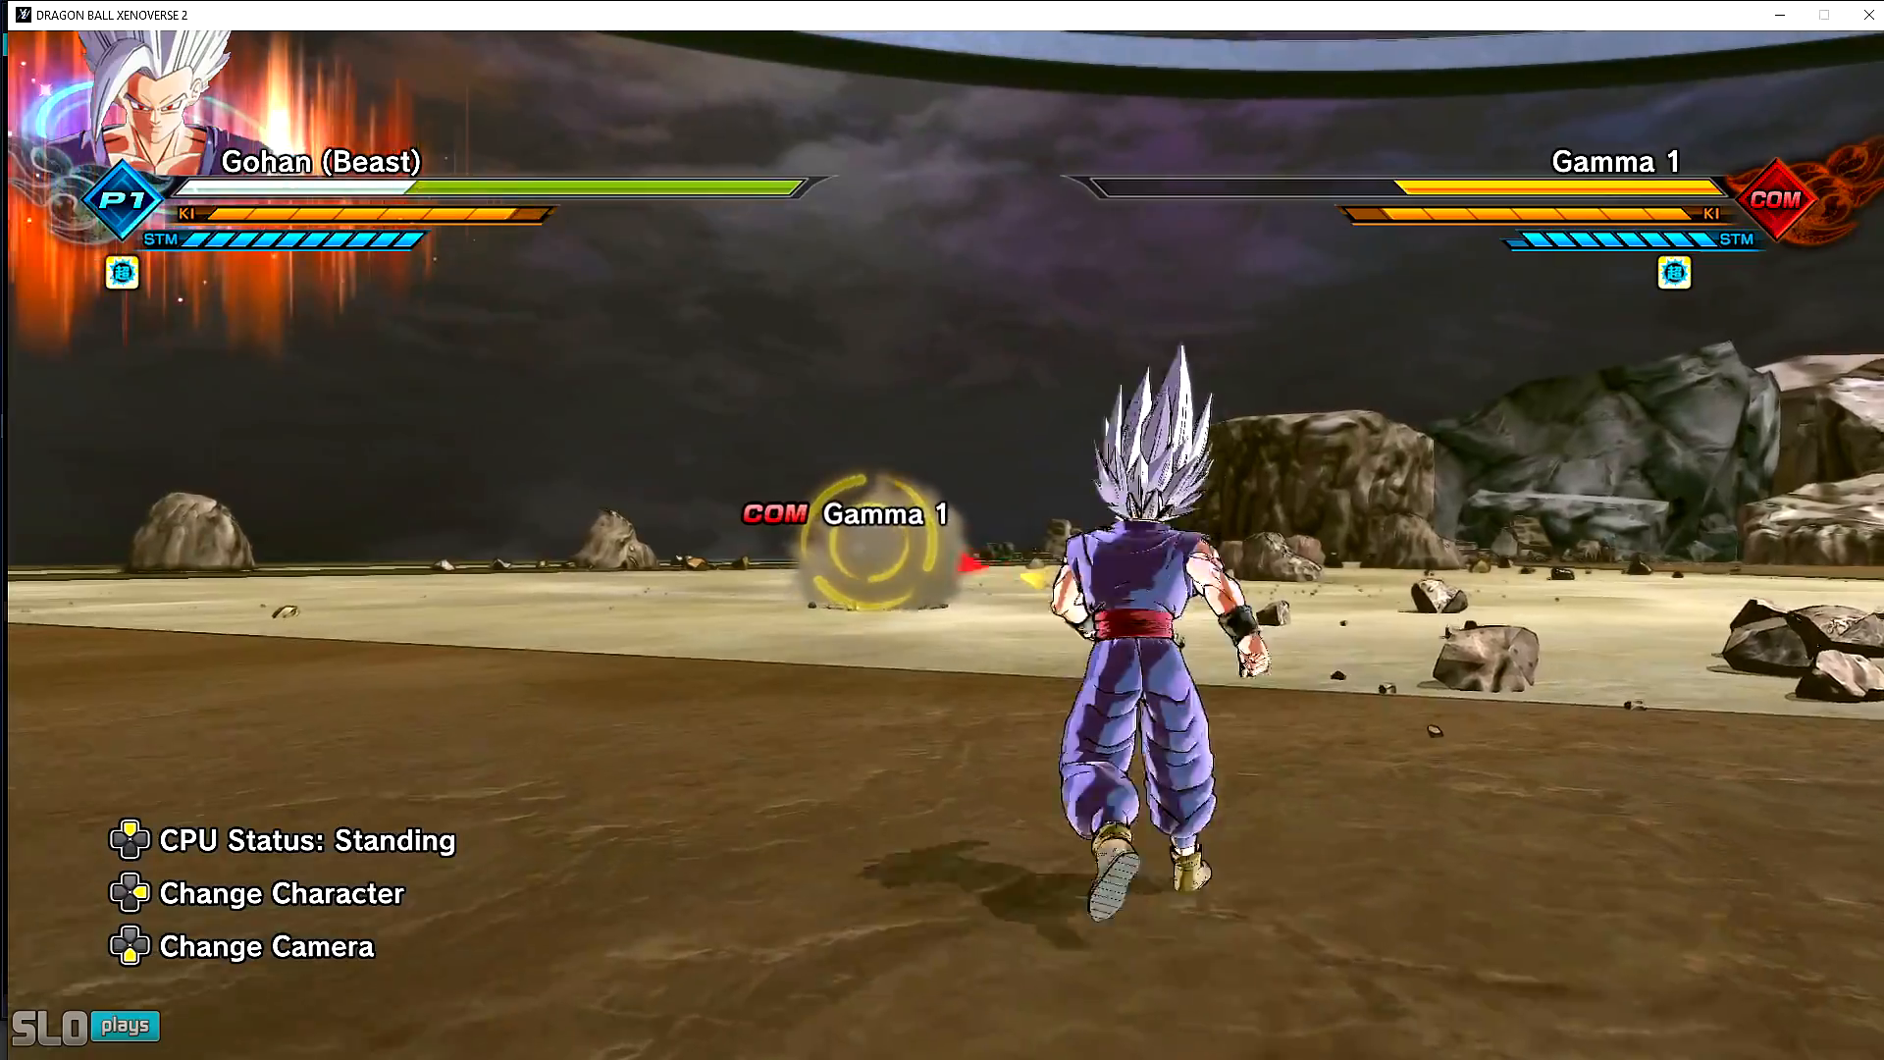
pyautogui.press('w')
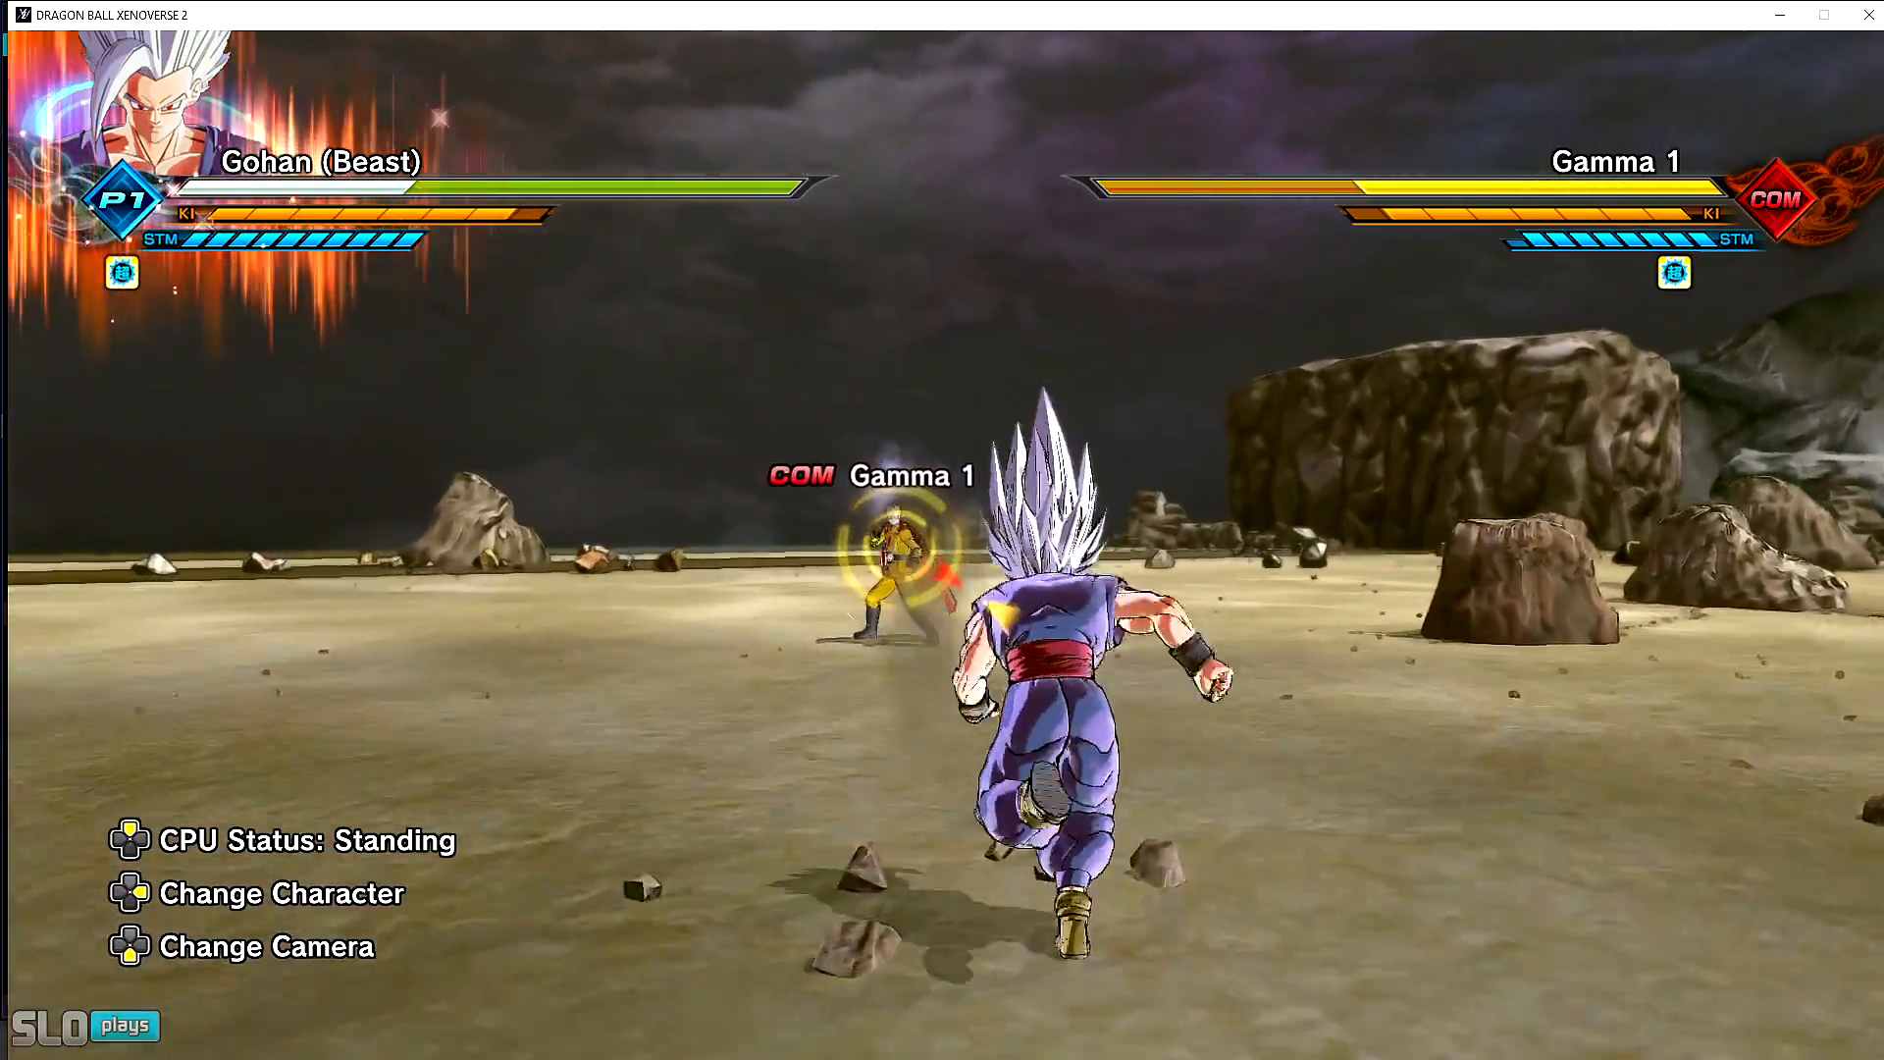
pyautogui.press('d')
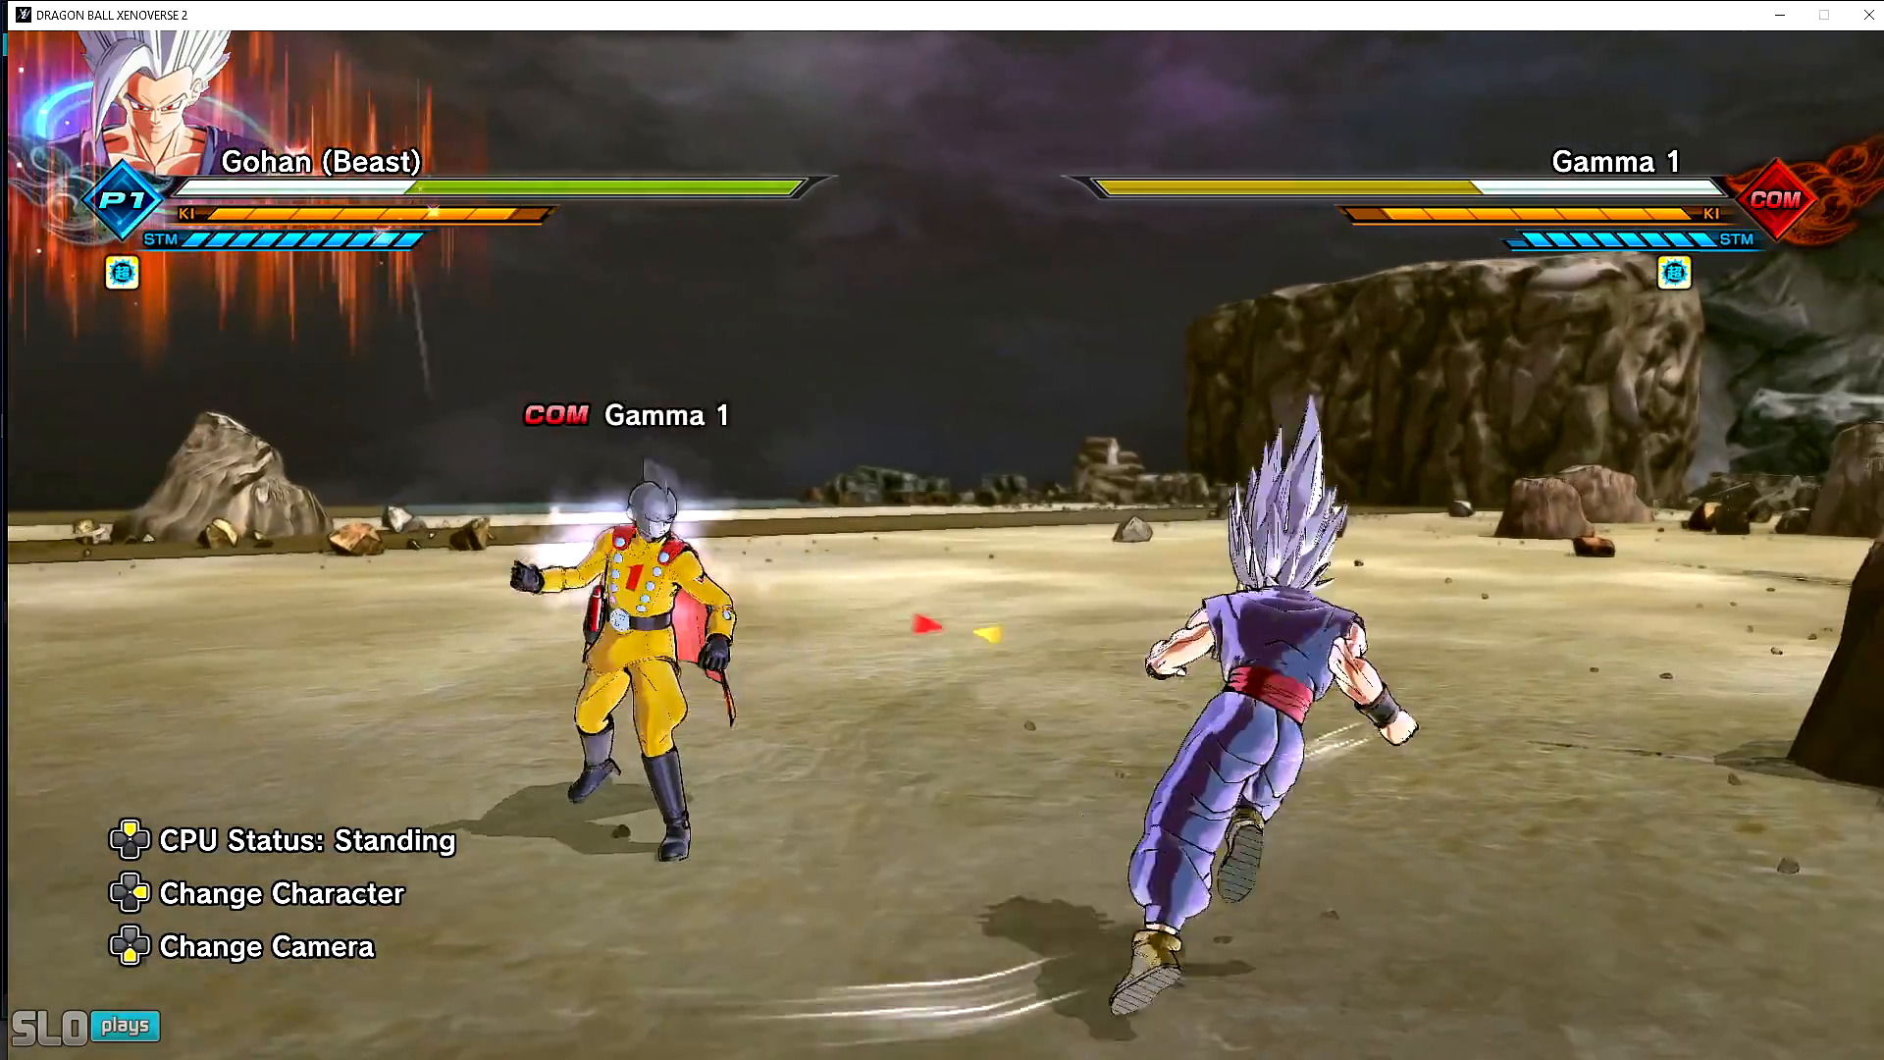